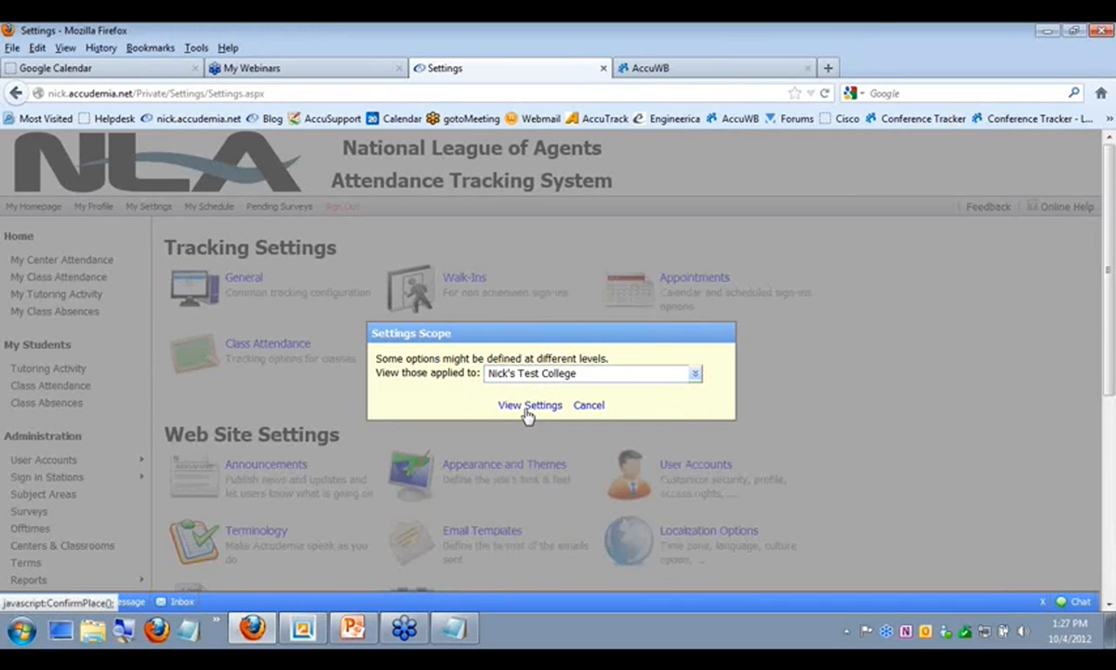
# Step: Open the General tracking settings at the college level and review the calendar's period and first-day options, keeping Monday as first day
pyautogui.click(528, 407)
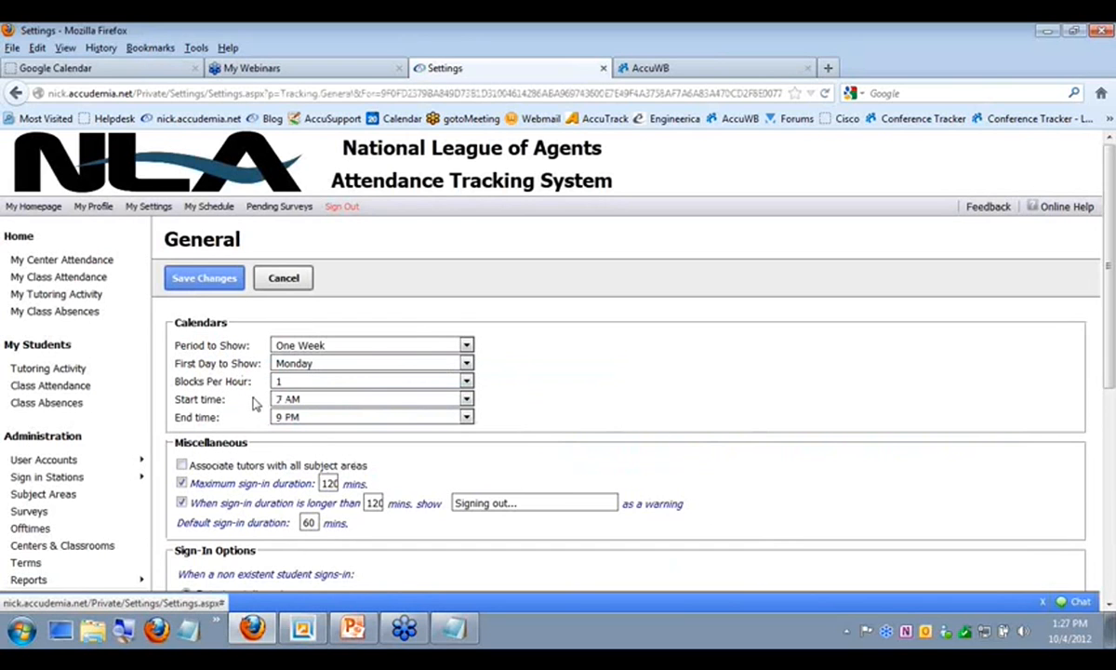
pyautogui.scroll(-4, 255, 424)
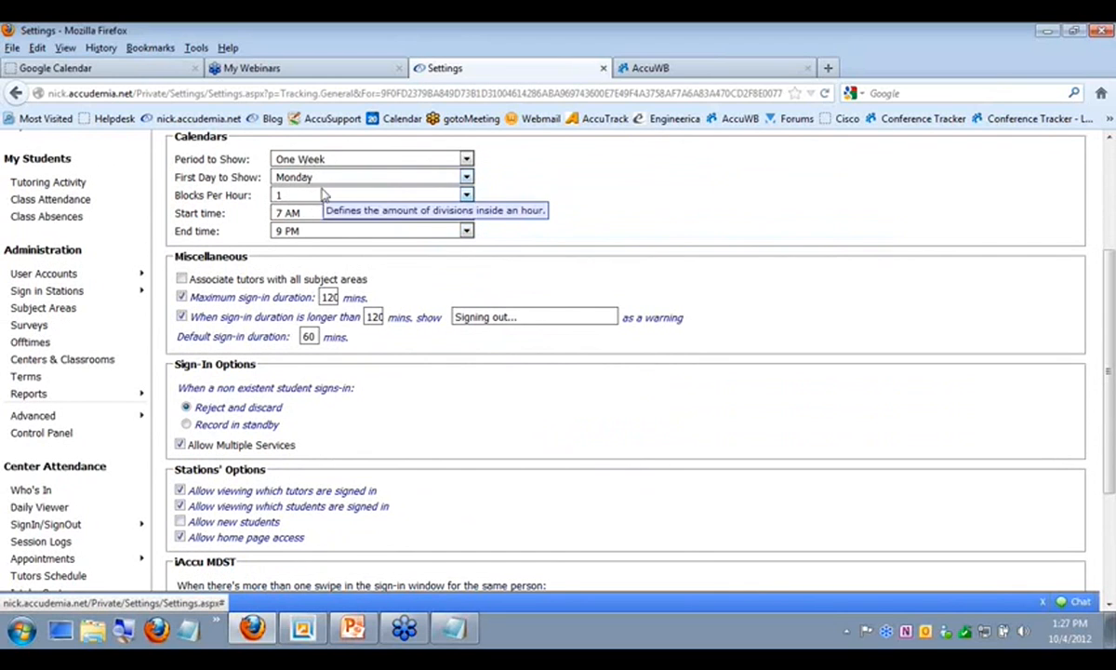
pyautogui.click(430, 160)
pyautogui.click(404, 179)
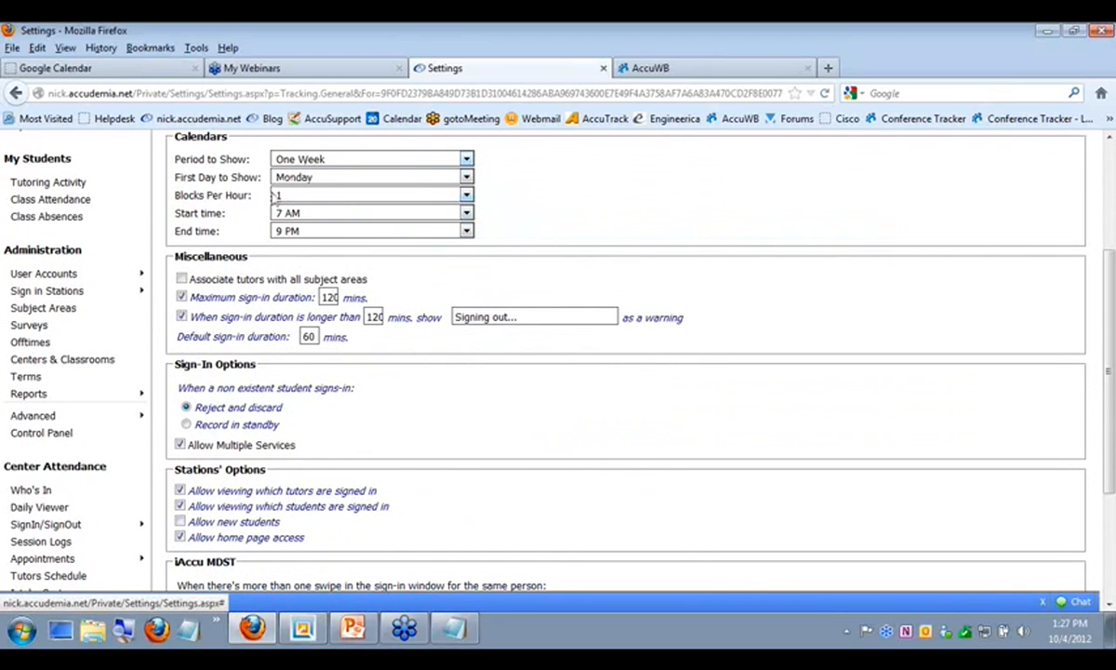
pyautogui.click(443, 176)
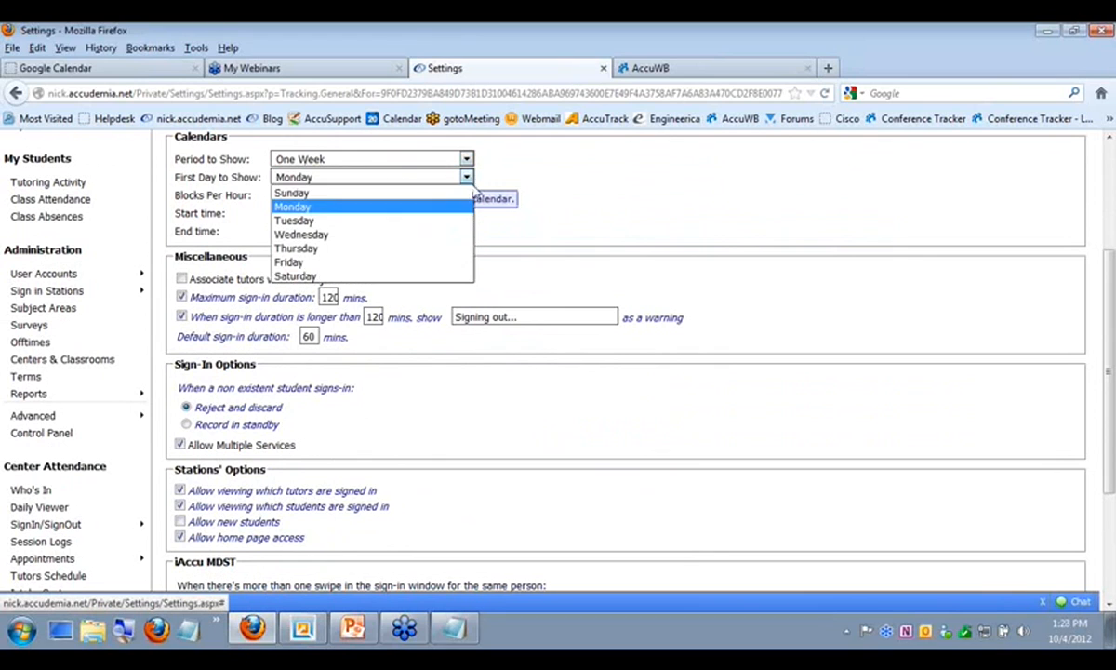
pyautogui.click(361, 205)
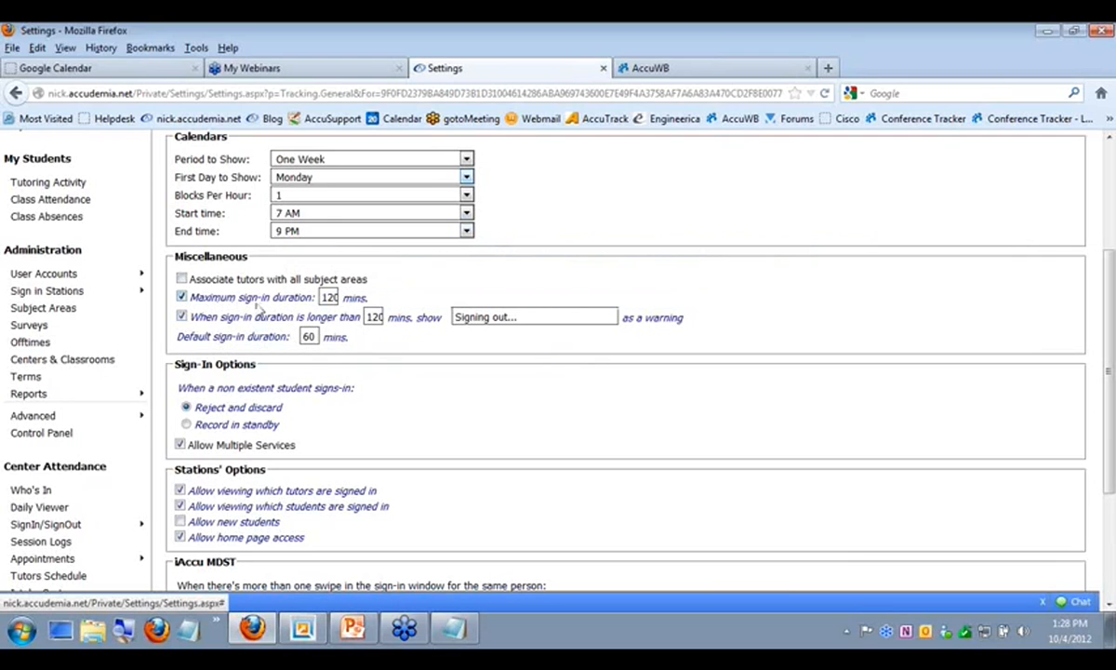
# Step: Review the sign-in duration, sign-in, station and iAccu MDST swipe options, and leave the General settings without saving
pyautogui.moveTo(278, 330)
pyautogui.moveTo(288, 444)
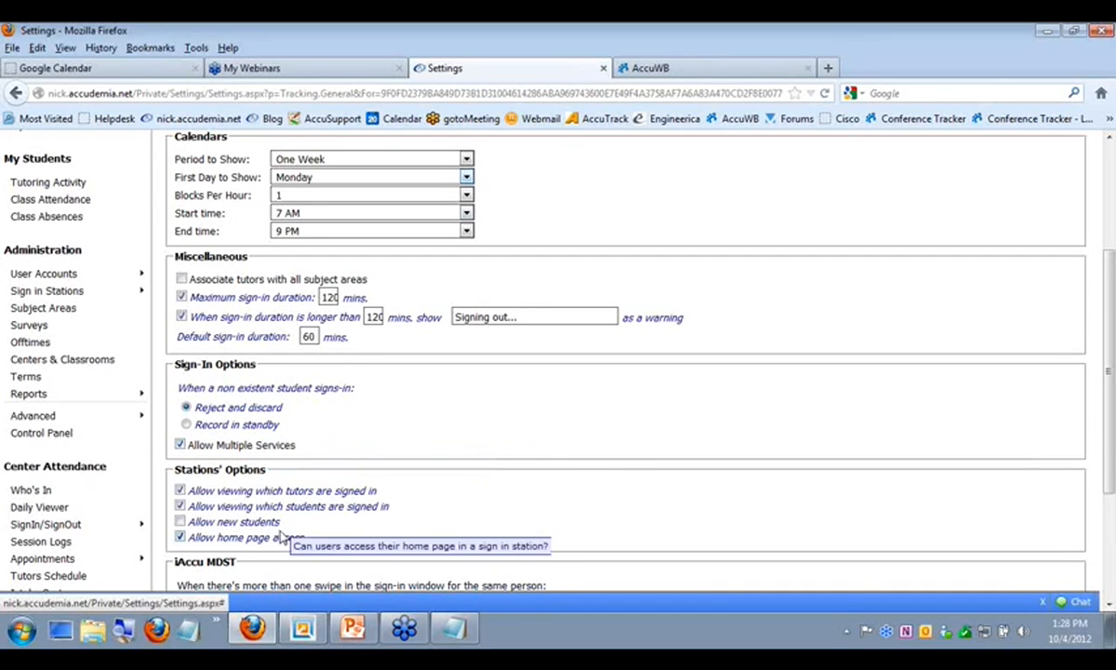
pyautogui.scroll(-2, 417, 456)
pyautogui.scroll(-2, 232, 470)
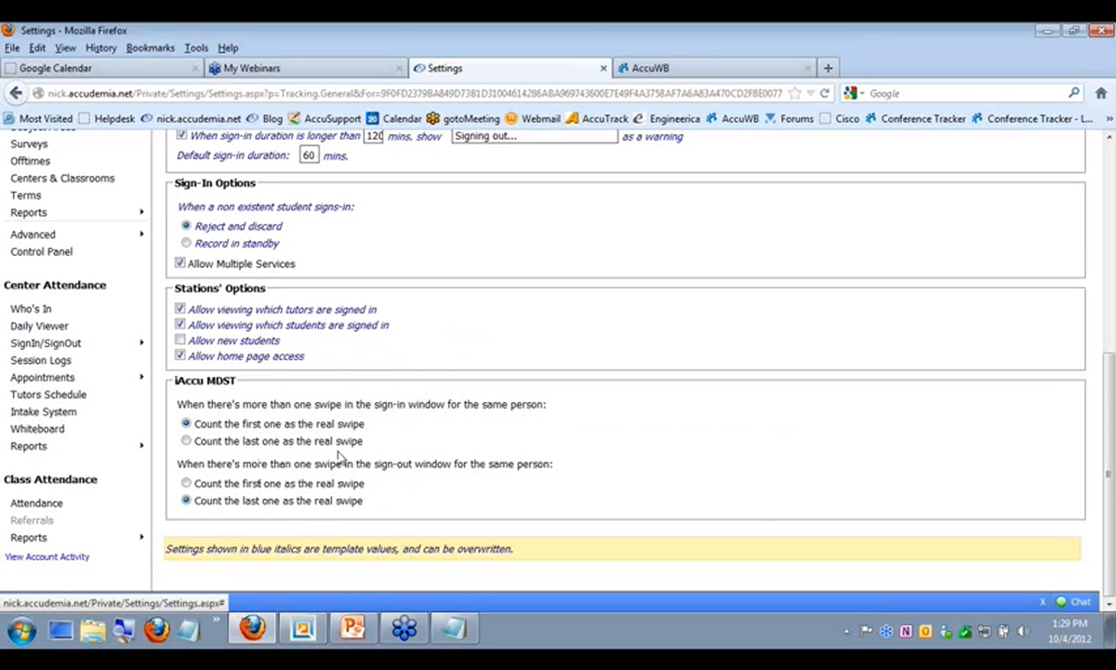
pyautogui.scroll(1, 440, 434)
pyautogui.scroll(6, 440, 434)
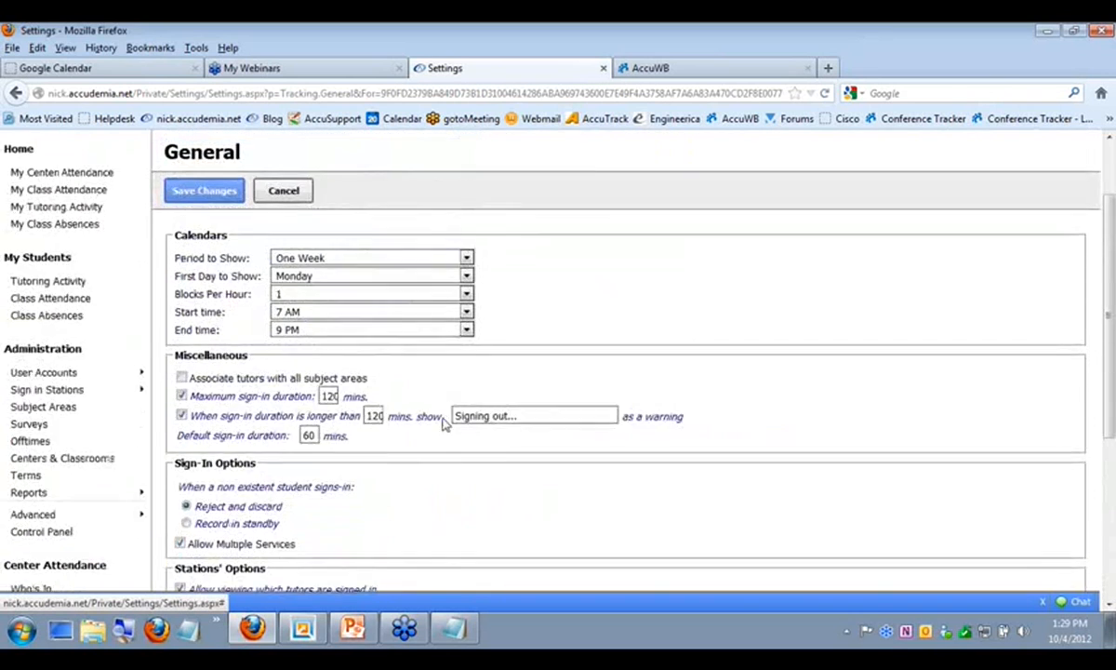
pyautogui.click(295, 285)
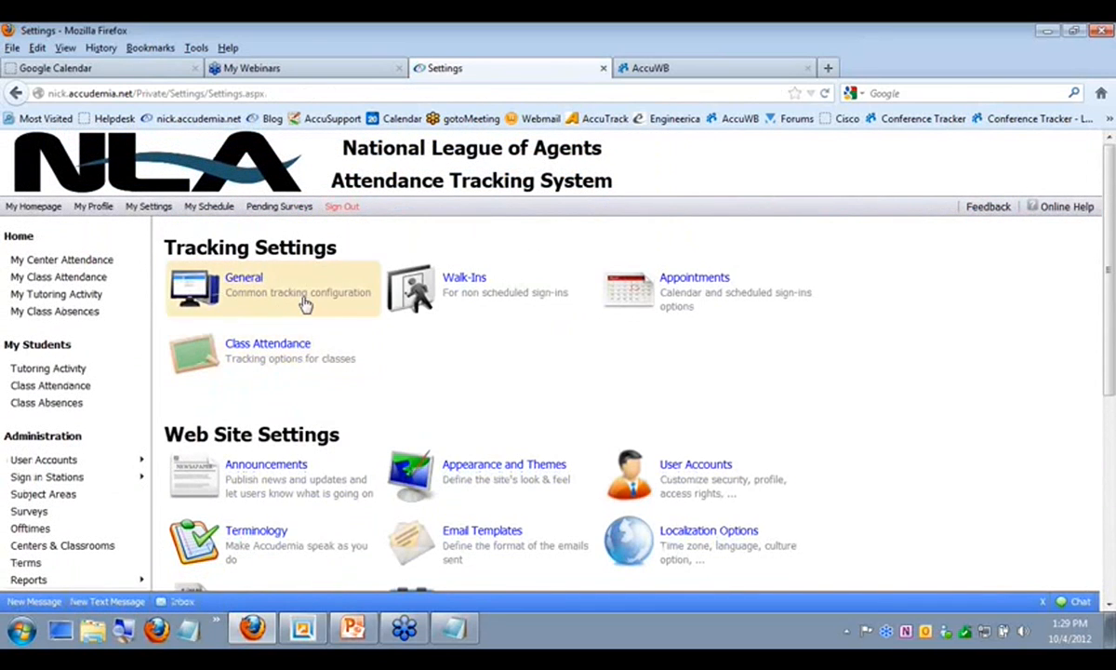
# Step: Open the Walk-Ins settings at the college level and review when the tutor selection can be displayed
pyautogui.click(481, 304)
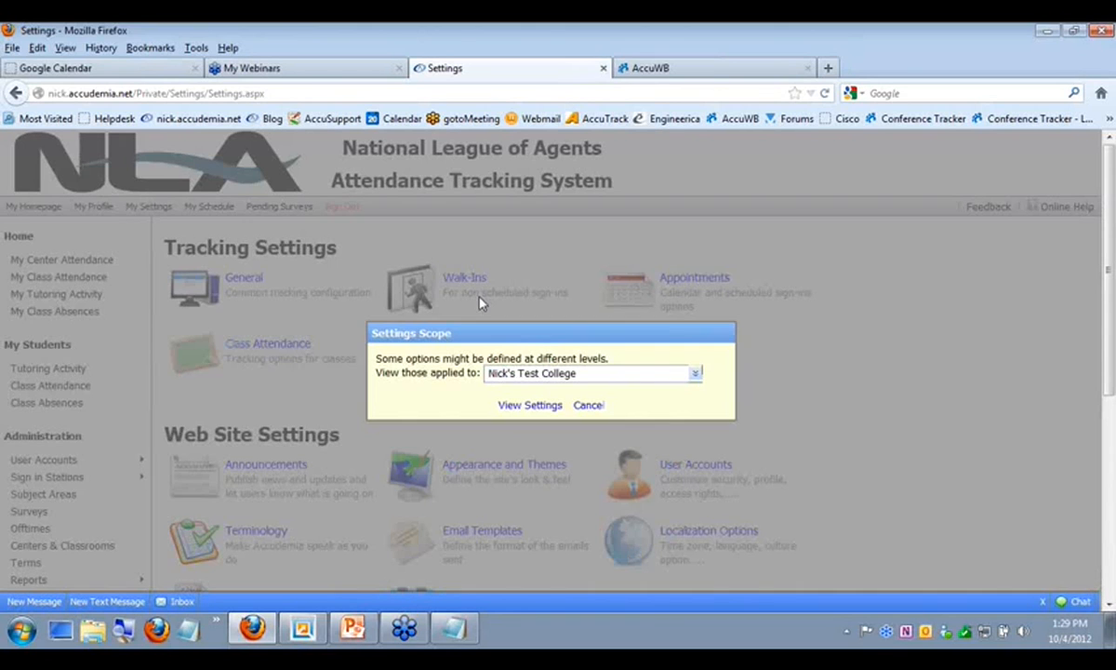
pyautogui.click(533, 409)
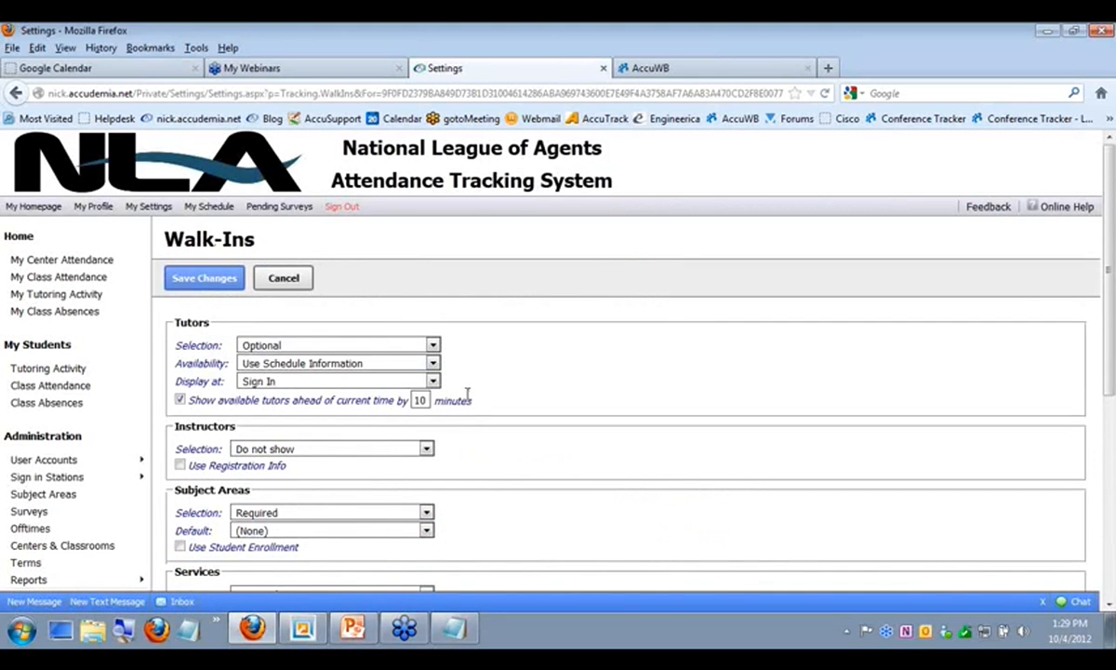
pyautogui.scroll(-2, 542, 408)
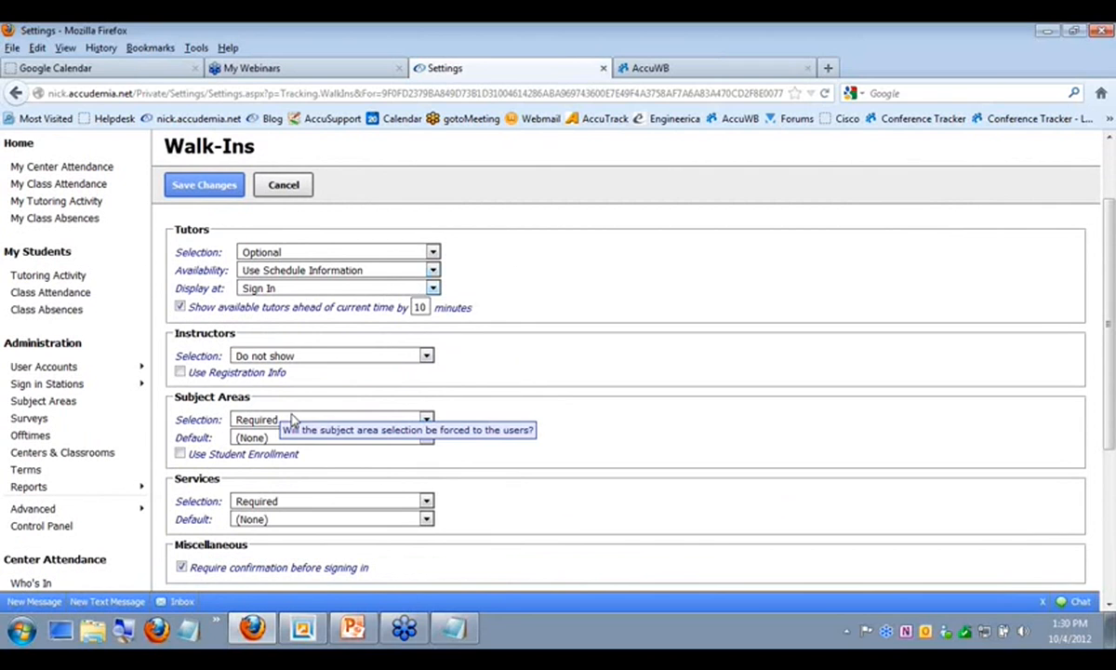
pyautogui.click(433, 289)
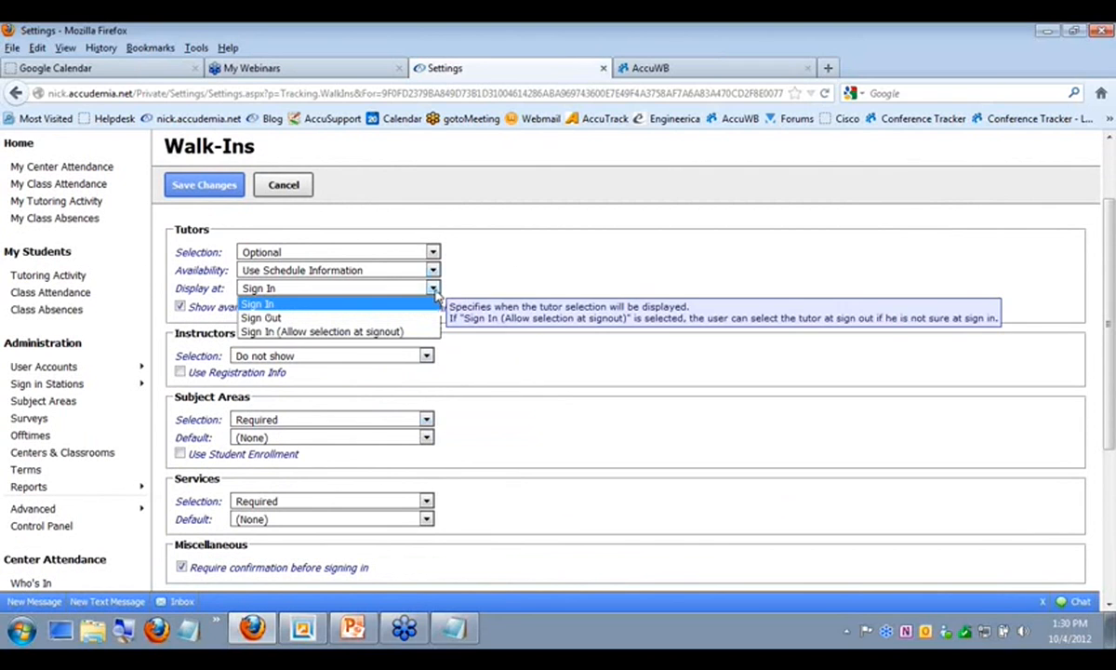
pyautogui.click(434, 289)
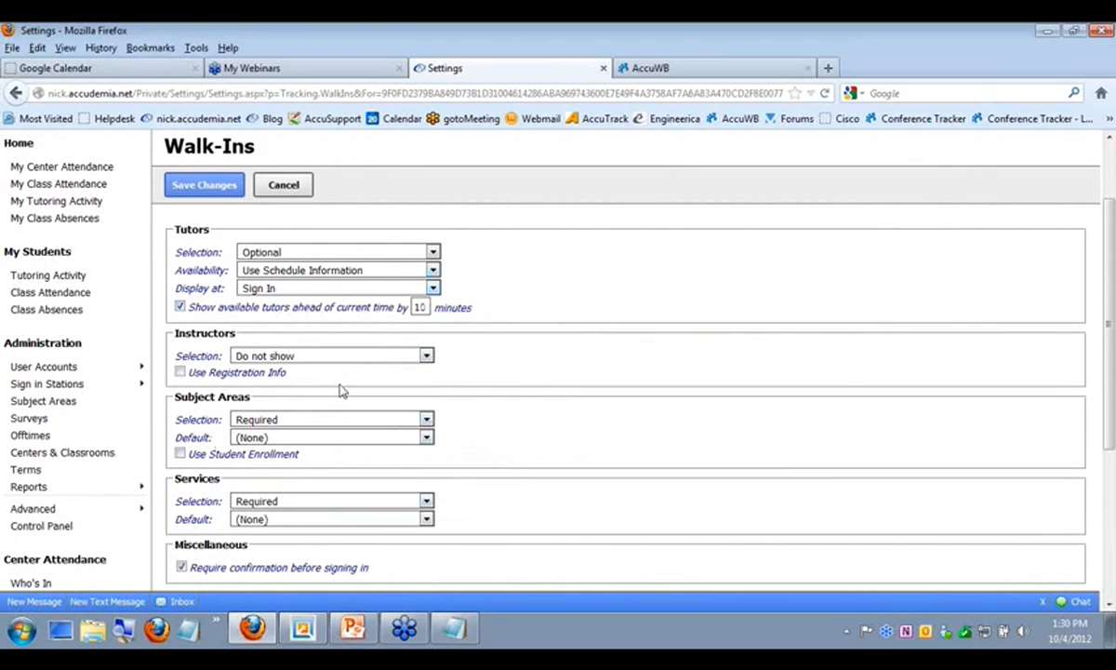
# Step: Review the selection and default choices for subject areas in the Walk-Ins settings
pyautogui.click(406, 420)
pyautogui.click(274, 450)
pyautogui.click(317, 437)
pyautogui.click(333, 467)
pyautogui.click(426, 420)
pyautogui.click(361, 435)
pyautogui.click(425, 438)
pyautogui.click(244, 452)
# Step: Try the Use Student Enrollment option for walk-in subject areas and check the available default subject area choices
pyautogui.click(179, 454)
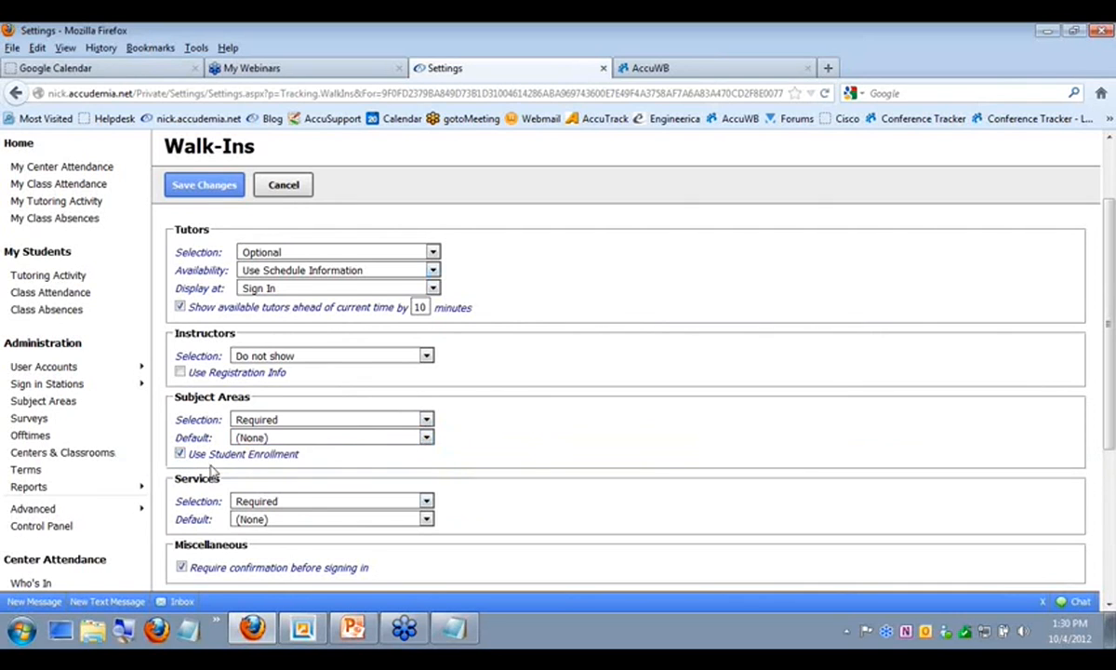
pyautogui.click(426, 437)
pyautogui.click(436, 451)
pyautogui.click(427, 437)
pyautogui.click(455, 435)
pyautogui.click(180, 453)
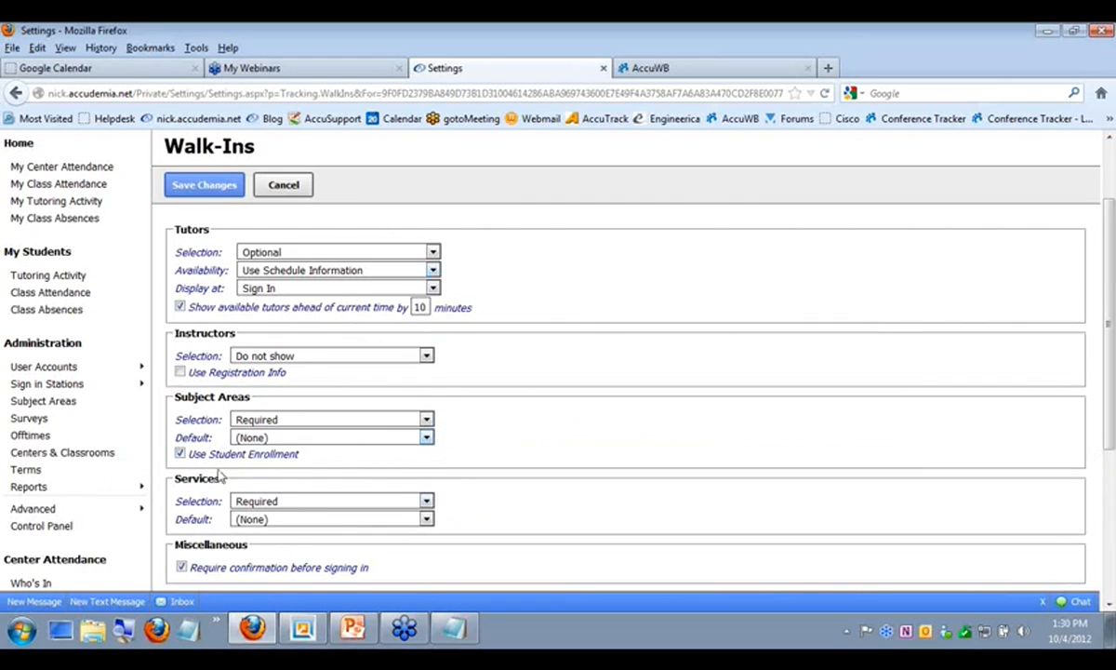
# Step: Set the walk-in subject area selection to Optional and try a Required instructor selection with Use Registration Info enabled
pyautogui.click(312, 420)
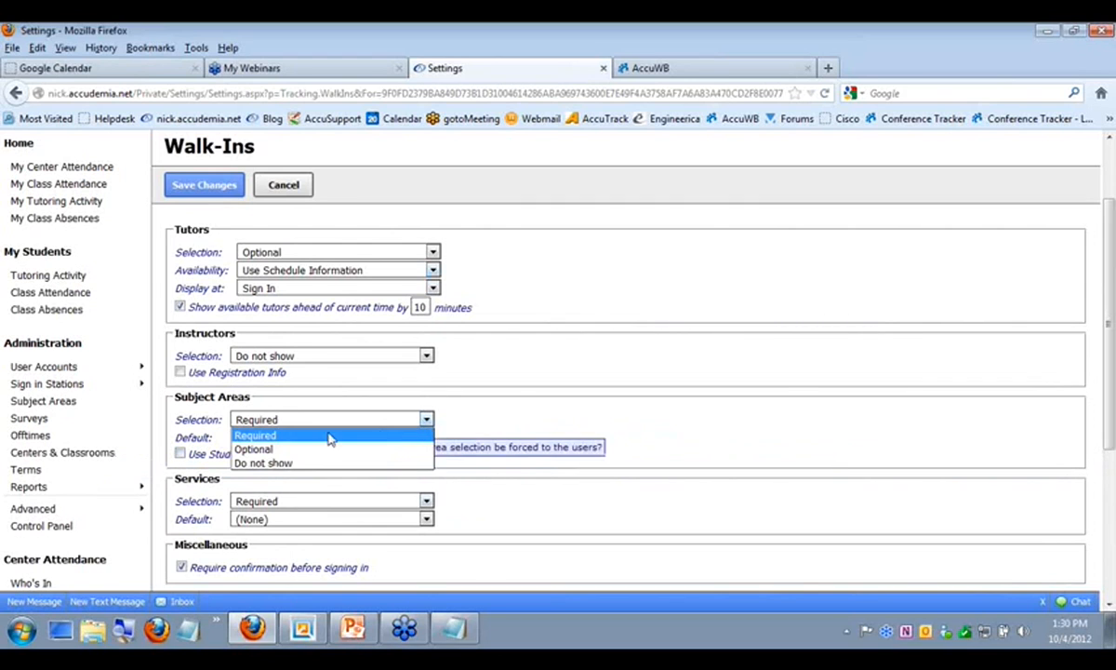
pyautogui.click(260, 449)
pyautogui.click(180, 372)
pyautogui.click(426, 355)
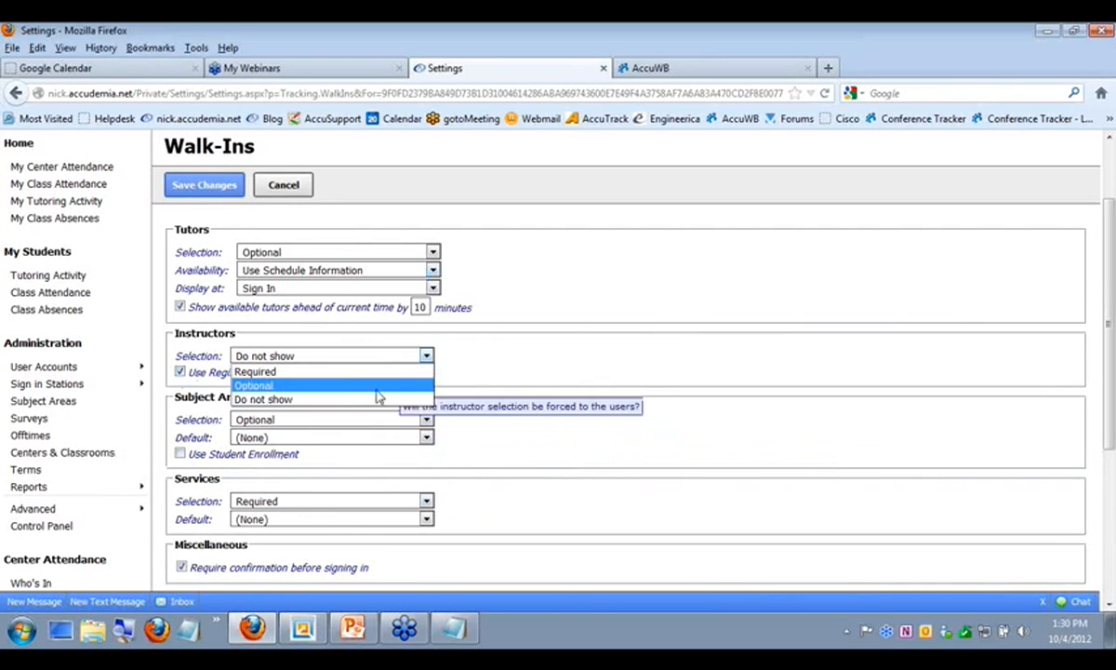
pyautogui.click(326, 372)
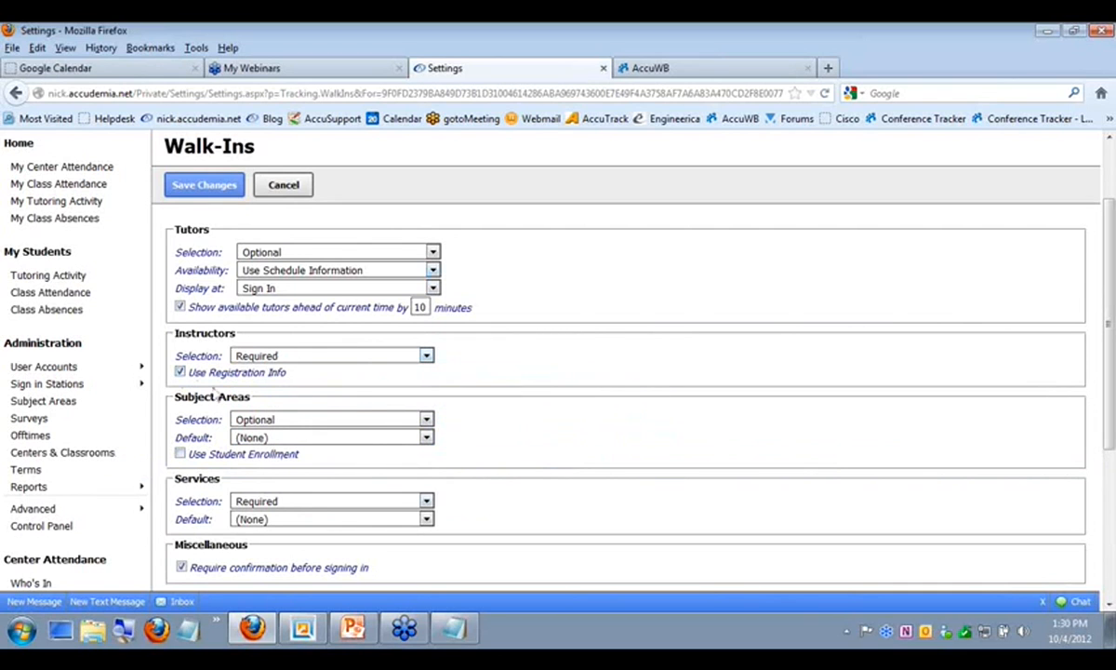
# Step: Return the instructor selection to Do not show and leave the Walk-Ins settings without saving
pyautogui.click(426, 356)
pyautogui.click(294, 402)
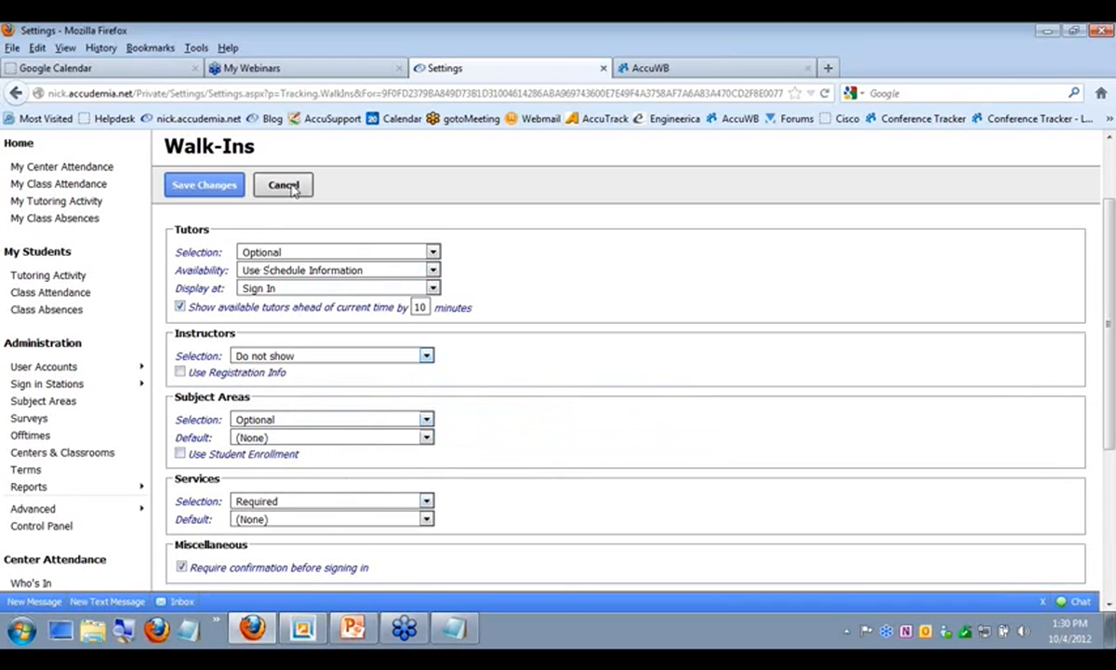
pyautogui.click(423, 437)
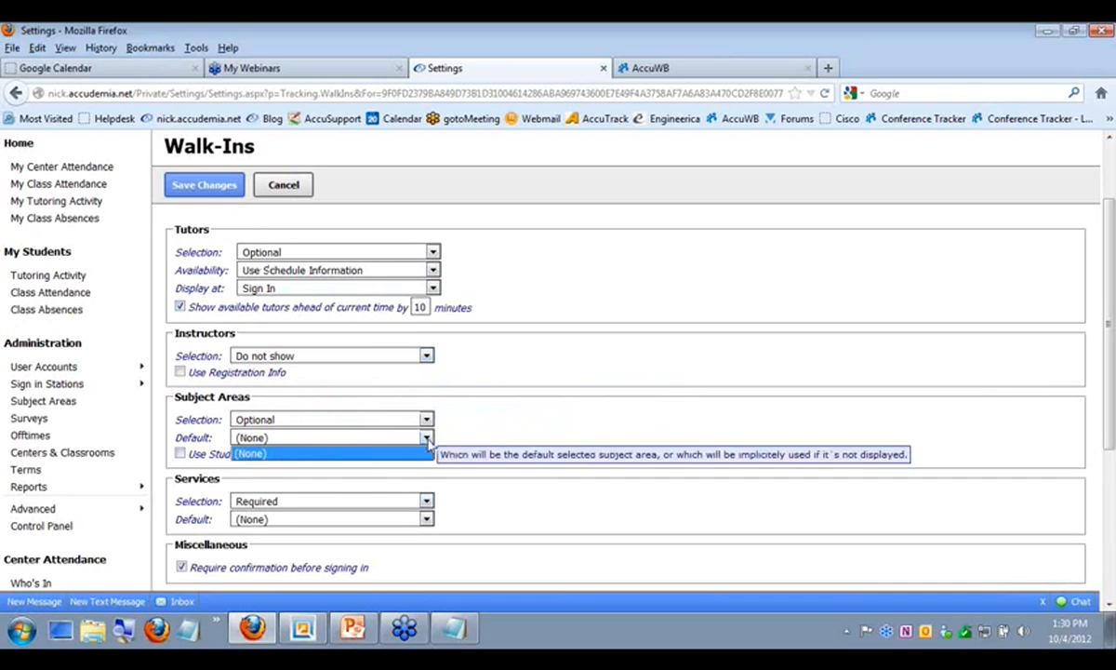
pyautogui.click(318, 469)
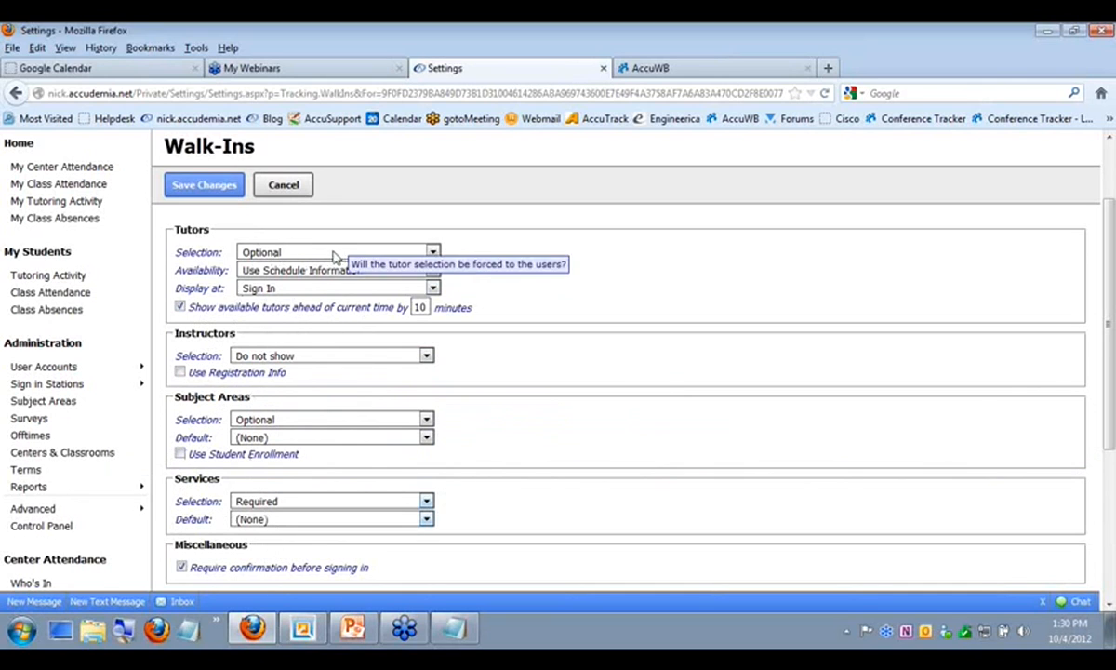
pyautogui.click(296, 191)
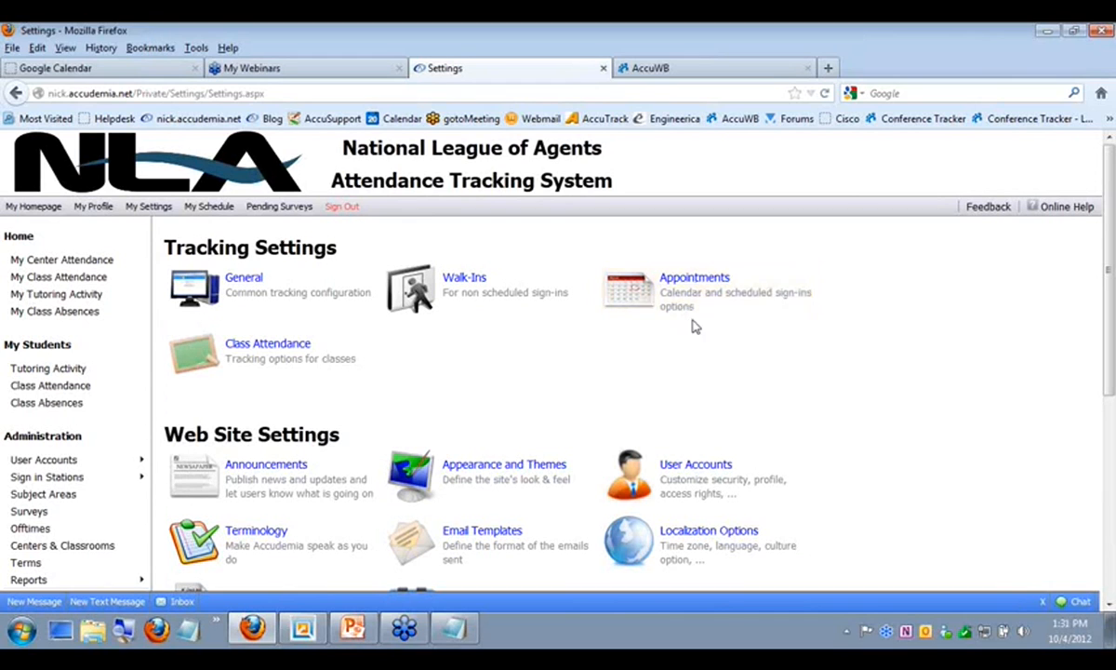
# Step: Open the Appointments settings at the college level and review the restrictions on handling and creating appointments and the tutors' weekly hour limit
pyautogui.click(693, 310)
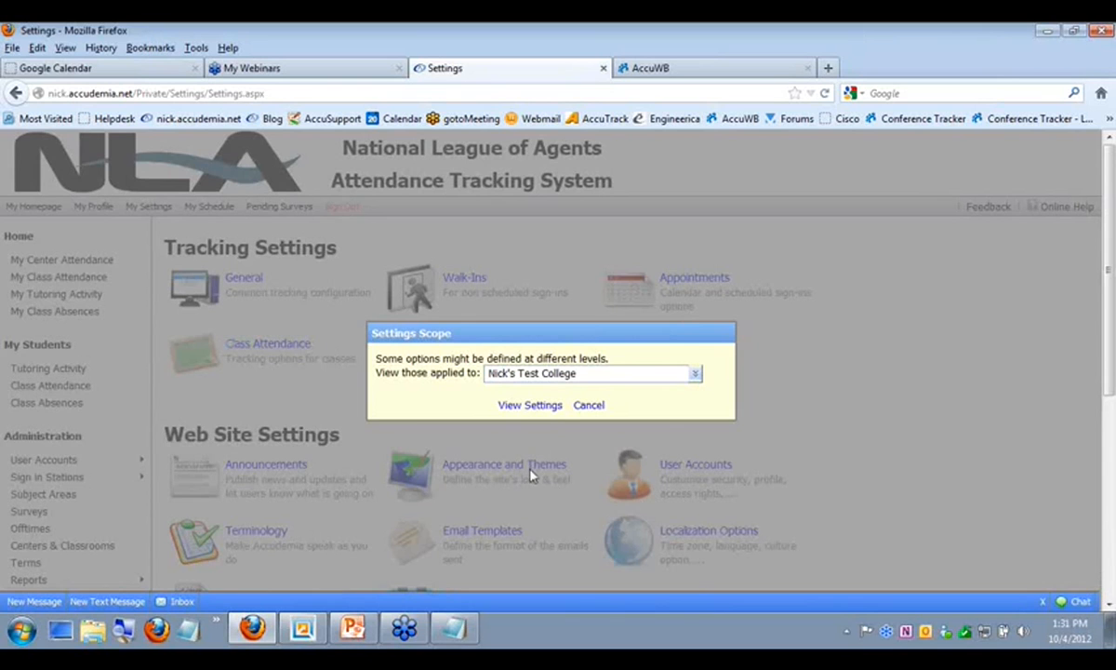
pyautogui.click(529, 407)
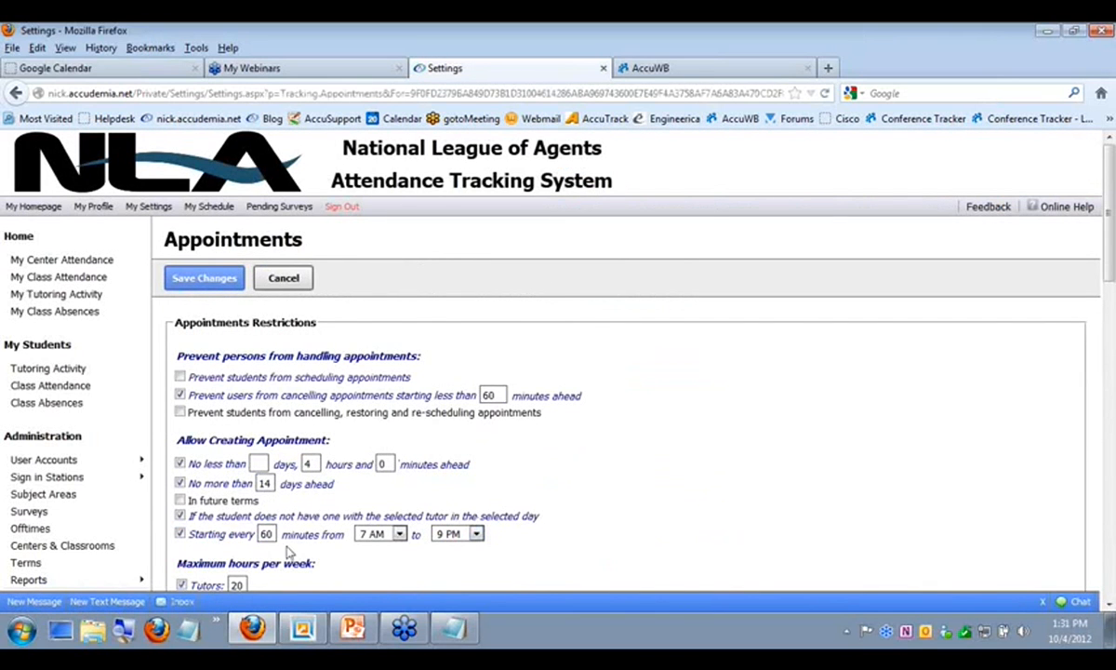
pyautogui.scroll(-4, 361, 545)
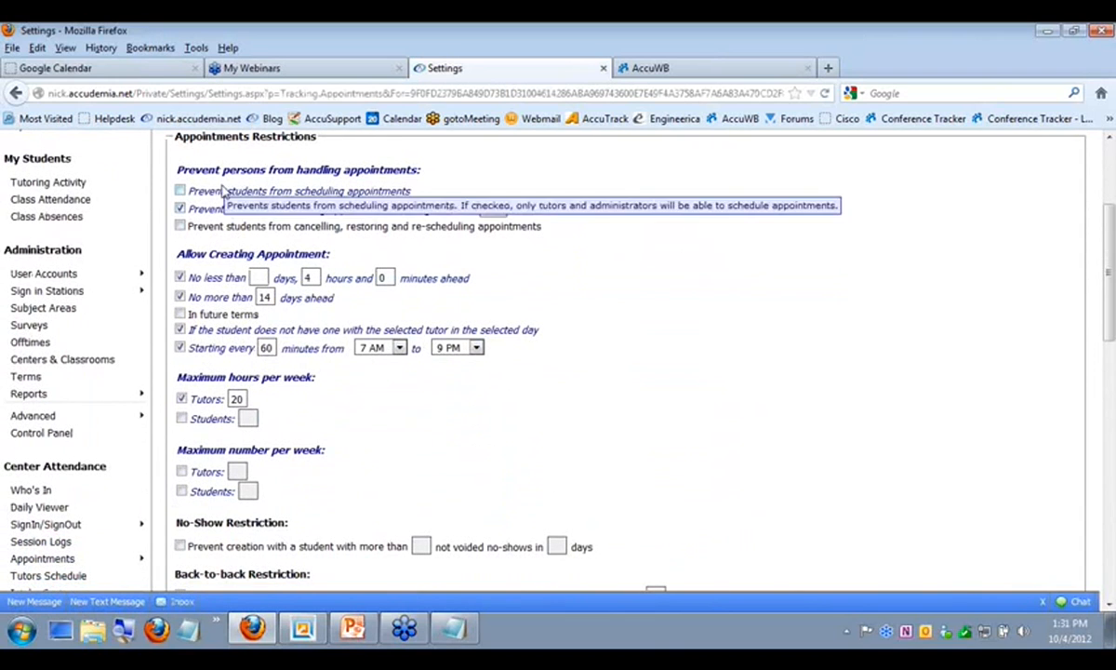
pyautogui.moveTo(350, 236)
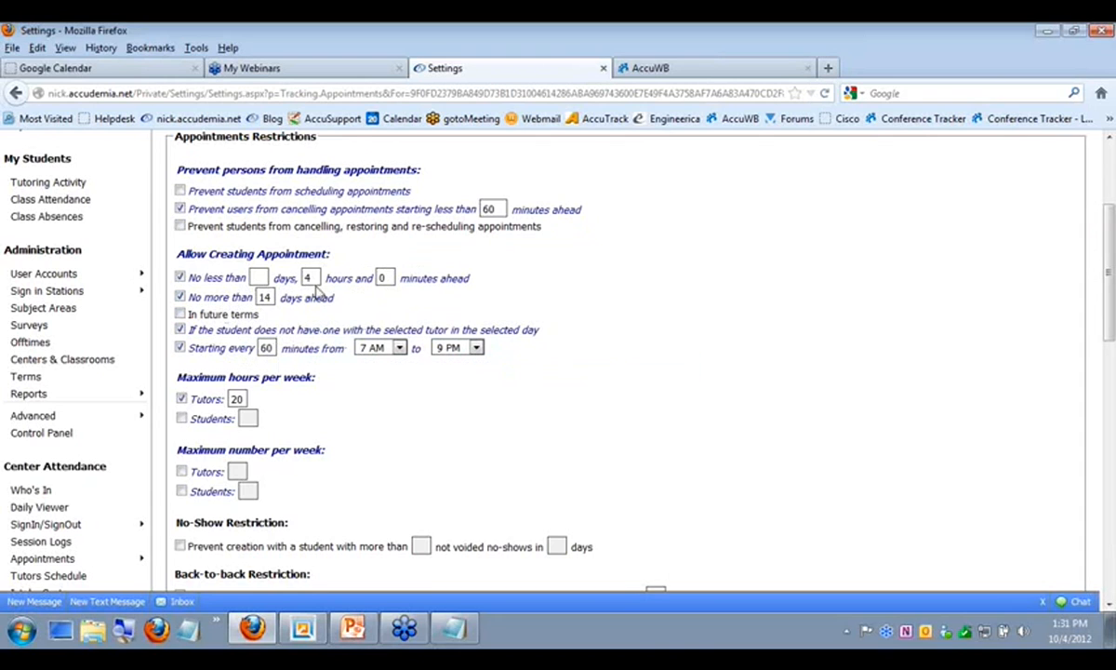
pyautogui.moveTo(307, 278)
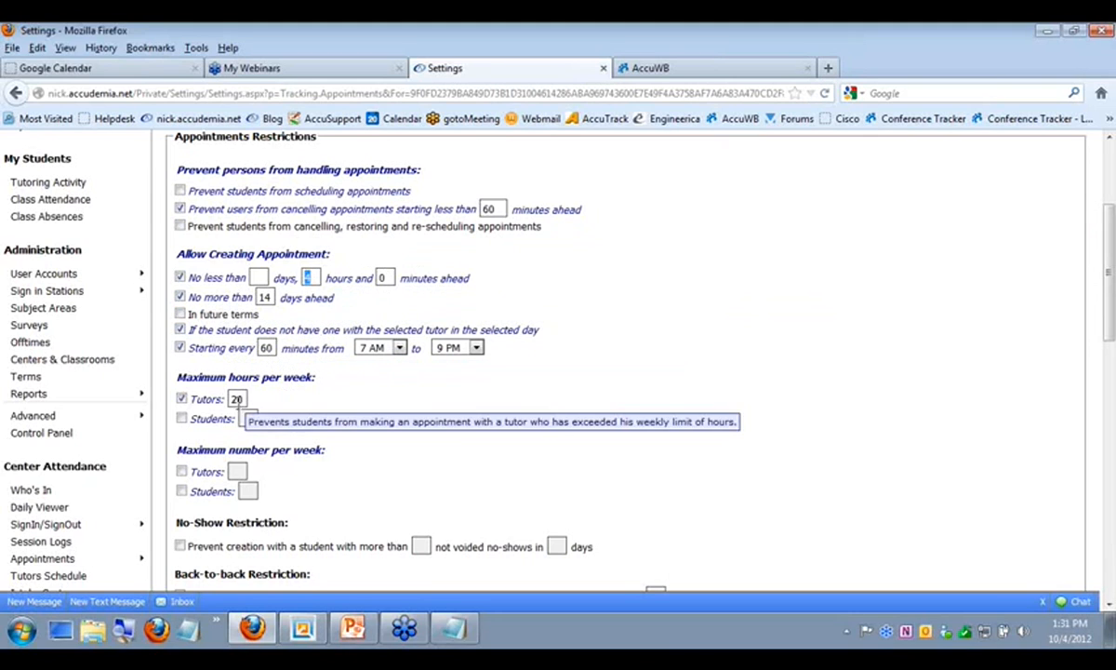
pyautogui.doubleClick(234, 400)
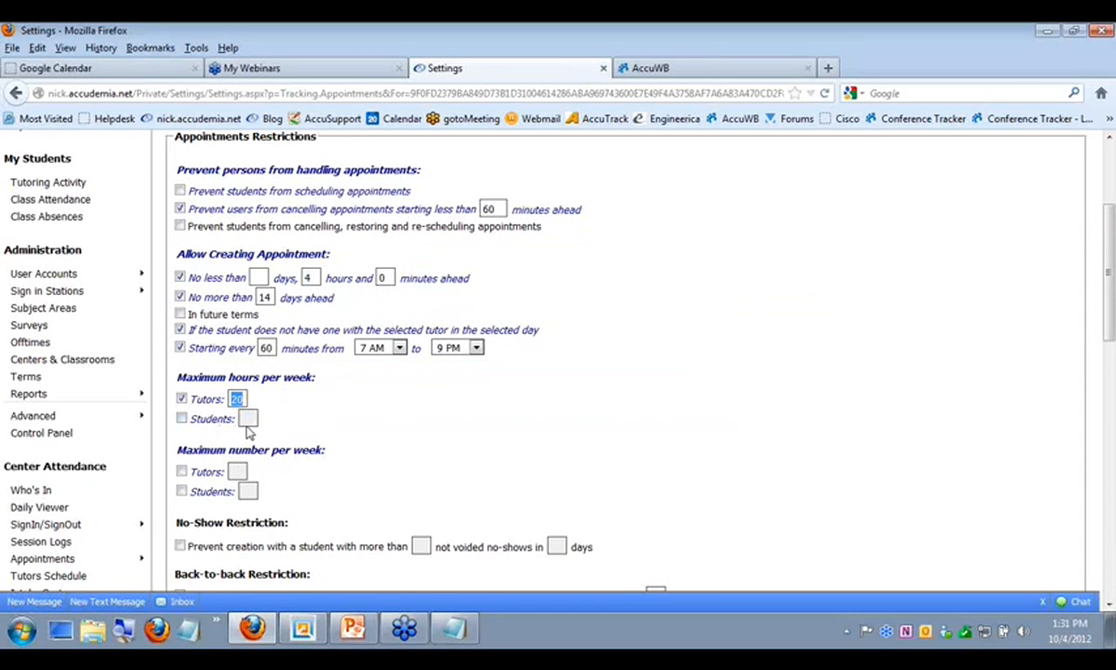
# Step: Examine the no-show, back-to-back and duration restrictions, the visit-counting rules and the allowed days for appointments
pyautogui.scroll(-2, 317, 435)
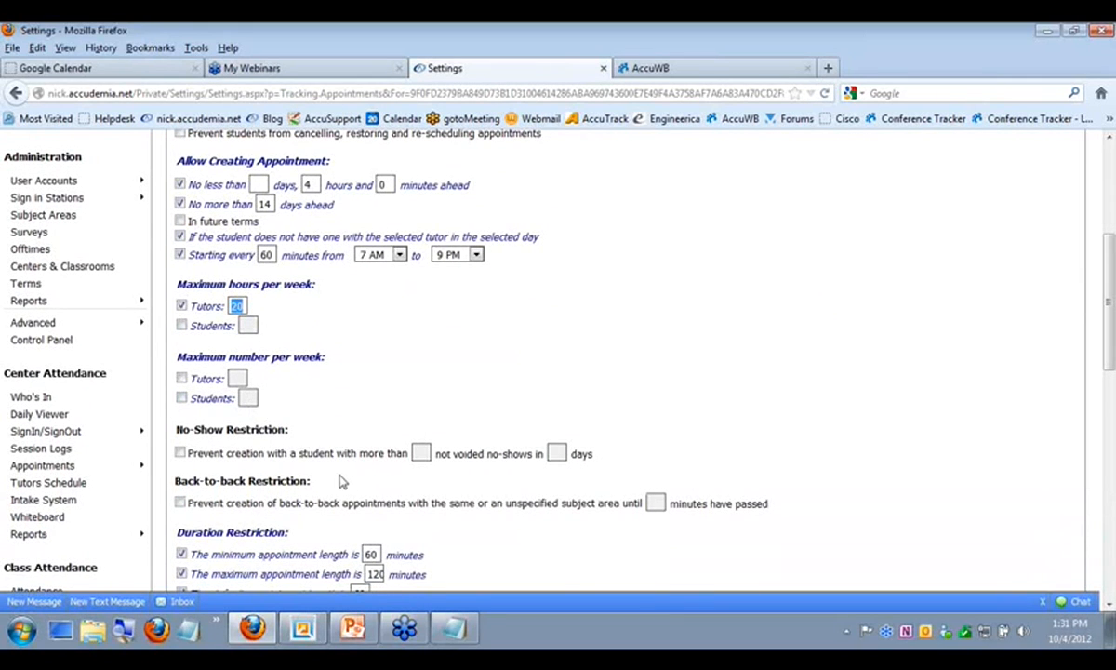
pyautogui.scroll(-2, 341, 476)
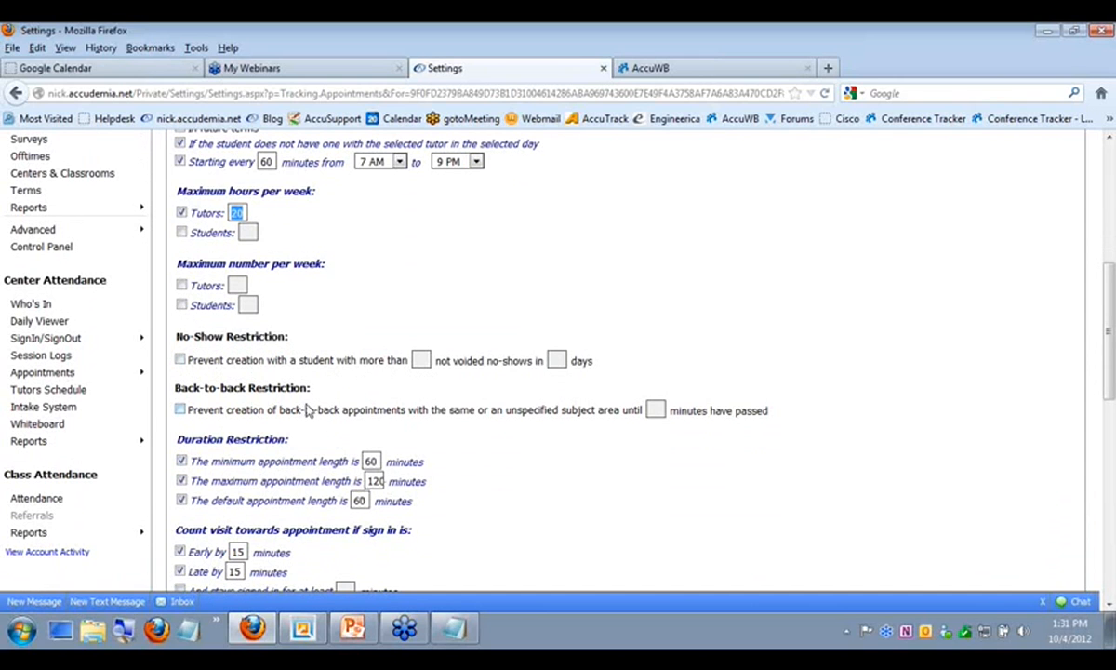
pyautogui.scroll(-3, 350, 450)
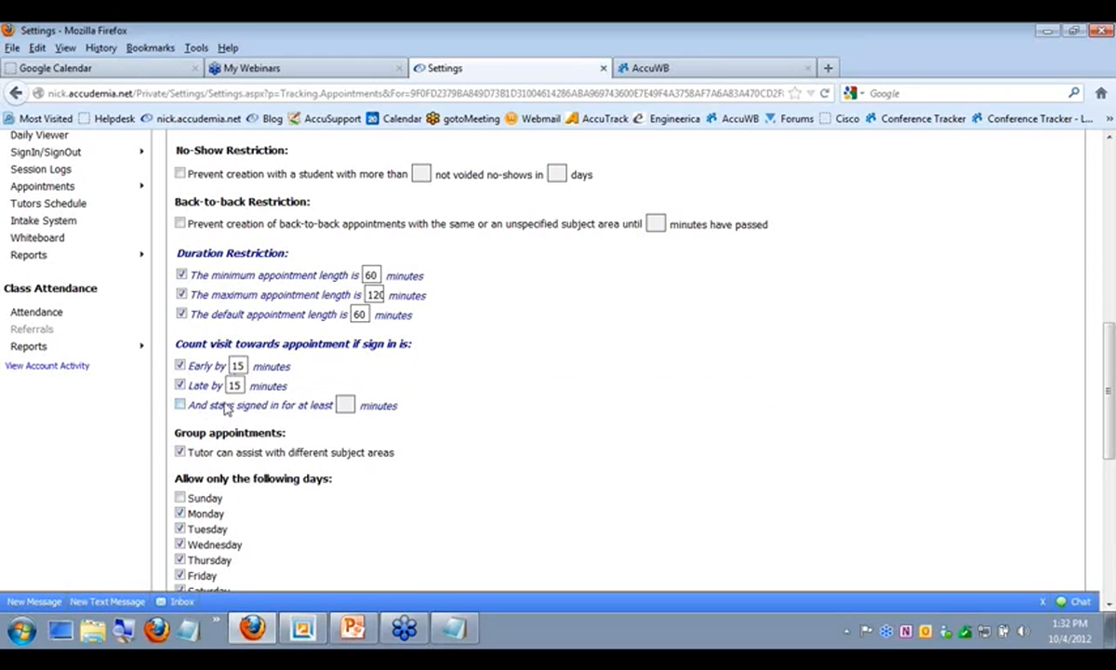
pyautogui.scroll(-2, 240, 470)
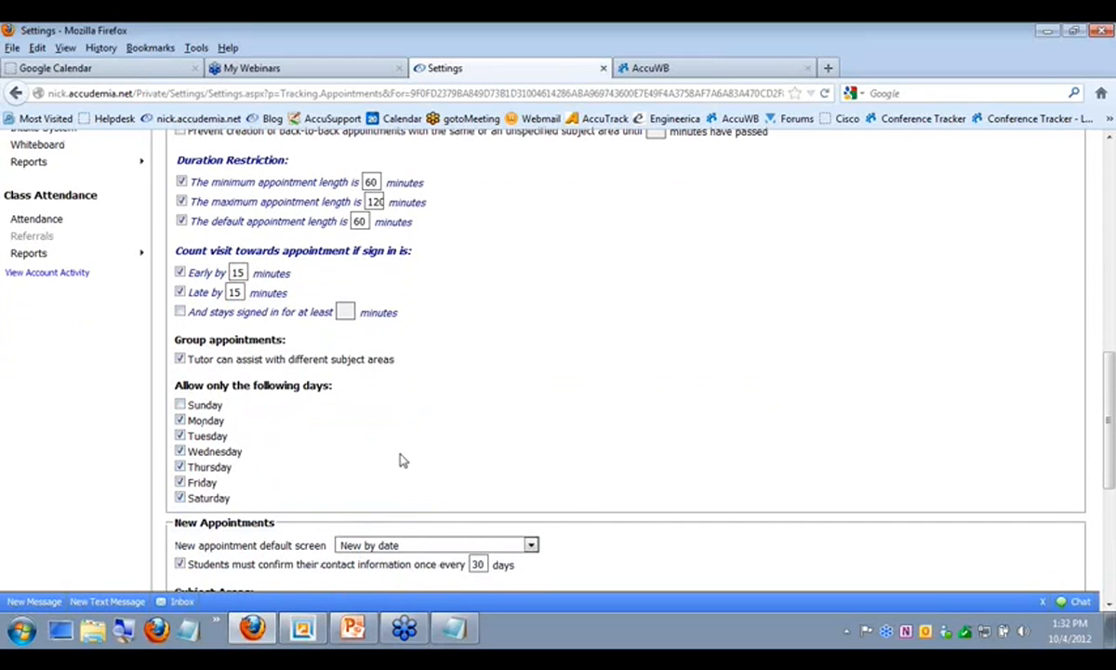
# Step: Review the New Appointments options, checking the available choices for the new appointment default screen
pyautogui.scroll(-4, 402, 461)
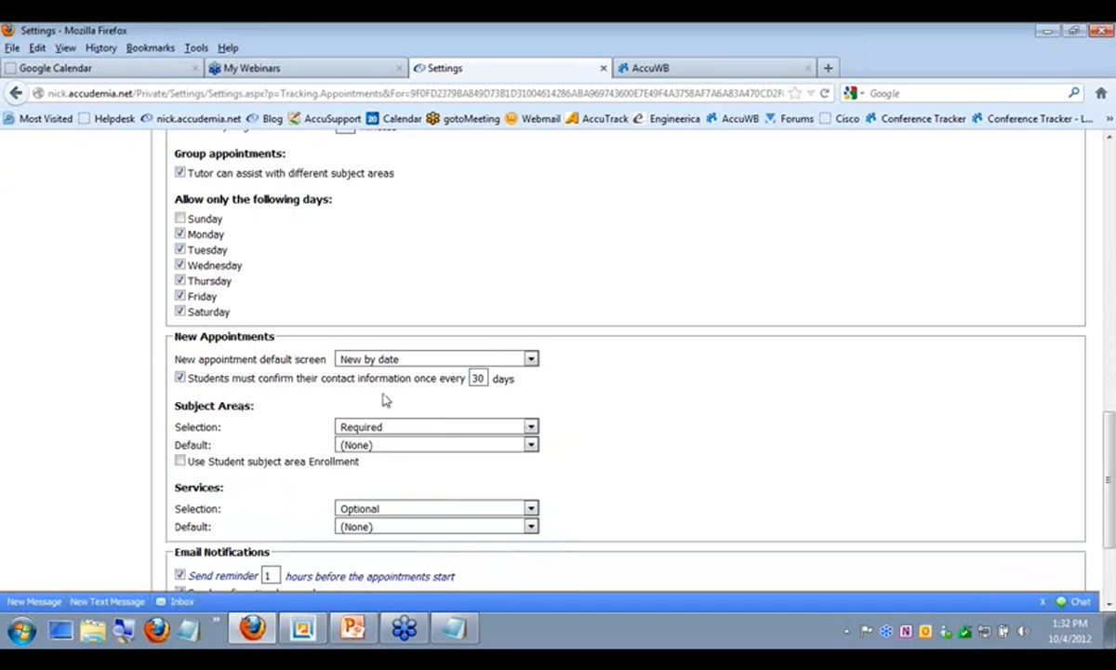
pyautogui.click(530, 360)
pyautogui.click(611, 364)
pyautogui.click(535, 363)
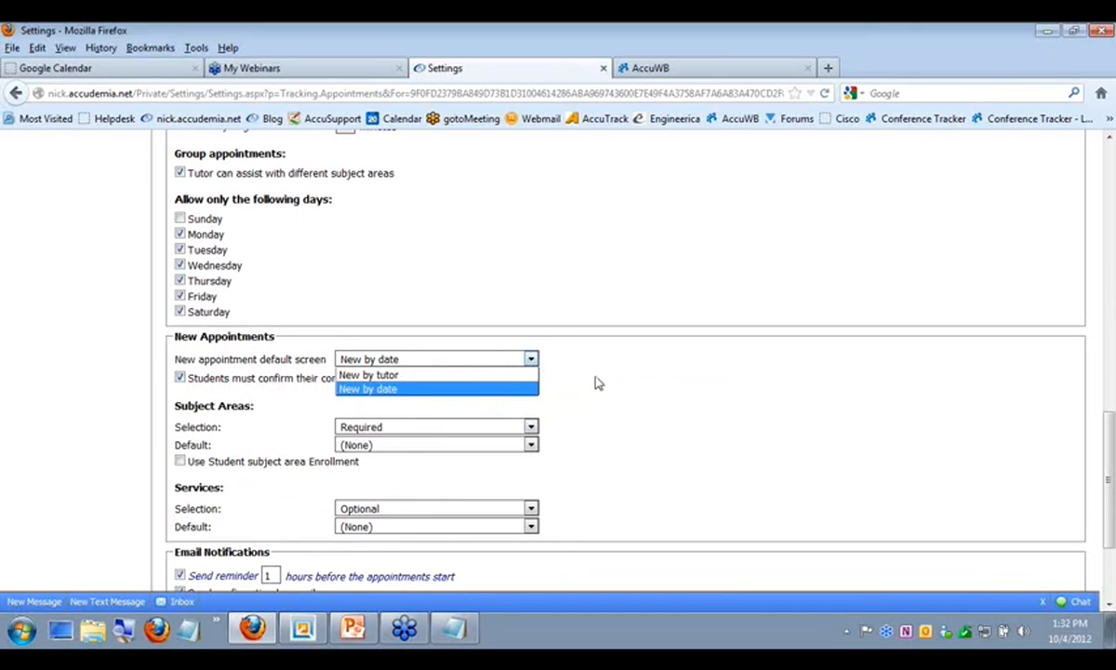
pyautogui.click(598, 384)
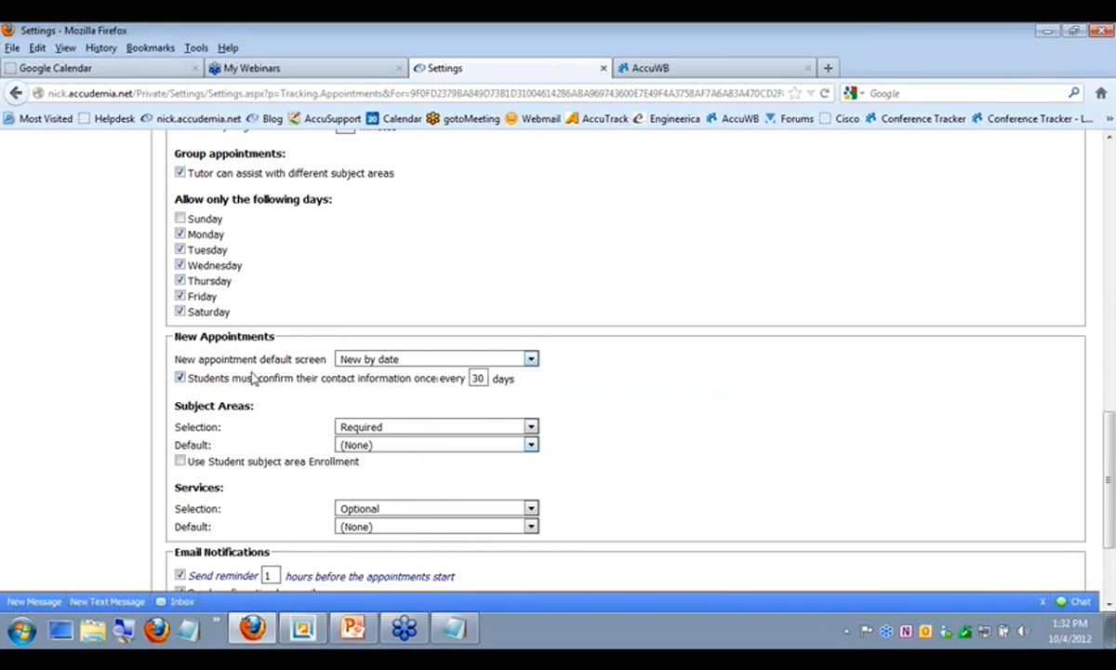
pyautogui.click(535, 363)
pyautogui.click(558, 409)
# Step: Review the email and SMS notification options for appointments and leave the Appointments settings without saving
pyautogui.scroll(-3, 305, 521)
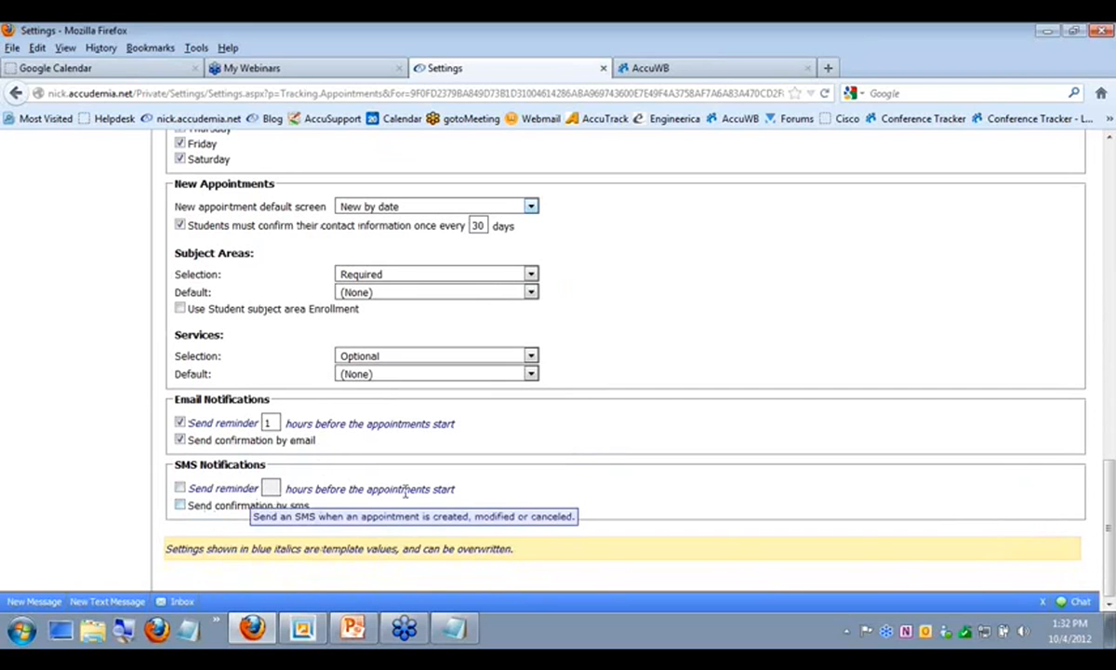
pyautogui.moveTo(1107, 514); pyautogui.dragTo(1109, 149)
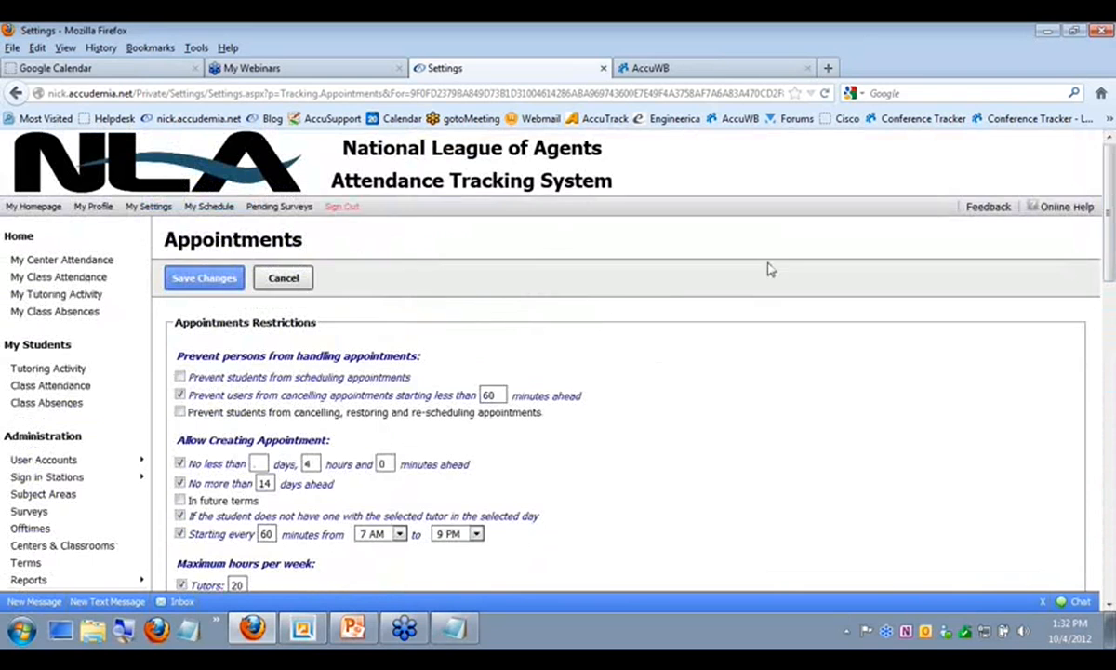
pyautogui.click(297, 285)
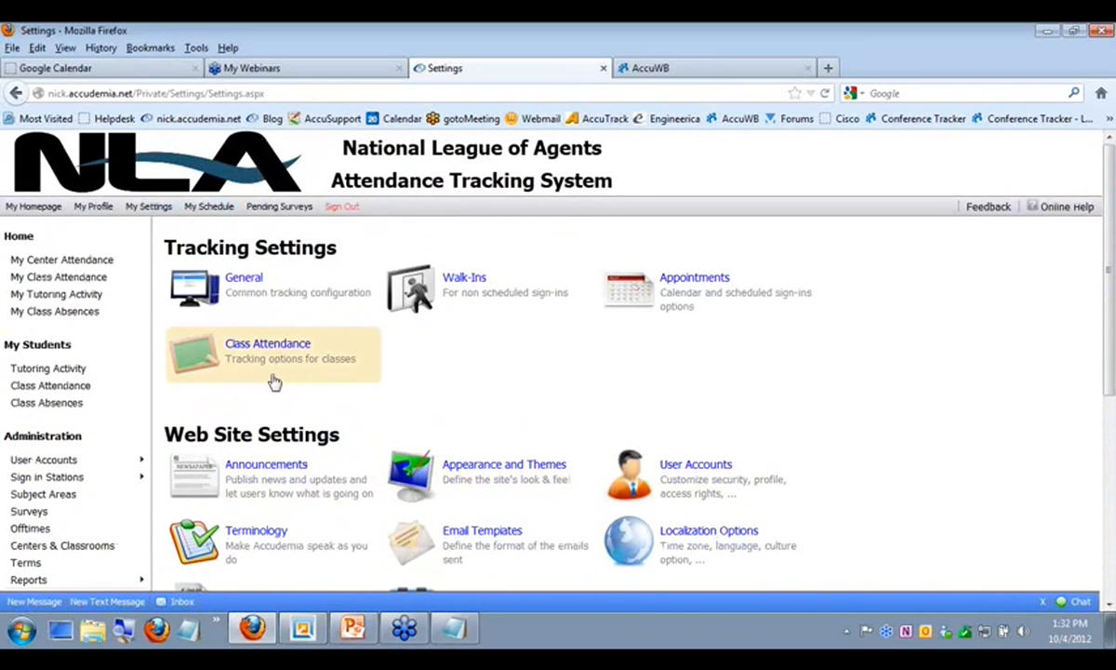
# Step: Open the Class Attendance settings at the college level and review the tolerances and the unresolved sign-in rules
pyautogui.click(279, 366)
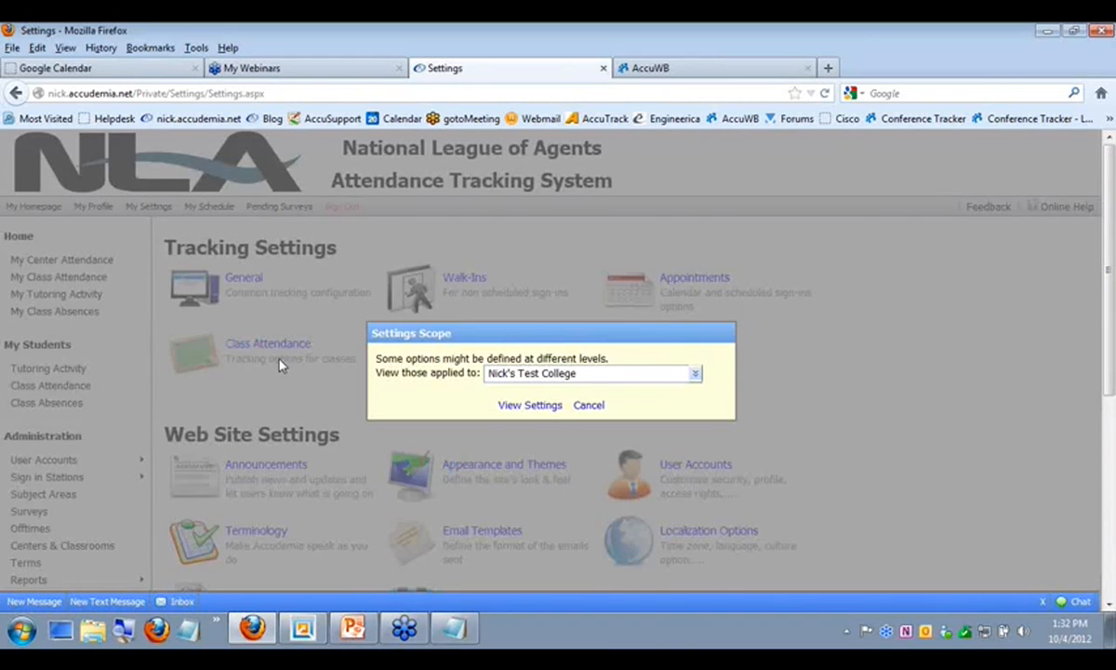
pyautogui.click(535, 406)
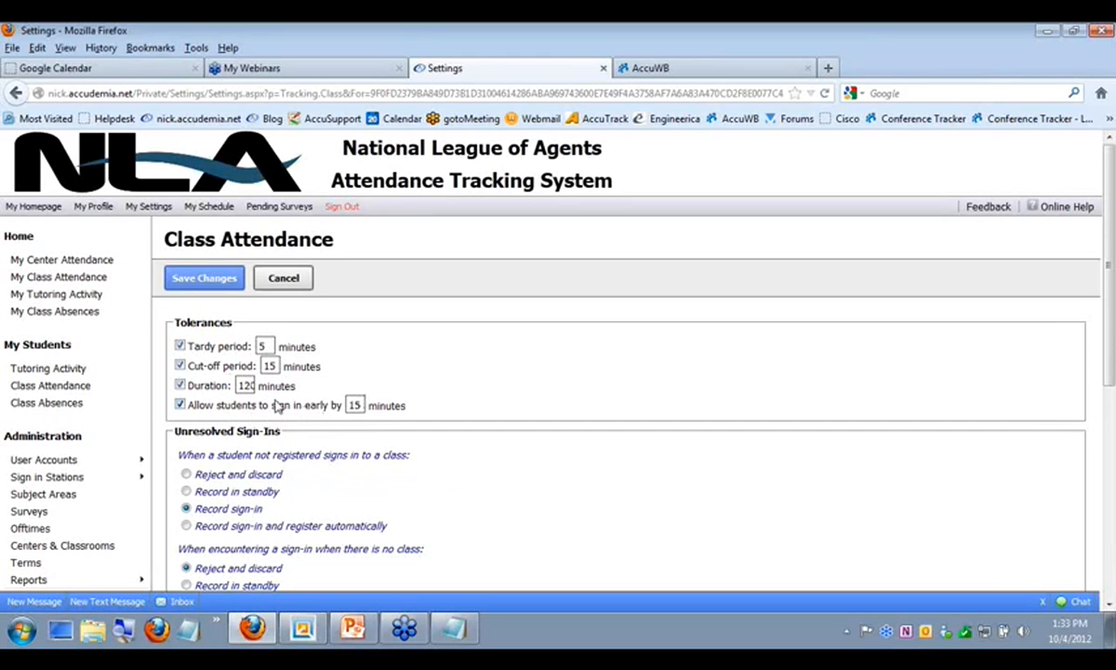
pyautogui.scroll(-1, 296, 434)
pyautogui.scroll(-1, 297, 436)
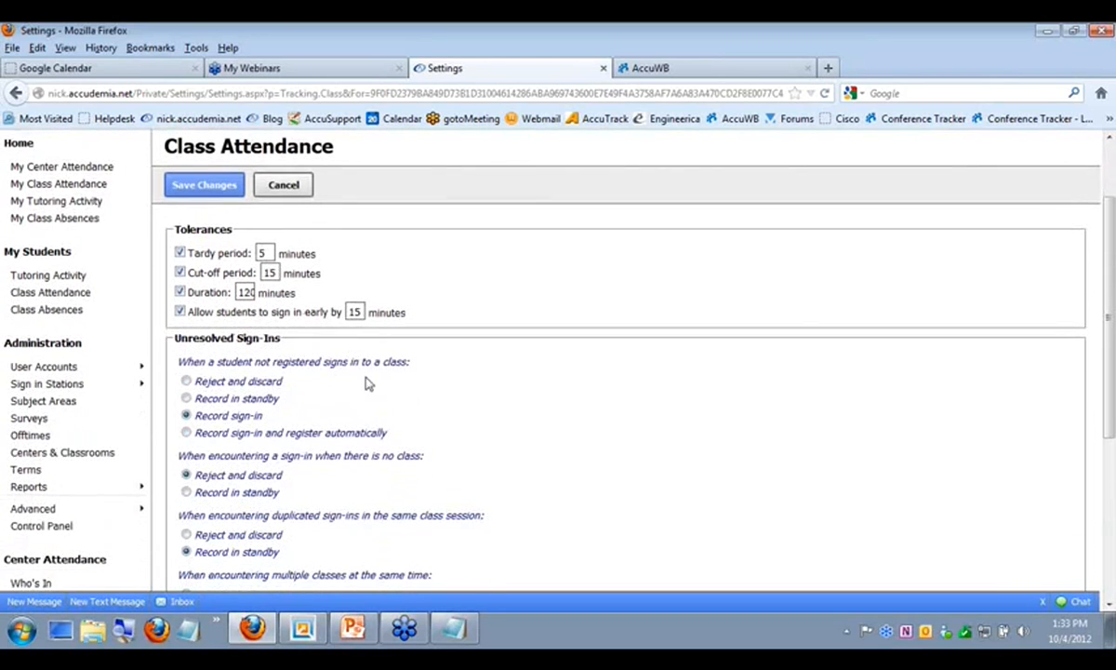
pyautogui.scroll(-1, 332, 435)
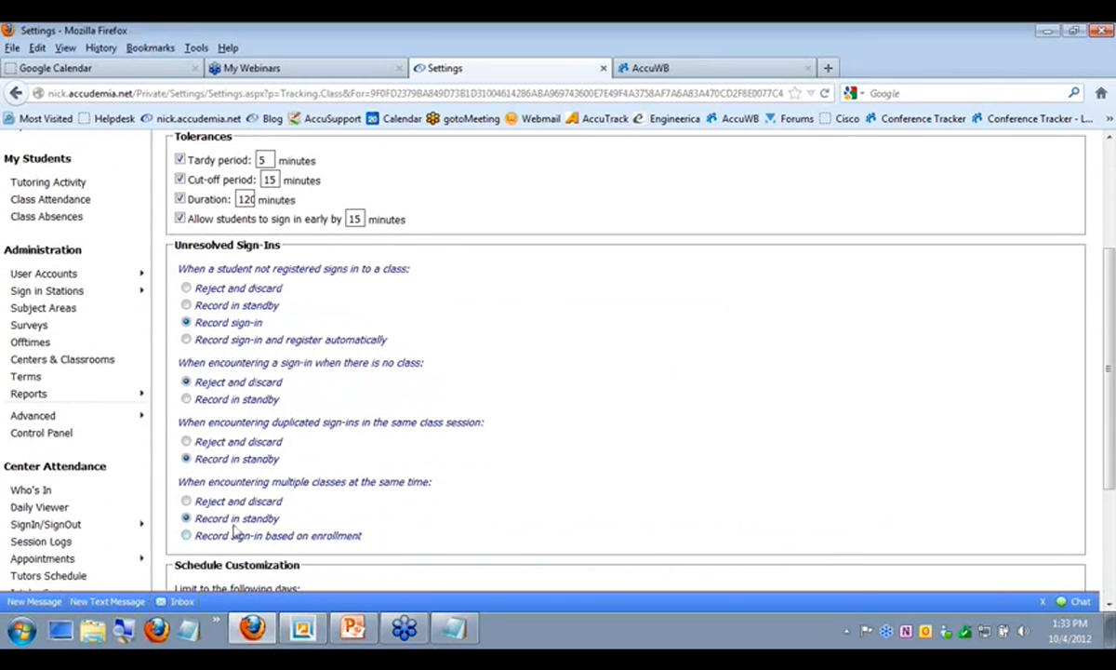
pyautogui.moveTo(253, 269)
pyautogui.scroll(-2, 300, 554)
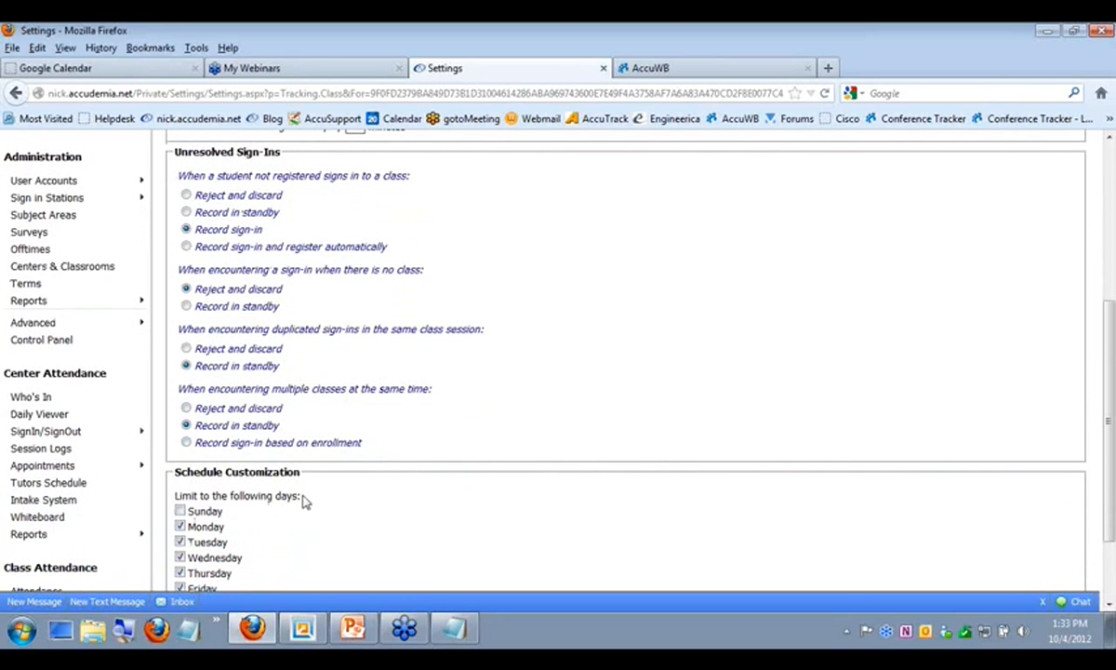
# Step: Check the days allowed under Schedule Customization and leave the Class Attendance settings without saving
pyautogui.scroll(-2, 298, 501)
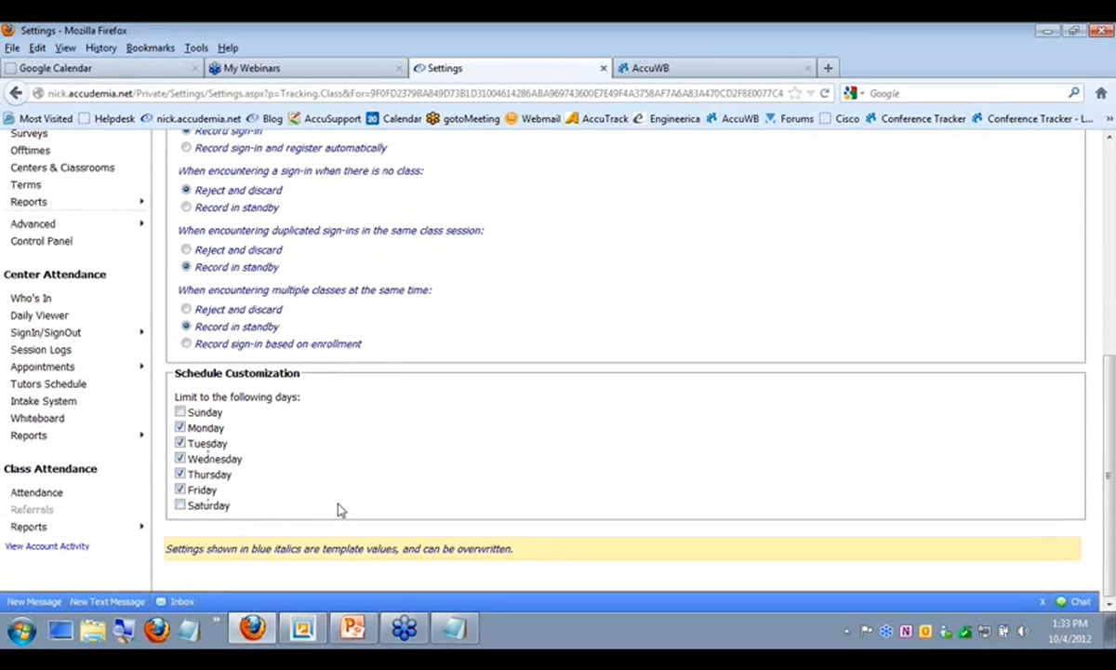
pyautogui.scroll(8, 340, 508)
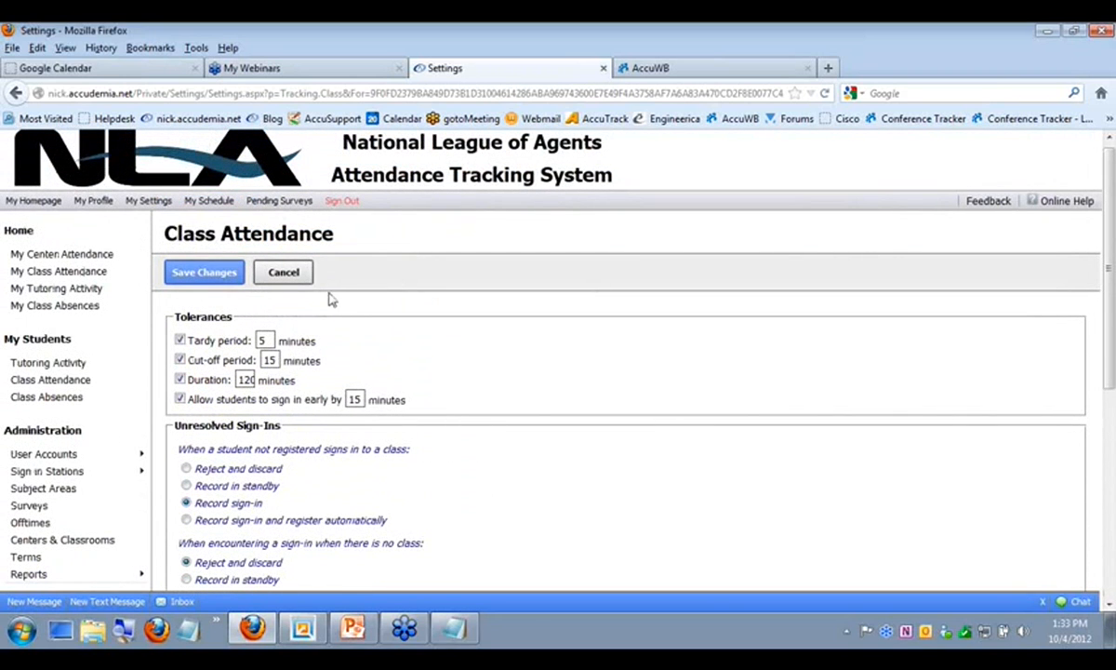
pyautogui.click(298, 278)
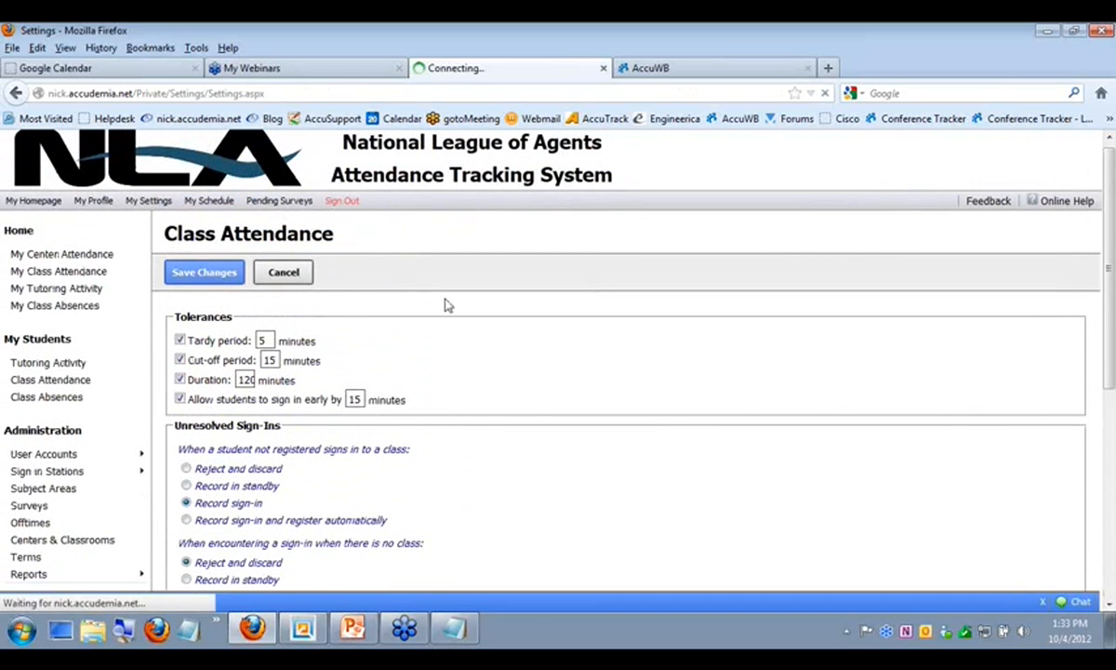
# Step: Open the Announcements settings at the college level and examine the welcome heading in the announcement editor
pyautogui.scroll(-2, 333, 411)
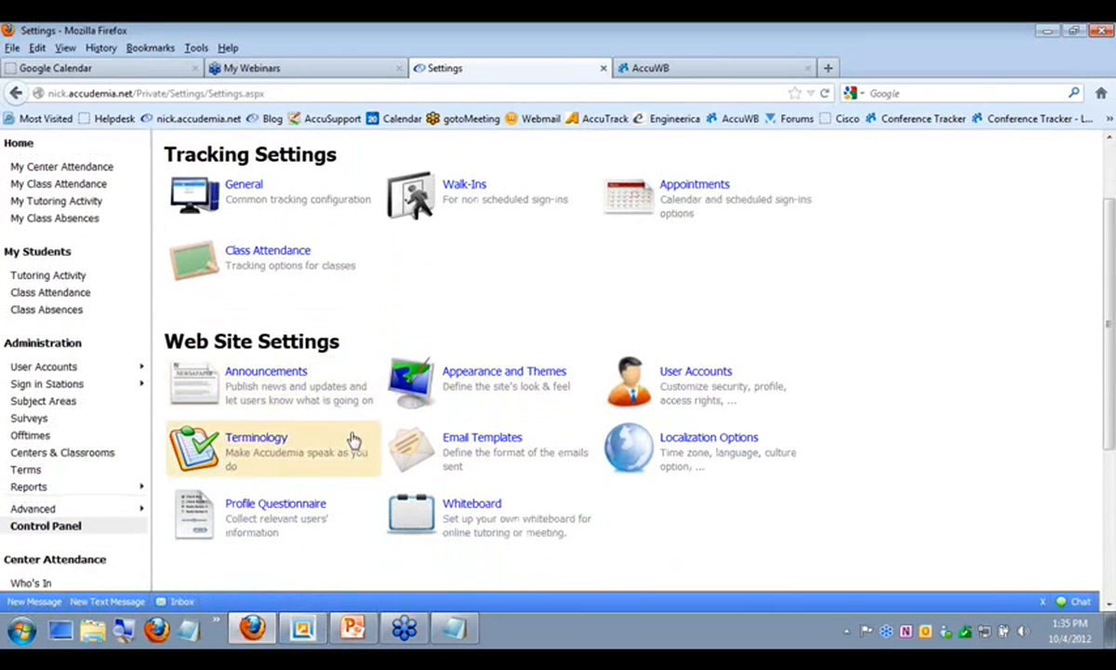
pyautogui.click(276, 392)
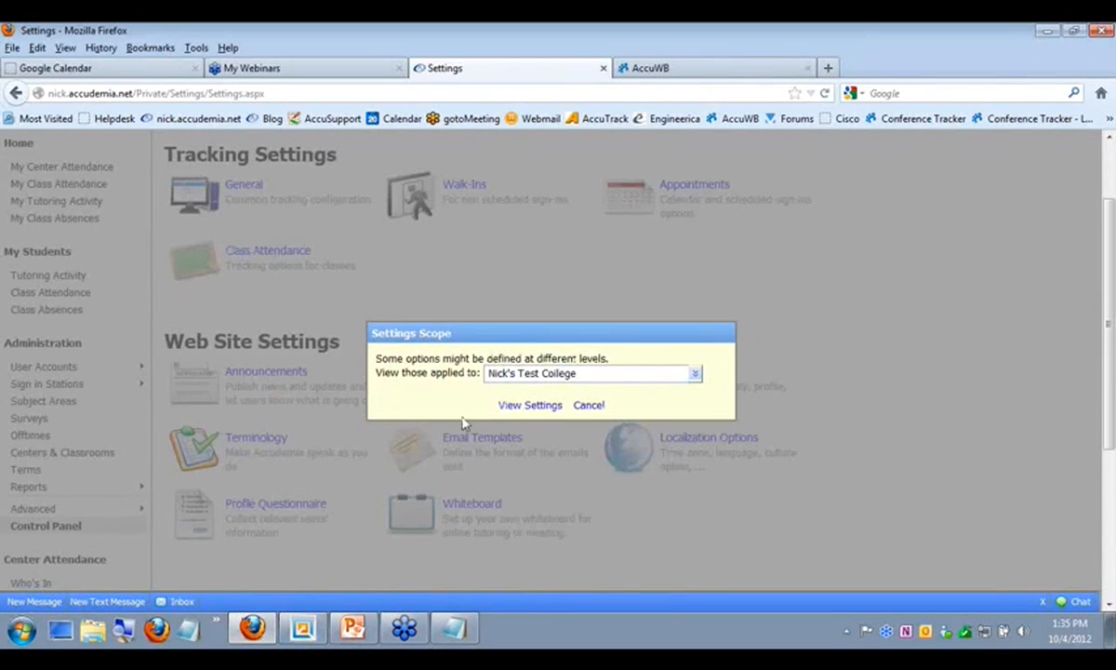
pyautogui.click(533, 407)
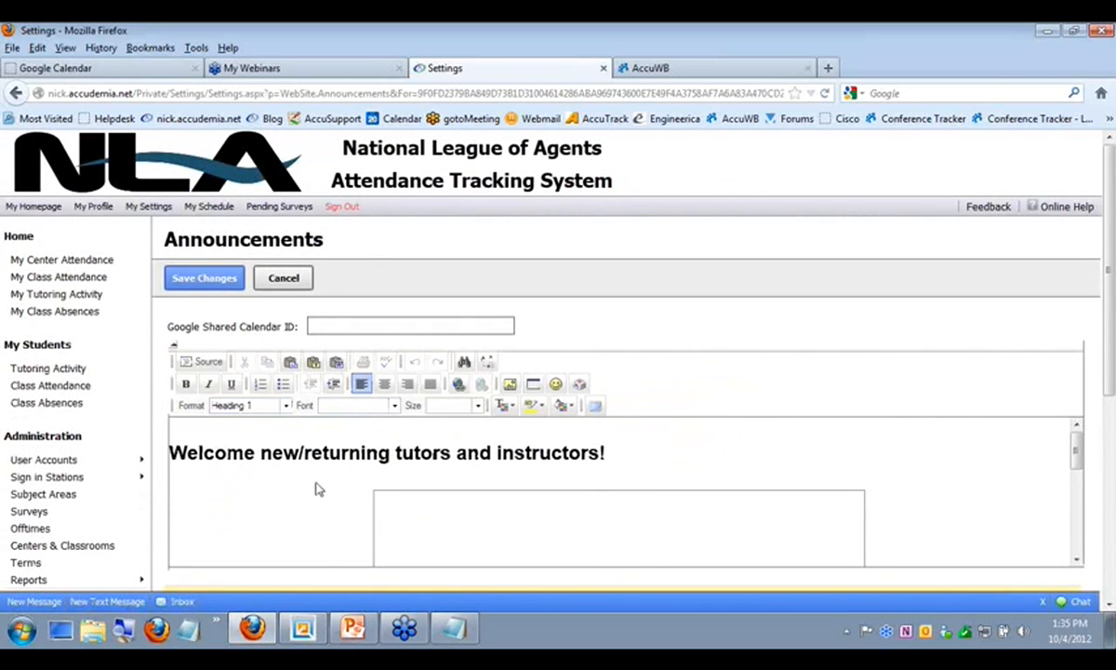
pyautogui.scroll(-3, 279, 470)
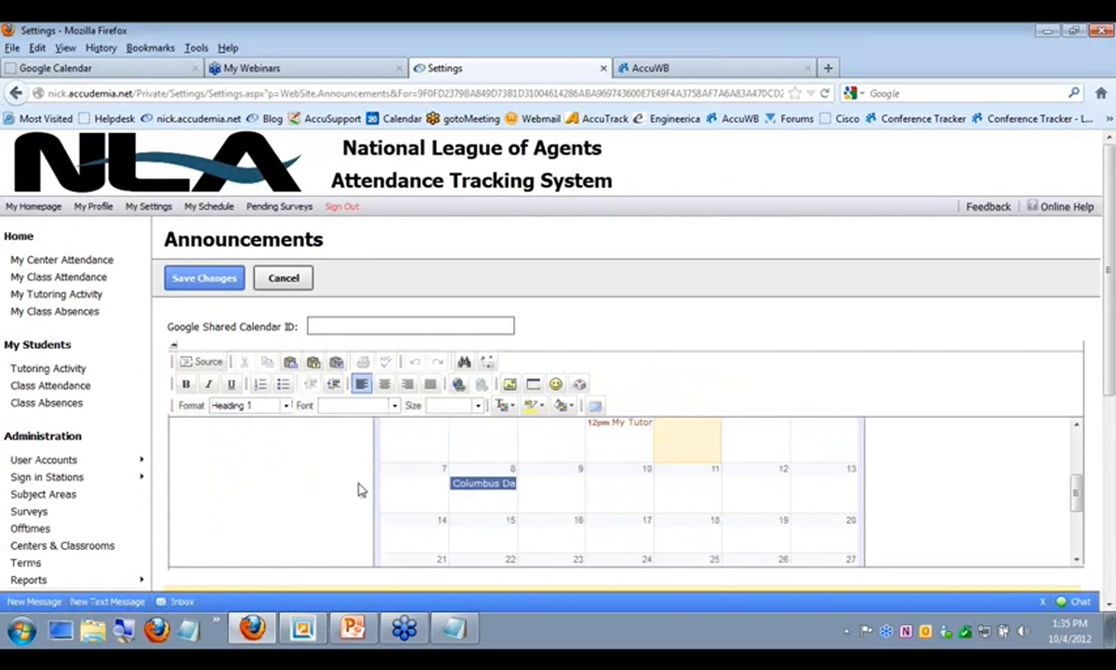
pyautogui.scroll(3, 357, 490)
pyautogui.moveTo(215, 453); pyautogui.dragTo(640, 468)
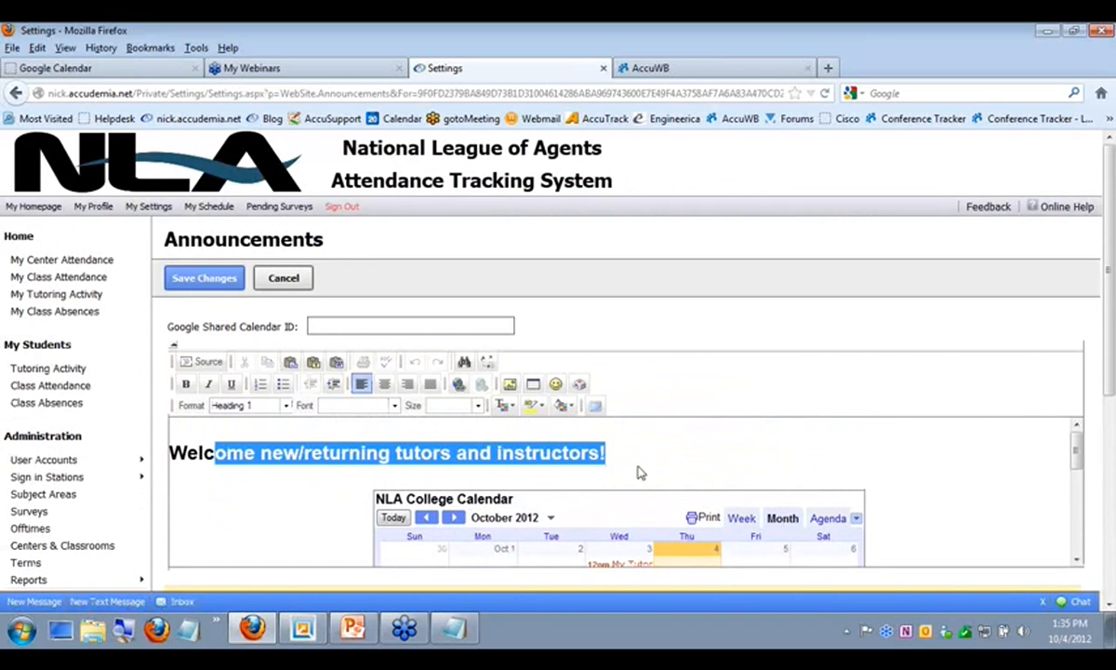
pyautogui.click(273, 488)
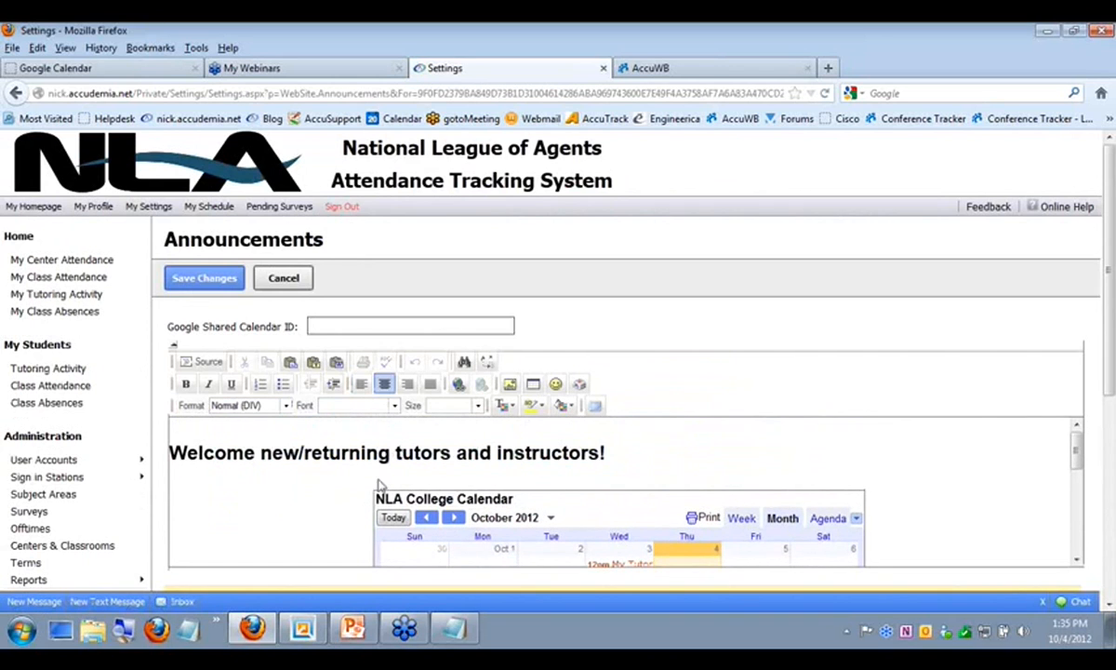
pyautogui.click(628, 457)
# Step: Look through the calendar embedded in the announcement and leave the Announcements settings without saving
pyautogui.scroll(-2, 479, 488)
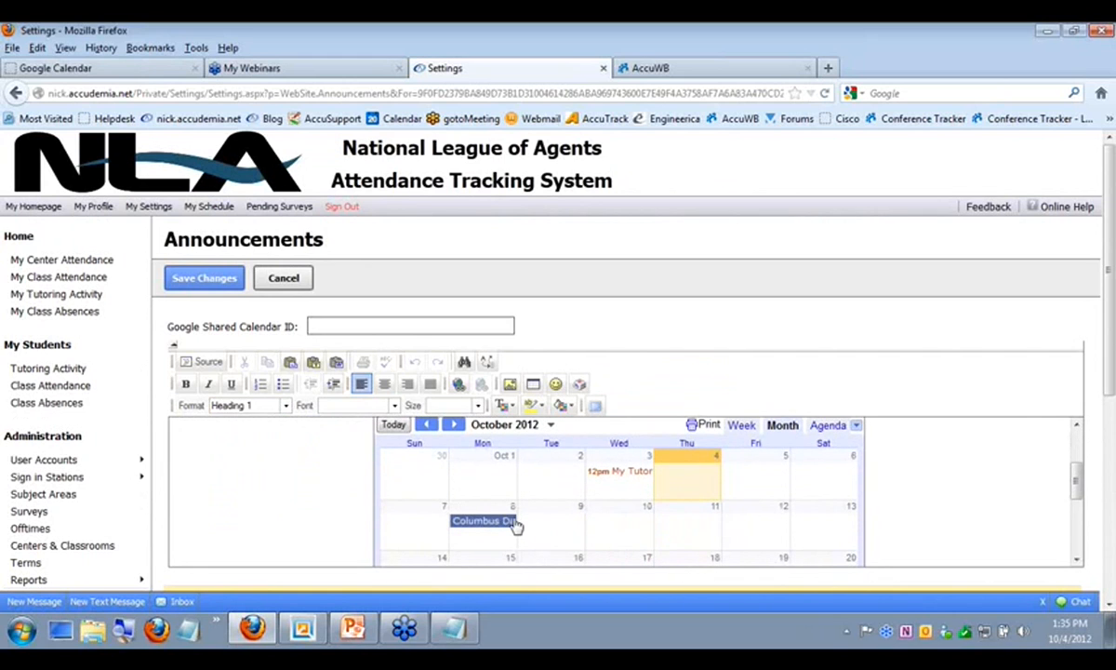
pyautogui.scroll(-2, 519, 529)
pyautogui.scroll(2, 523, 539)
pyautogui.click(307, 528)
pyautogui.scroll(-3, 327, 536)
pyautogui.scroll(-2, 308, 550)
pyautogui.scroll(-2, 409, 521)
pyautogui.scroll(4, 391, 508)
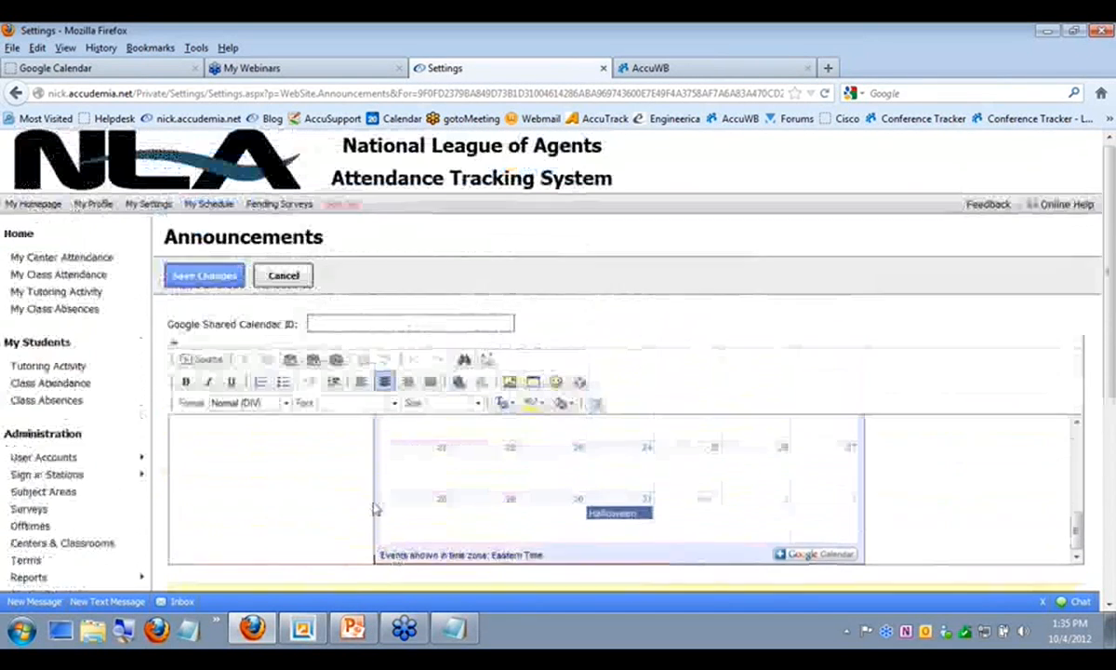
pyautogui.scroll(4, 307, 521)
pyautogui.scroll(2, 302, 492)
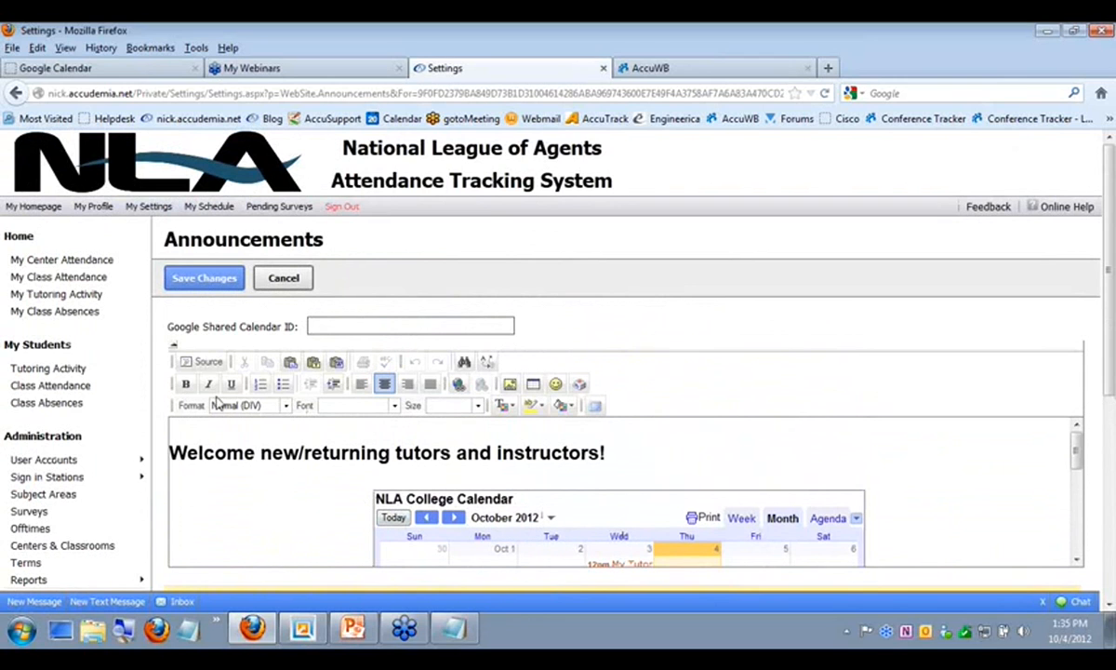
pyautogui.click(292, 280)
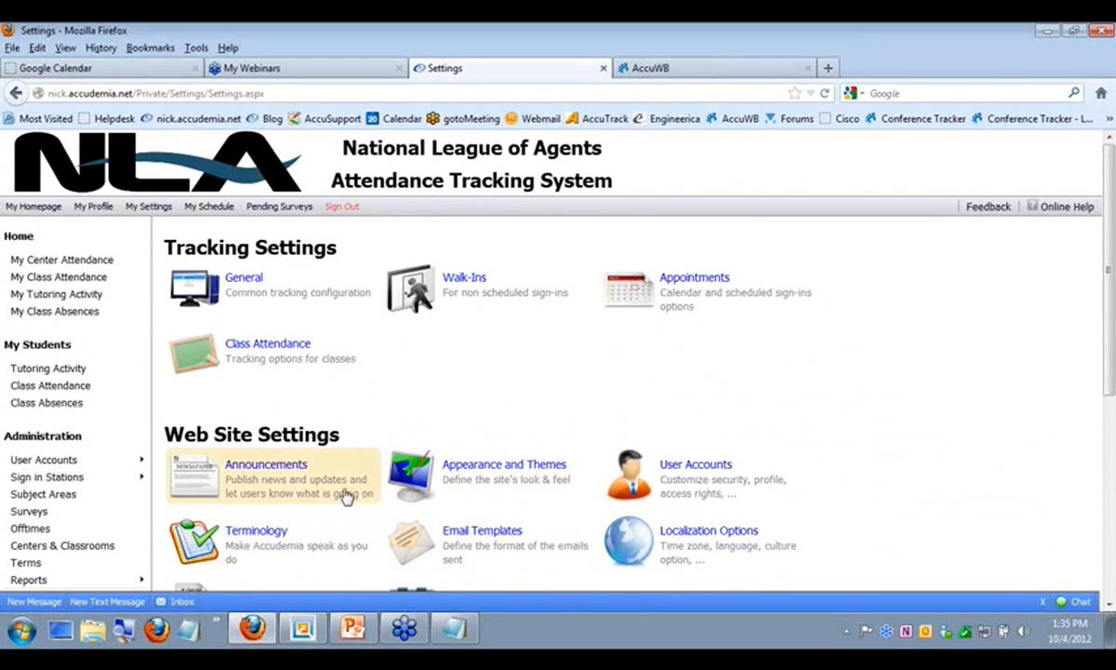
# Step: Open the Appearance and Themes settings with the scope set to Library - Computer Lab
pyautogui.click(450, 488)
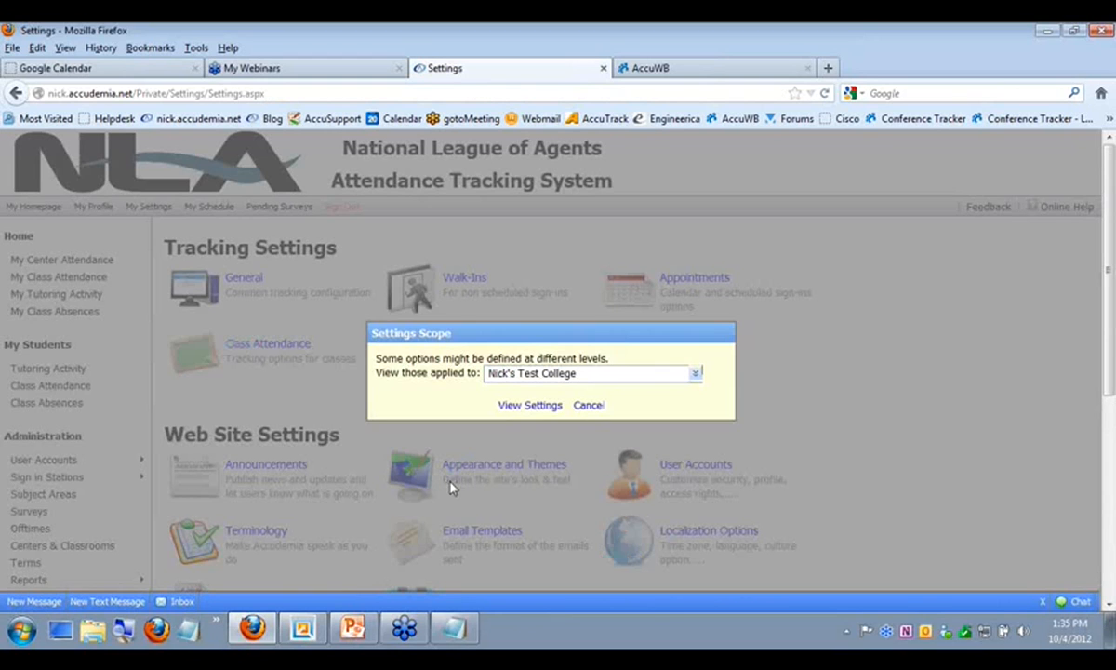
pyautogui.click(670, 378)
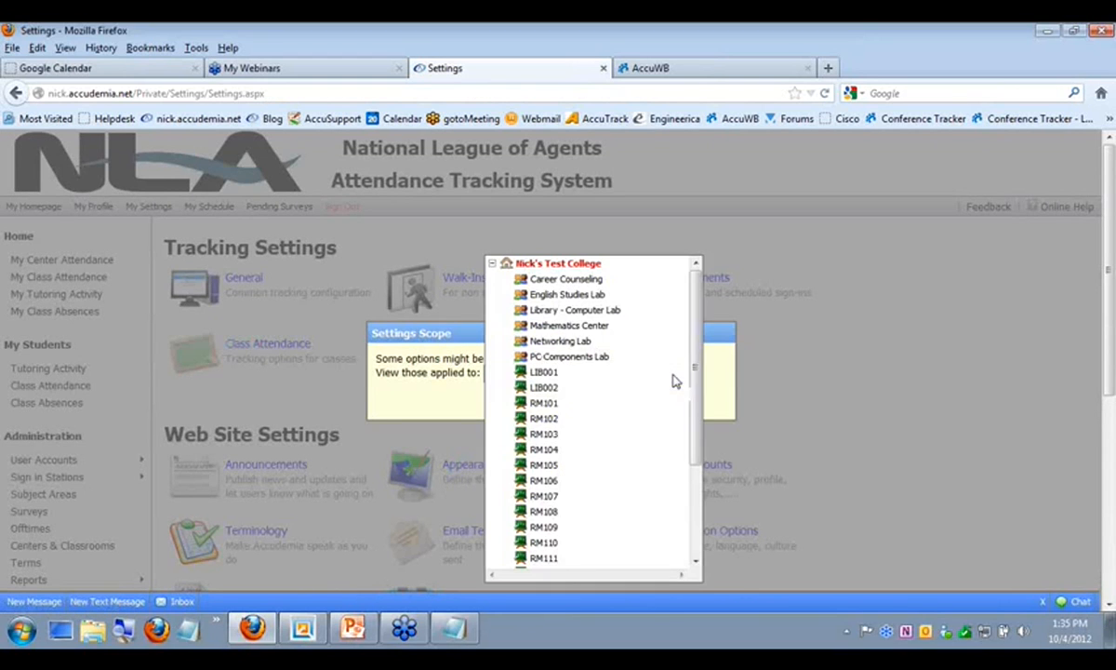
pyautogui.click(550, 313)
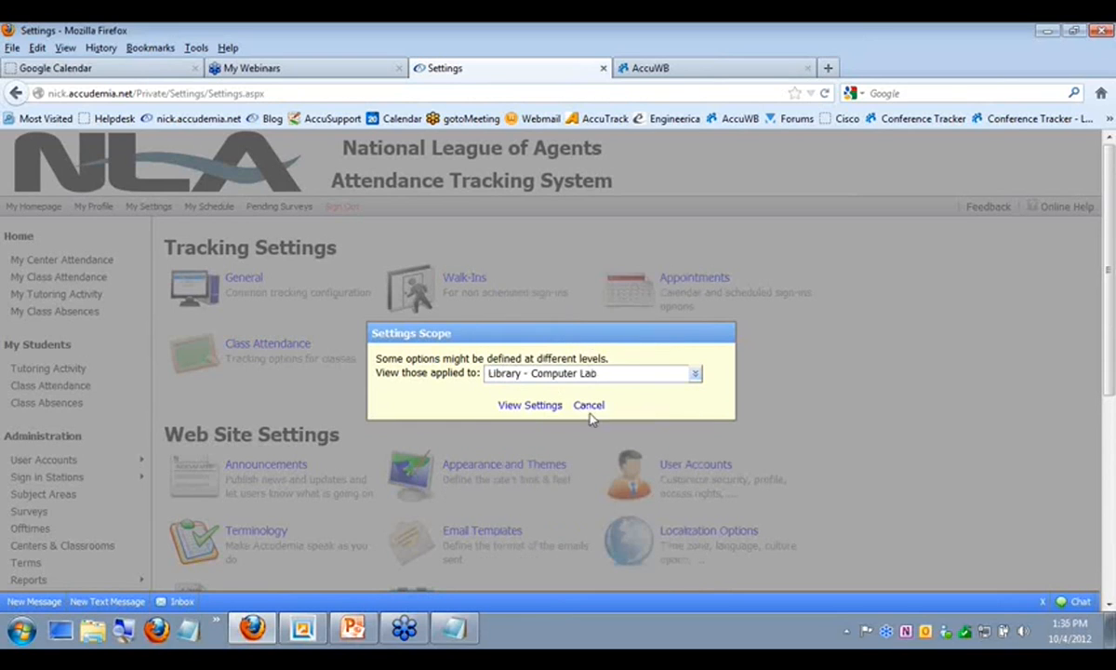
pyautogui.click(537, 414)
pyautogui.click(535, 465)
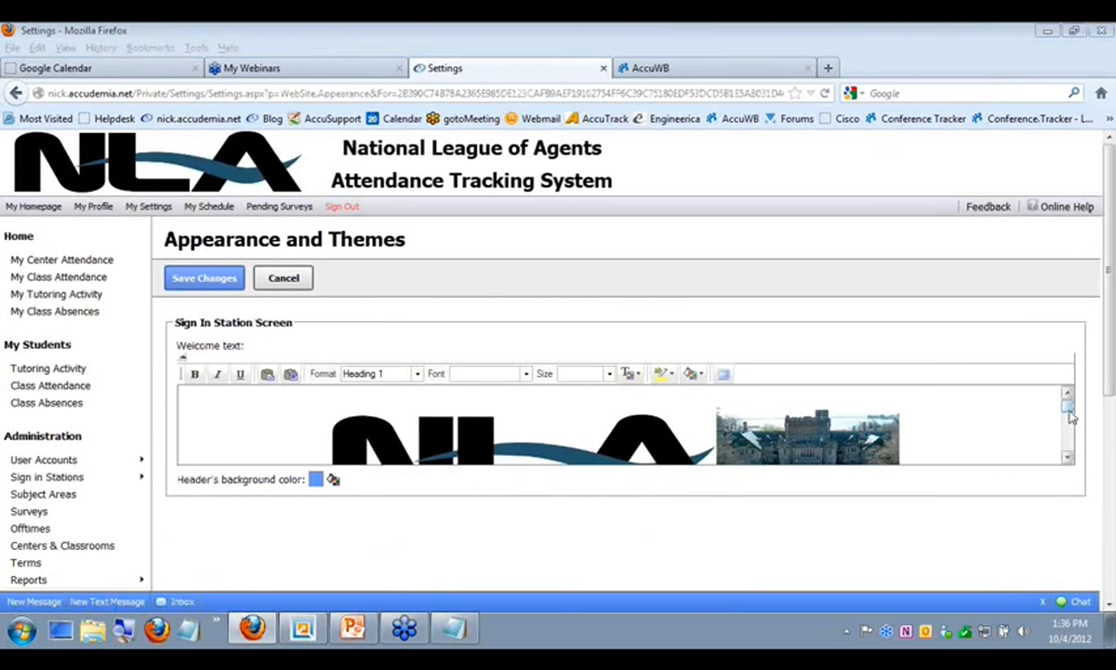
# Step: Examine the sign-in station's welcome text in the maximized editor, restore the editor and leave Appearance and Themes without saving
pyautogui.click(1068, 458)
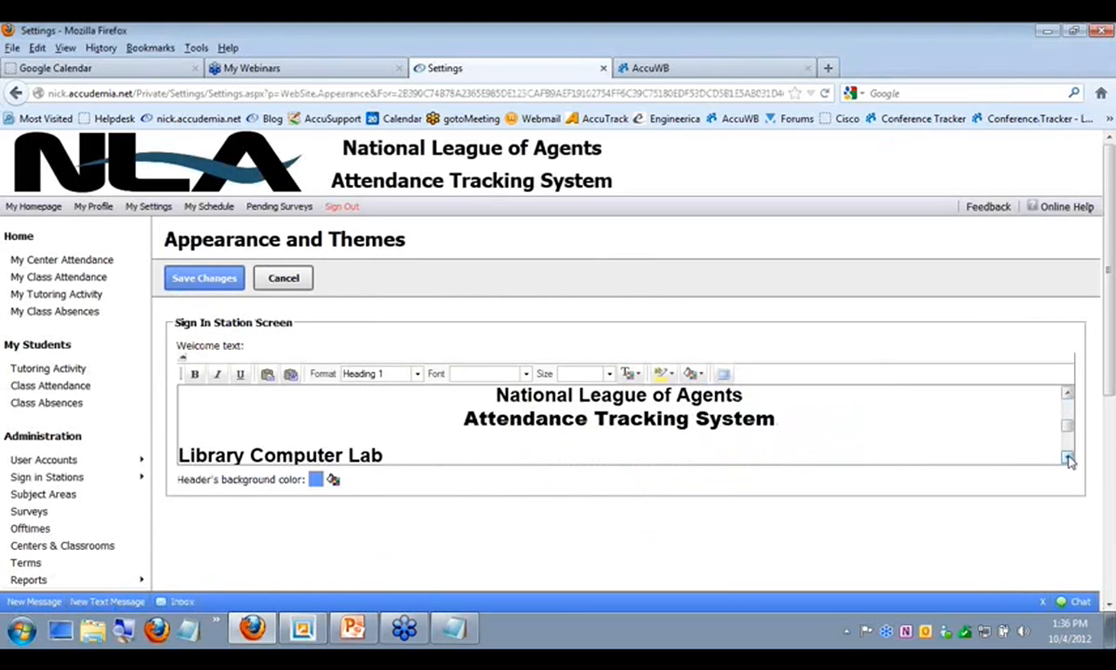
pyautogui.click(724, 374)
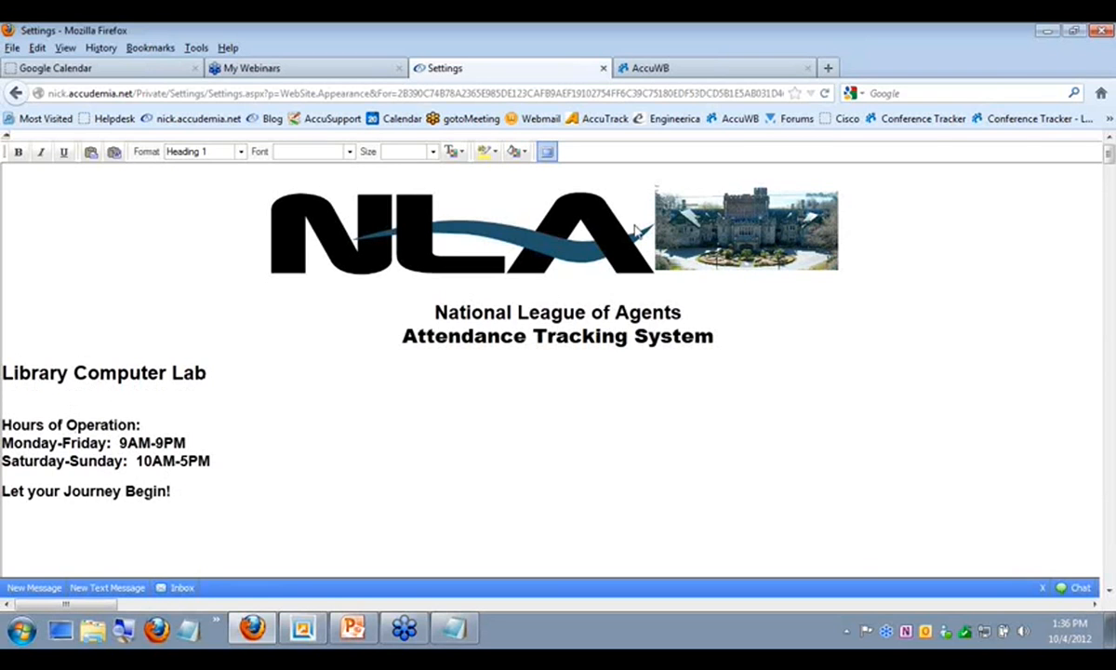
pyautogui.click(547, 152)
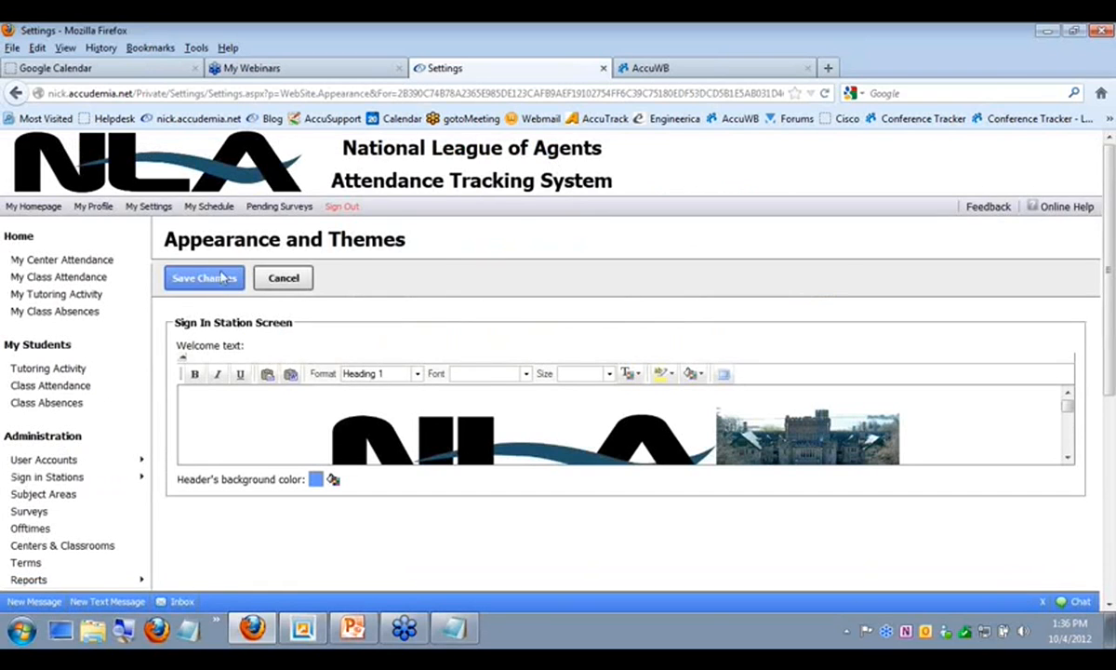
pyautogui.click(283, 279)
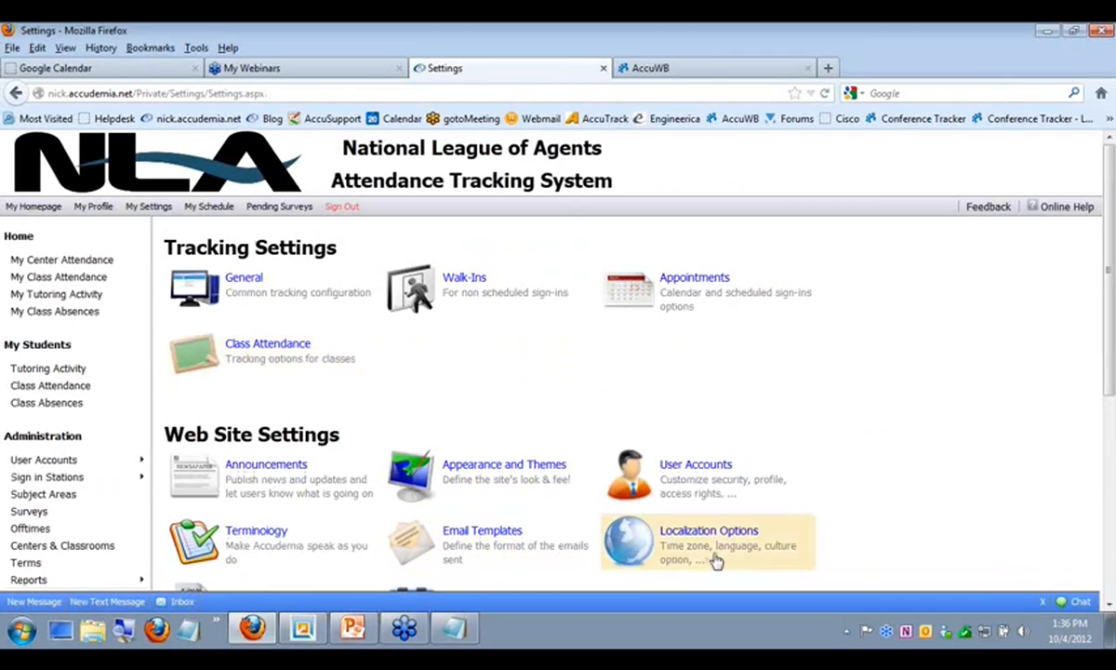
# Step: Open the website's User Accounts settings and review the account information, access restrictions, extended profile and communication options
pyautogui.click(704, 474)
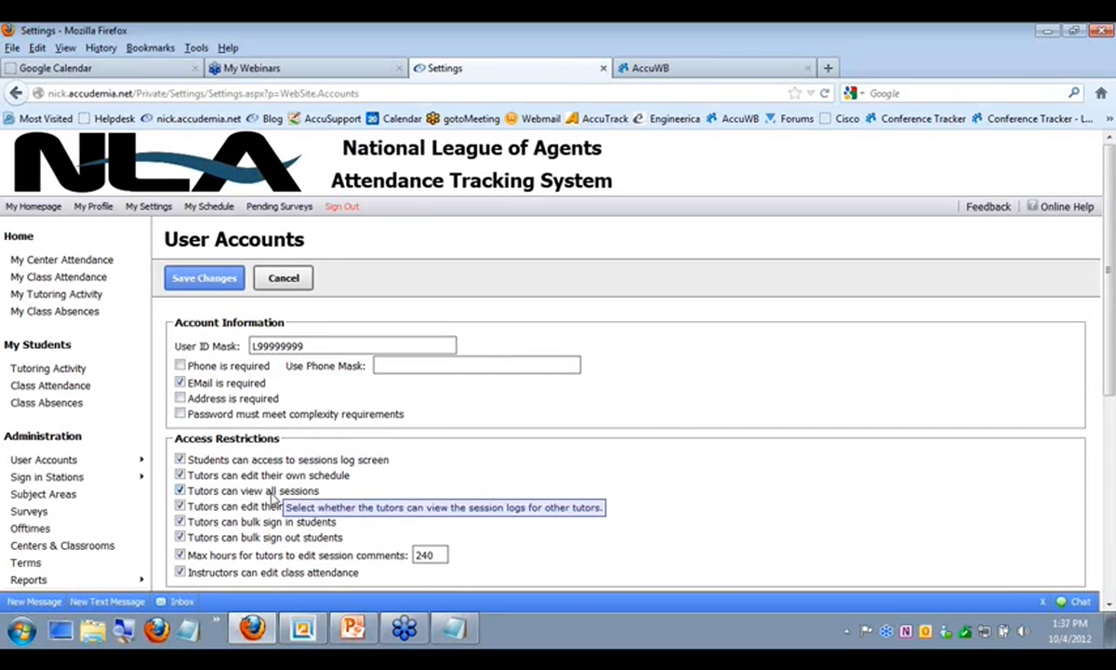
pyautogui.scroll(-2, 277, 489)
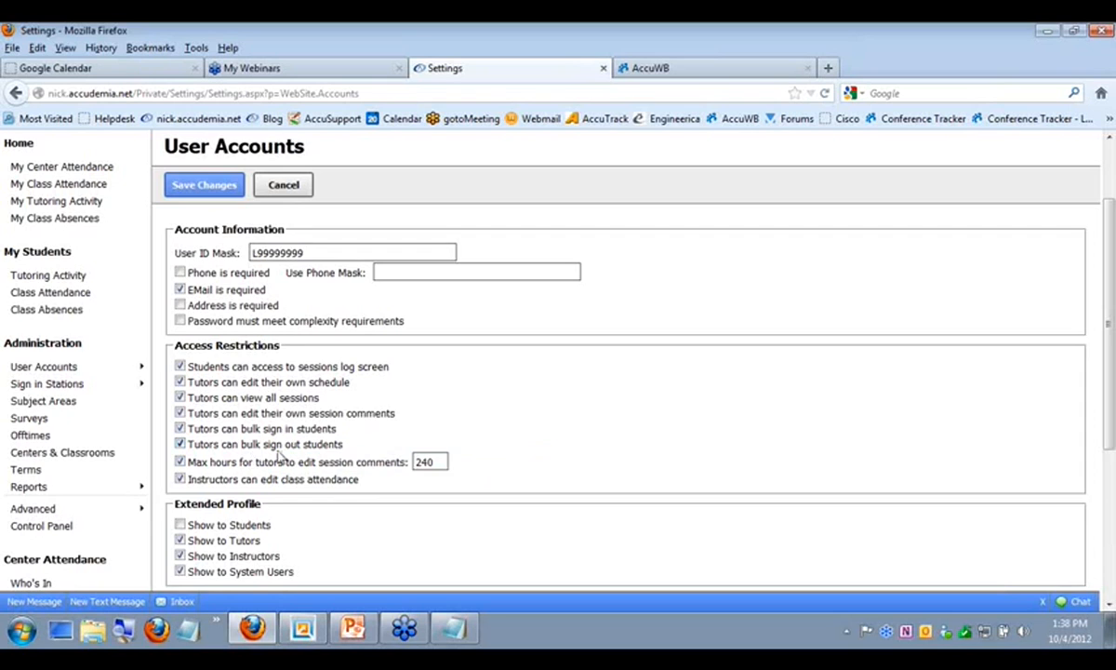
pyautogui.scroll(-4, 251, 460)
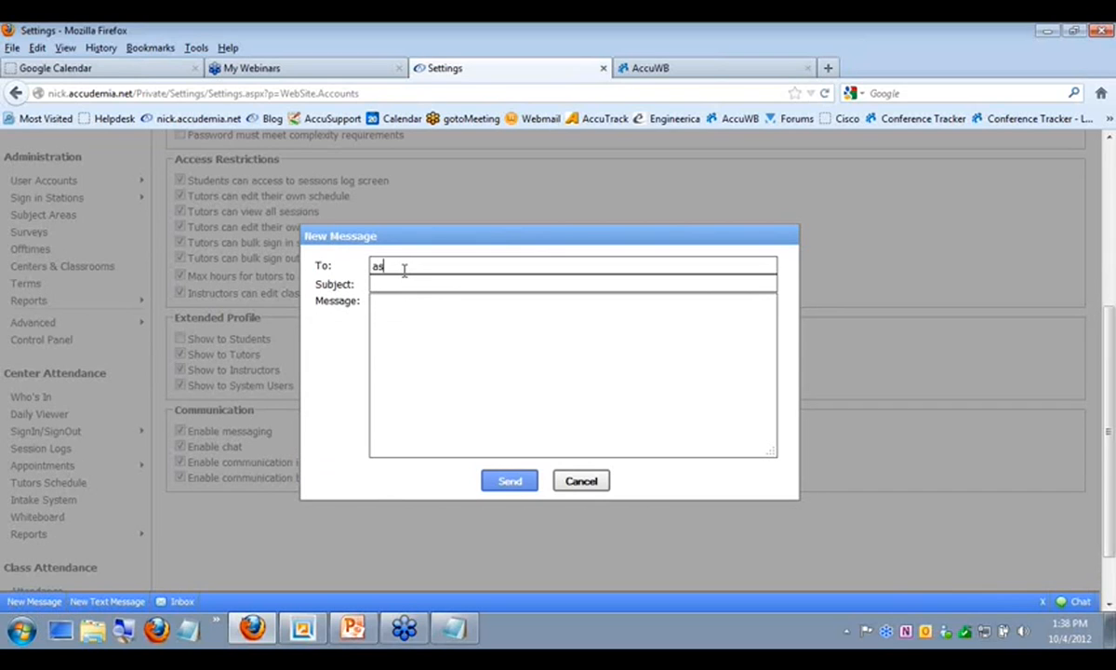
# Step: Search the user groups for the new message's recipient and choose the Freshman group
pyautogui.write('d')
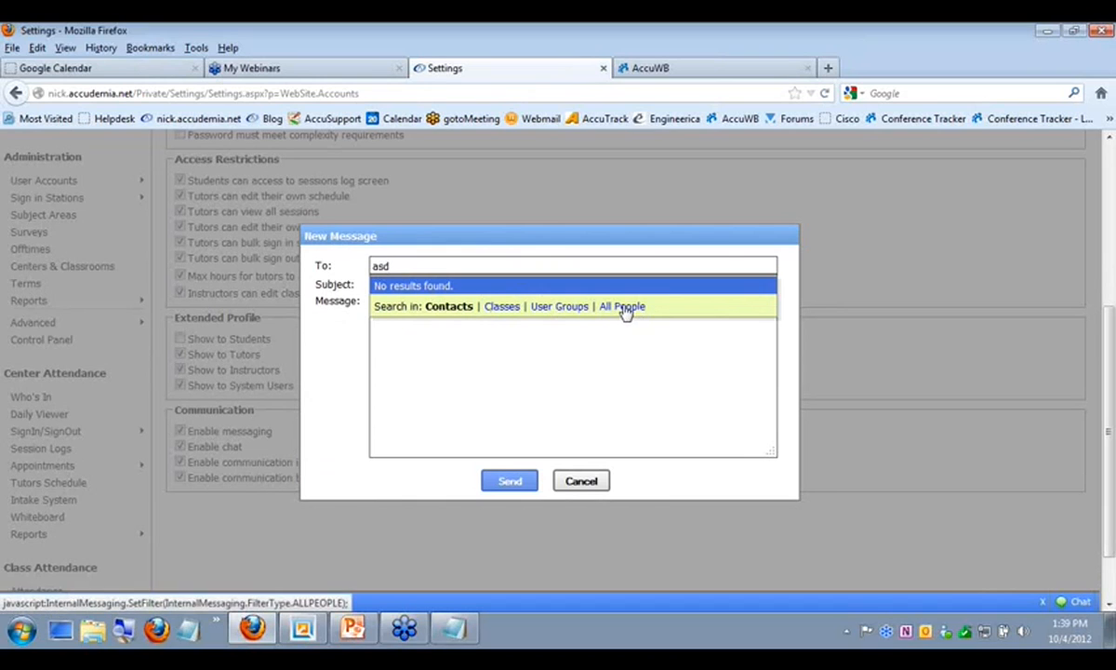
pyautogui.click(559, 307)
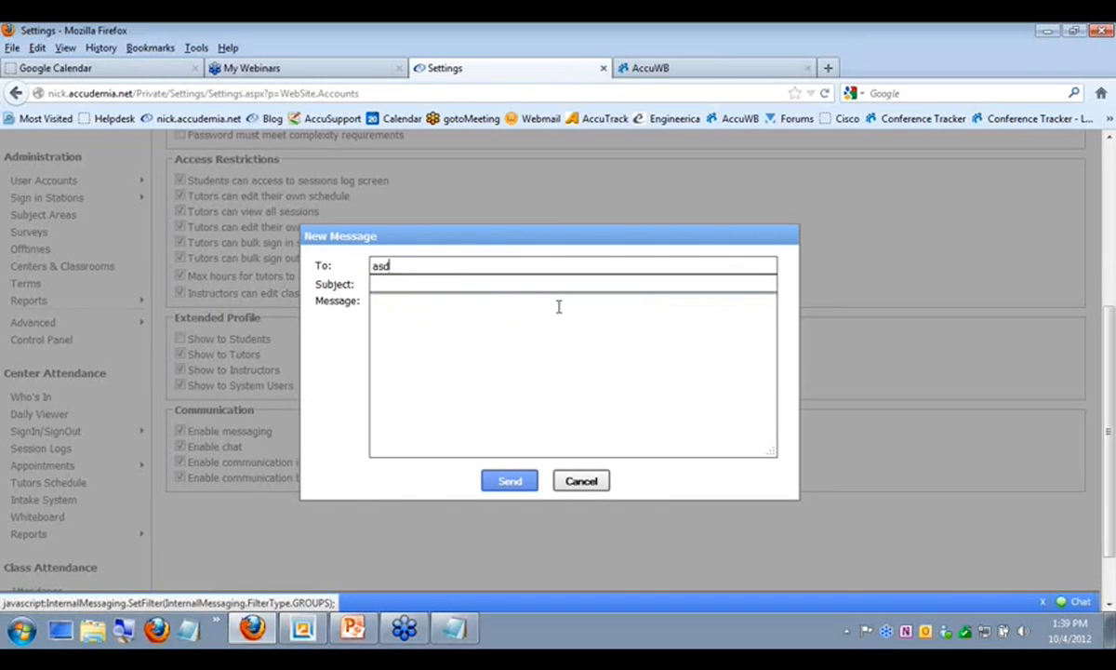
pyautogui.doubleClick(391, 266)
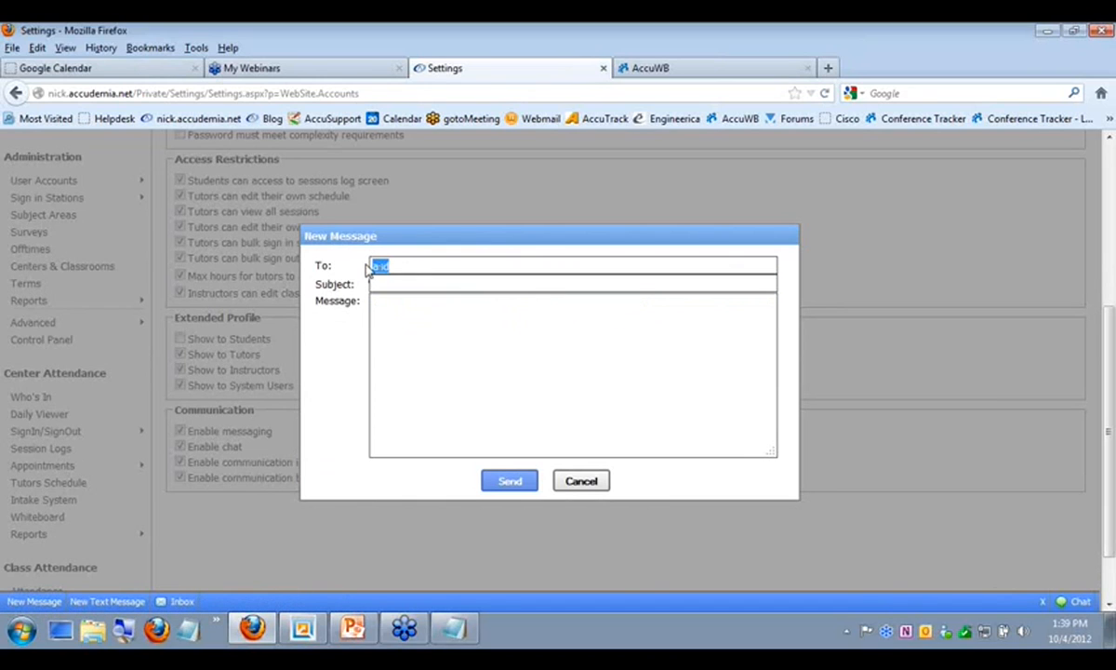
pyautogui.write('frech')
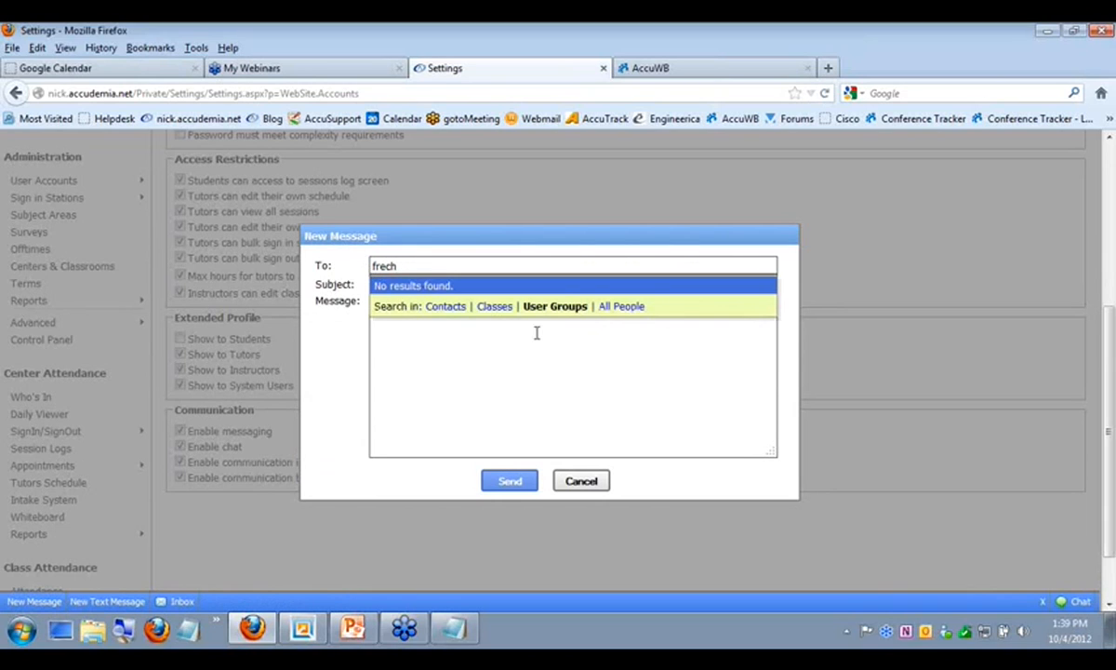
pyautogui.press('BackSpace')
pyautogui.press('BackSpace')
pyautogui.click(412, 286)
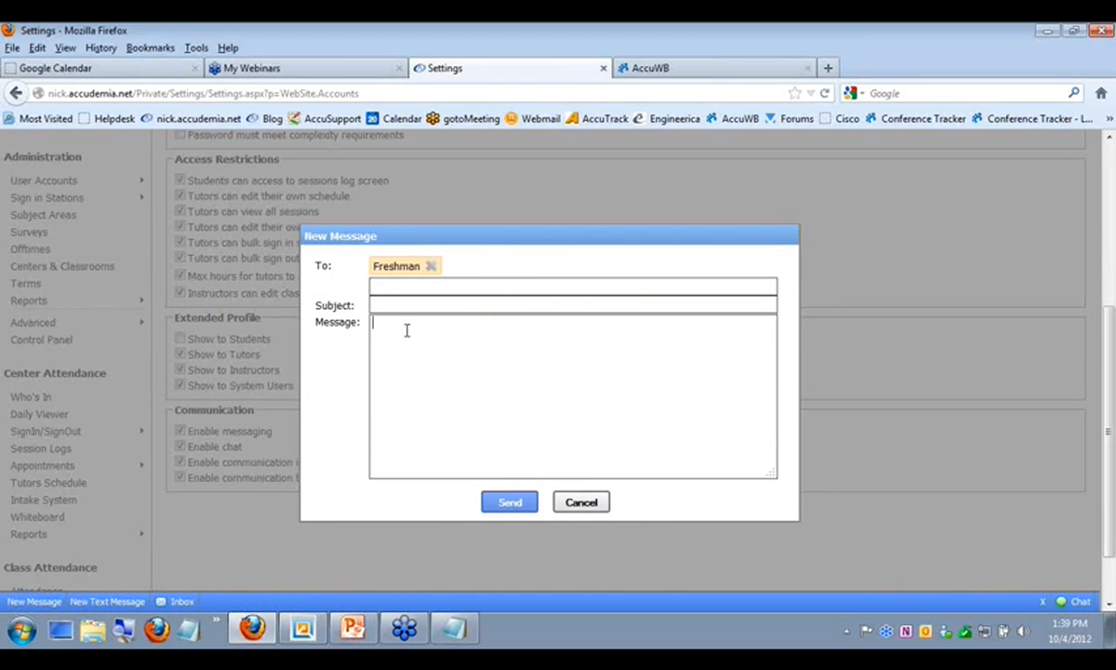
# Step: Enter placeholder text in the message body, clear it and discard the message to the Freshman group
pyautogui.write('adfjhkad')
pyautogui.press('BackSpace')
pyautogui.press('BackSpace')
pyautogui.press('BackSpace')
pyautogui.press('BackSpace')
pyautogui.press('BackSpace')
pyautogui.press('BackSpace')
pyautogui.press('BackSpace')
pyautogui.press('BackSpace')
pyautogui.click(581, 502)
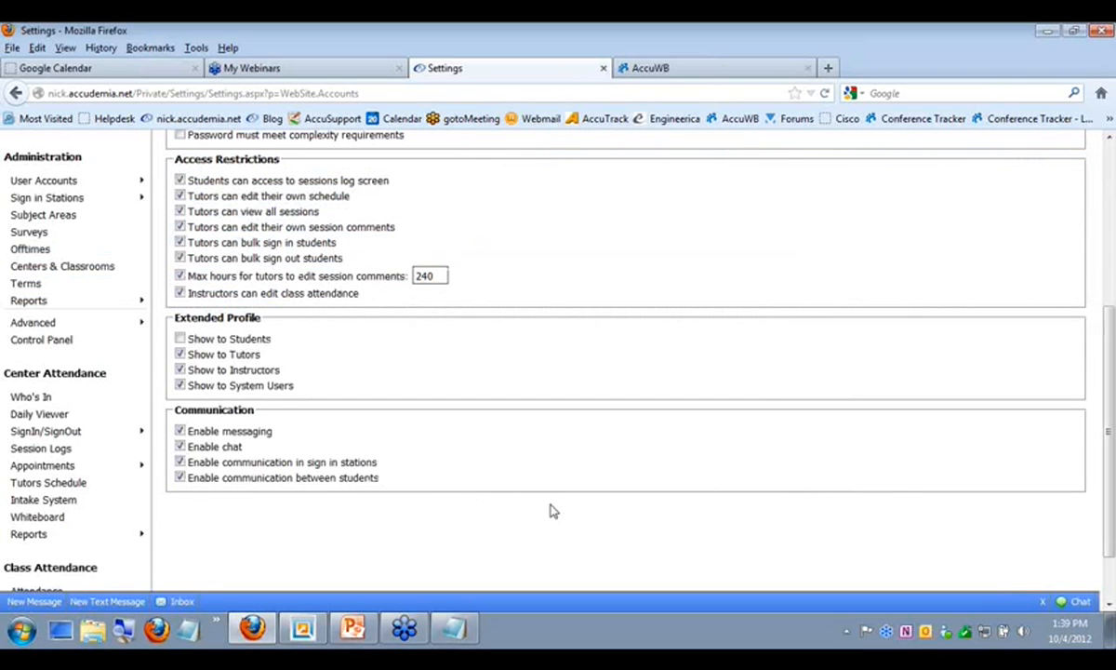
# Step: Start a new text message, choose a recipient by searching All People for the surname, and discard the message
pyautogui.click(110, 603)
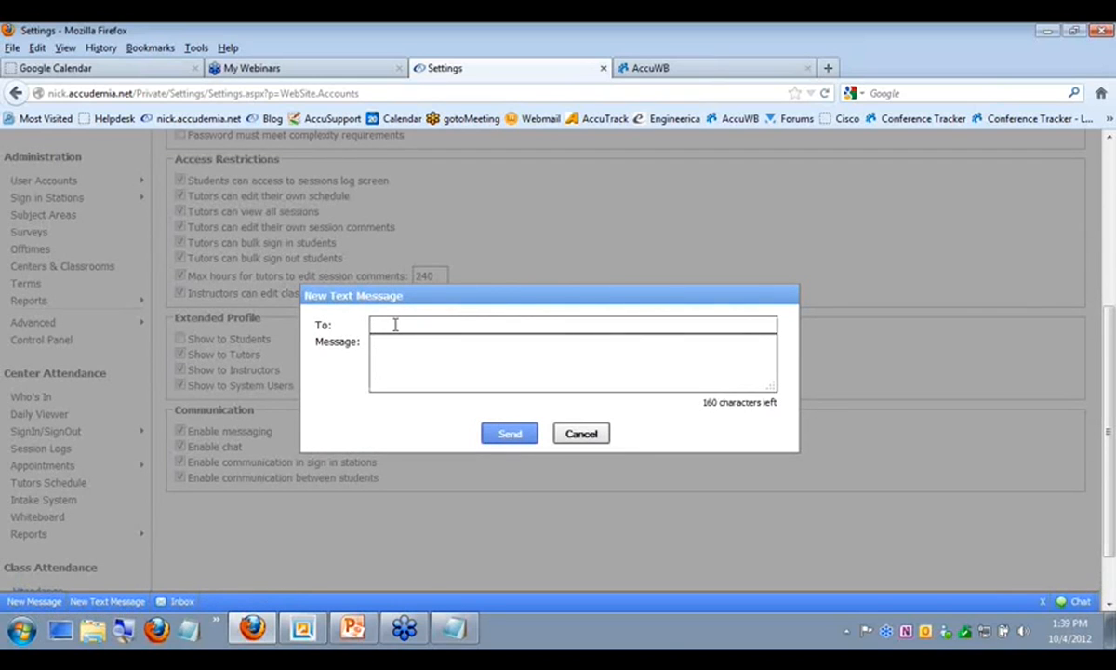
pyautogui.write('grim')
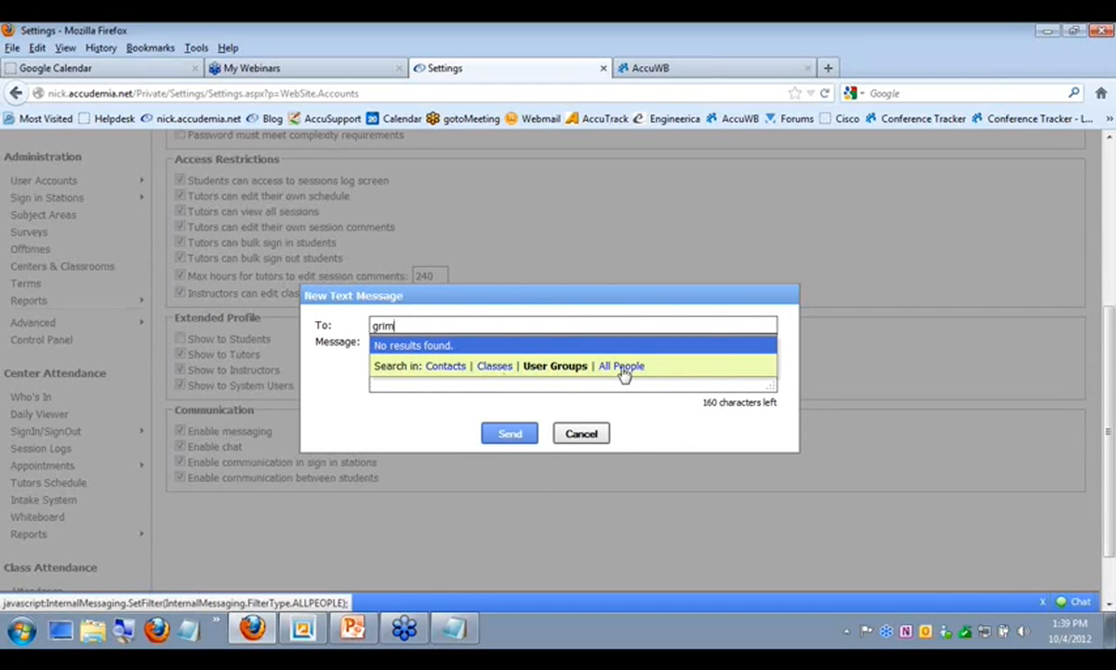
pyautogui.click(623, 367)
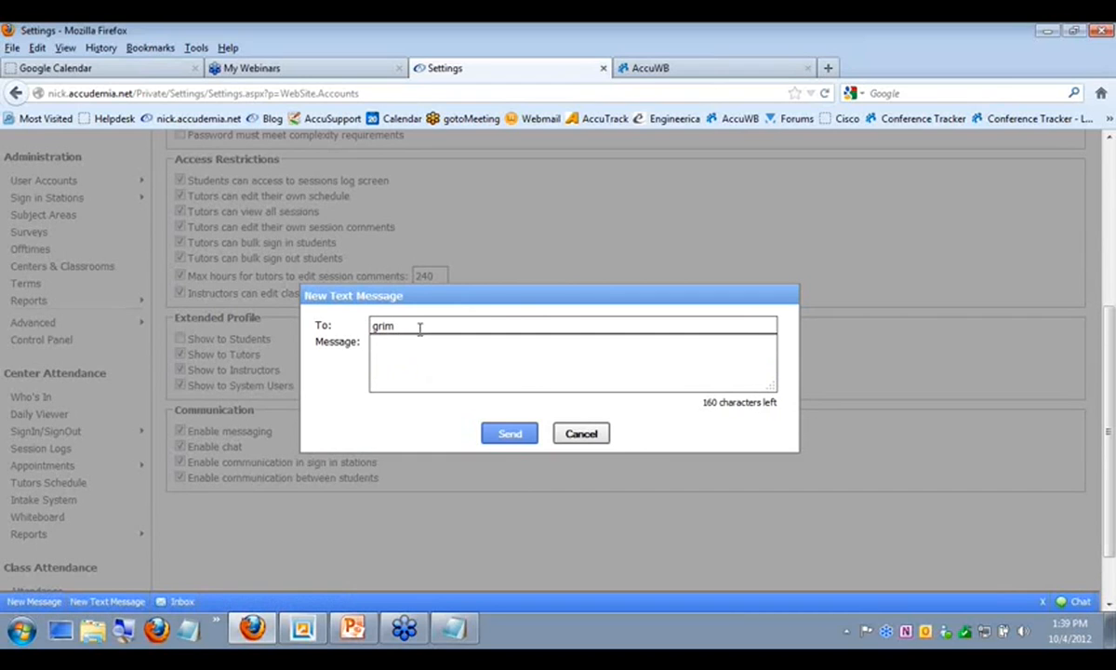
pyautogui.write('imm')
pyautogui.press('BackSpace')
pyautogui.press('BackSpace')
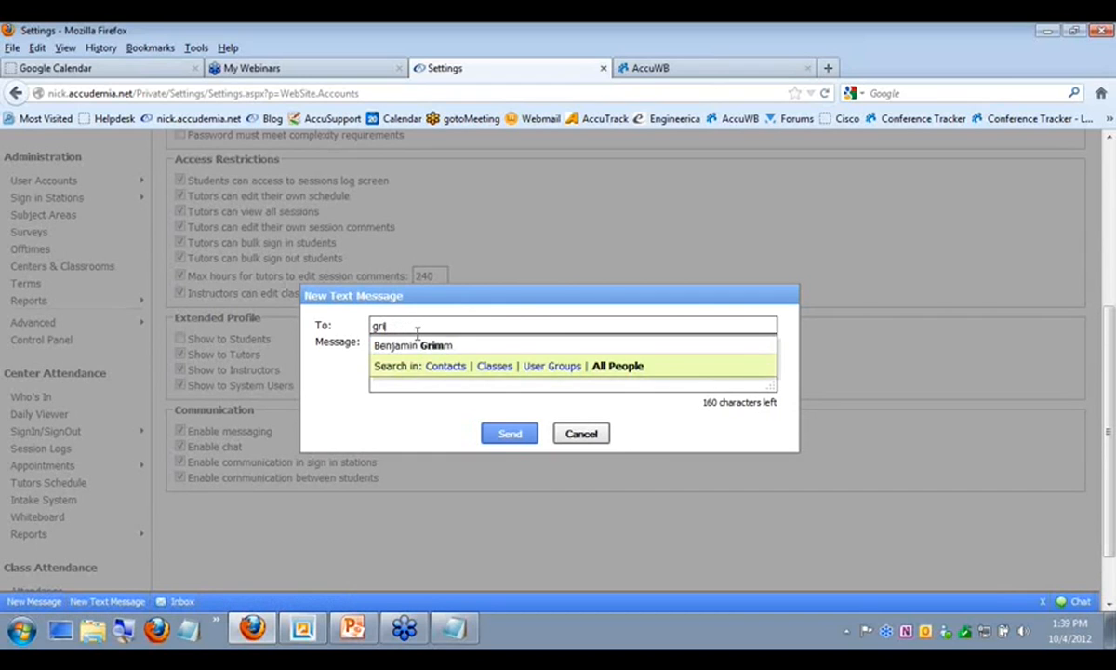
pyautogui.click(409, 345)
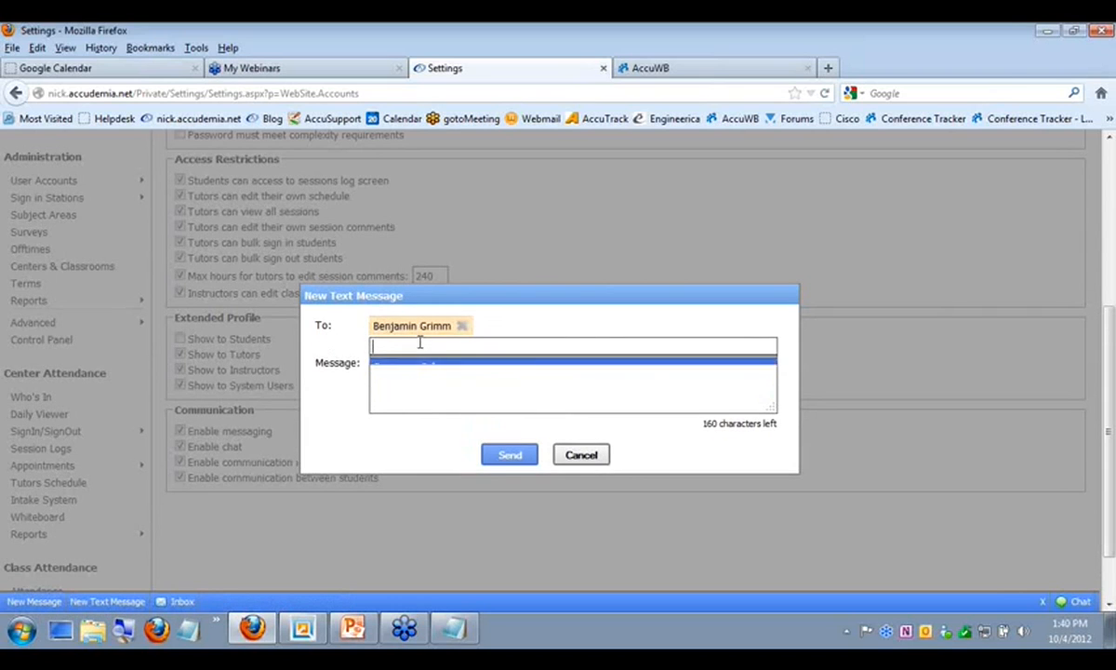
pyautogui.click(412, 409)
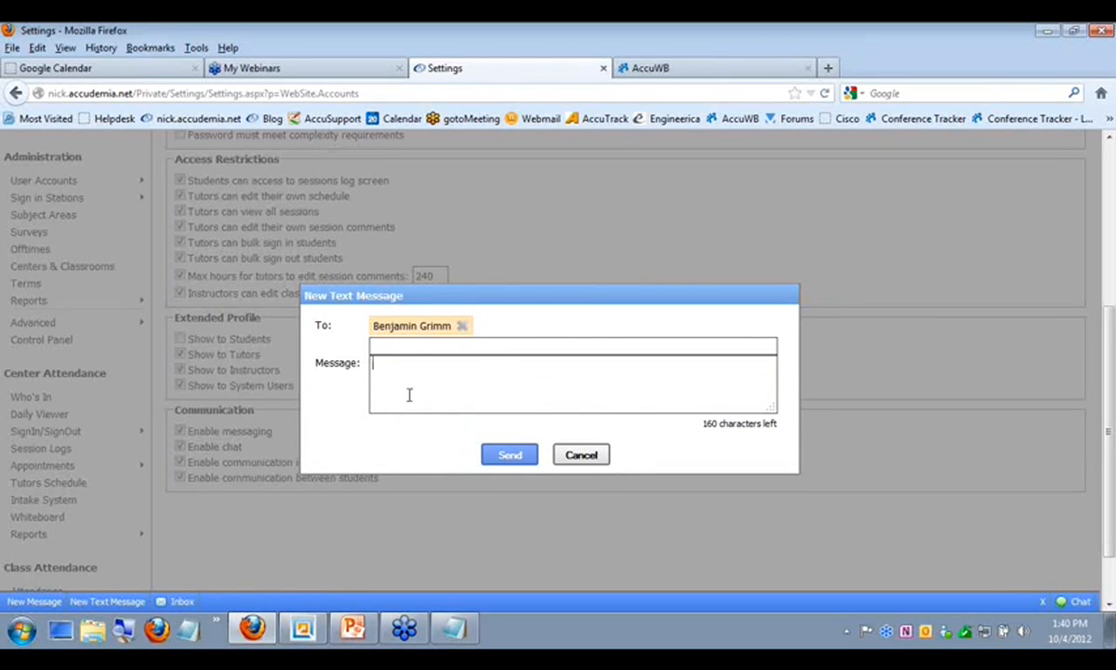
pyautogui.click(586, 457)
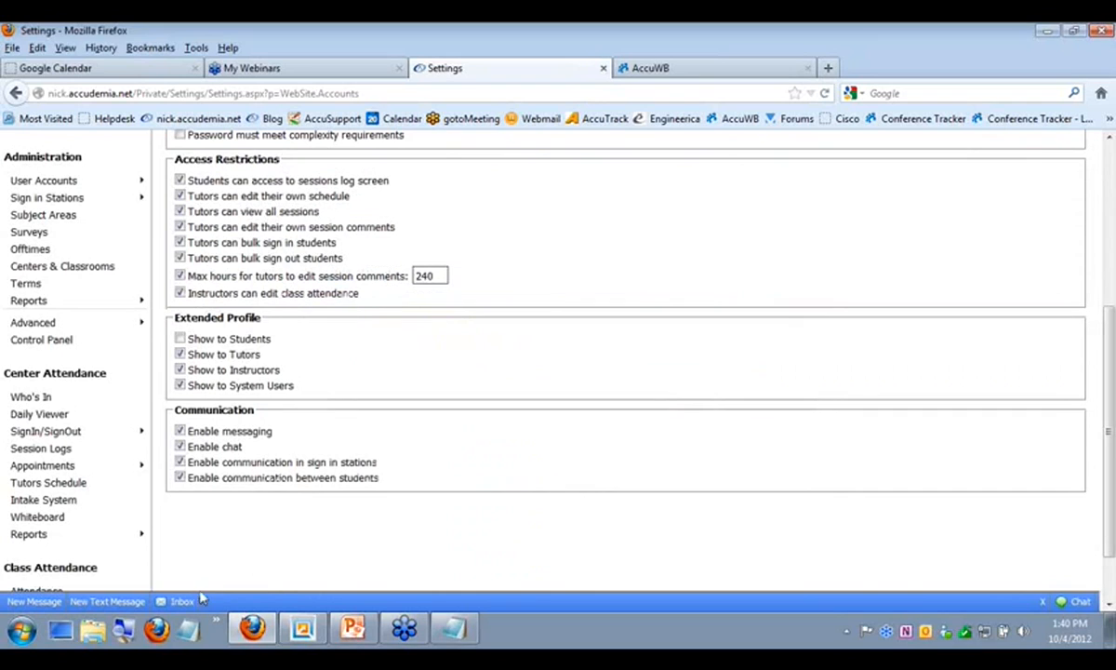
# Step: Look at the chat's contact list, close it and leave the User Accounts settings without saving
pyautogui.click(1076, 602)
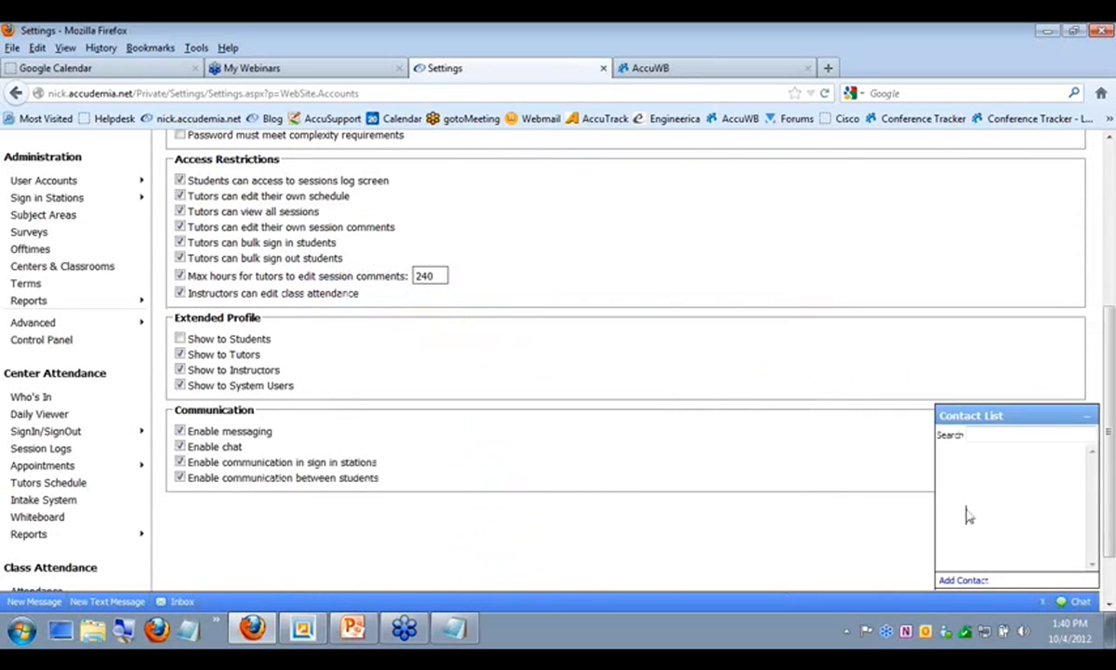
pyautogui.click(1079, 603)
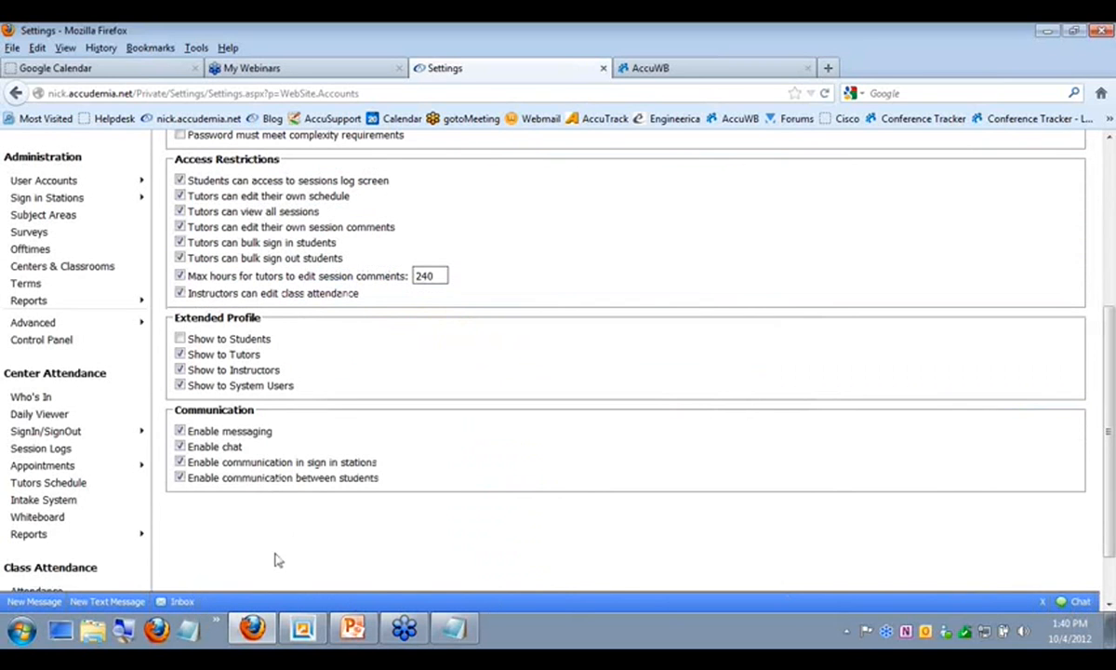
pyautogui.scroll(5, 160, 544)
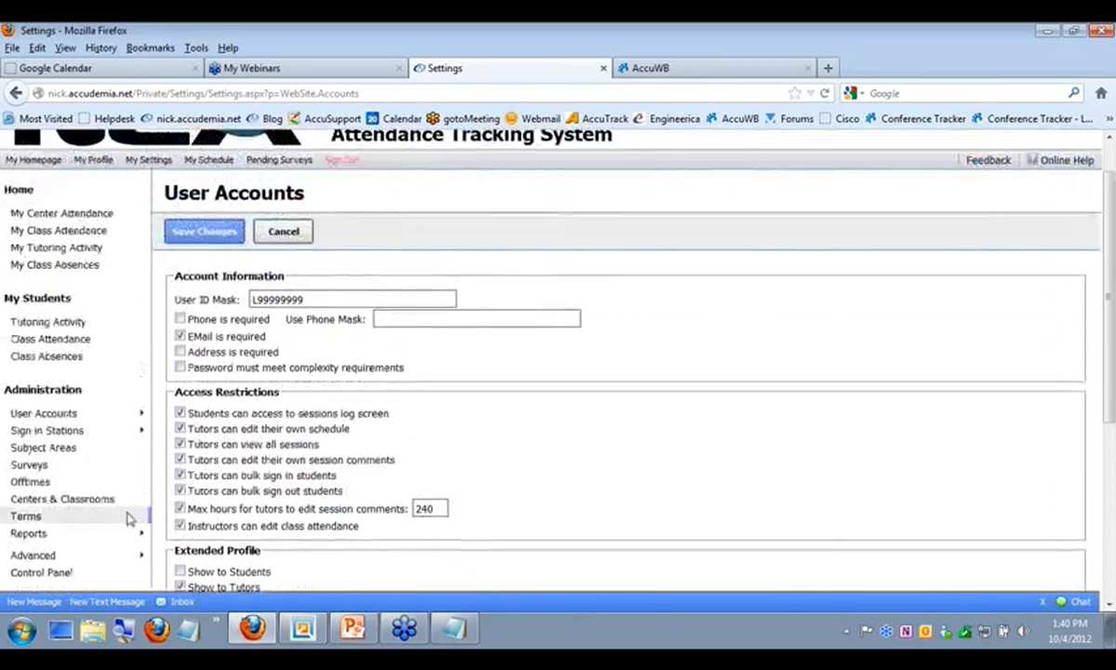
pyautogui.click(279, 278)
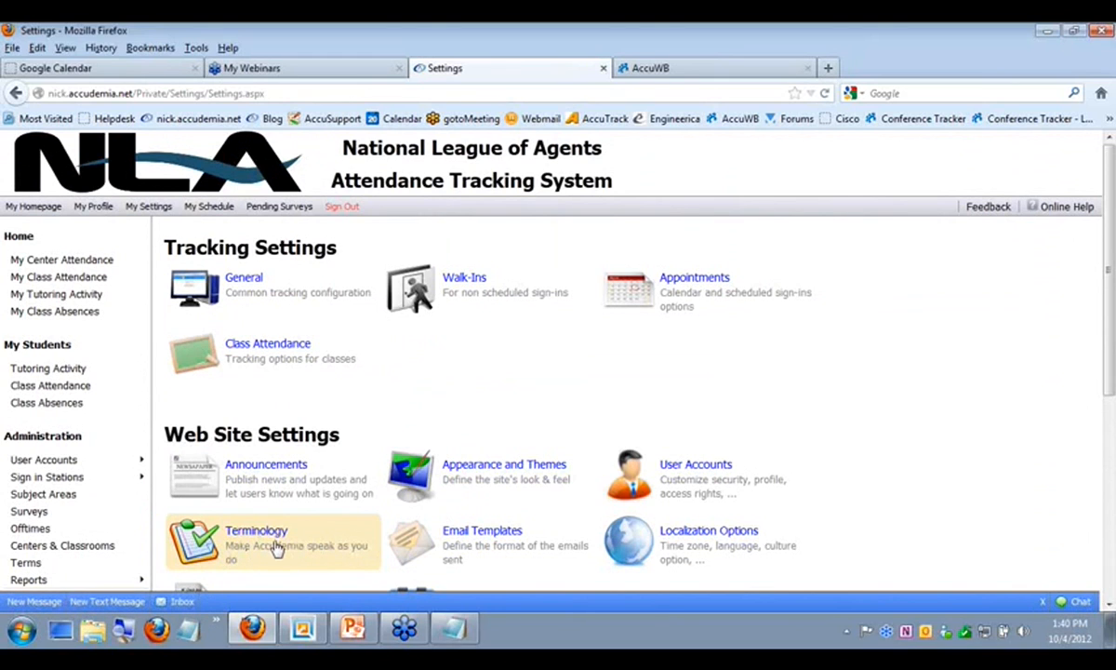
# Step: Open the Terminology settings and replace the current term for Tutor with "Conselour"
pyautogui.click(270, 547)
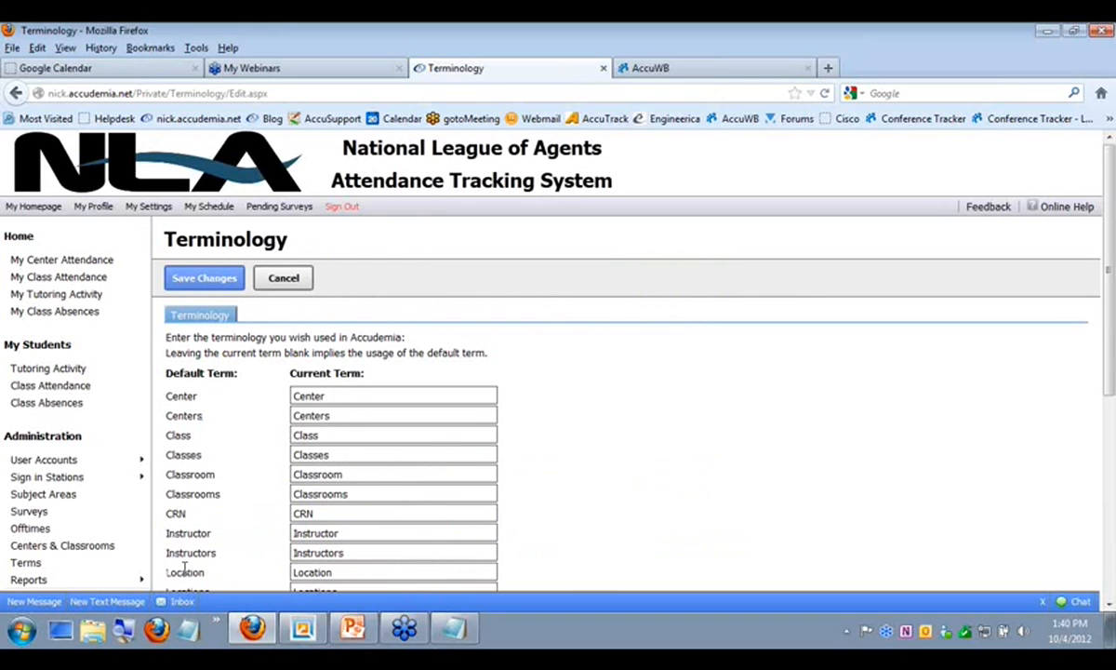
pyautogui.scroll(-6, 184, 570)
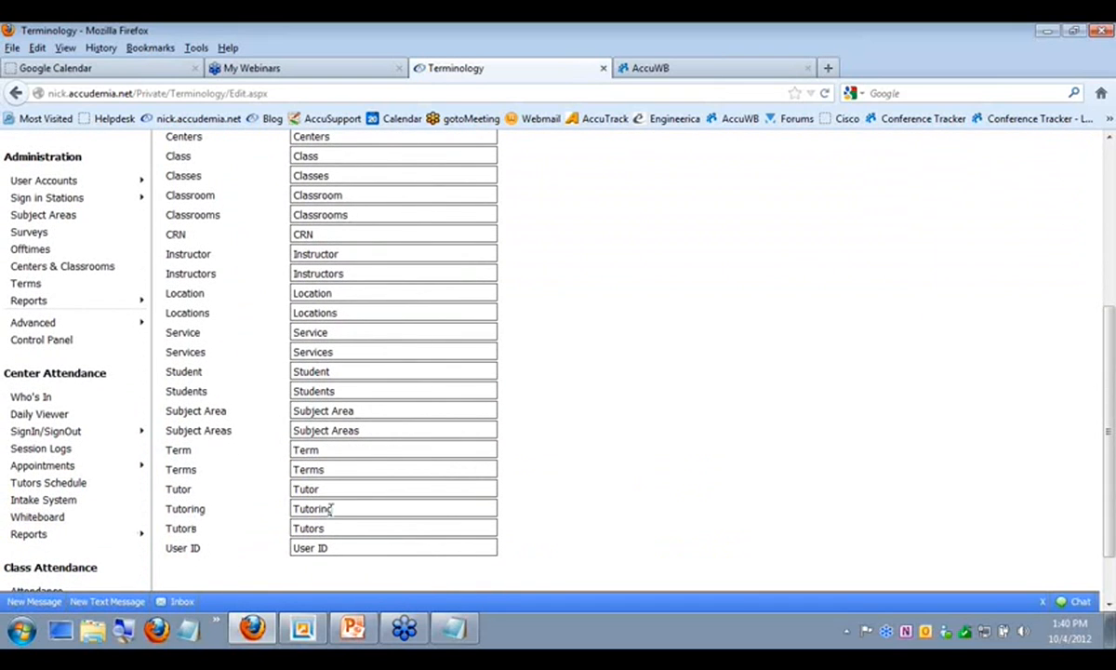
pyautogui.moveTo(327, 491); pyautogui.dragTo(269, 496)
pyautogui.press('BackSpace')
pyautogui.press('Delete')
# Step: Copy the new Tutor term and reuse it to set the current term for Tutors to "Conselours"
pyautogui.moveTo(335, 491); pyautogui.dragTo(282, 489)
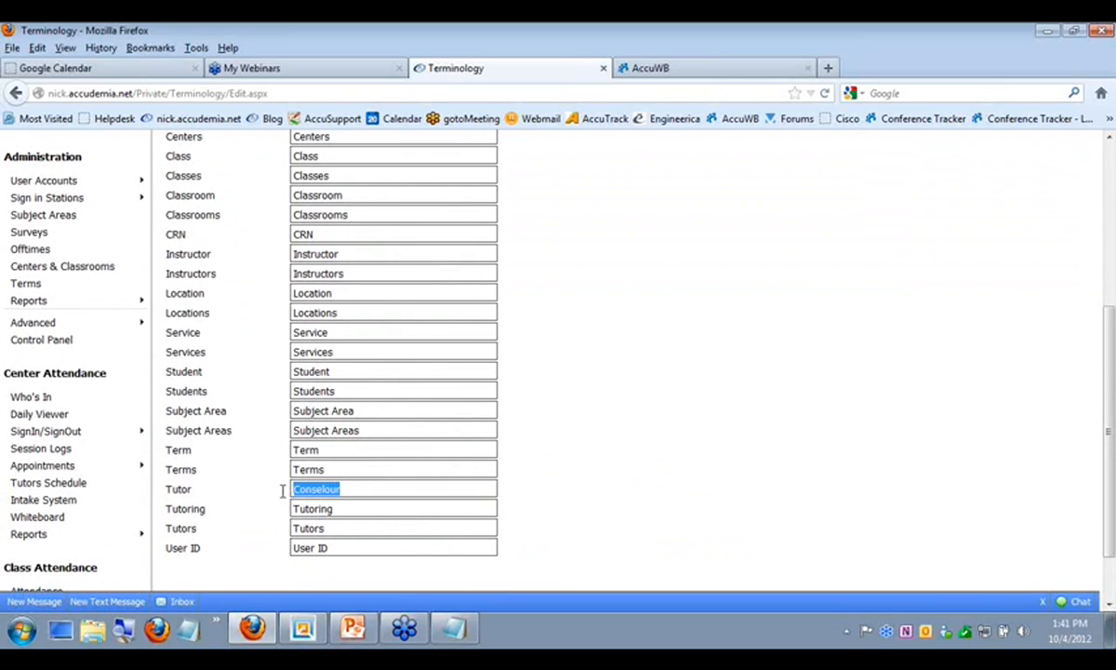
pyautogui.rightClick(312, 488)
pyautogui.click(389, 362)
pyautogui.moveTo(344, 528); pyautogui.dragTo(290, 528)
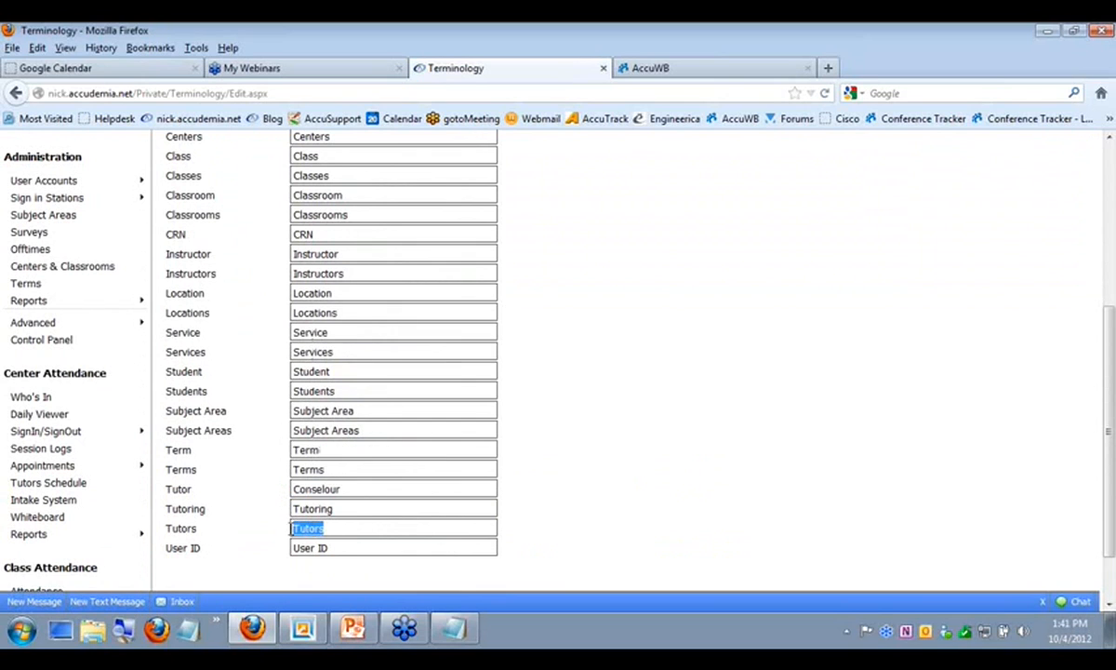
pyautogui.rightClick(314, 526)
pyautogui.click(363, 412)
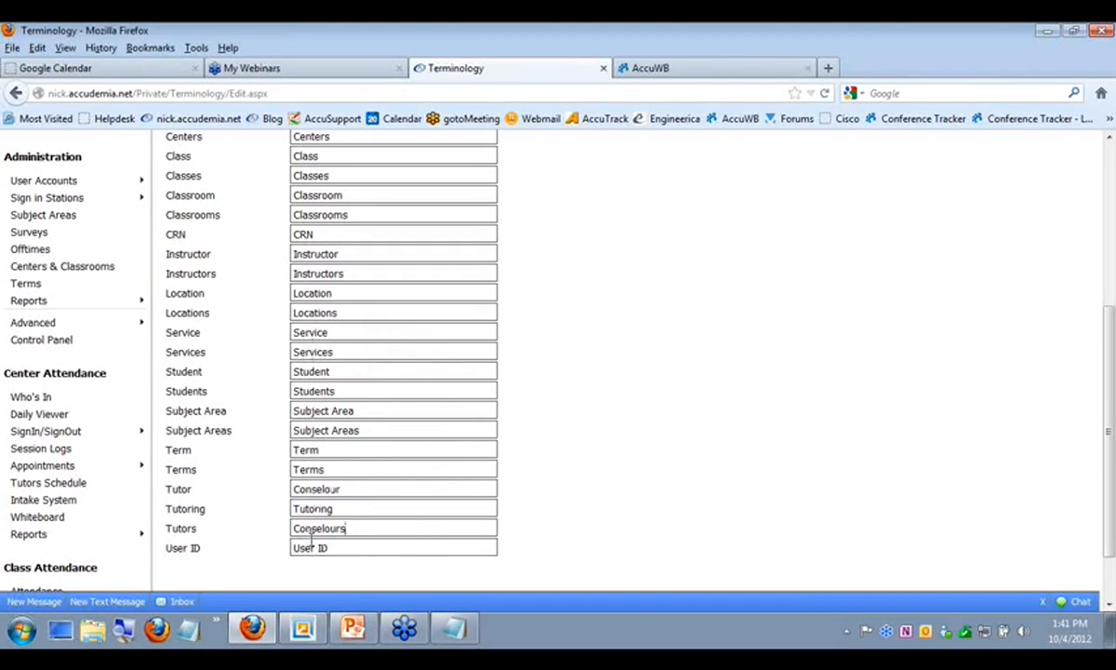
# Step: Set the current term for Tutoring to "Conseling" and save the terminology changes
pyautogui.moveTo(344, 511); pyautogui.dragTo(278, 513)
pyautogui.rightClick(335, 509)
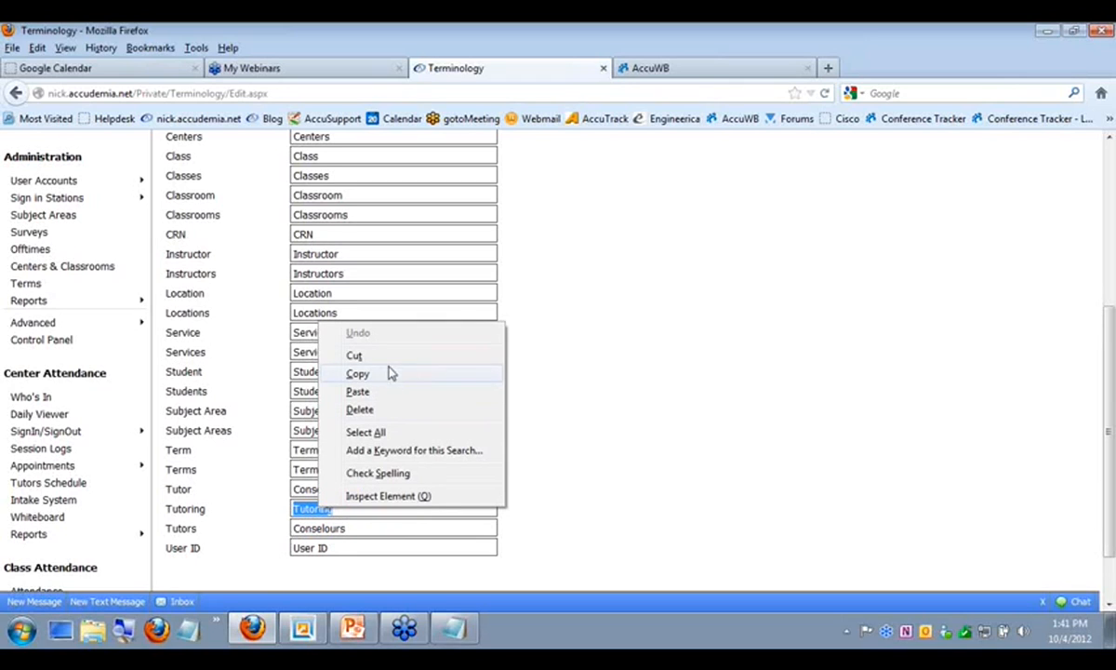
pyautogui.click(374, 393)
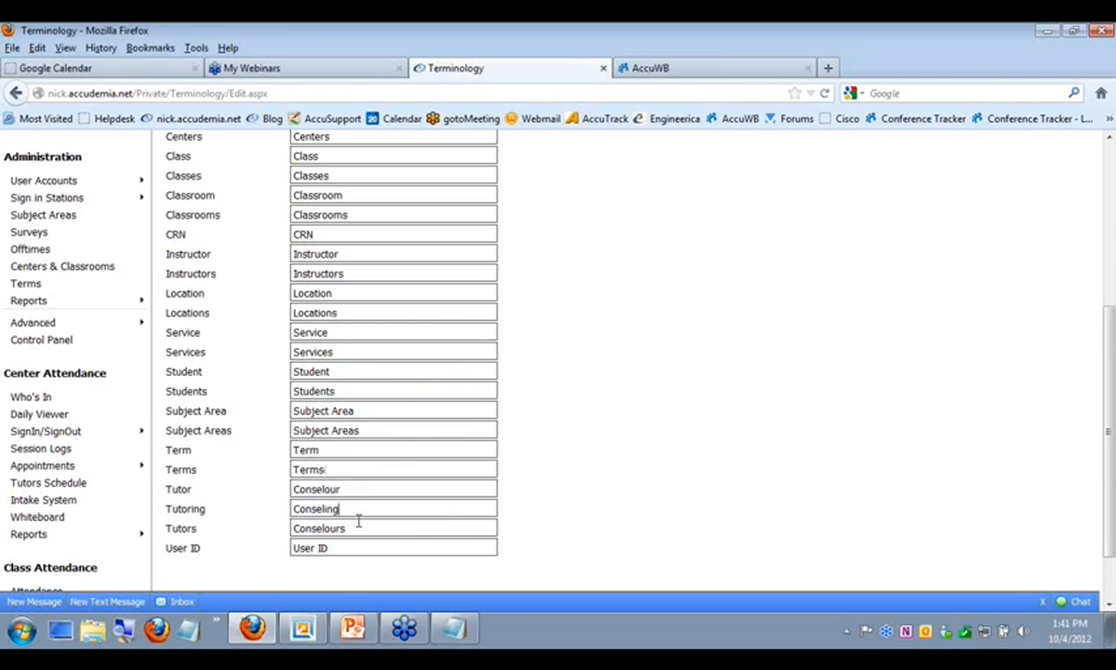
pyautogui.scroll(4, 367, 492)
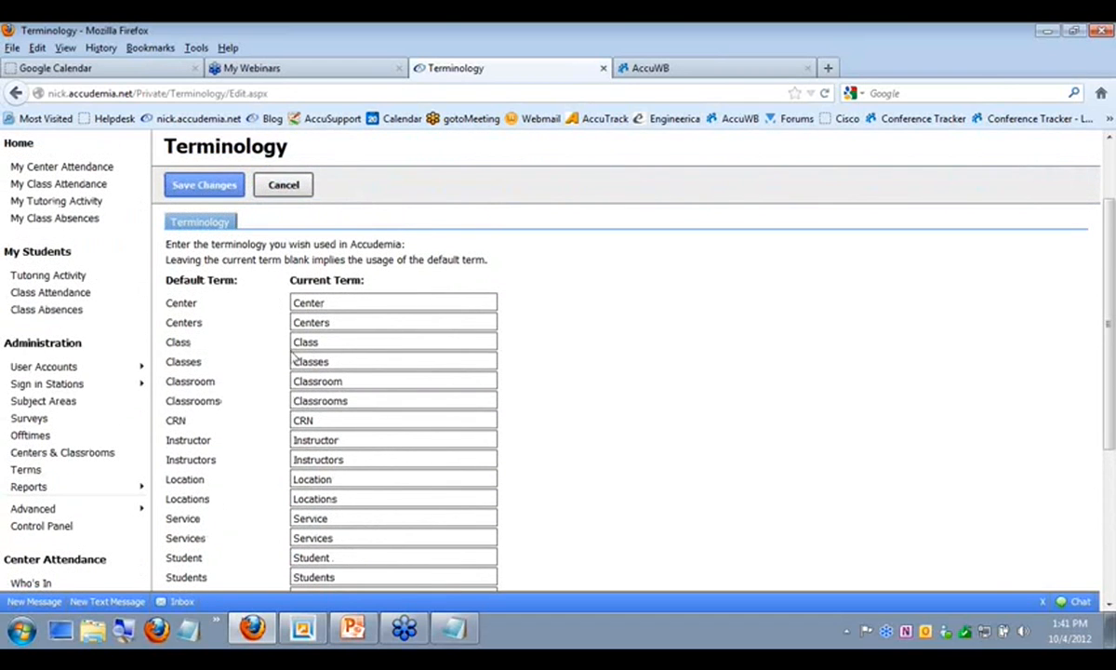
pyautogui.click(207, 186)
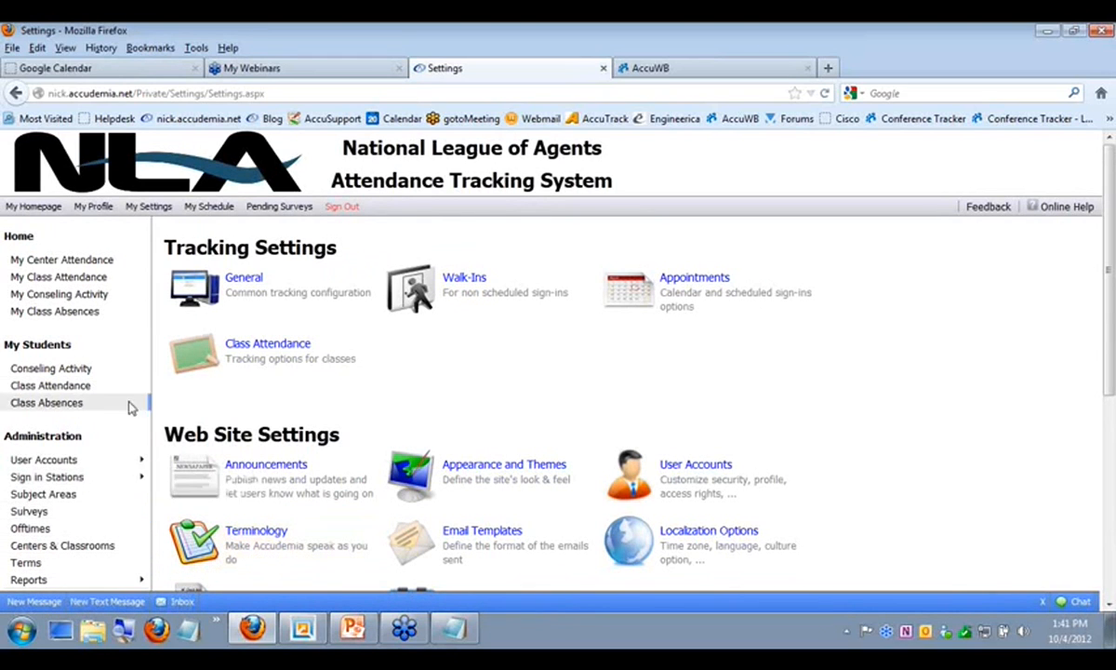
# Step: Open the website's Email Templates settings and review the list of existing appointment templates
pyautogui.scroll(-3, 57, 538)
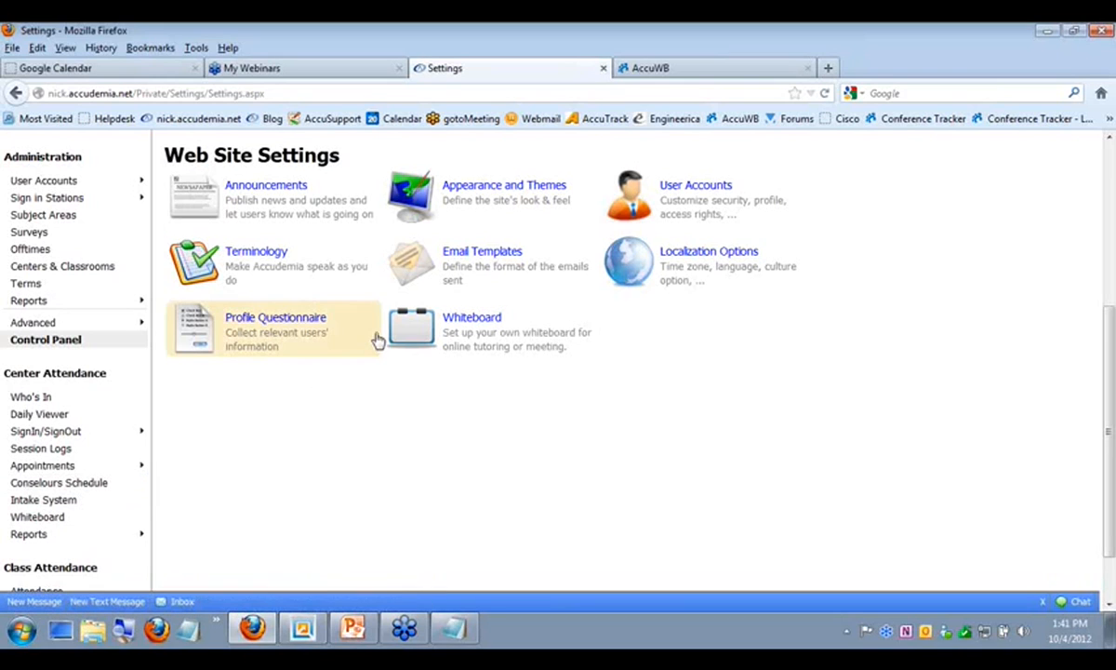
pyautogui.click(483, 277)
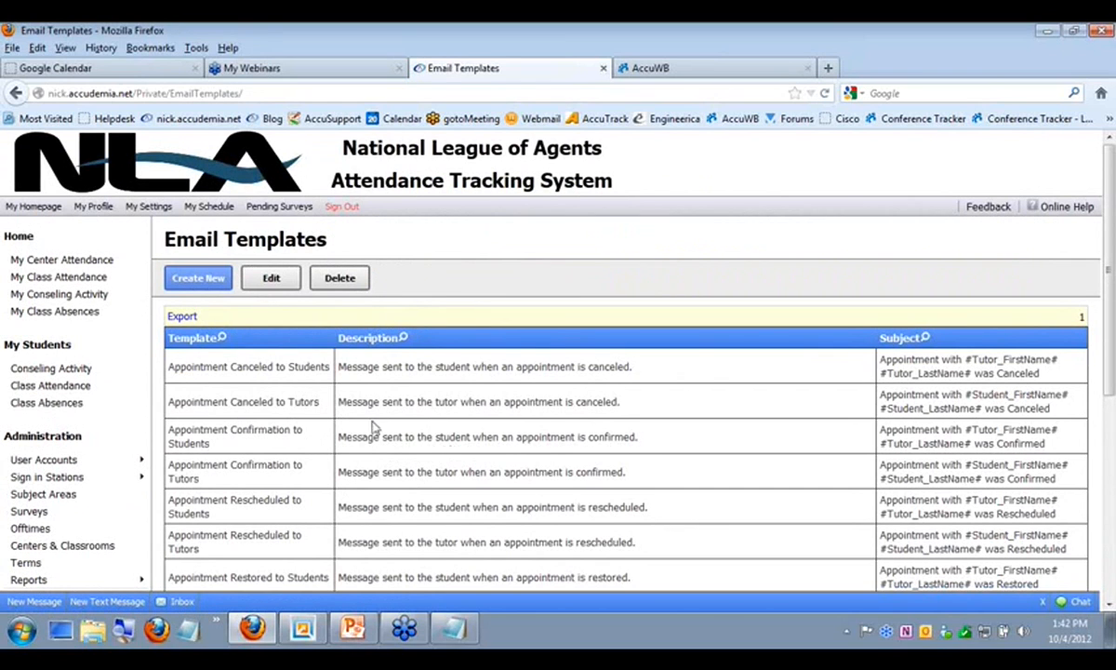
pyautogui.scroll(-2, 418, 429)
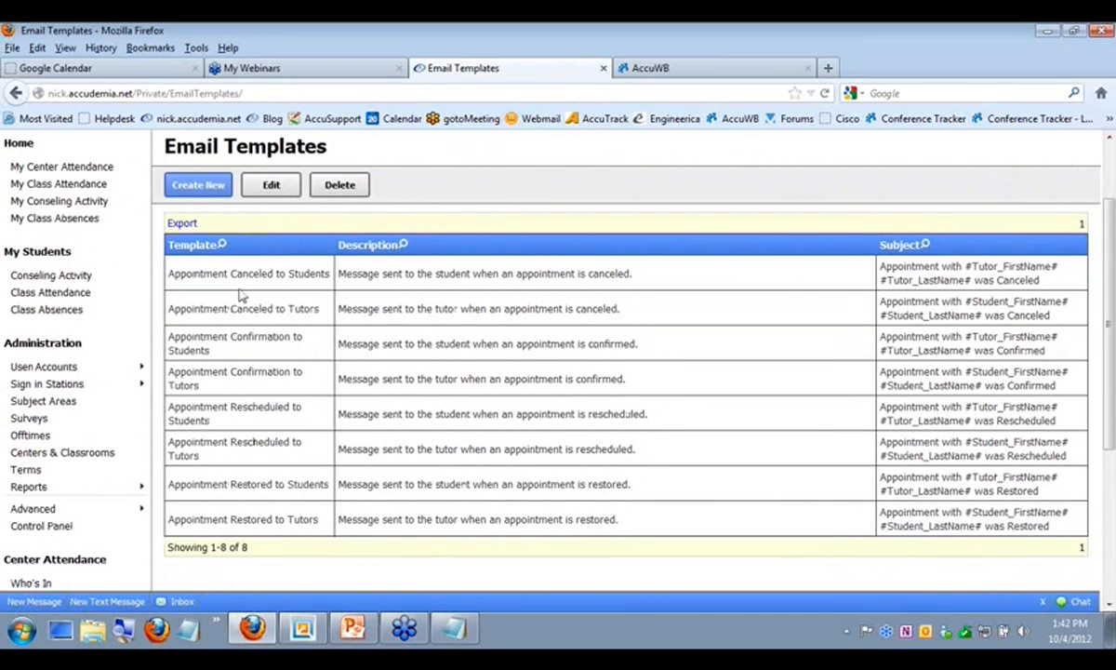
# Step: Start a new email template of the type Request Password Change and review its body, key fields and live preview
pyautogui.click(205, 190)
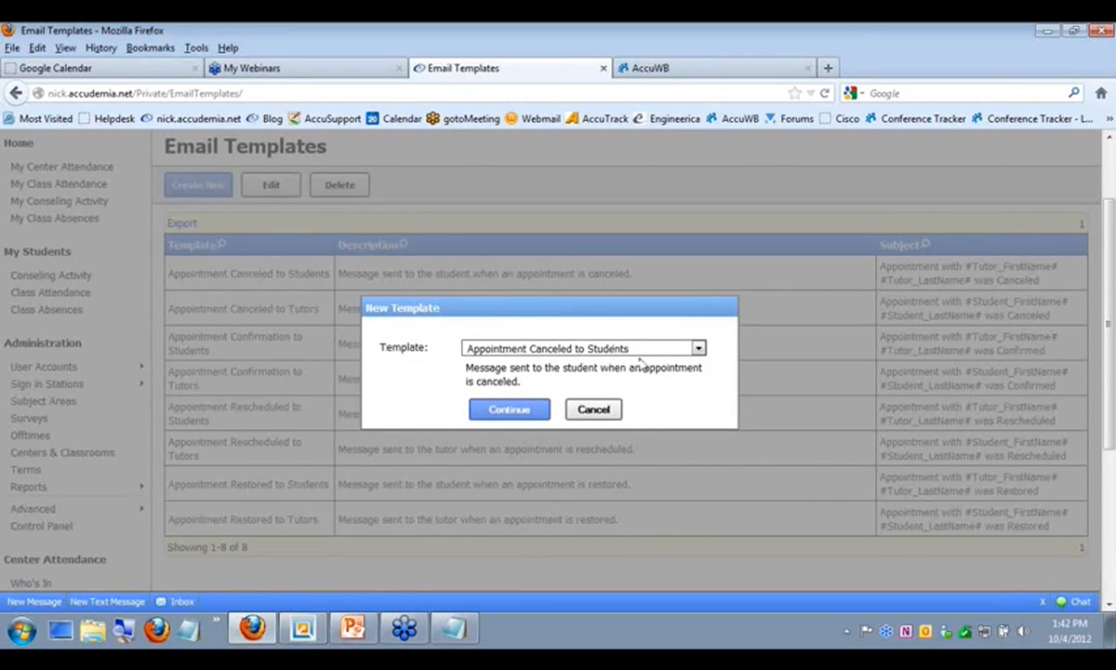
pyautogui.click(685, 352)
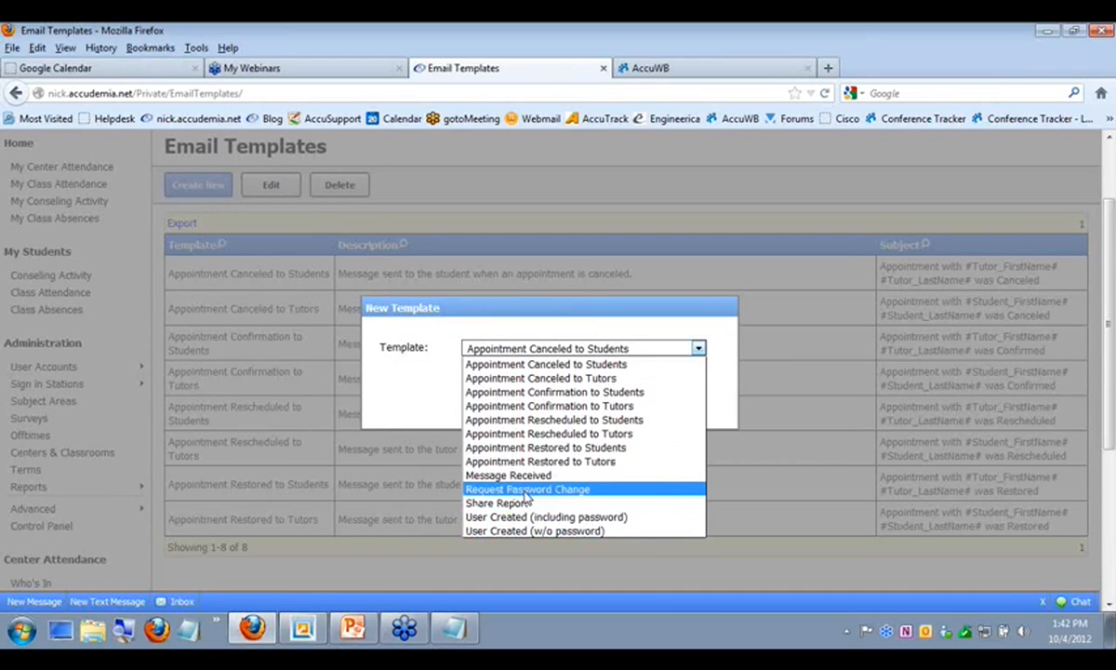
pyautogui.click(526, 490)
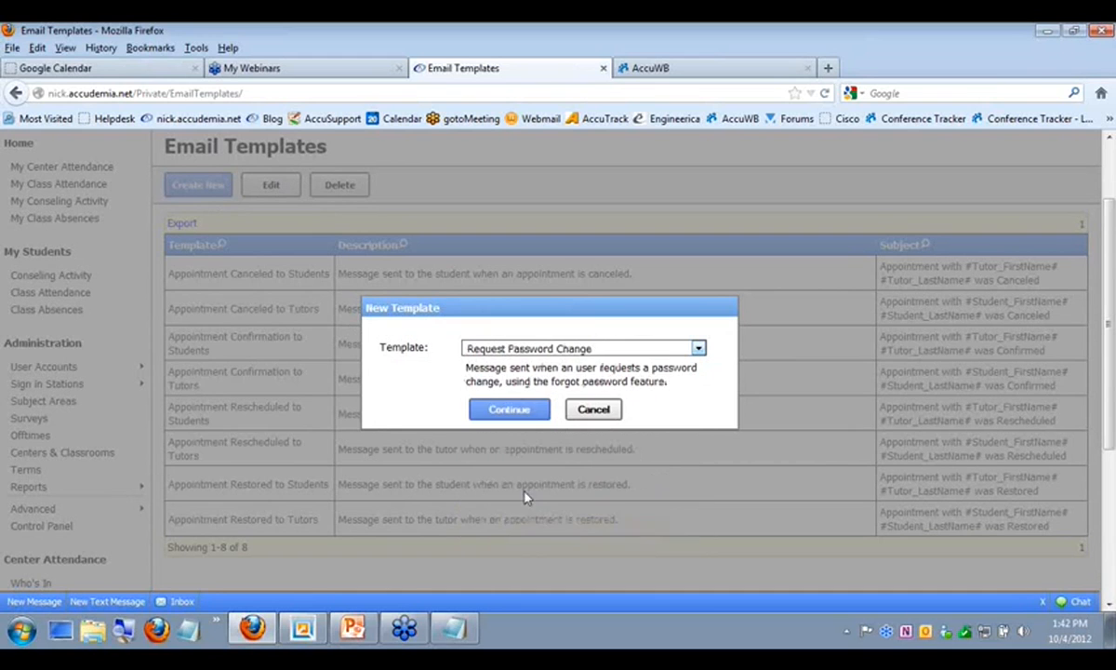
pyautogui.click(512, 410)
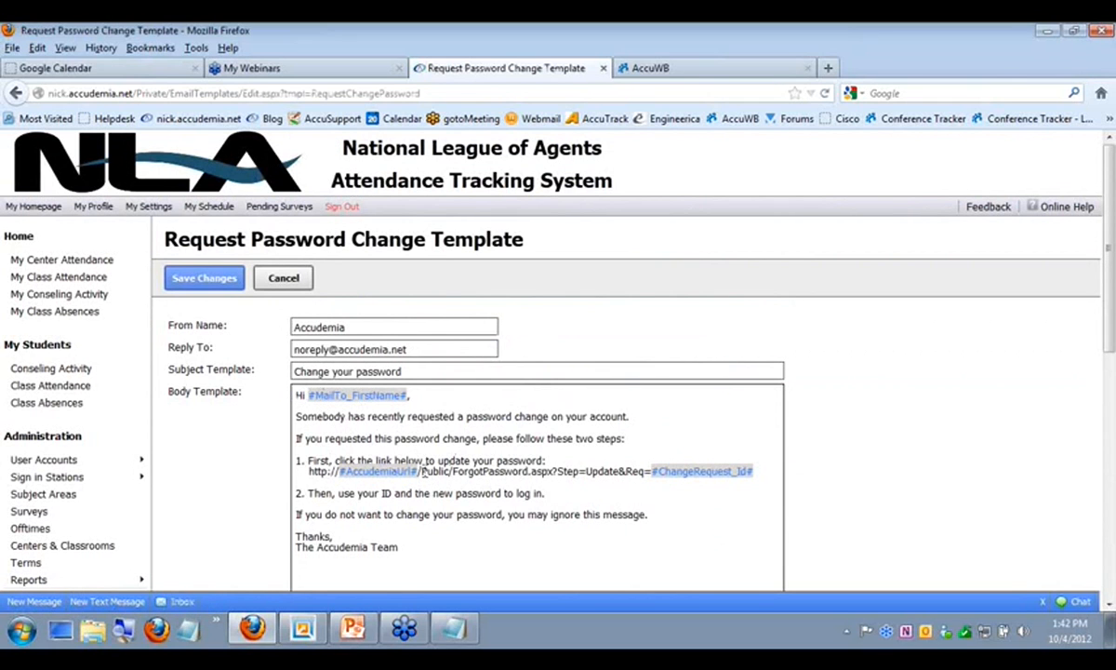
pyautogui.scroll(-8, 426, 521)
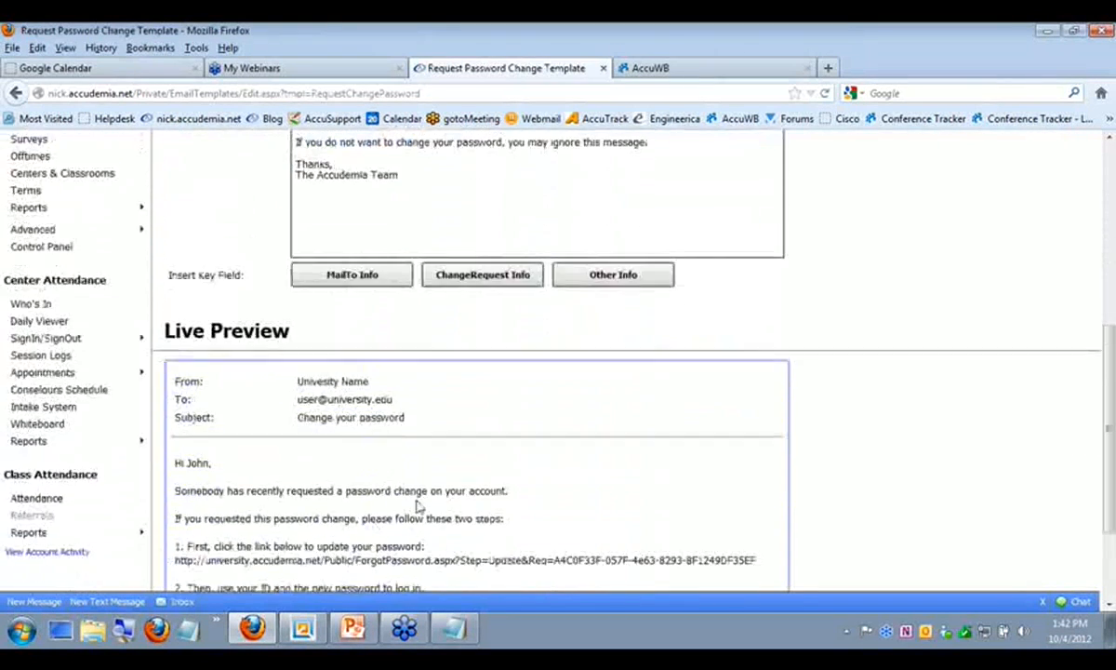
pyautogui.scroll(-3, 401, 485)
pyautogui.scroll(8, 404, 484)
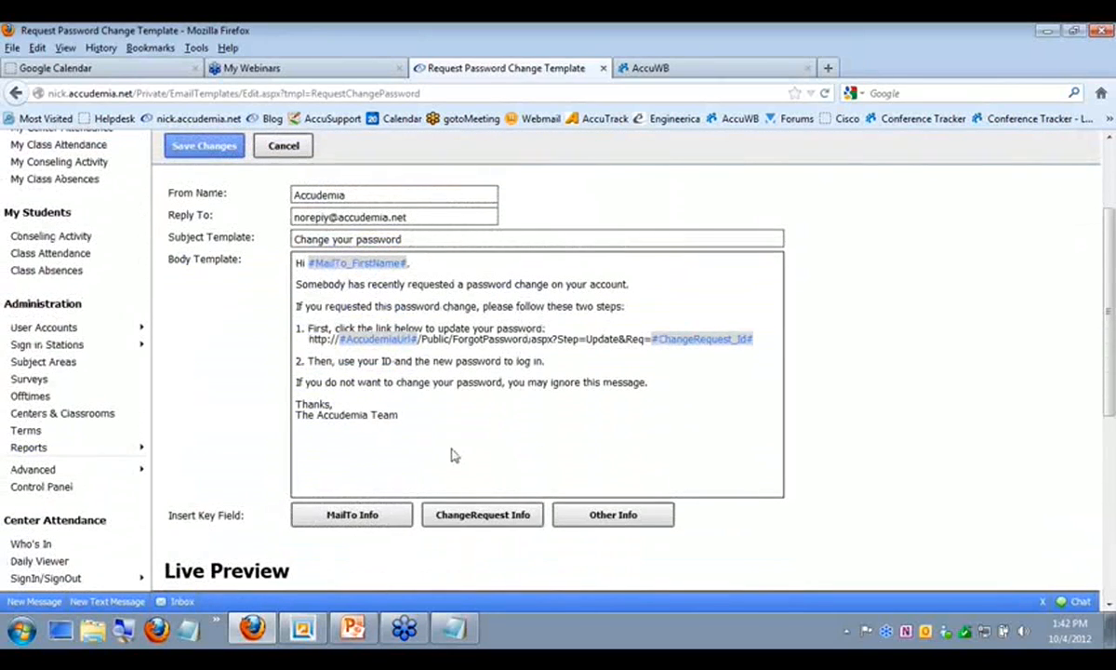
# Step: Insert the MailTo LastName key field after the first name in the body template's greeting and save the template
pyautogui.click(371, 390)
pyautogui.click(368, 517)
pyautogui.scroll(-2, 444, 570)
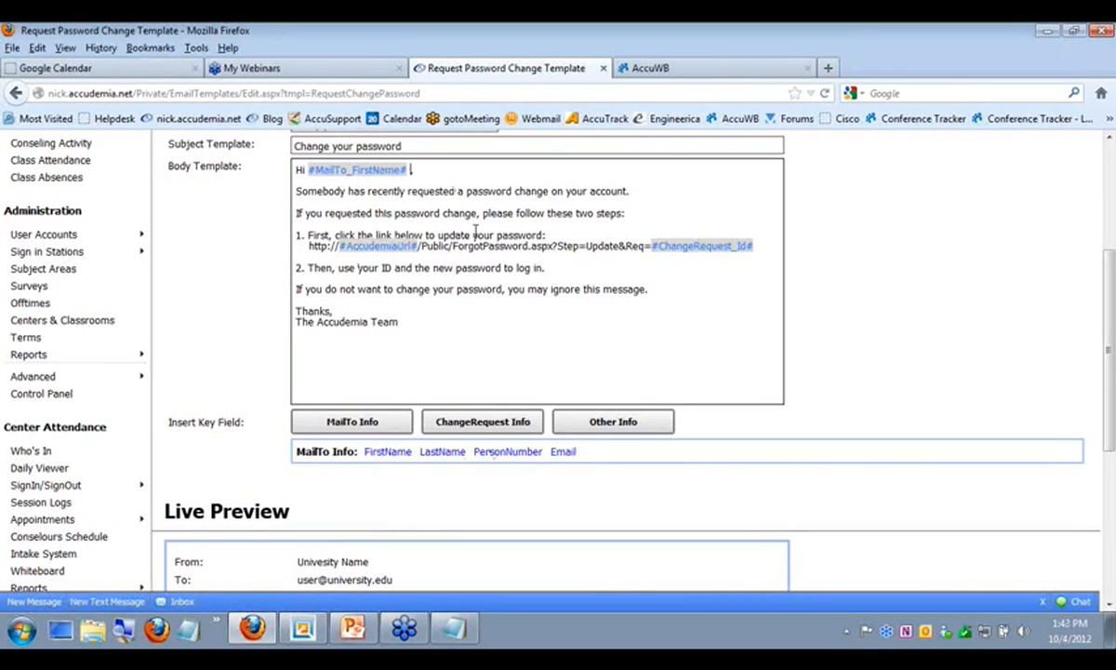
pyautogui.click(454, 452)
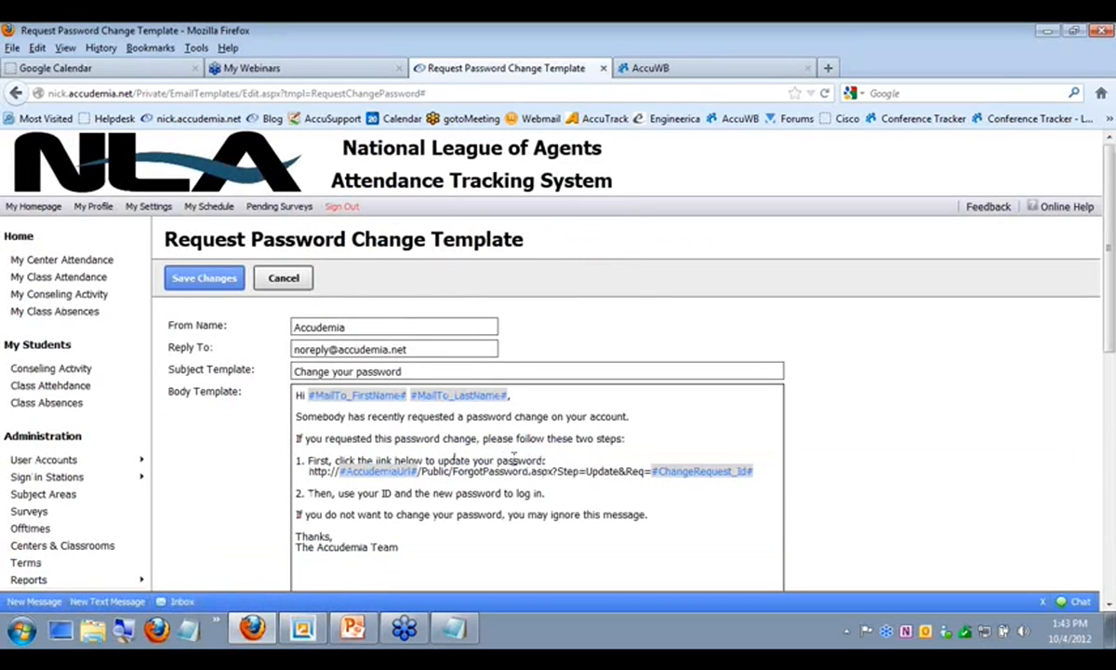
pyautogui.scroll(-7, 528, 456)
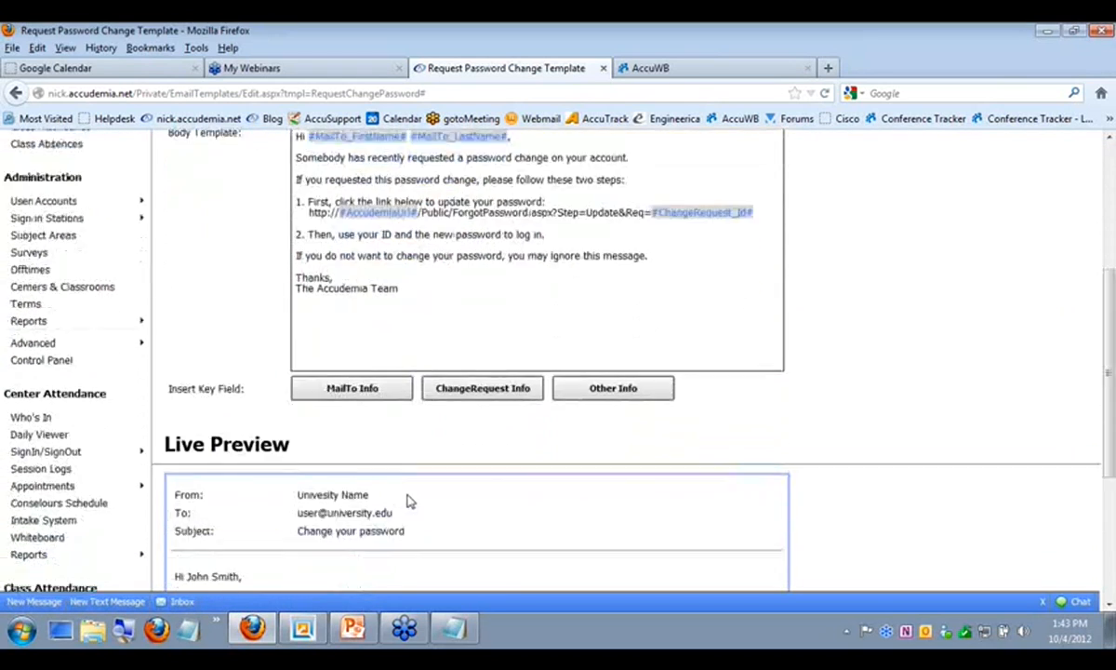
pyautogui.scroll(8, 410, 501)
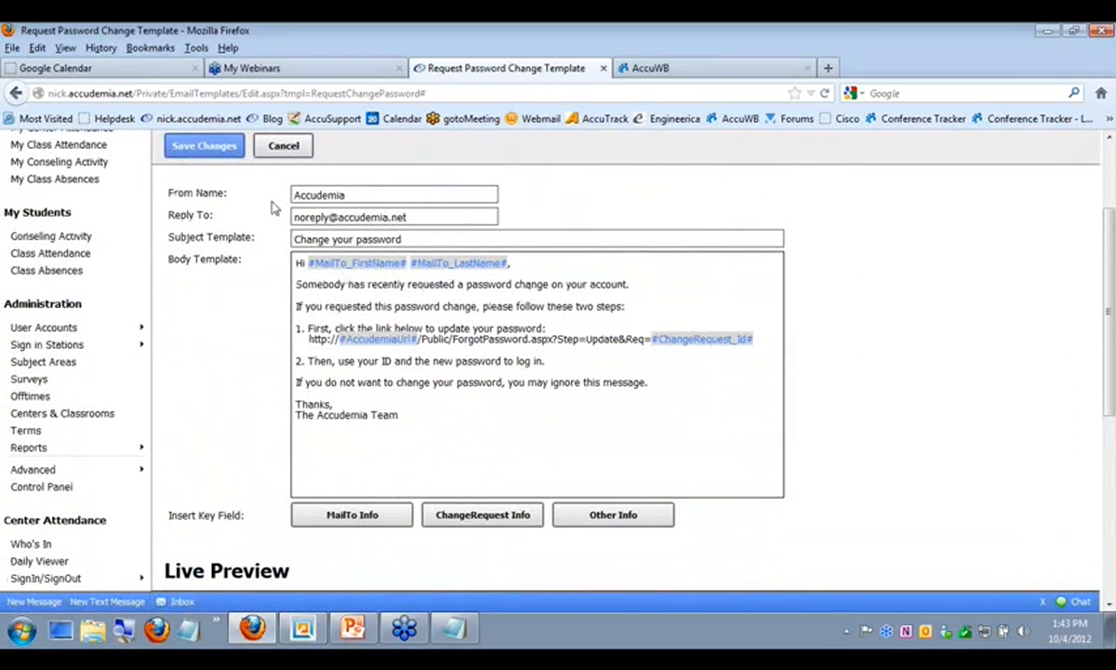
pyautogui.click(216, 151)
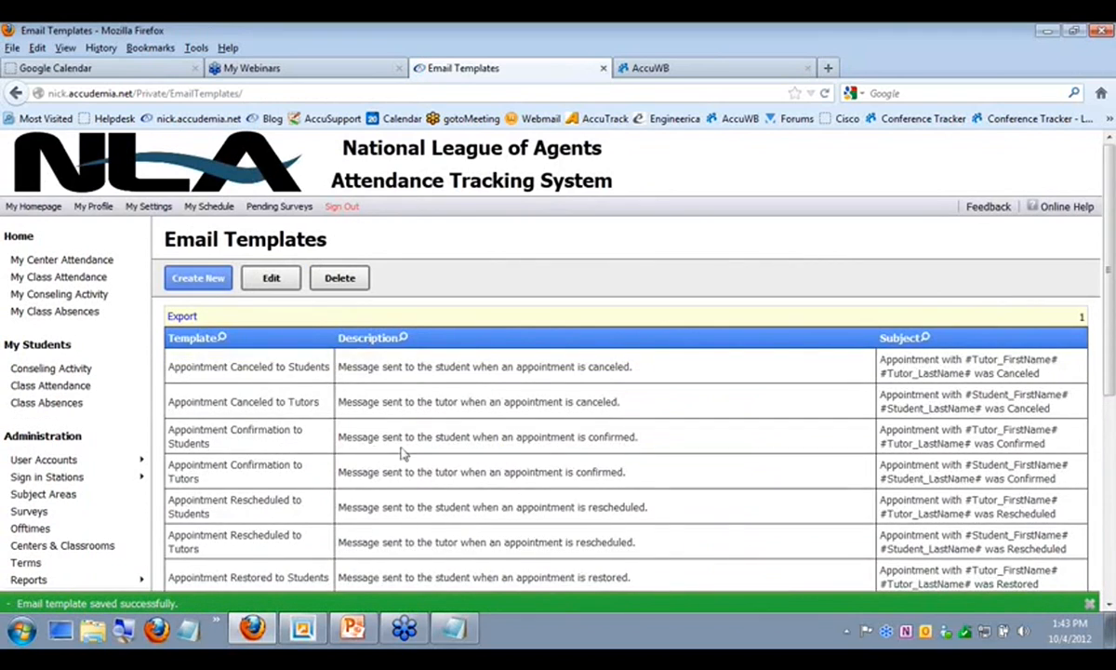
# Step: Review the Email Templates list and return to the control panel's Web Site Settings
pyautogui.scroll(-4, 403, 453)
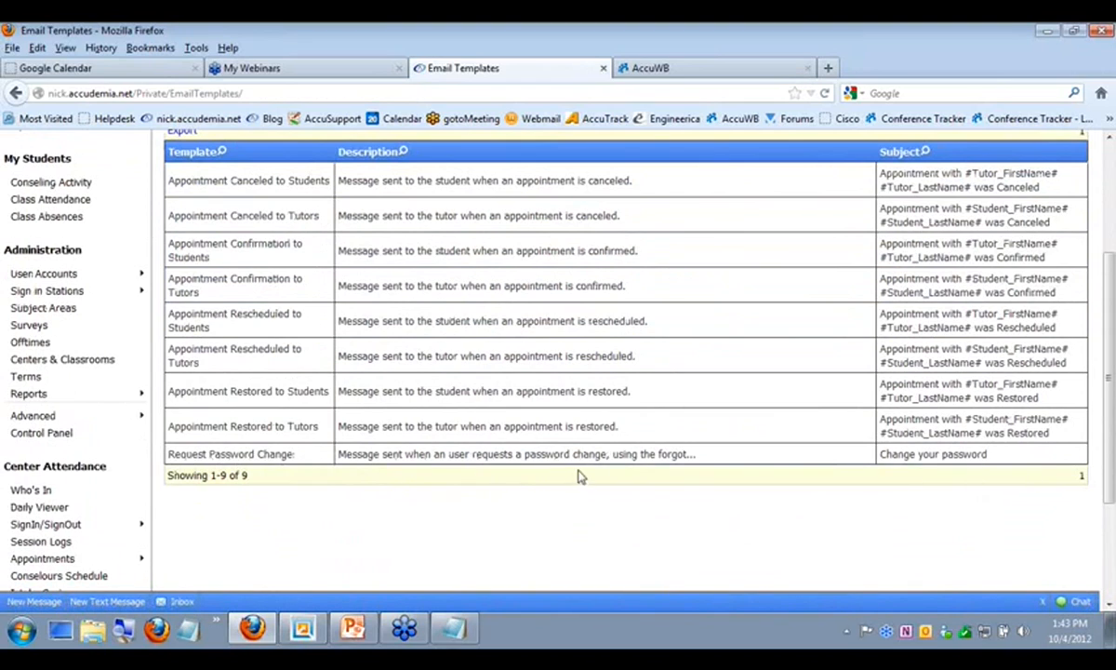
pyautogui.scroll(2, 414, 491)
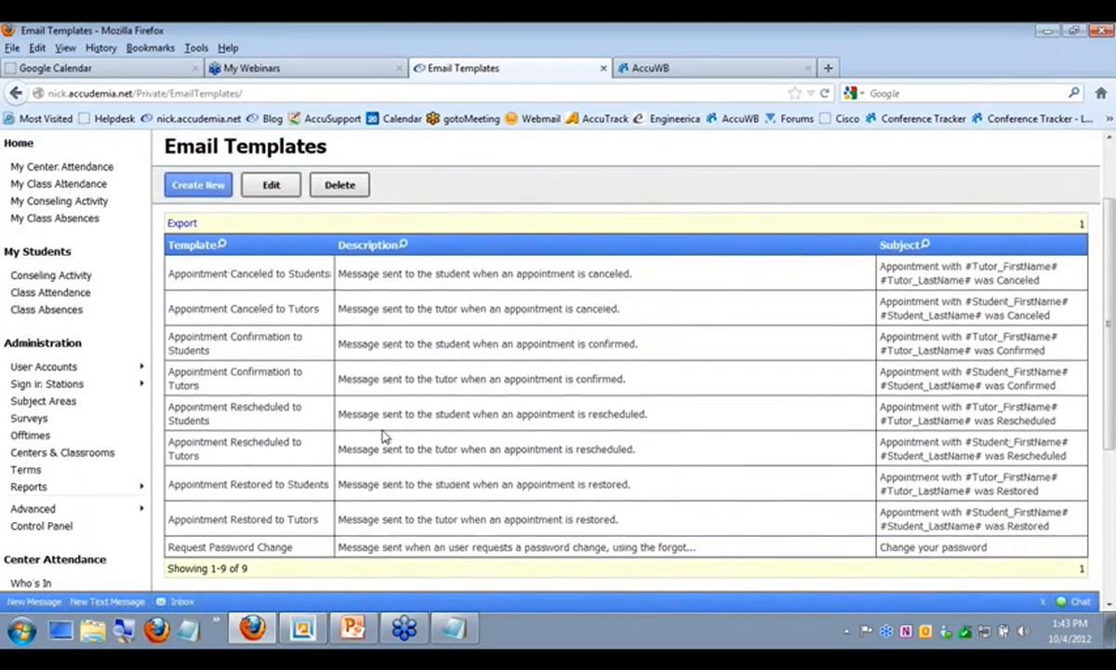
pyautogui.scroll(2, 381, 437)
pyautogui.scroll(-2, 323, 394)
pyautogui.scroll(2, 324, 381)
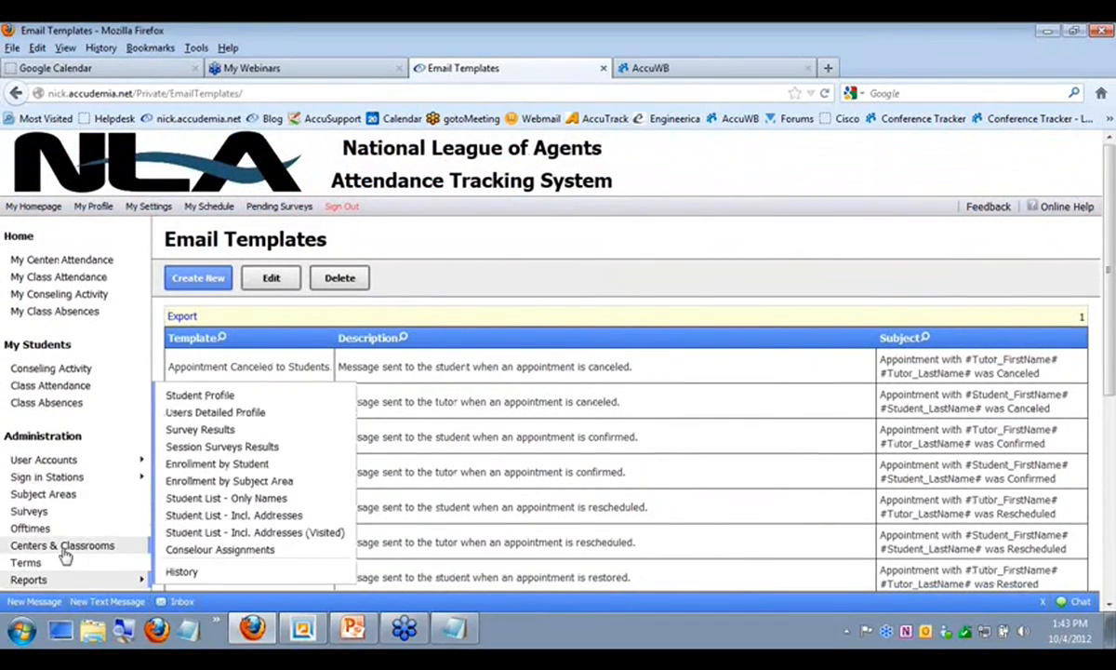
pyautogui.scroll(-4, 56, 468)
pyautogui.click(65, 436)
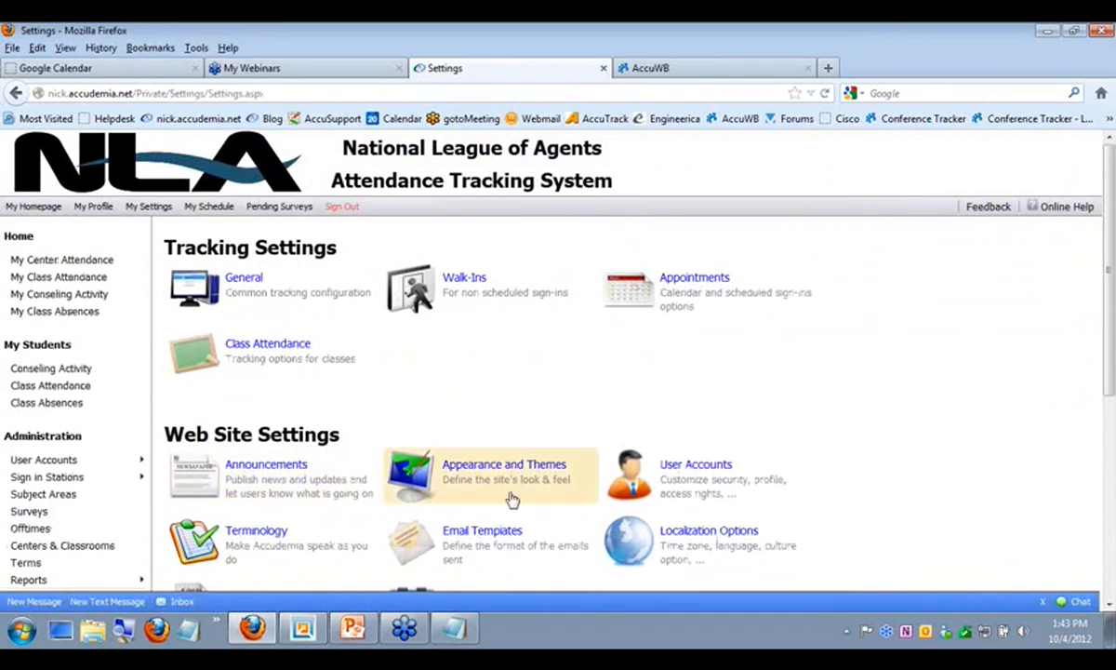
pyautogui.scroll(-2, 685, 478)
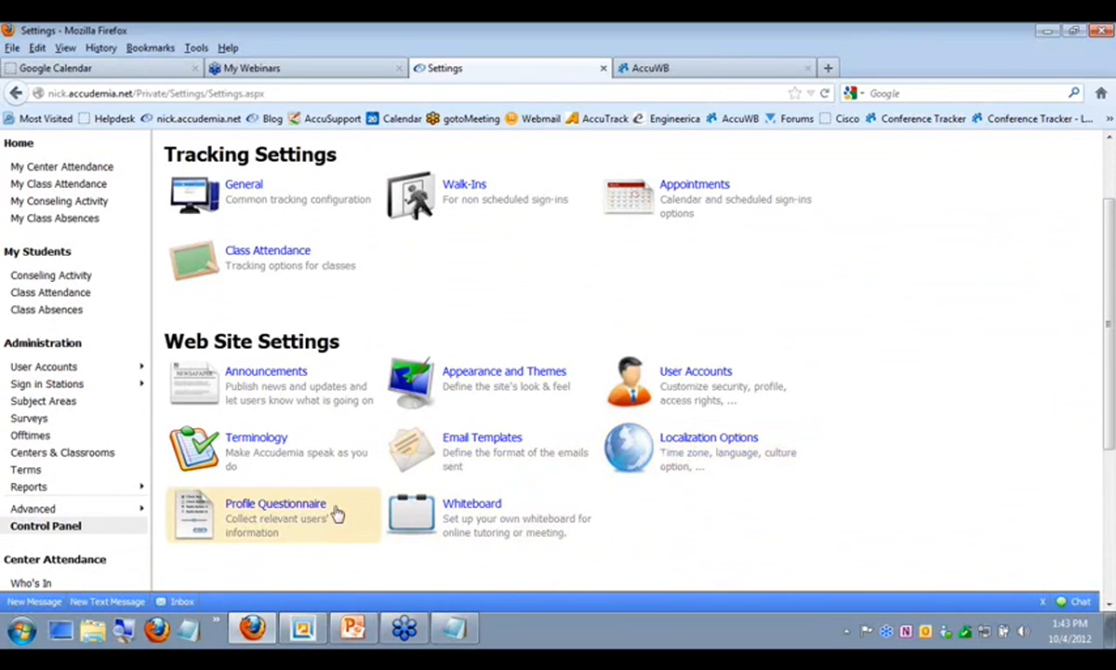
# Step: Open the Profile Questionnaire, examine its questions, answer types and options, and leave without saving
pyautogui.click(263, 530)
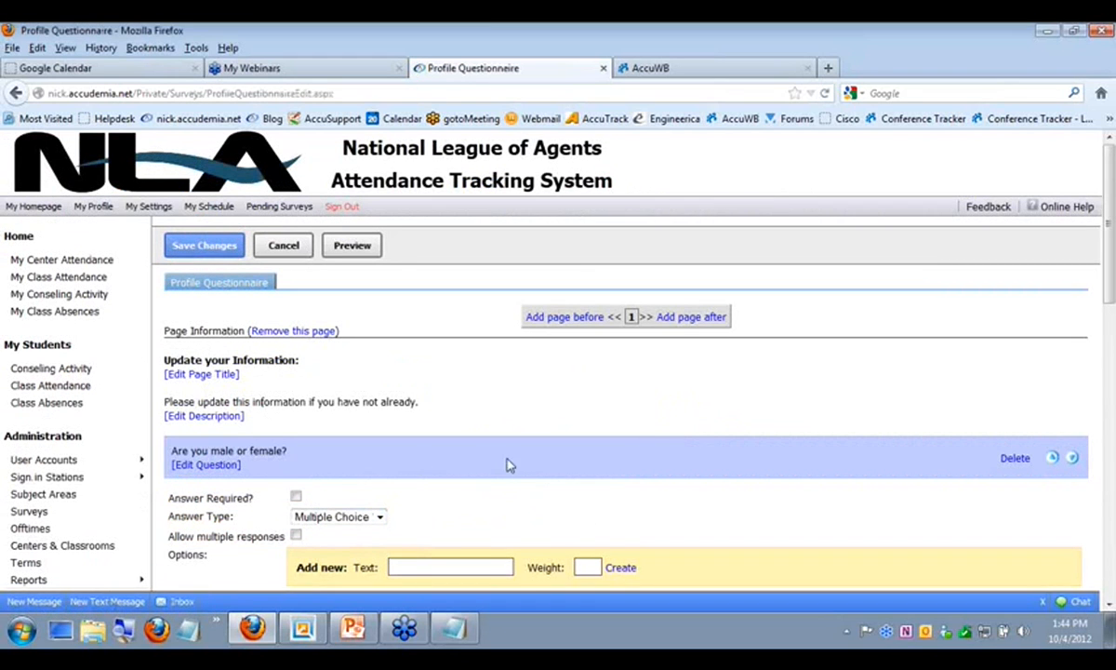
pyautogui.scroll(-2, 416, 446)
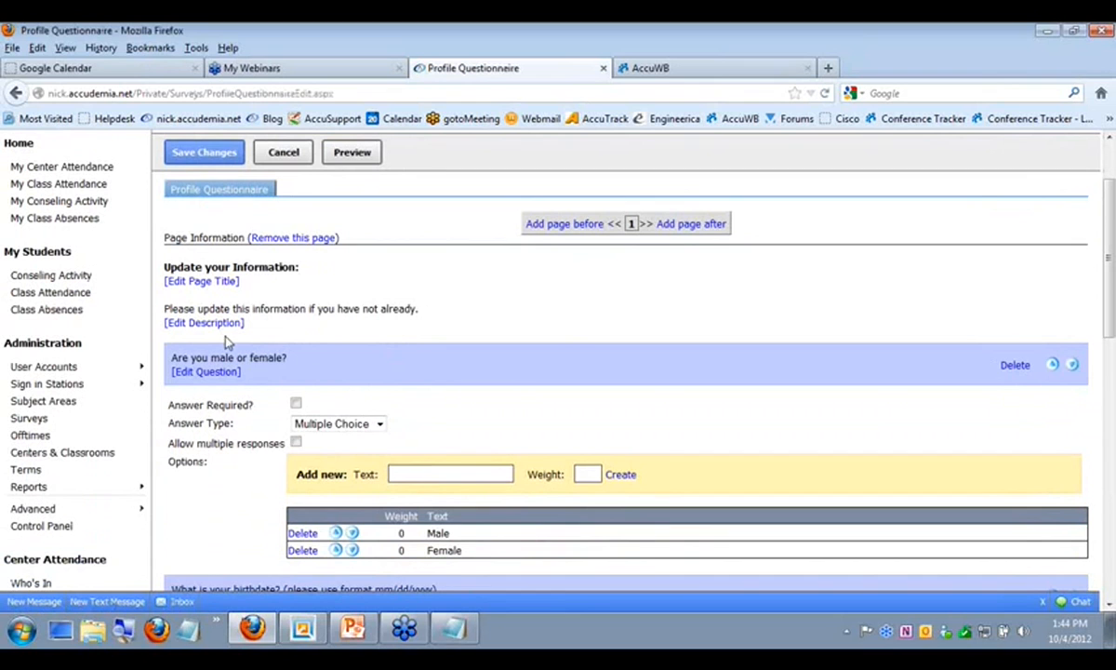
pyautogui.scroll(-2, 377, 446)
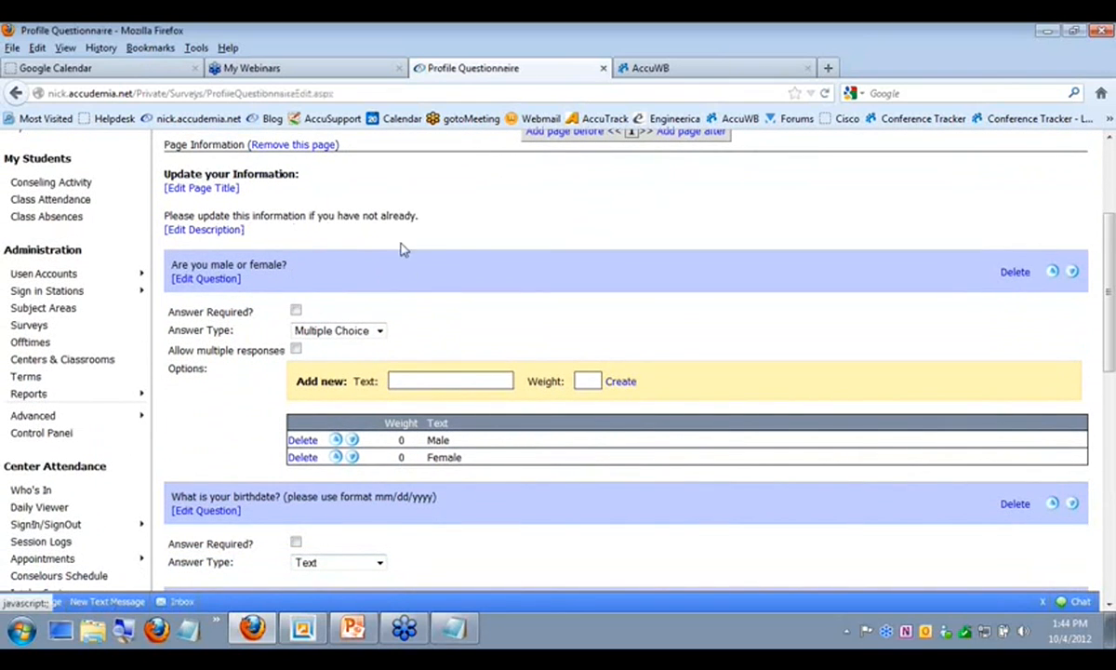
pyautogui.scroll(-4, 381, 465)
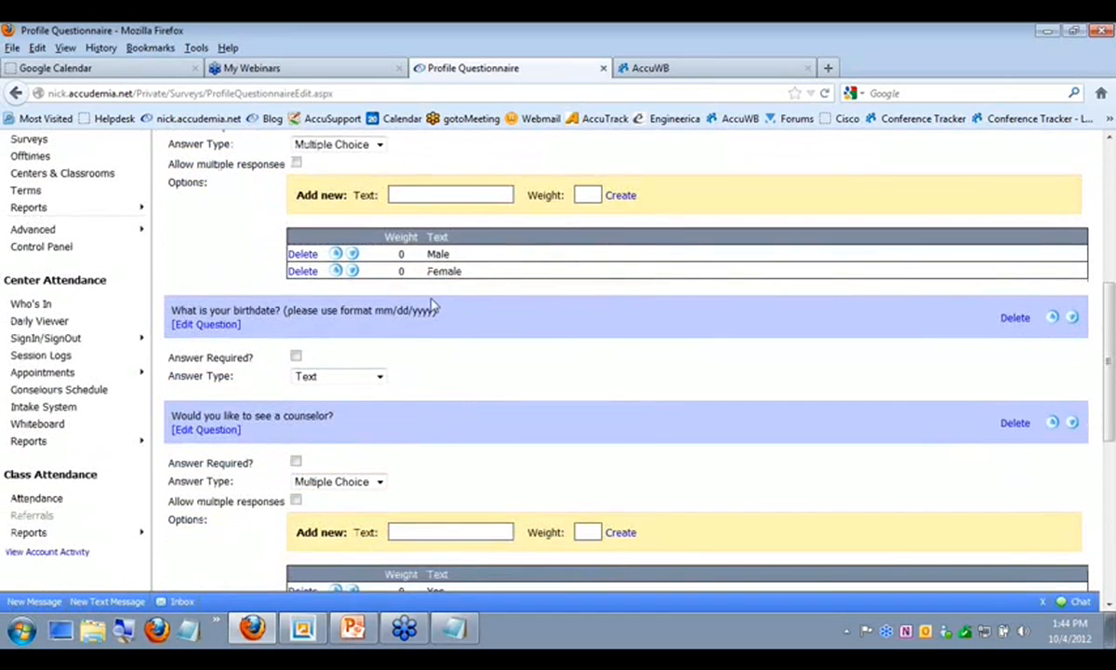
pyautogui.scroll(2, 433, 318)
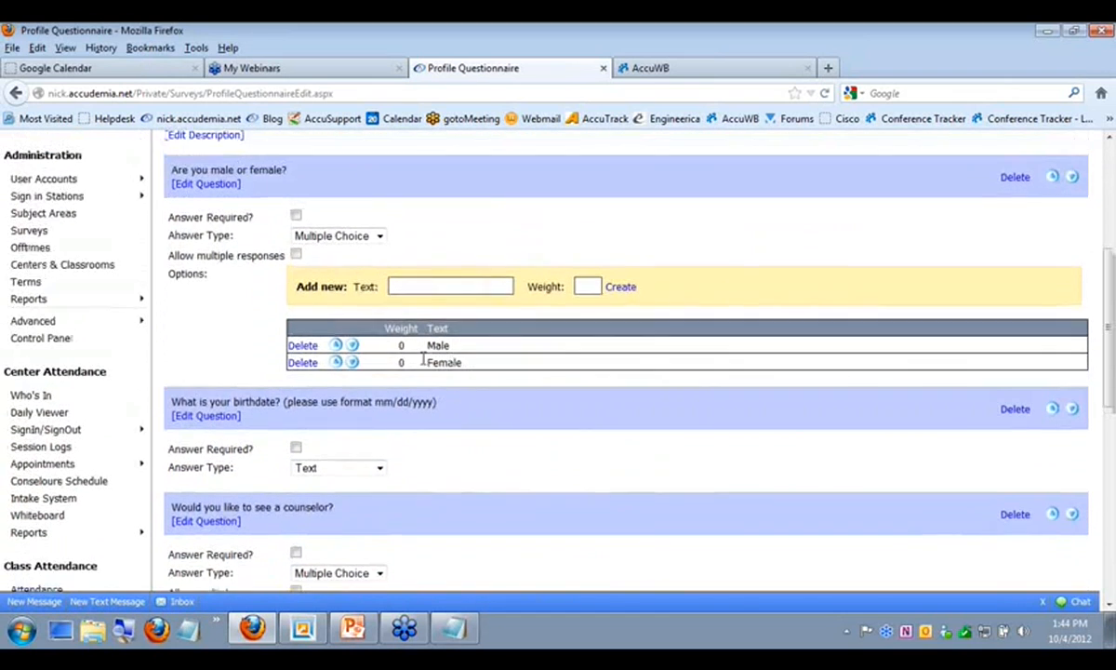
pyautogui.scroll(-4, 431, 416)
pyautogui.scroll(-2, 368, 465)
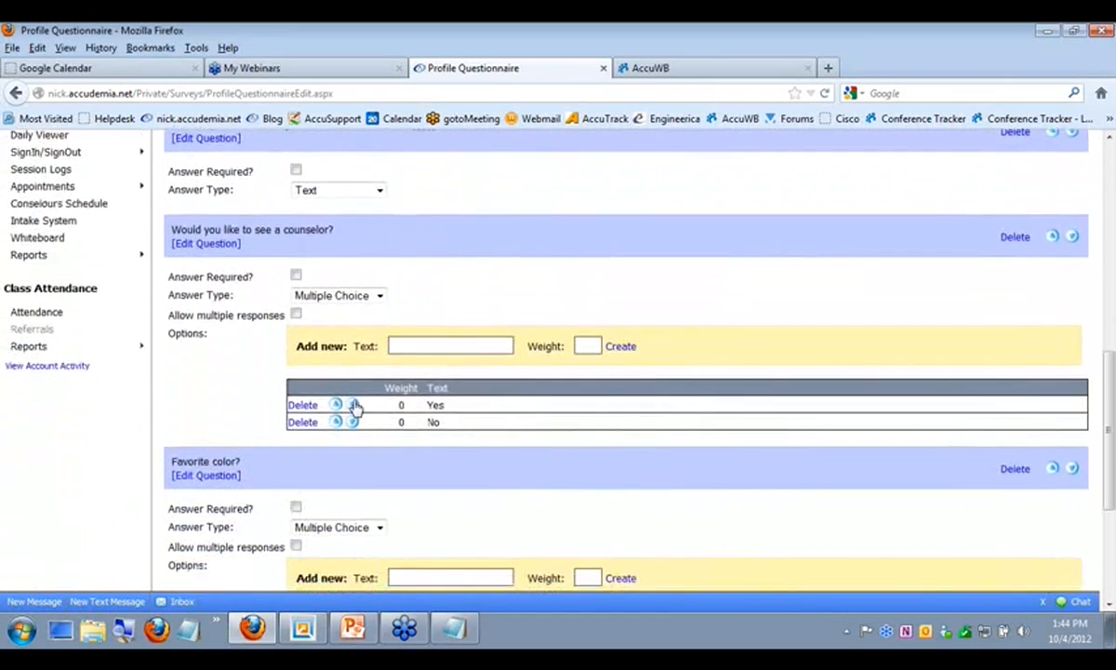
pyautogui.scroll(2, 316, 270)
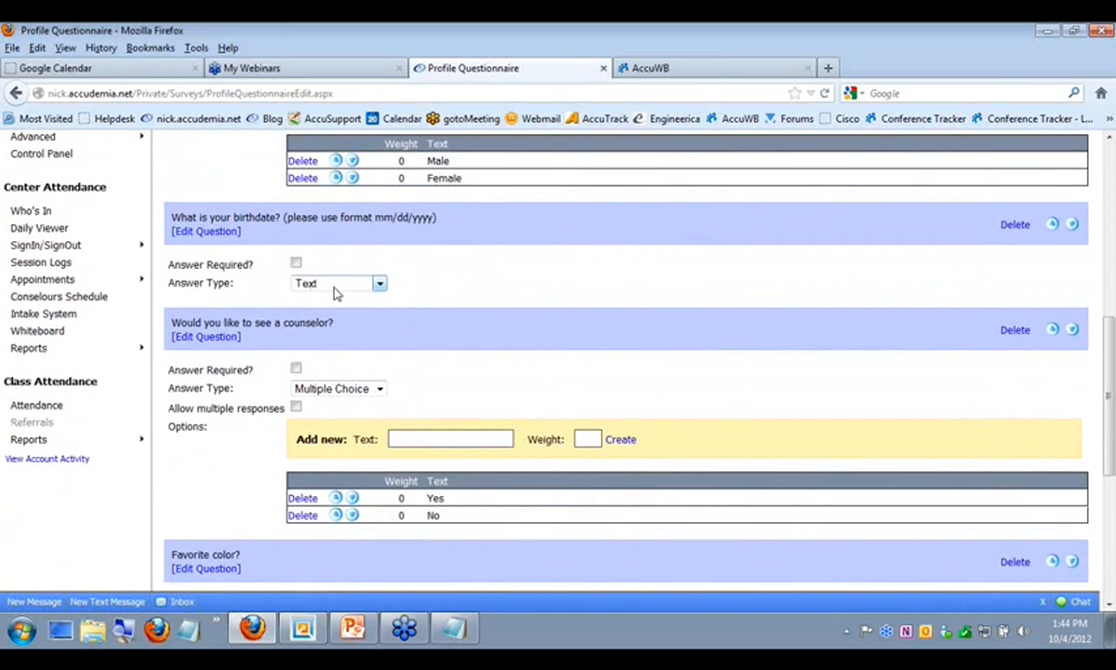
pyautogui.click(379, 287)
pyautogui.click(377, 290)
pyautogui.scroll(-2, 376, 409)
pyautogui.scroll(-4, 379, 443)
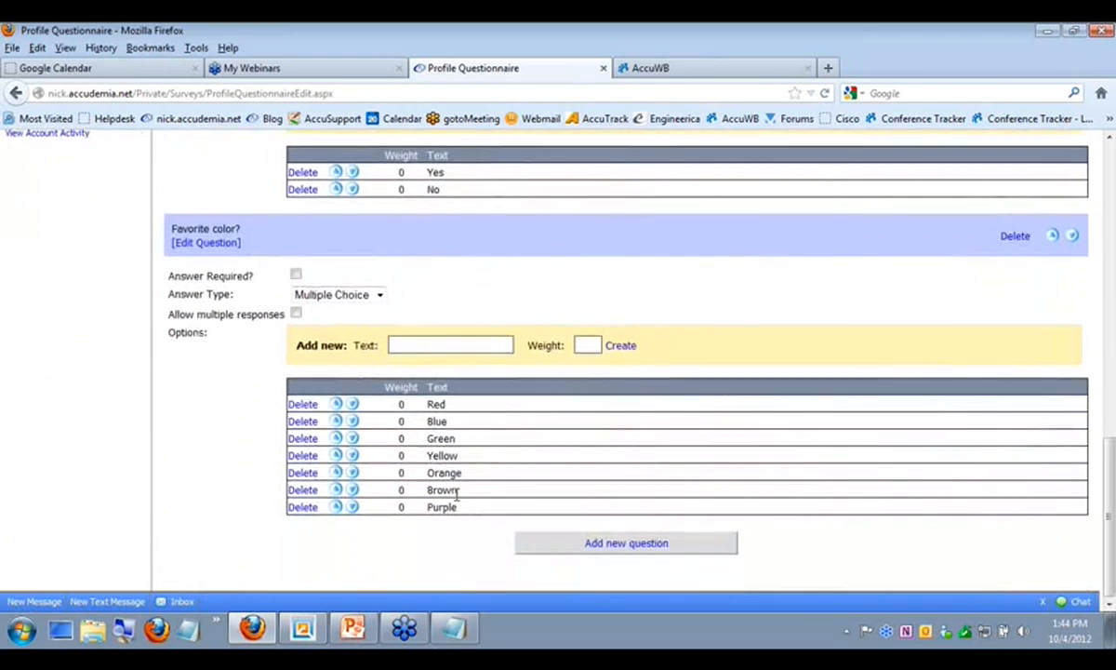
pyautogui.scroll(9, 459, 522)
pyautogui.scroll(5, 460, 521)
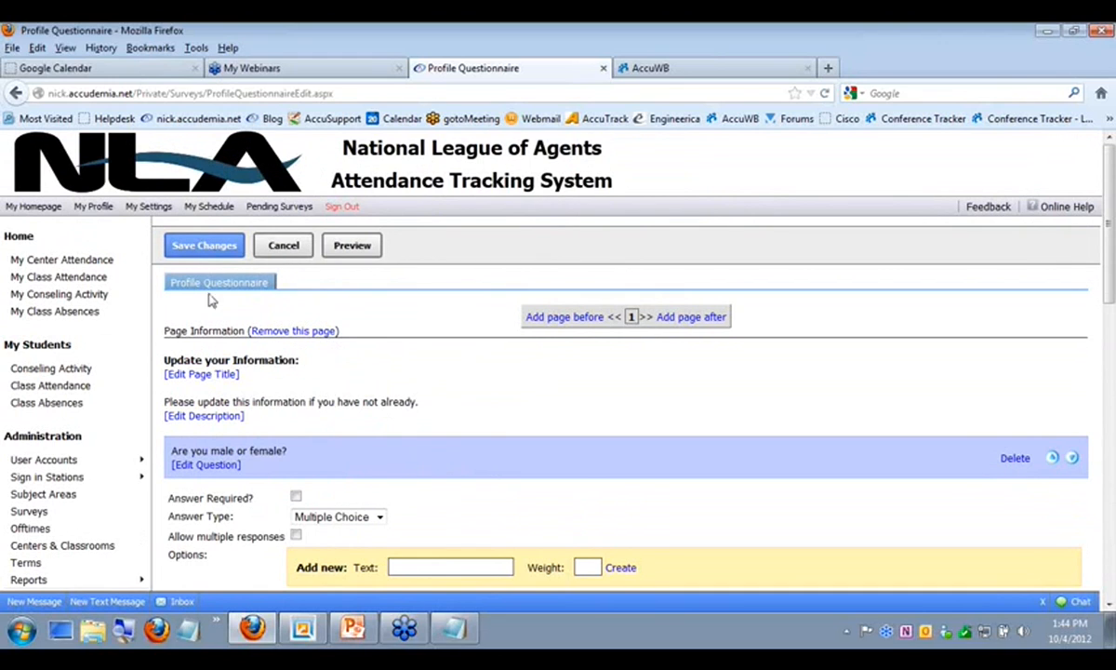
pyautogui.click(284, 245)
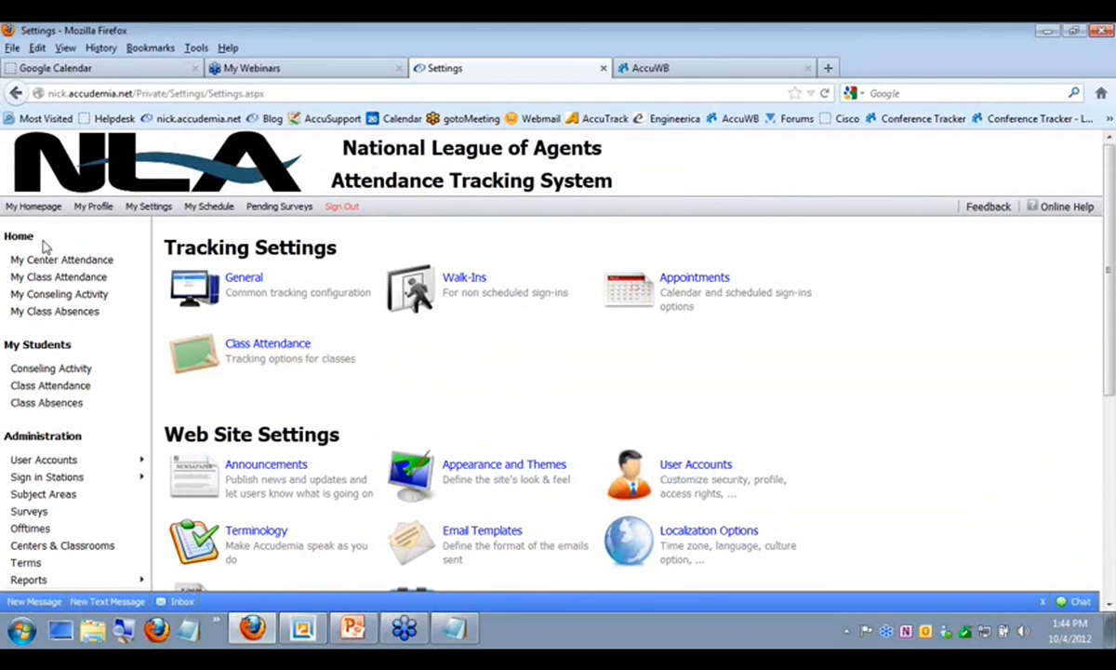
# Step: Open the Students accounts list, view the first student's details and account form, and cancel the edit
pyautogui.moveTo(67, 463)
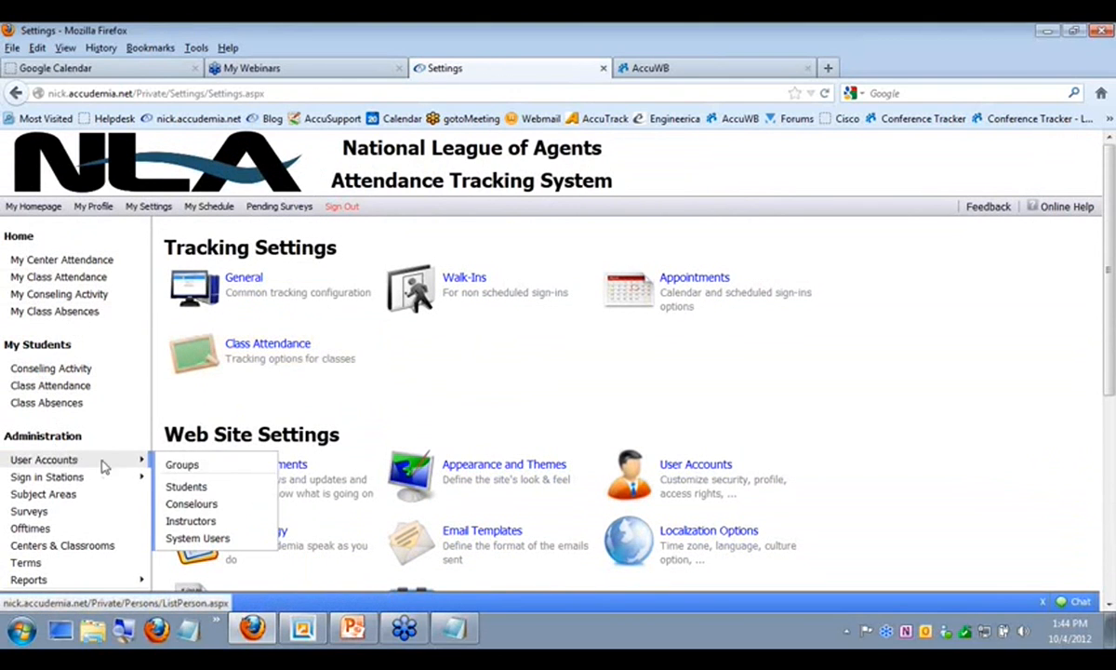
pyautogui.click(191, 487)
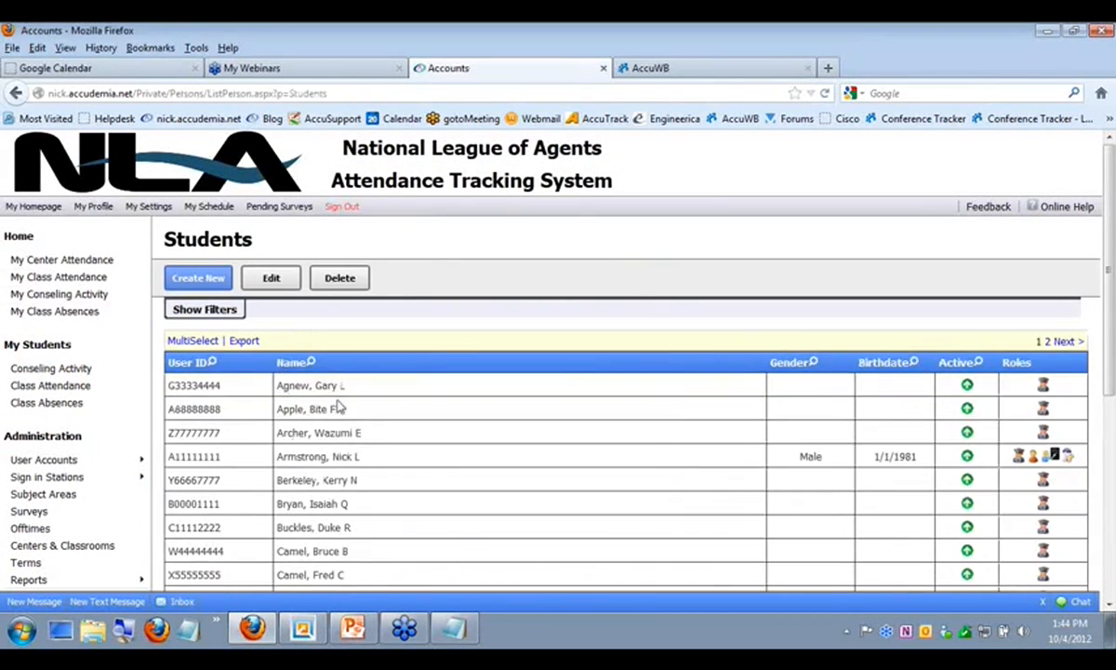
pyautogui.click(316, 387)
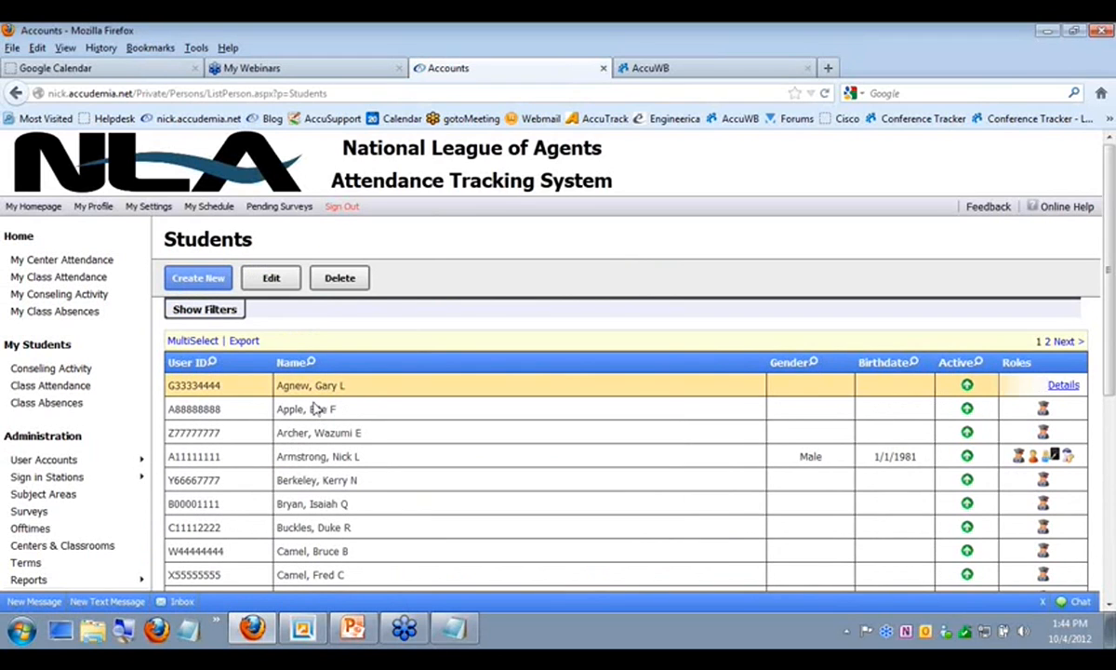
pyautogui.click(1063, 385)
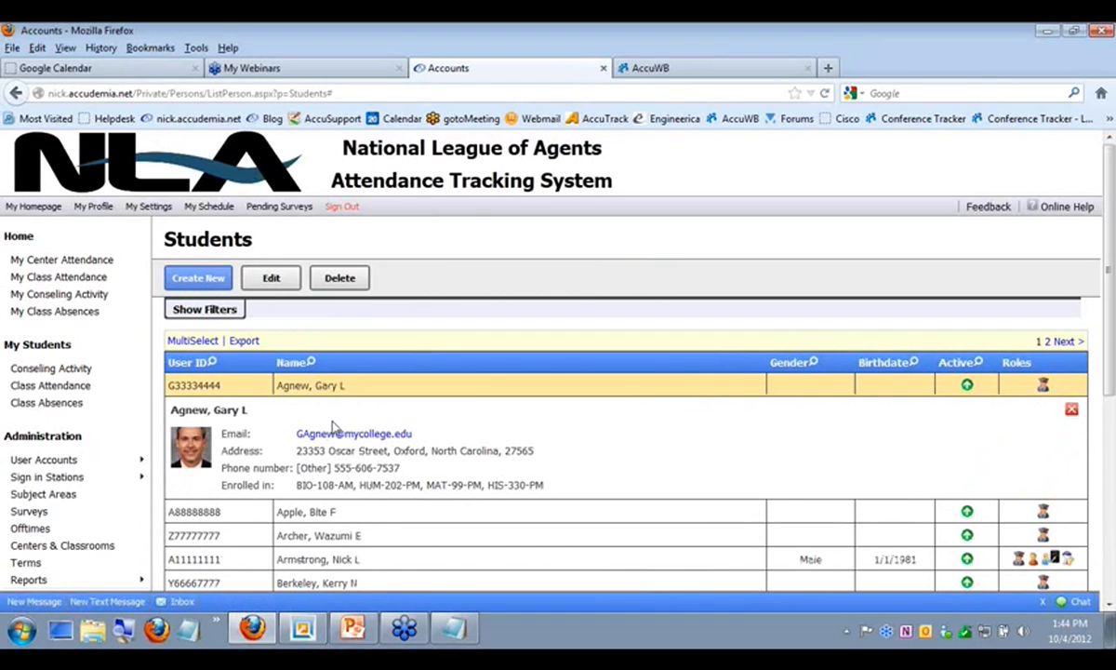
pyautogui.click(272, 281)
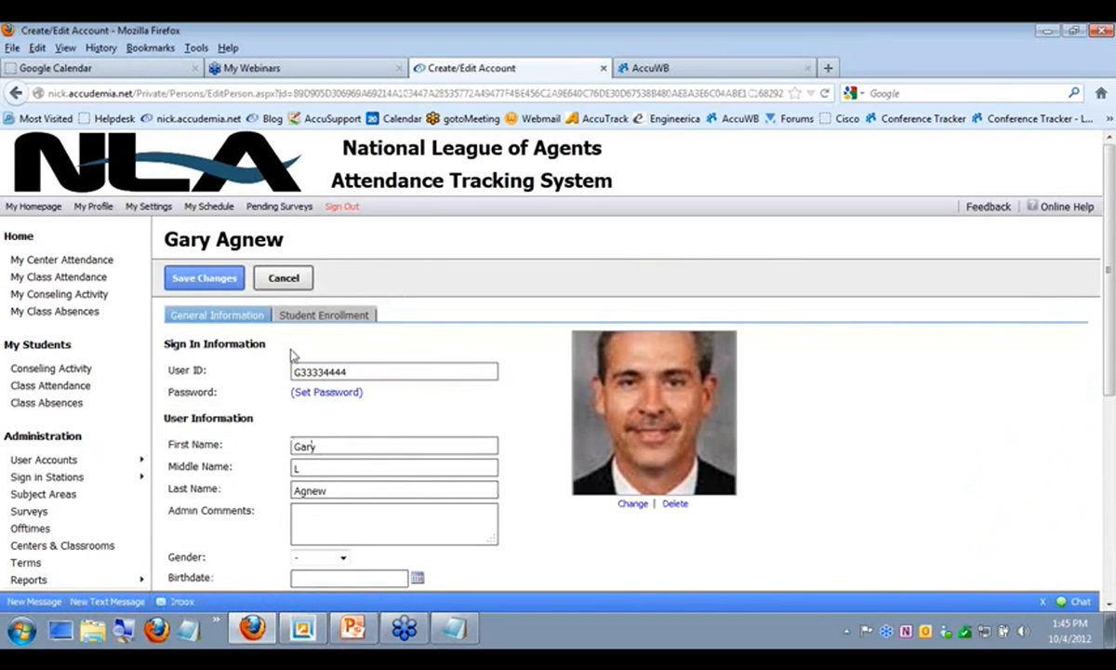
pyautogui.click(282, 277)
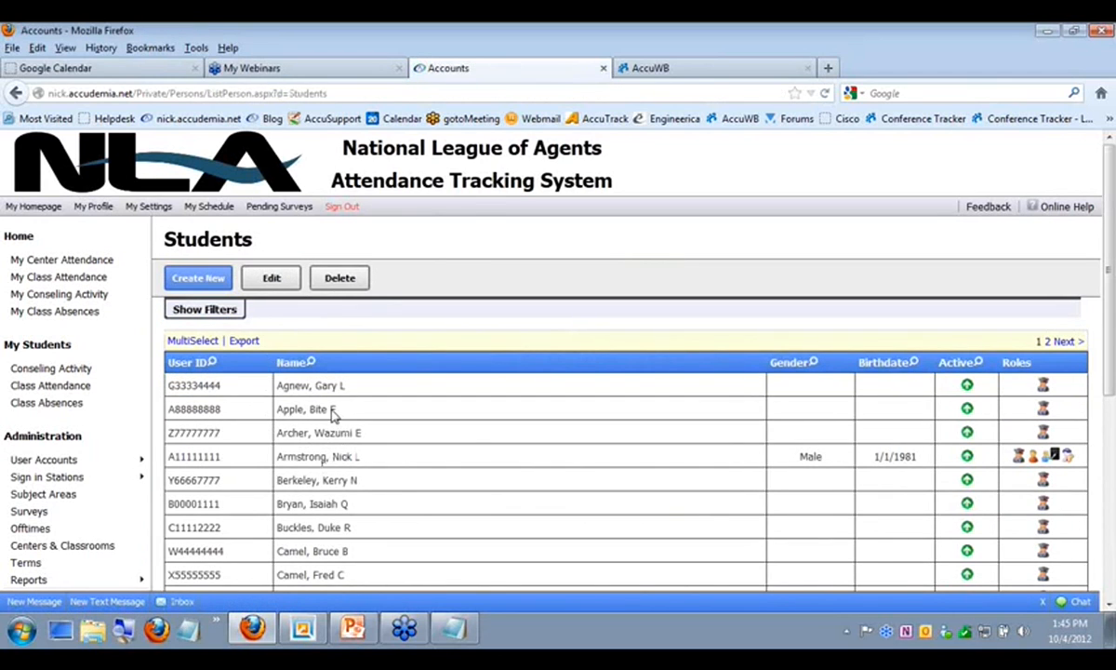
# Step: Expand the second listed student's details, check the General Information and Student Enrollment in the account form, and save it
pyautogui.click(332, 413)
pyautogui.click(1063, 409)
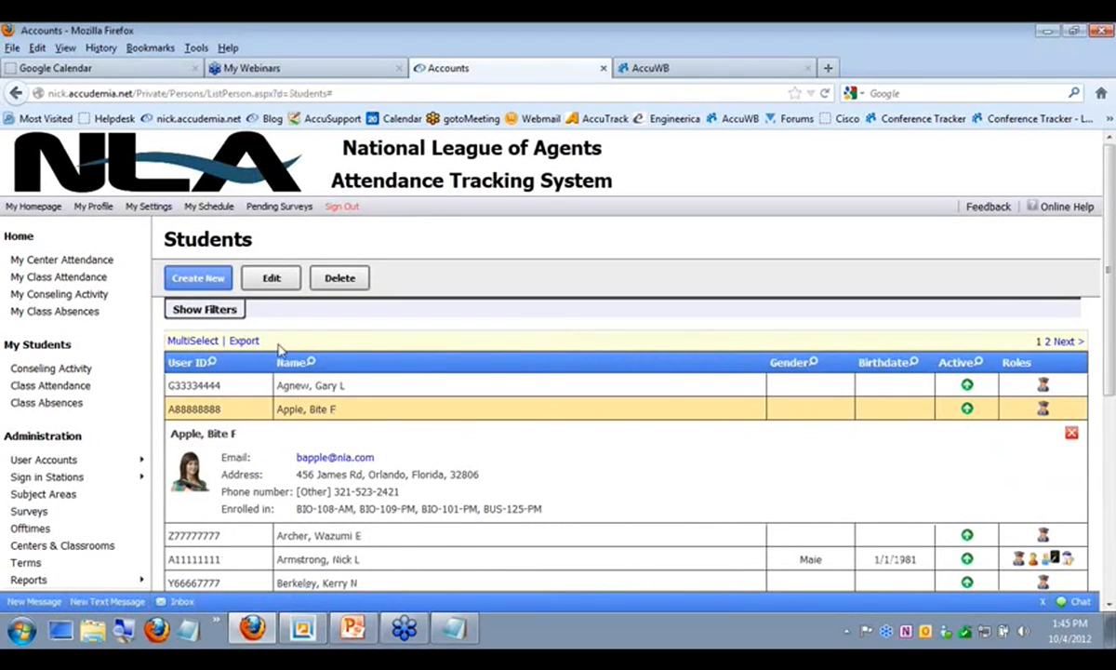
pyautogui.click(271, 278)
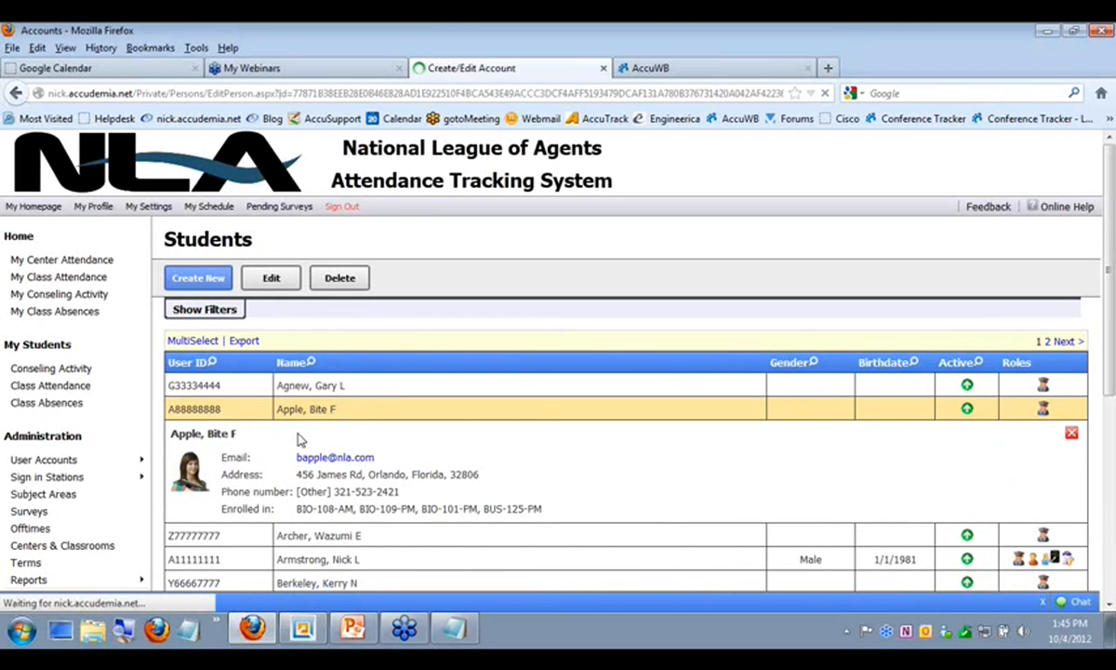
pyautogui.click(309, 315)
pyautogui.click(226, 313)
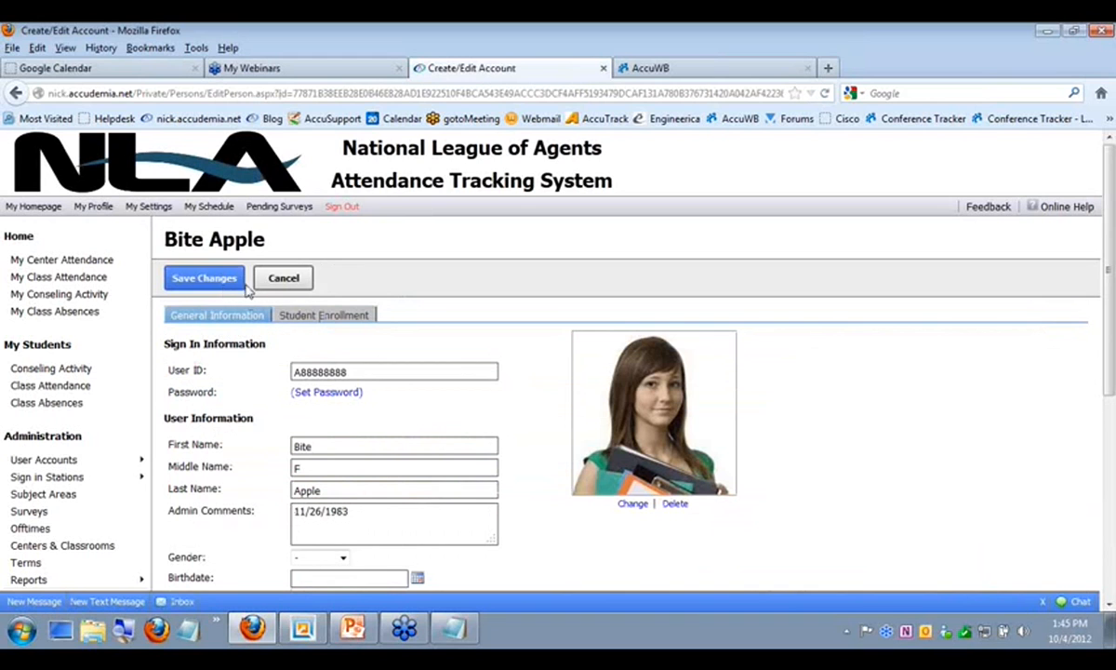
pyautogui.click(237, 277)
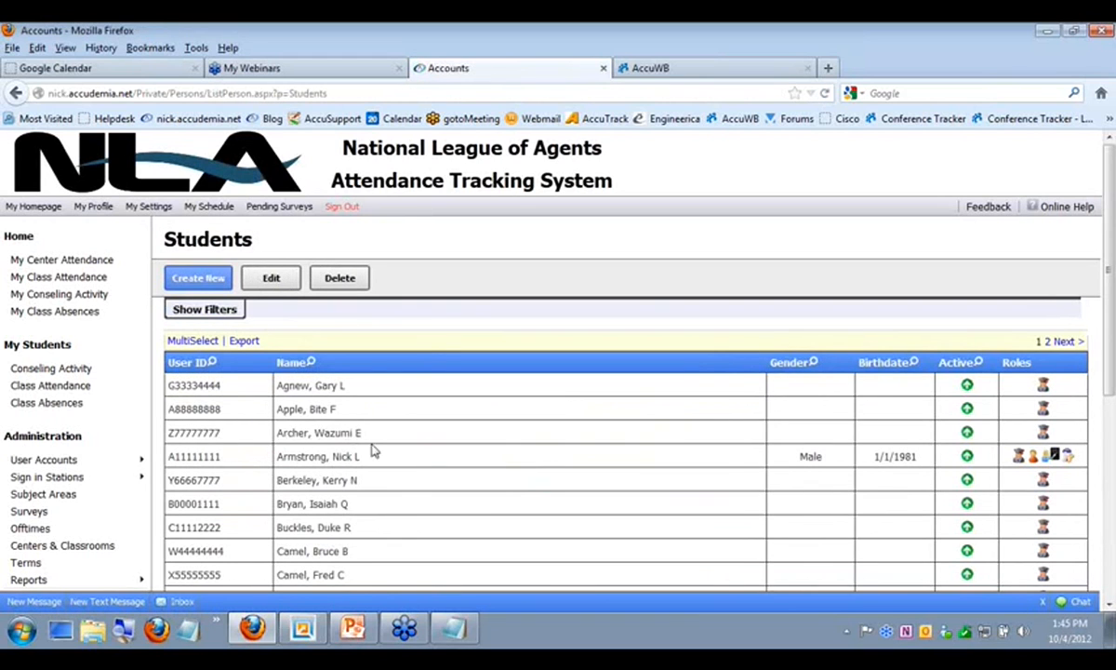
# Step: Open the third listed student's account, review its general and contact information, and cancel the edit
pyautogui.click(342, 430)
pyautogui.scroll(-2, 274, 467)
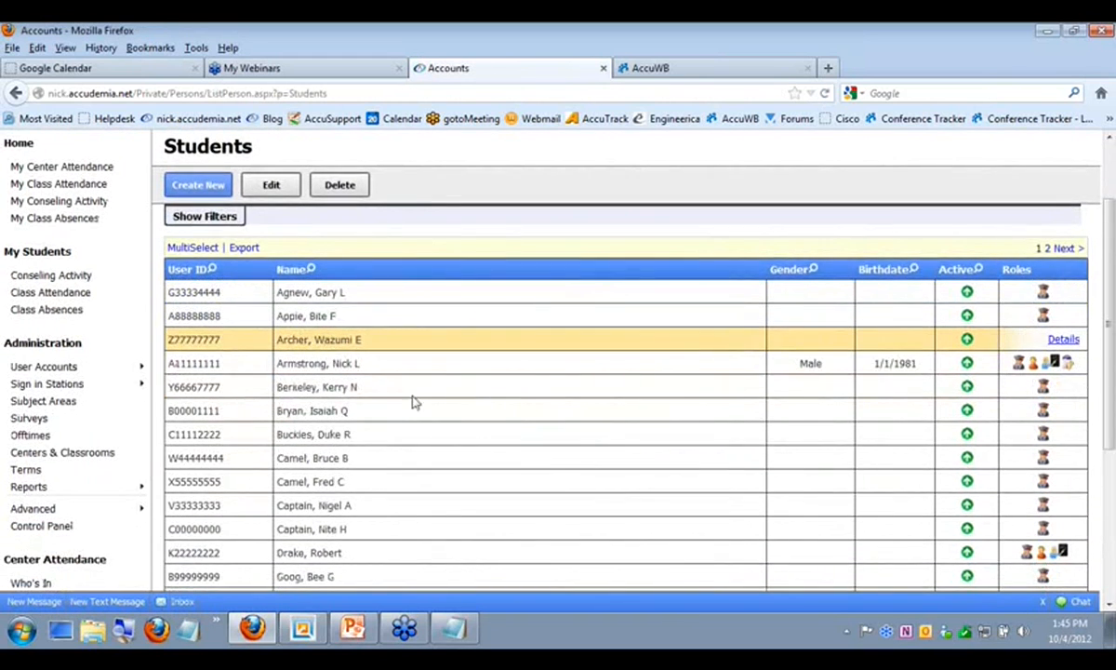
pyautogui.doubleClick(333, 341)
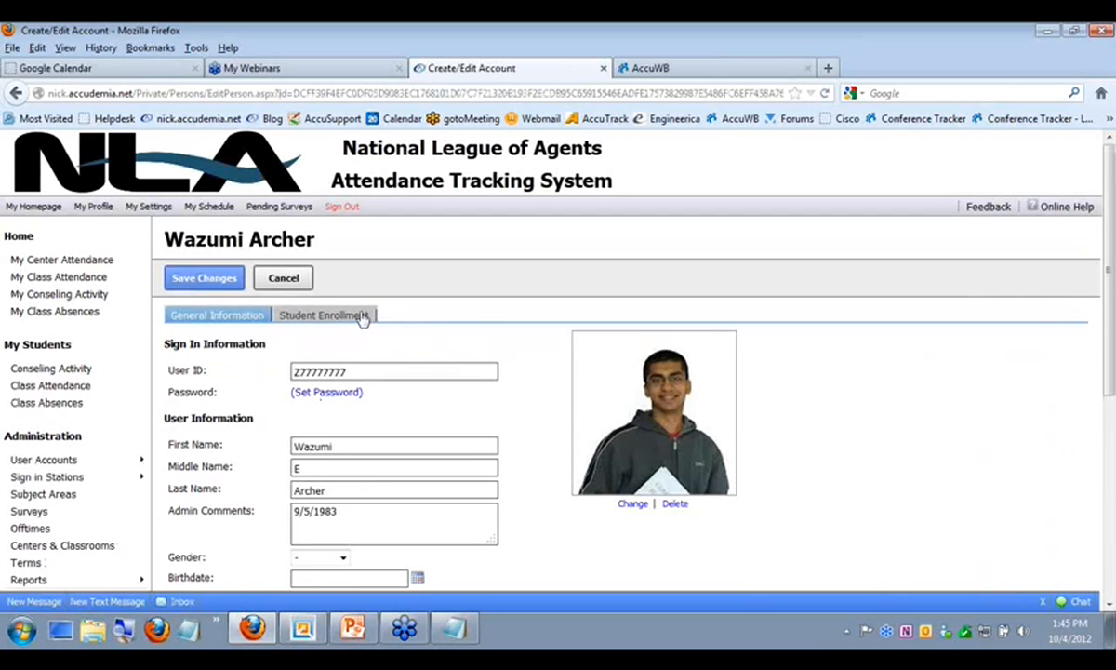
pyautogui.scroll(-7, 312, 398)
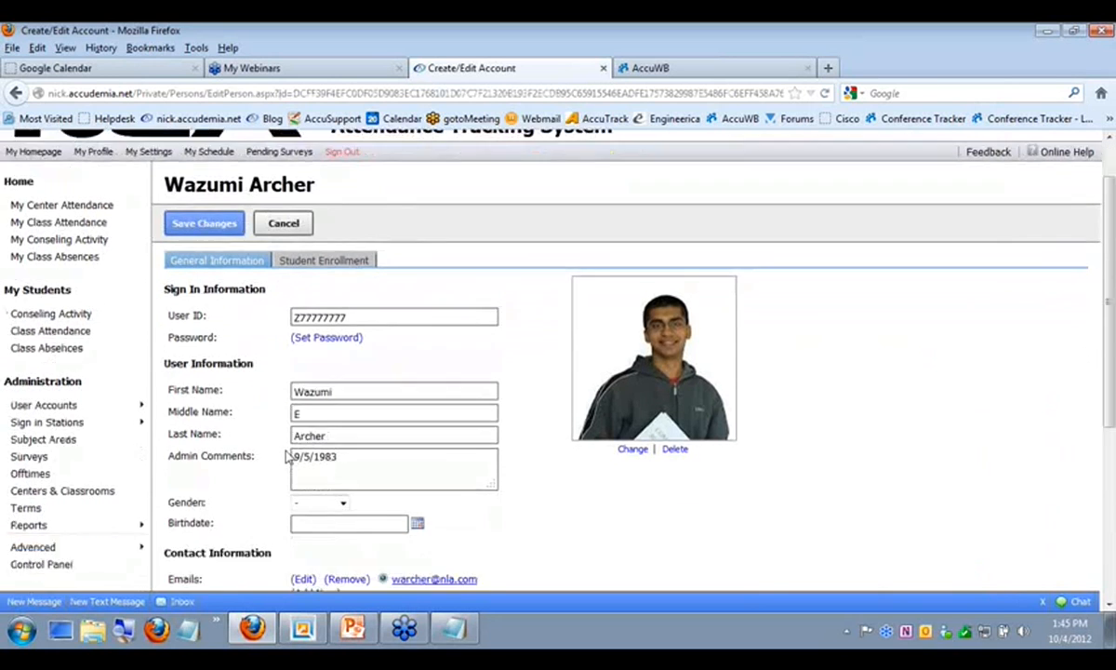
pyautogui.scroll(7, 265, 538)
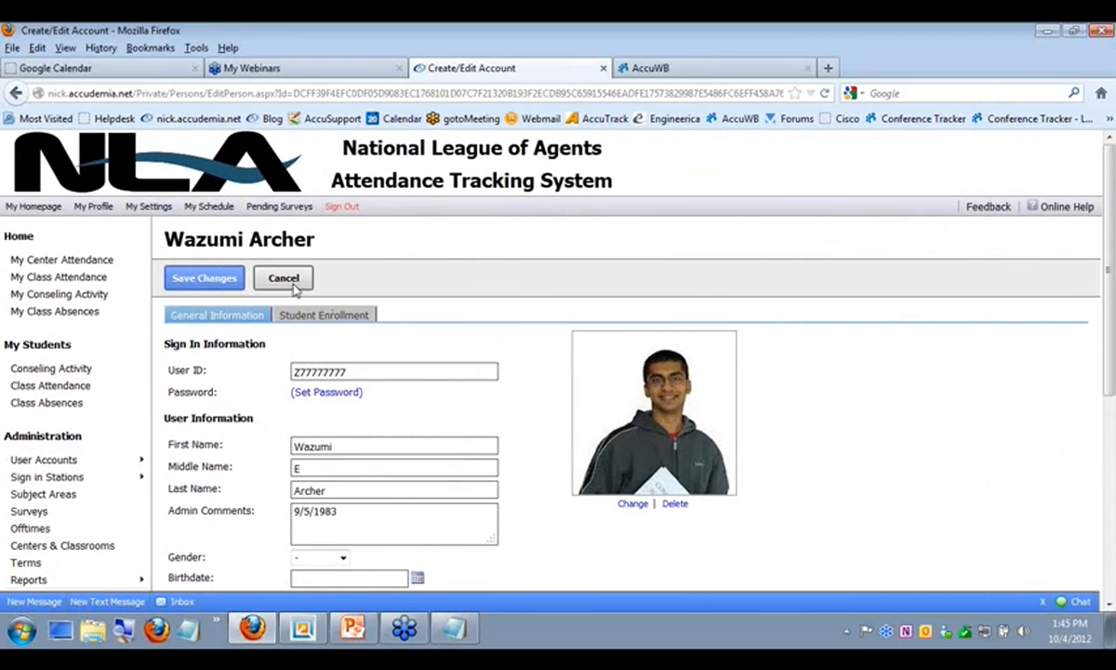
pyautogui.click(292, 284)
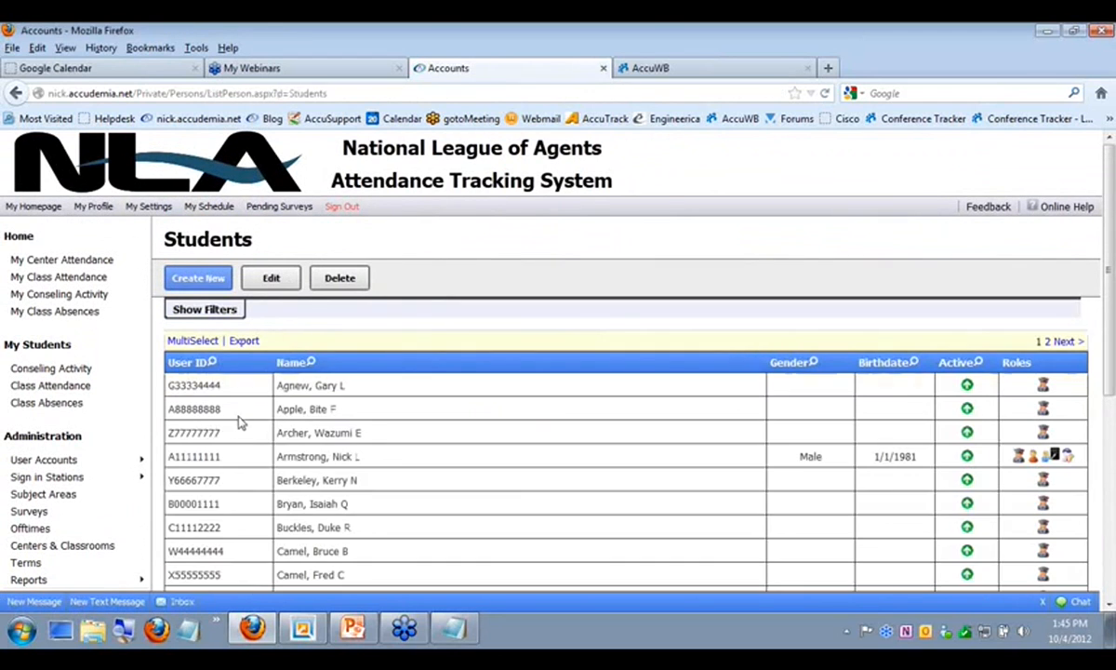
# Step: Leave the Students list and open the Whiteboard page from the Control Panel's Web Site Settings
pyautogui.scroll(-2, 279, 474)
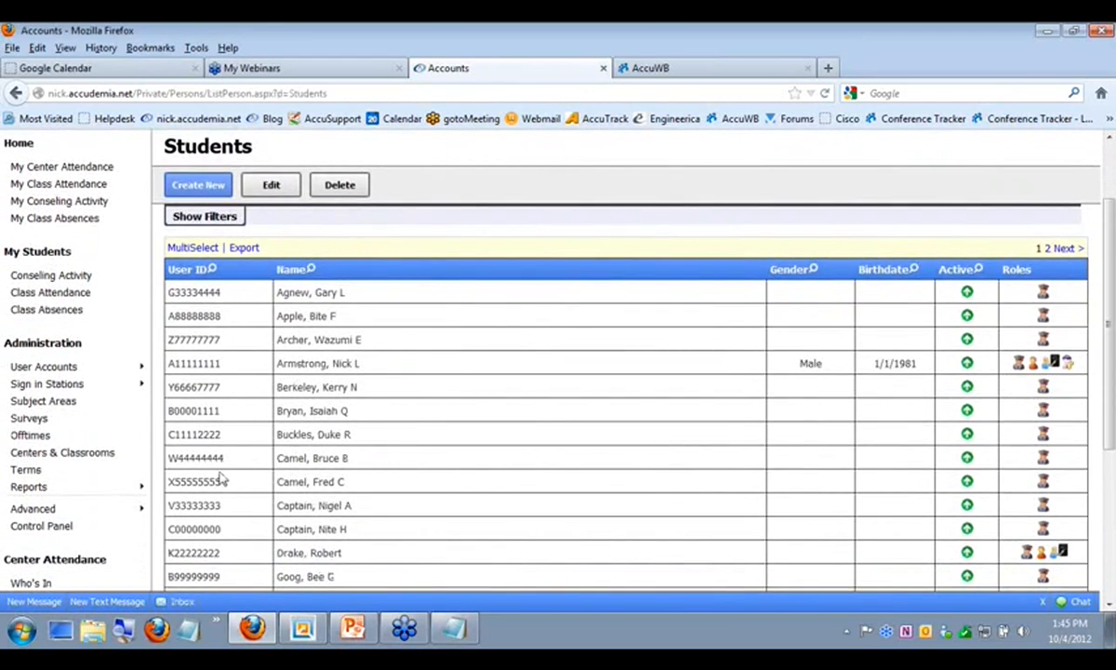
pyautogui.scroll(-2, 219, 465)
pyautogui.scroll(2, 151, 387)
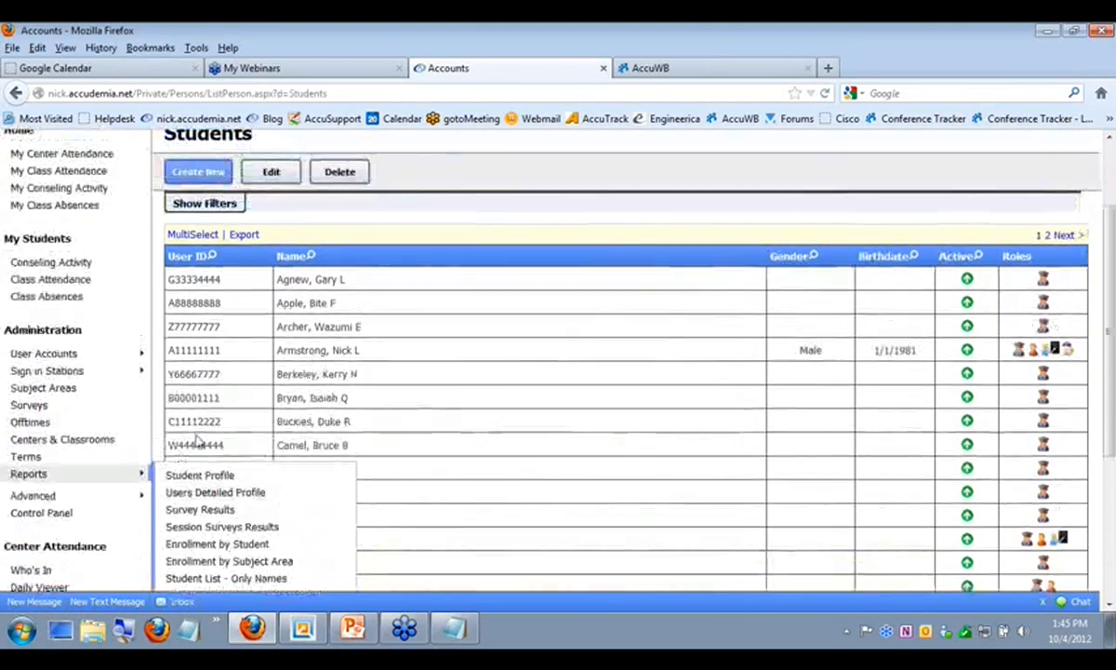
pyautogui.scroll(2, 109, 353)
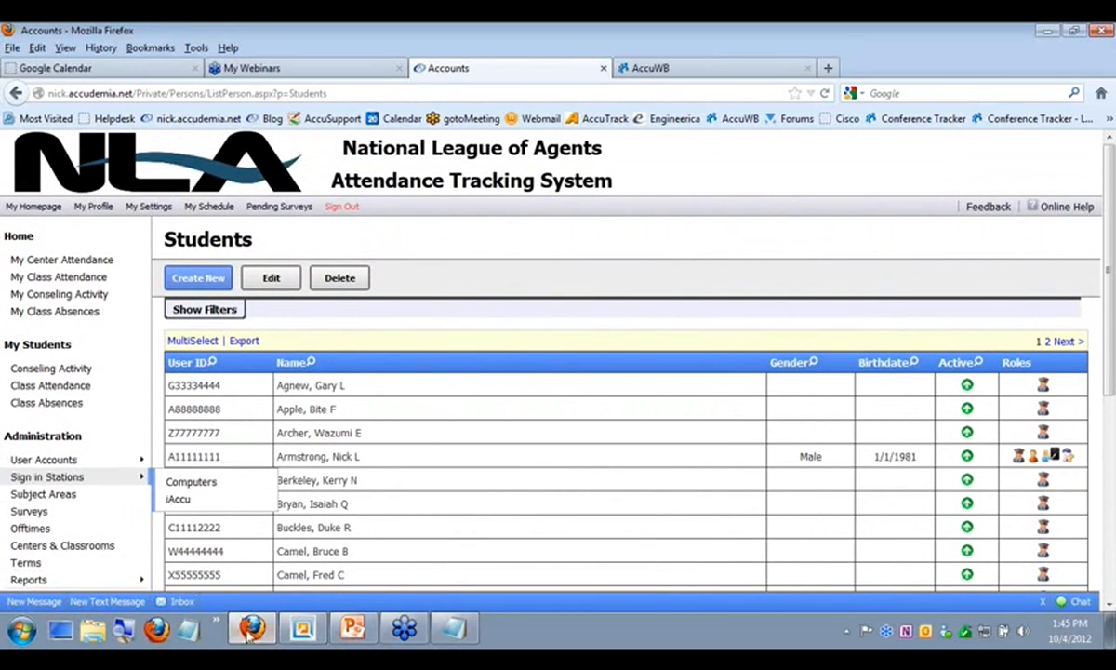
pyautogui.scroll(-2, 59, 495)
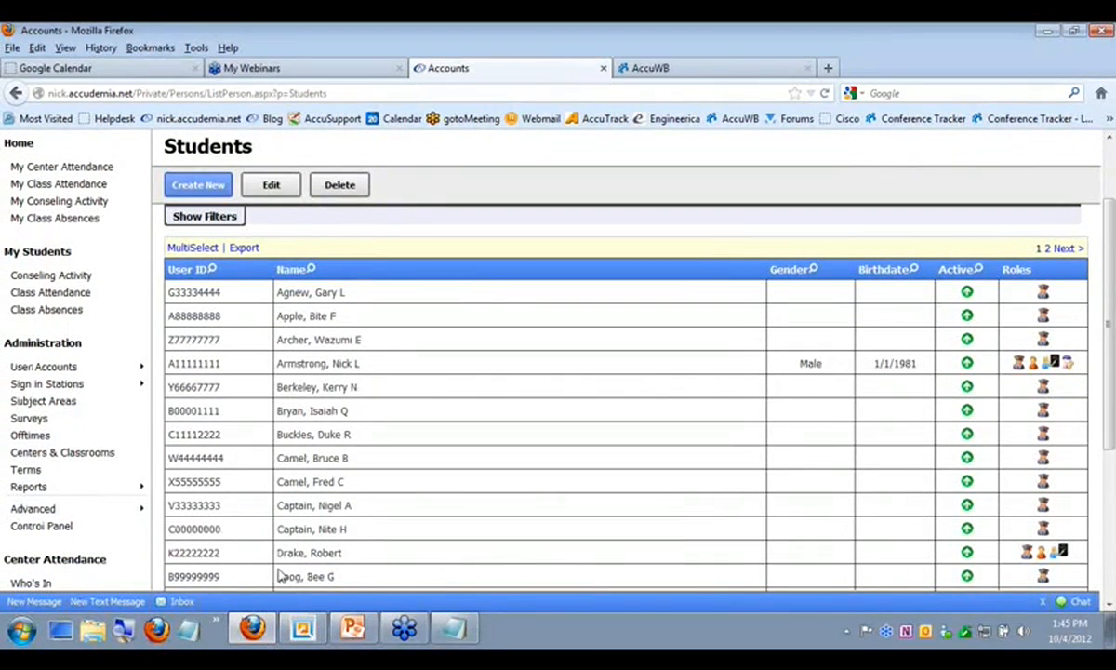
pyautogui.click(57, 527)
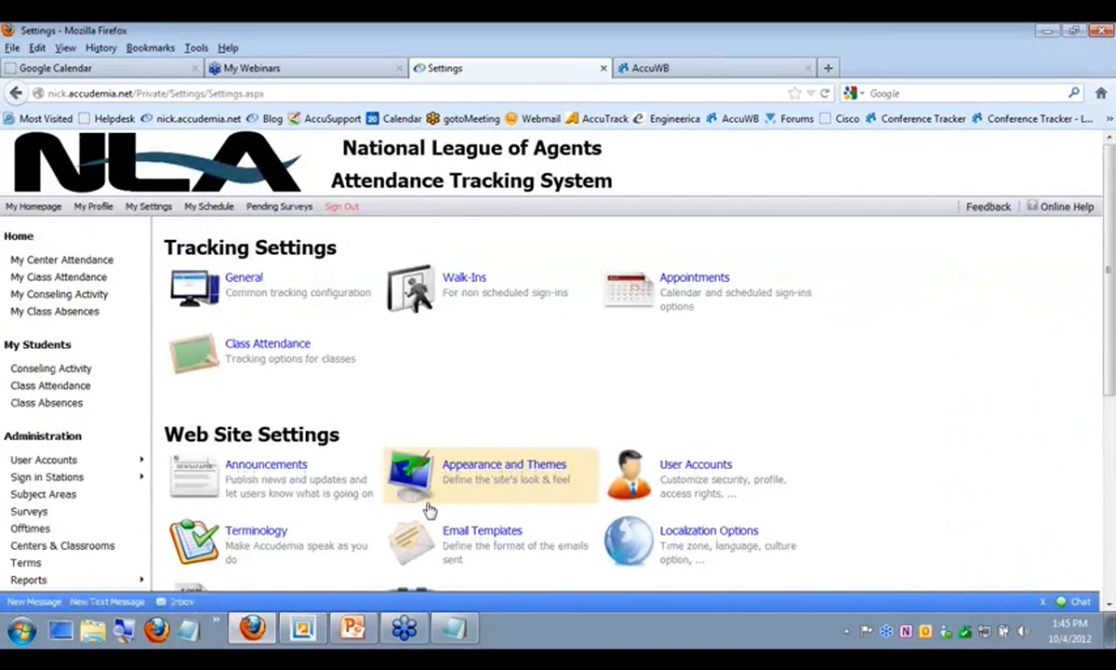
pyautogui.scroll(-4, 491, 553)
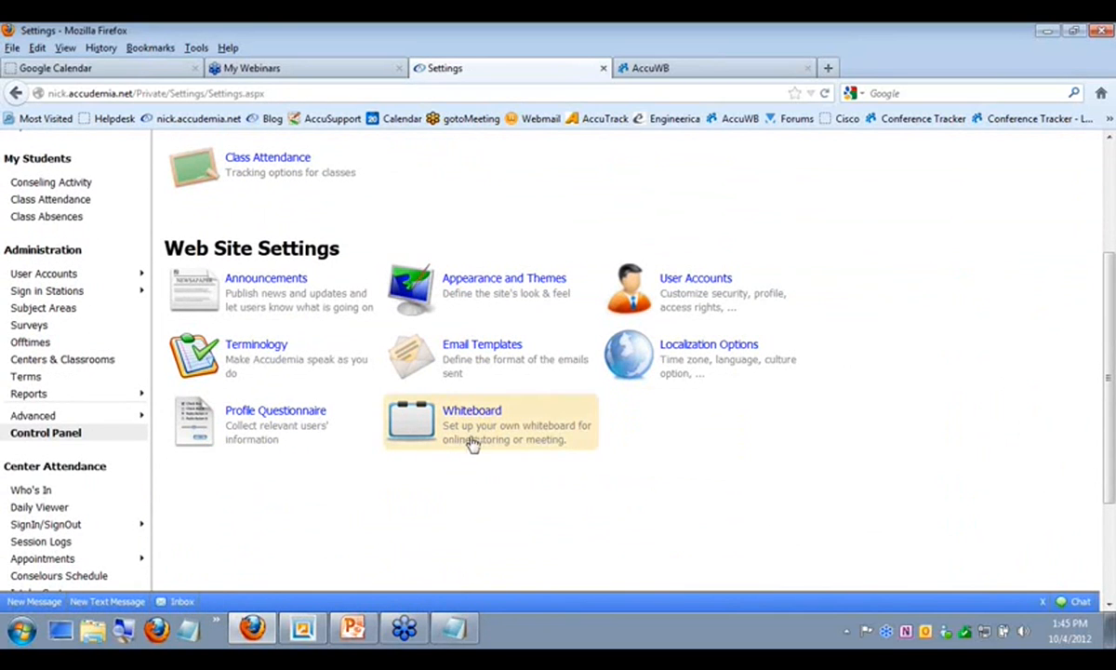
pyautogui.click(474, 441)
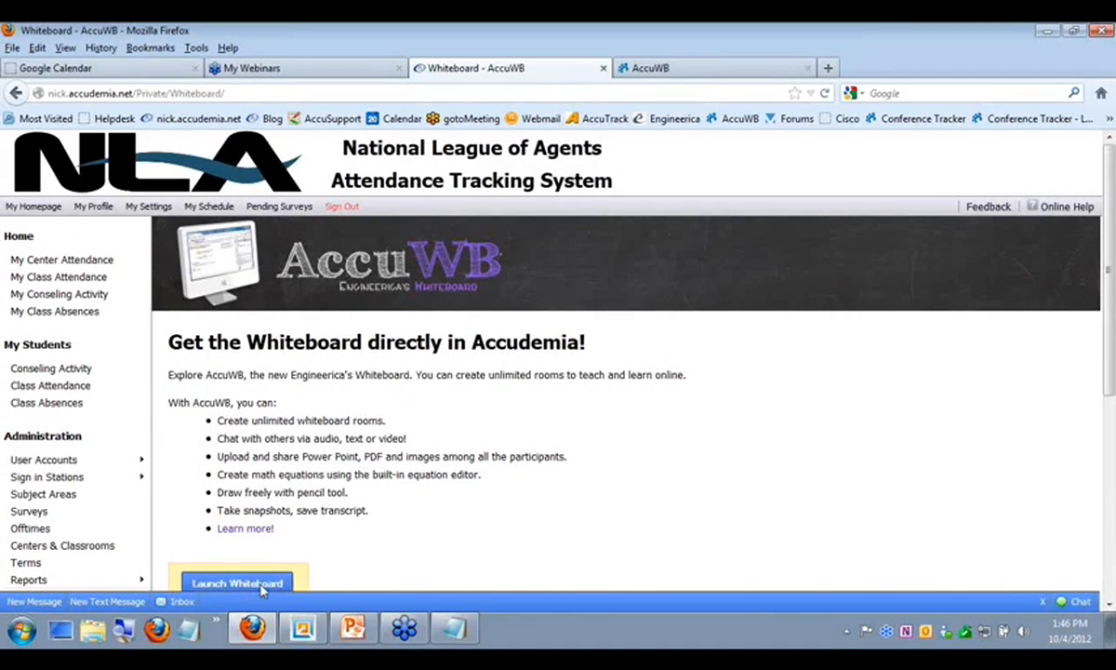
# Step: Launch the AccuWB whiteboard, close the older AccuWB tab, and open the Demo room
pyautogui.scroll(-2, 325, 528)
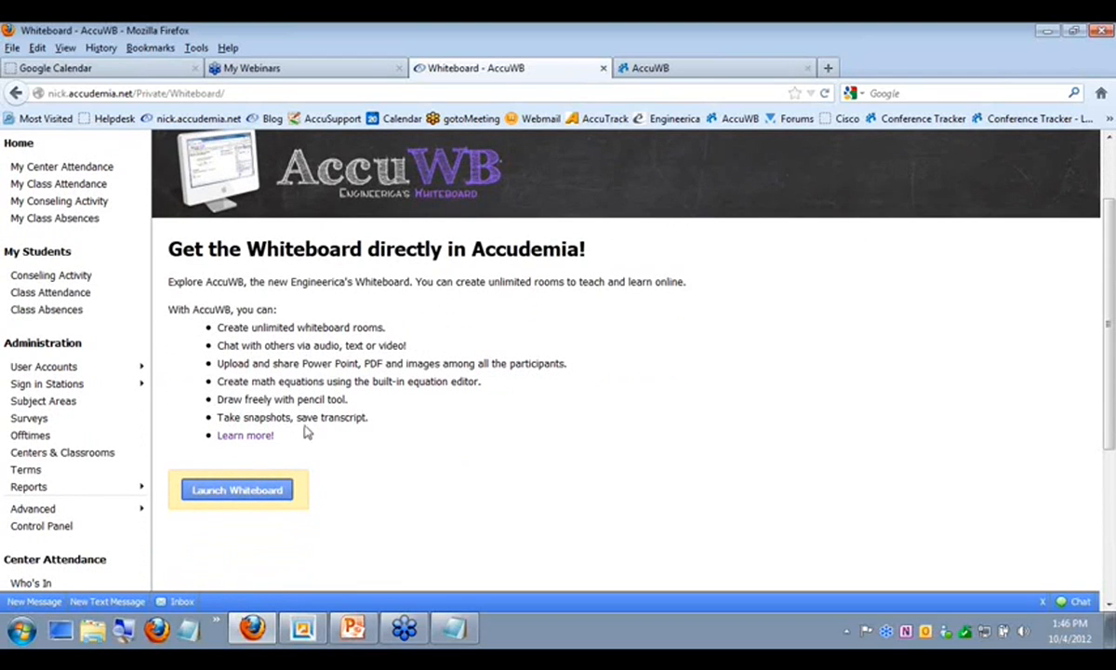
pyautogui.click(249, 496)
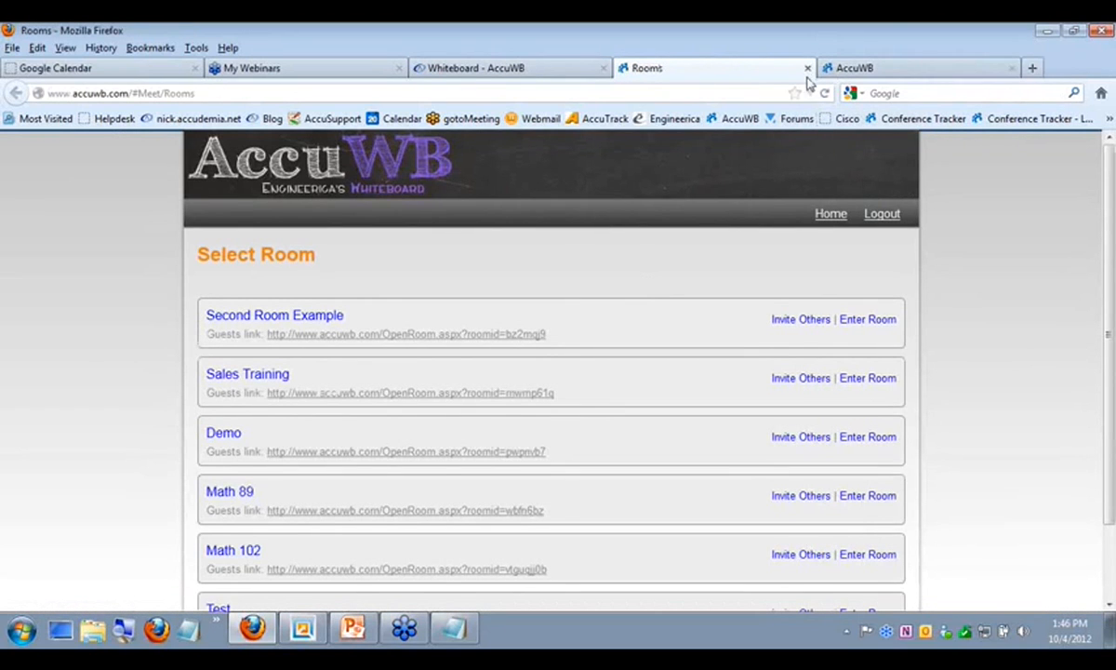
pyautogui.click(1009, 69)
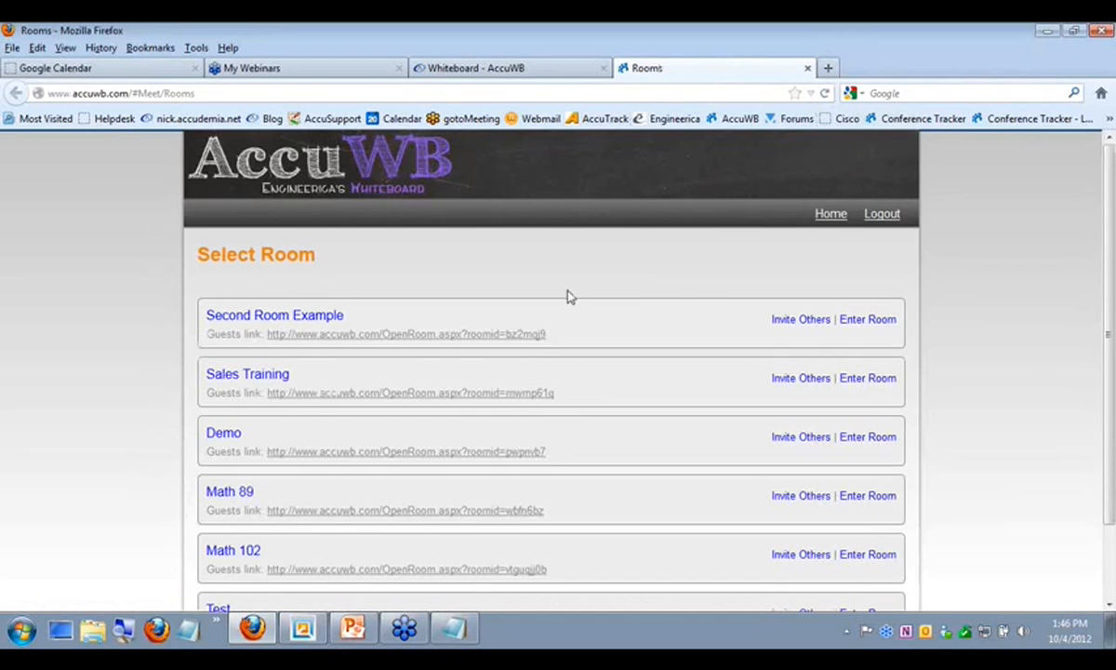
pyautogui.click(225, 432)
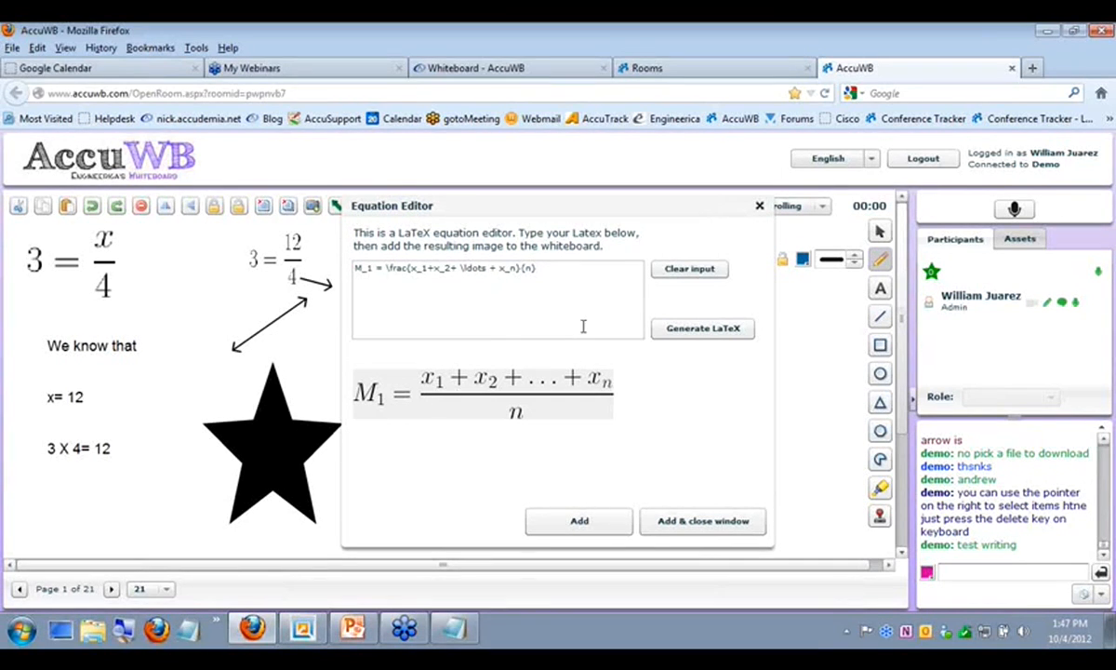
# Step: Close the Equation Editor and add the Wolfram Alpha result for "butterfly" to the whiteboard
pyautogui.click(759, 207)
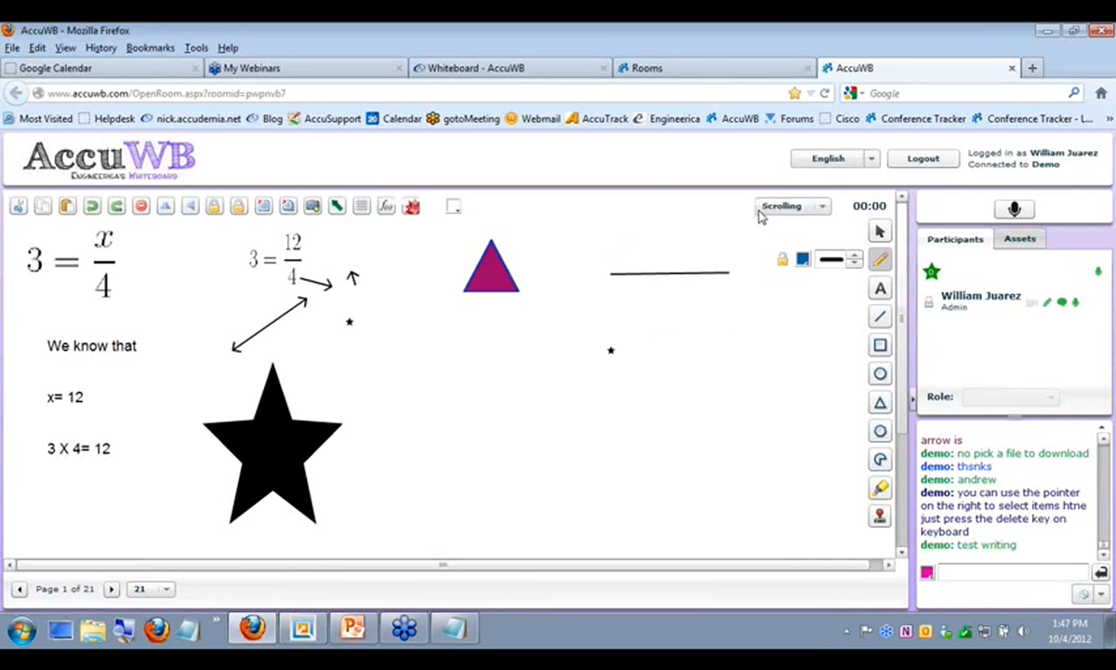
pyautogui.click(412, 209)
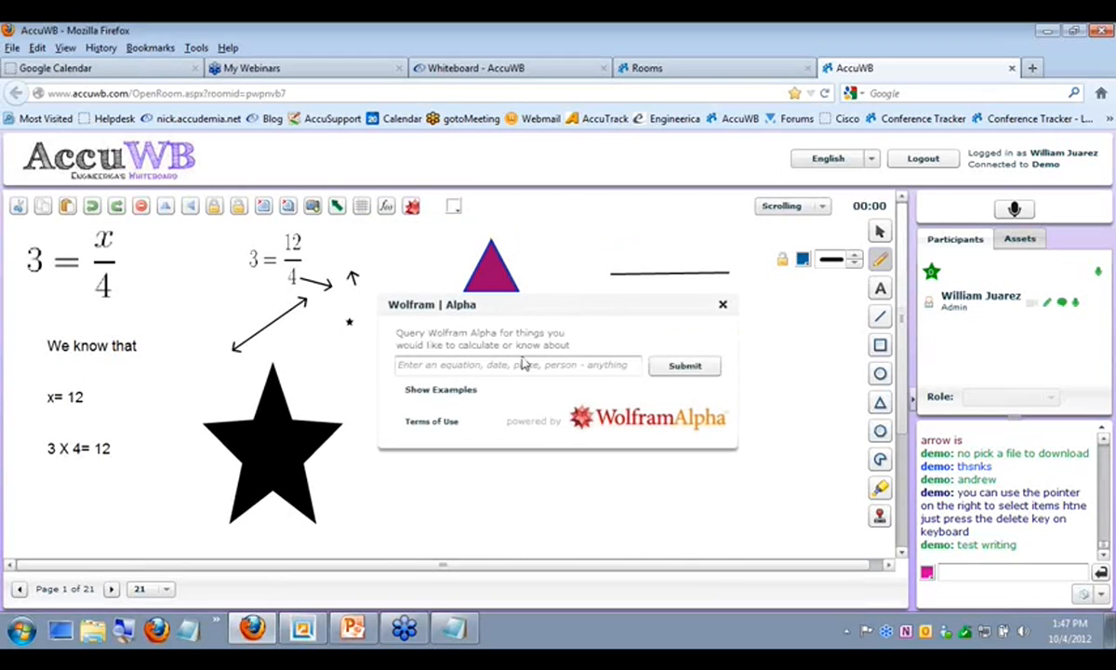
pyautogui.click(487, 368)
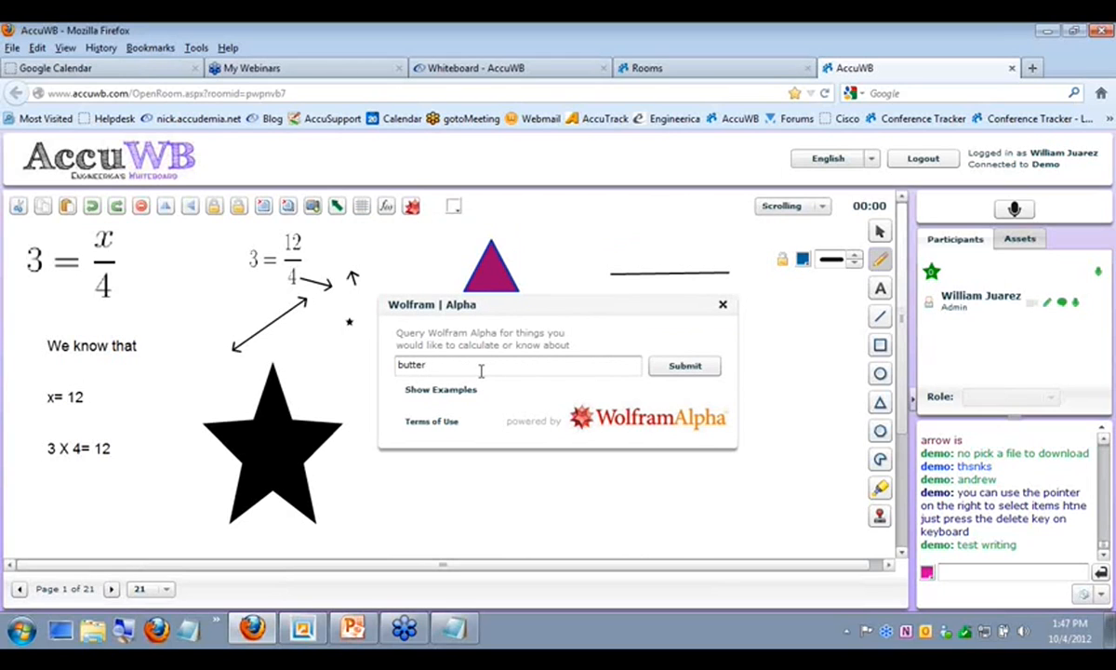
pyautogui.write('butterfly')
pyautogui.press('Return')
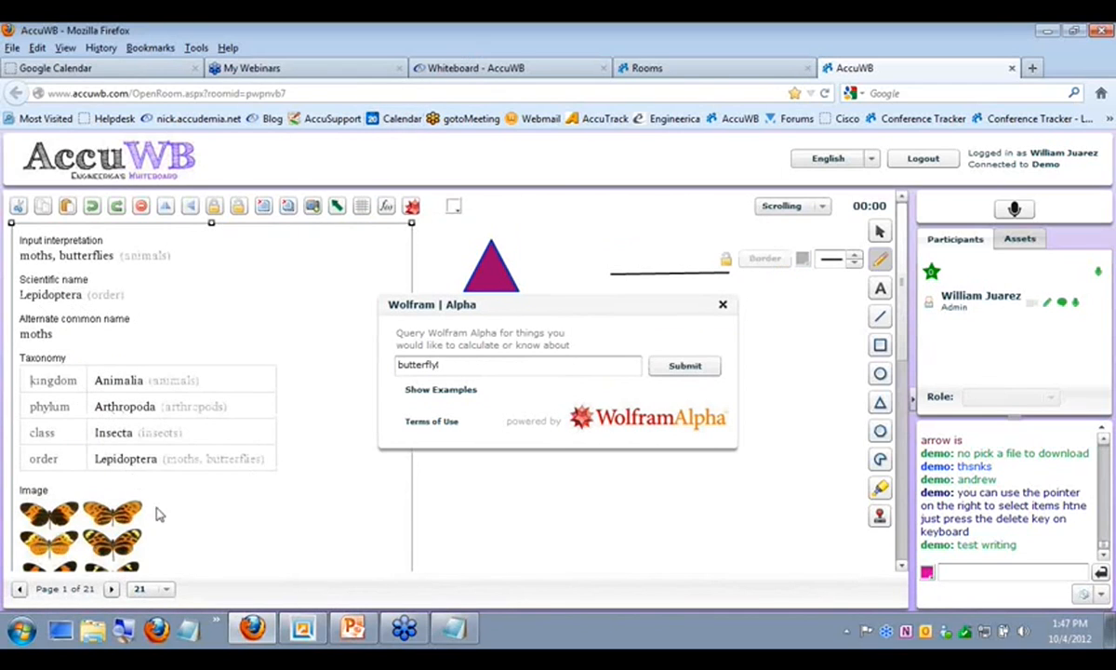
pyautogui.moveTo(458, 364); pyautogui.dragTo(358, 351)
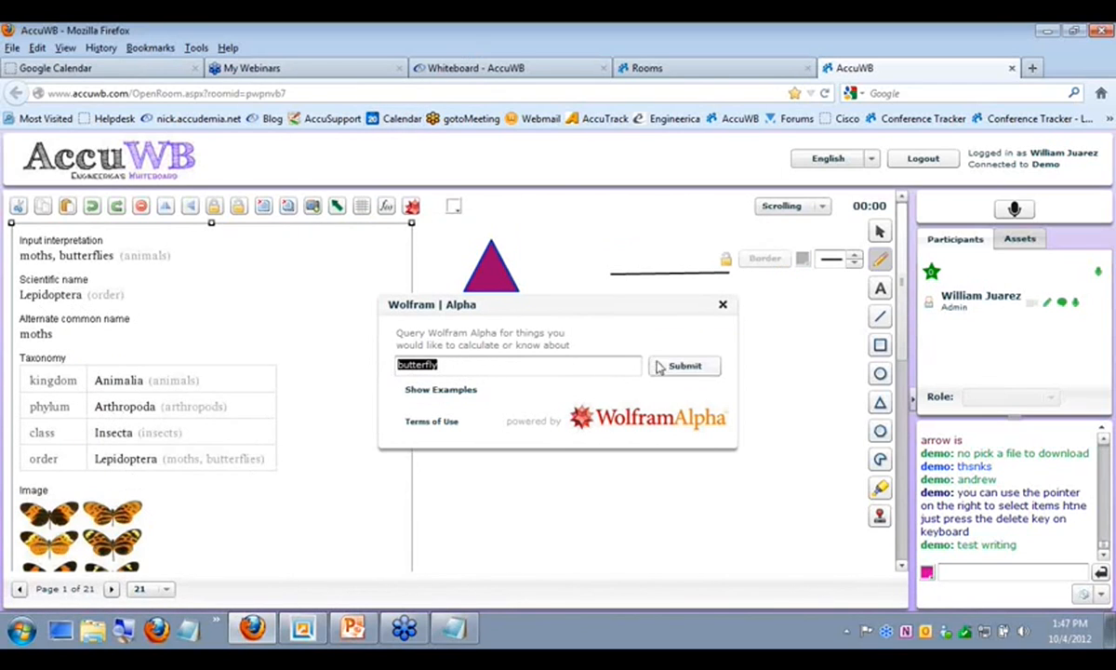
pyautogui.click(723, 306)
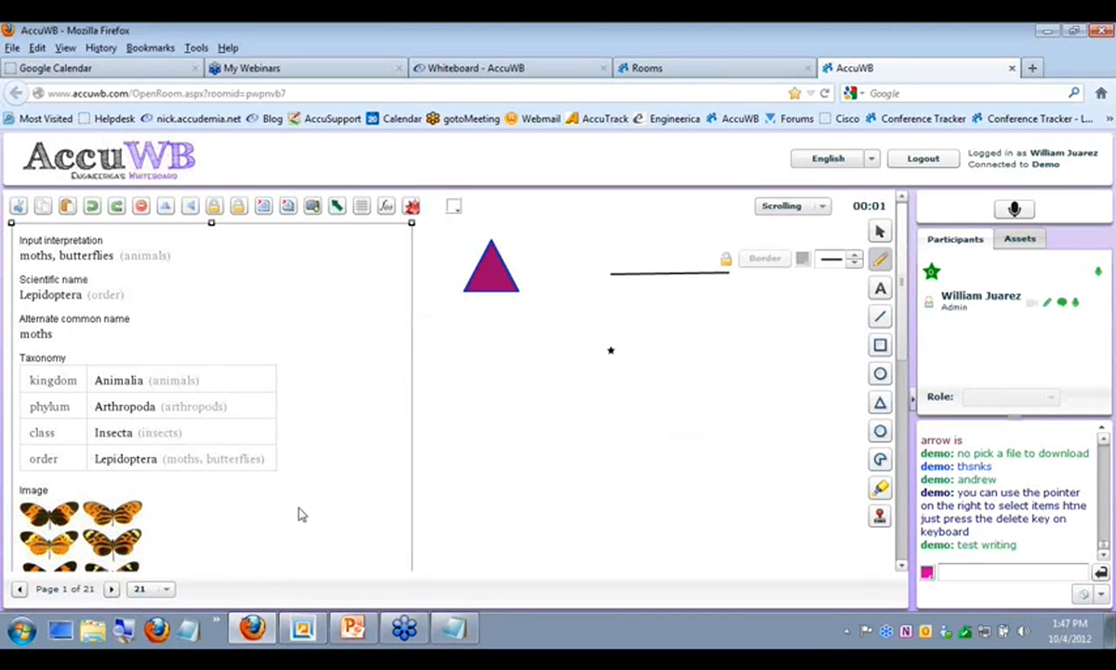
# Step: Look over the butterfly result on the whiteboard and browse the files in the room's Assets
pyautogui.scroll(-5, 307, 493)
pyautogui.scroll(5, 310, 452)
pyautogui.click(1017, 239)
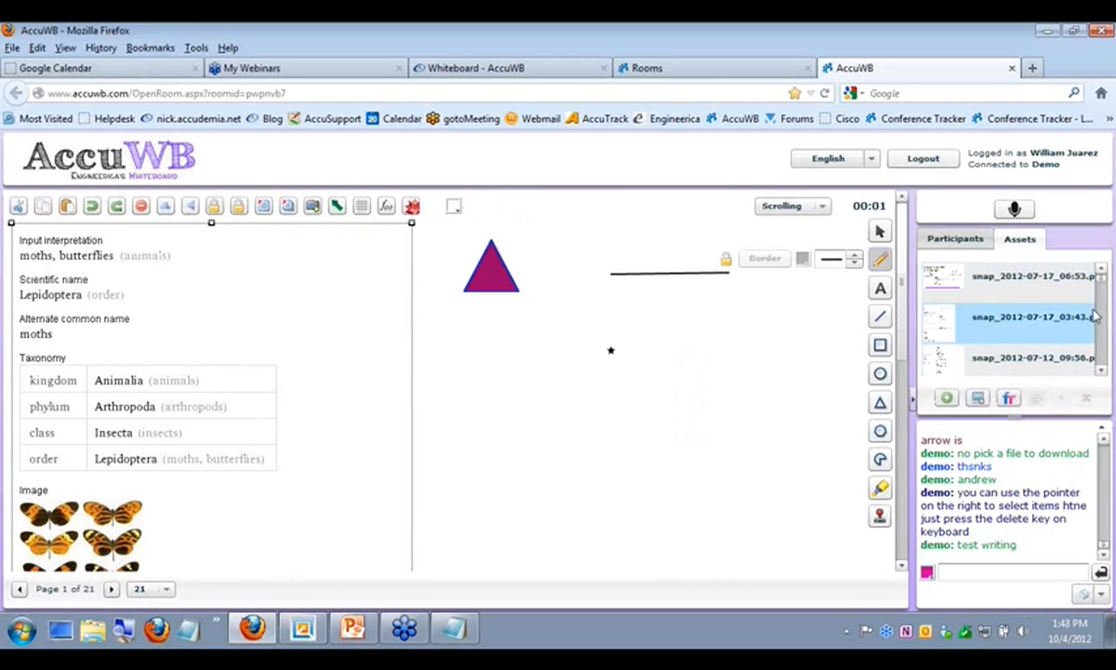
pyautogui.scroll(-5, 1095, 317)
pyautogui.scroll(1, 1112, 302)
pyautogui.scroll(-2, 1113, 307)
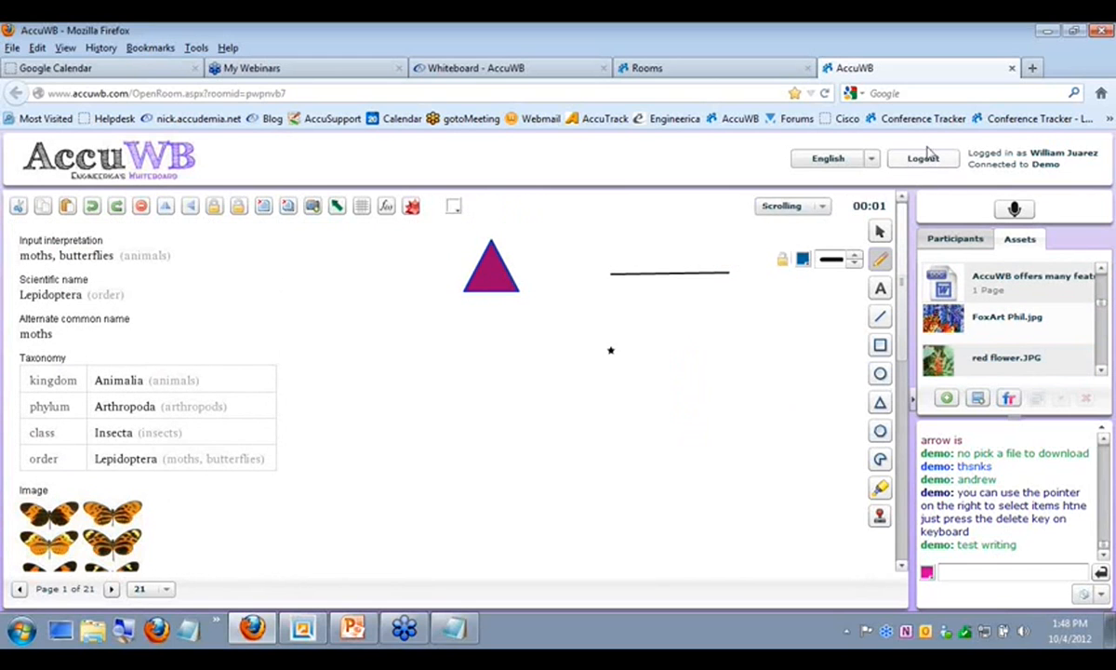
# Step: Close the whiteboard room and Rooms tabs, and switch to the AccudemiaWebinar slide show in PowerPoint
pyautogui.click(1013, 68)
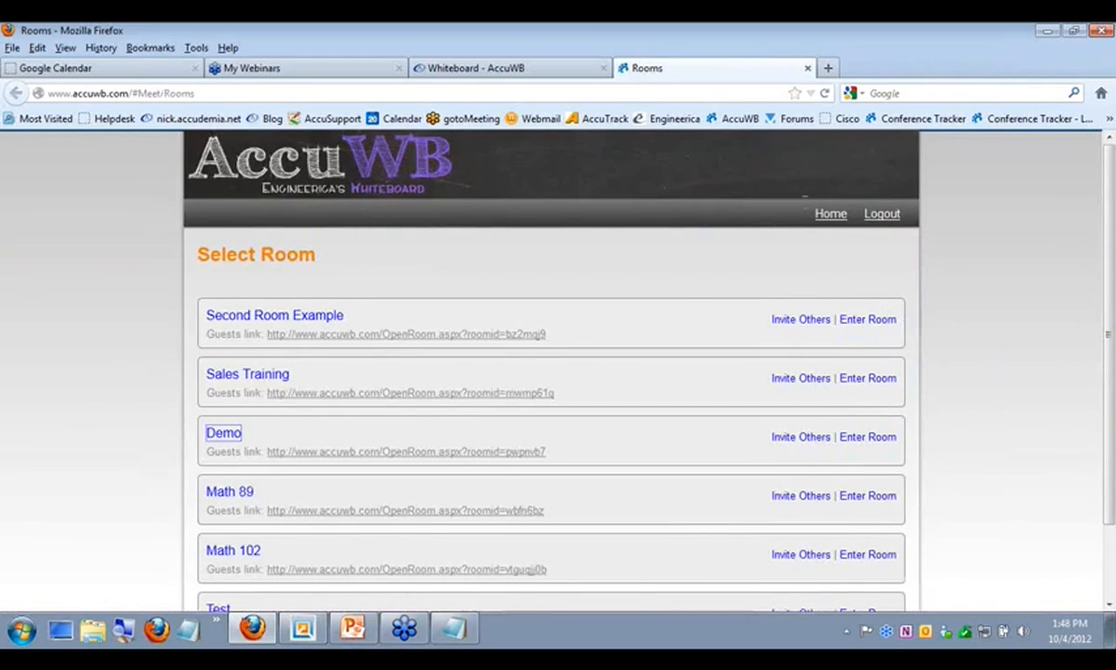
pyautogui.click(808, 68)
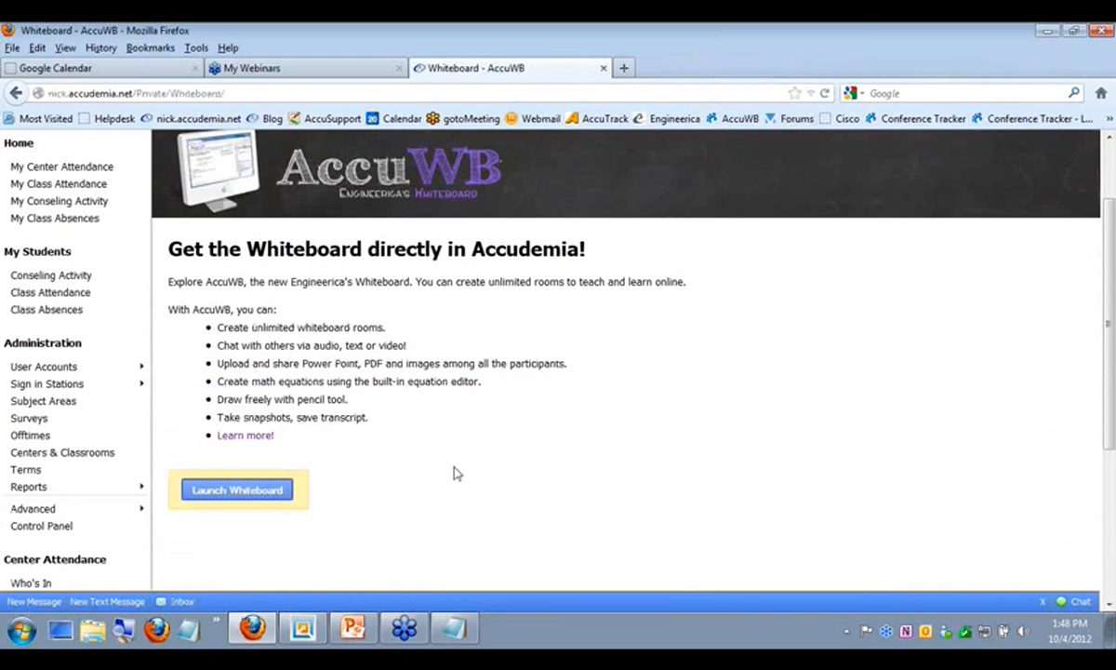
pyautogui.click(351, 629)
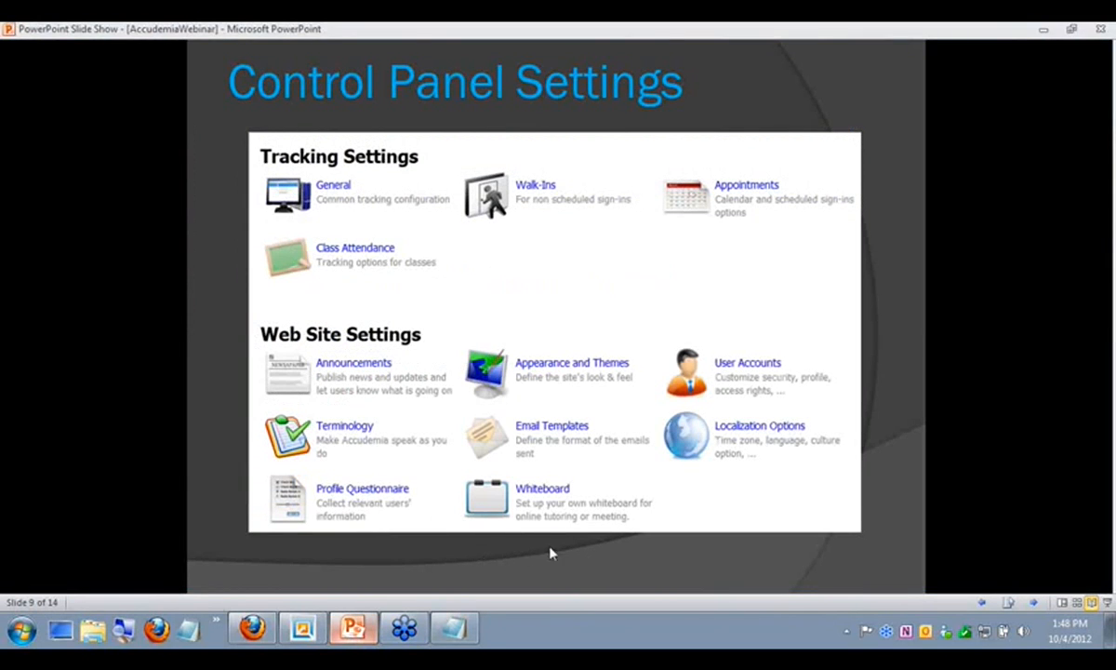
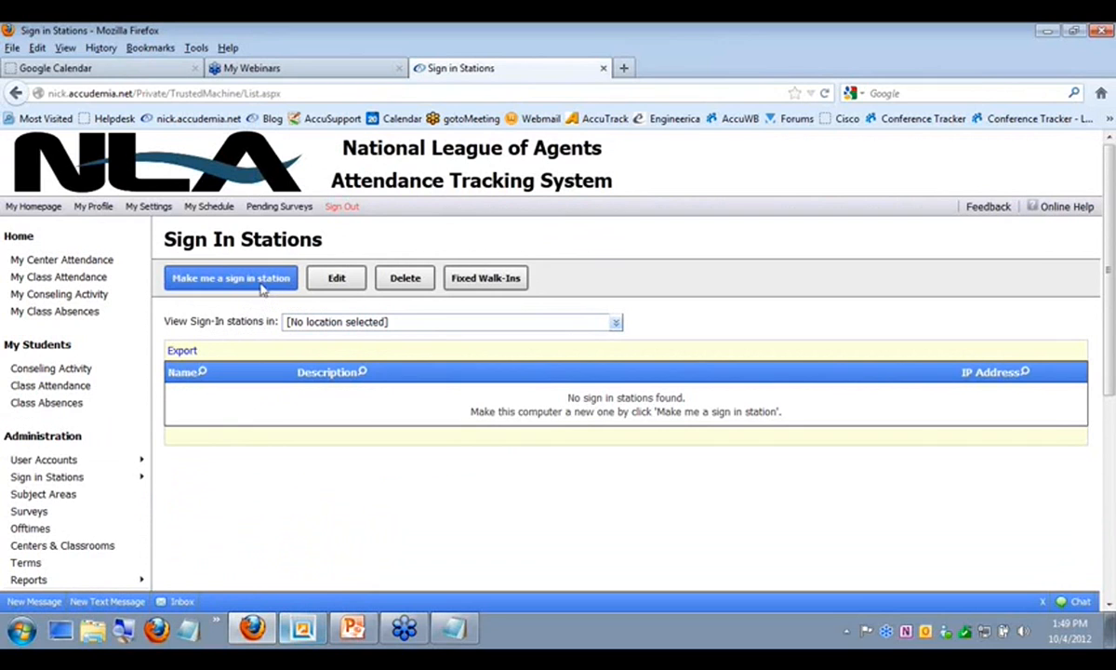
# Step: Make this computer a sign-in station at Library - Computer Lab, named NLALIB-PC001 and described as "Library Computer", and check the location choices
pyautogui.click(249, 284)
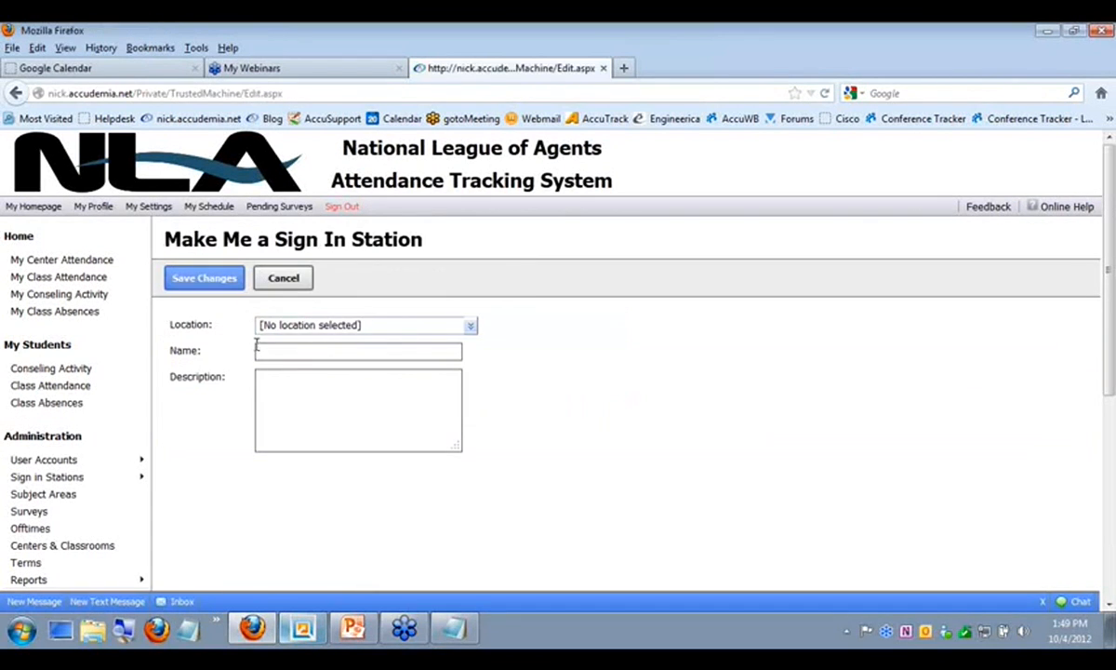
pyautogui.click(293, 323)
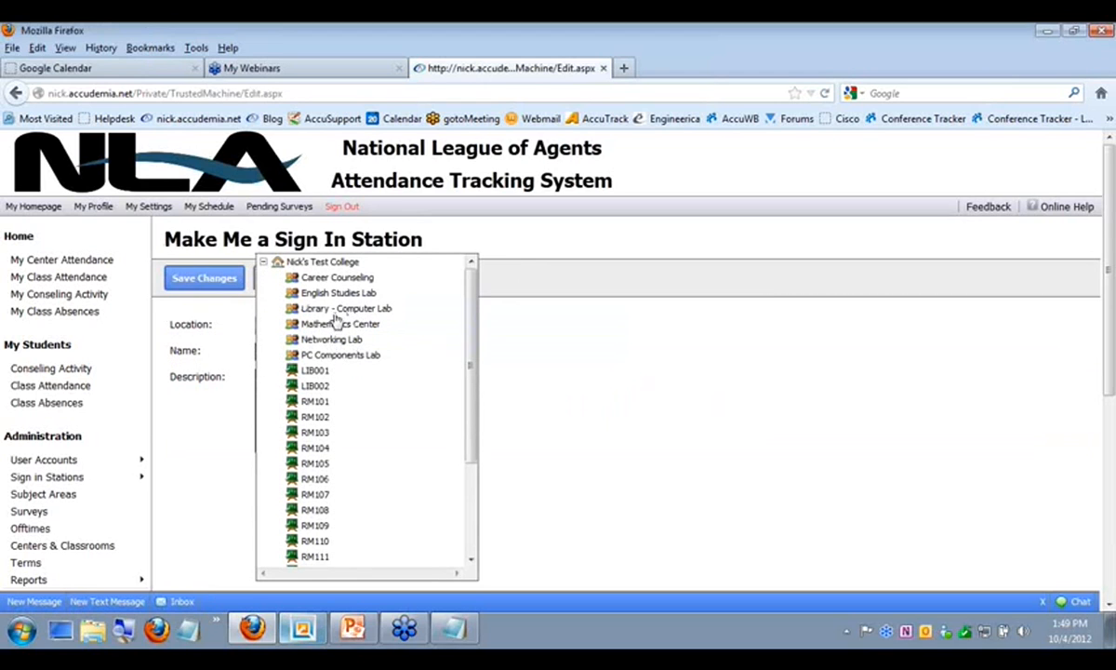
pyautogui.click(335, 308)
pyautogui.click(301, 350)
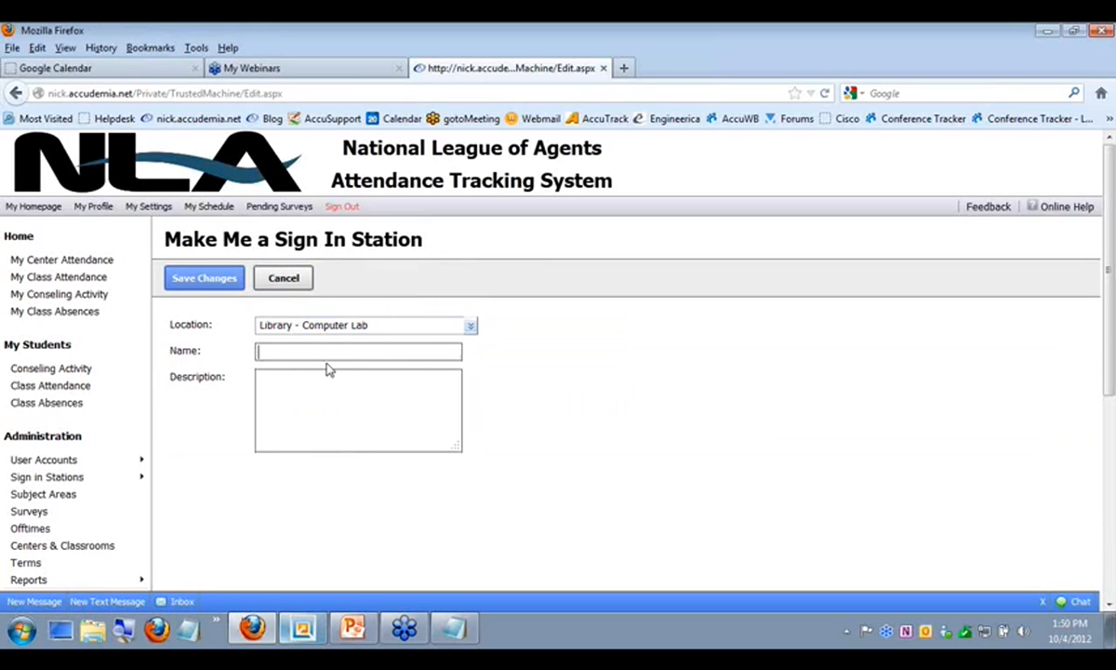
pyautogui.write('NL')
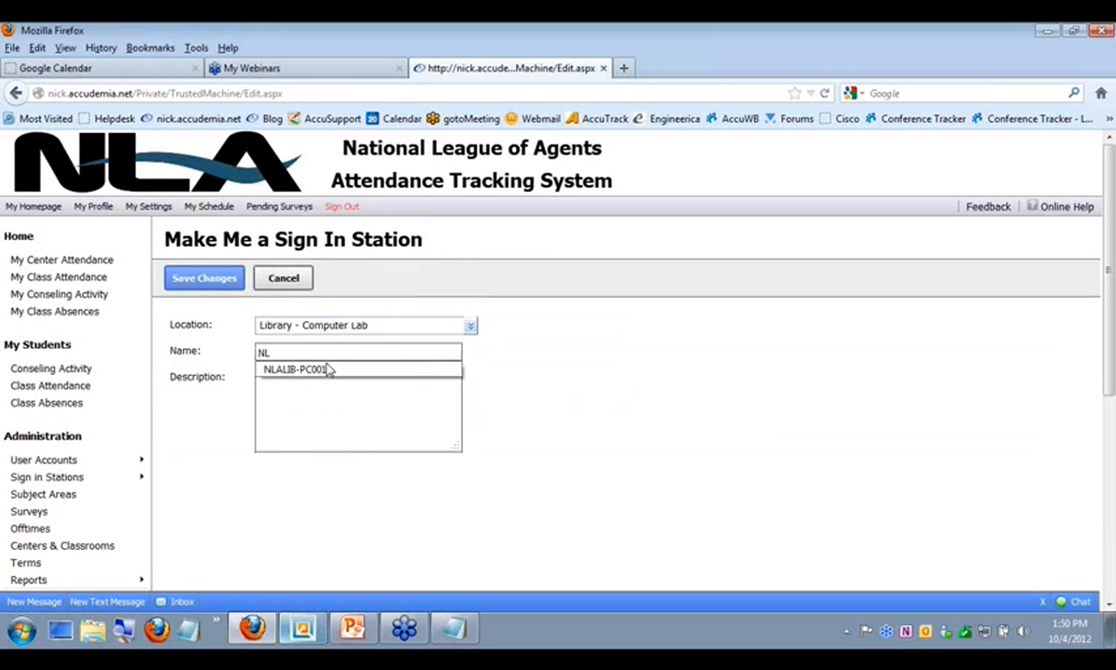
pyautogui.click(325, 372)
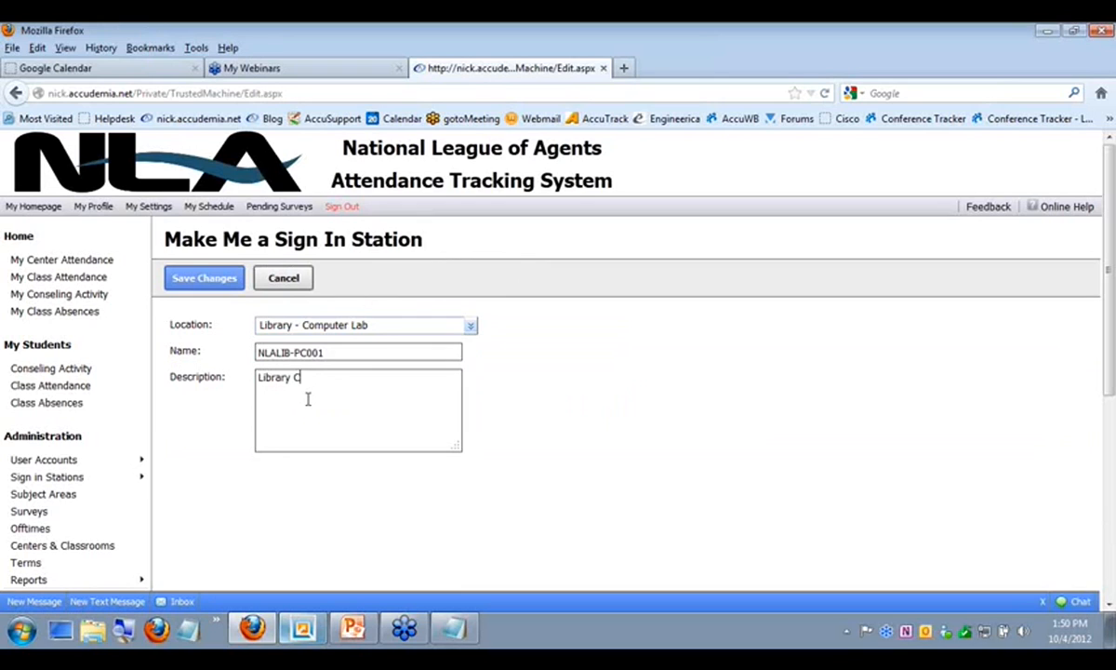
pyautogui.write('mputer')
pyautogui.click(227, 284)
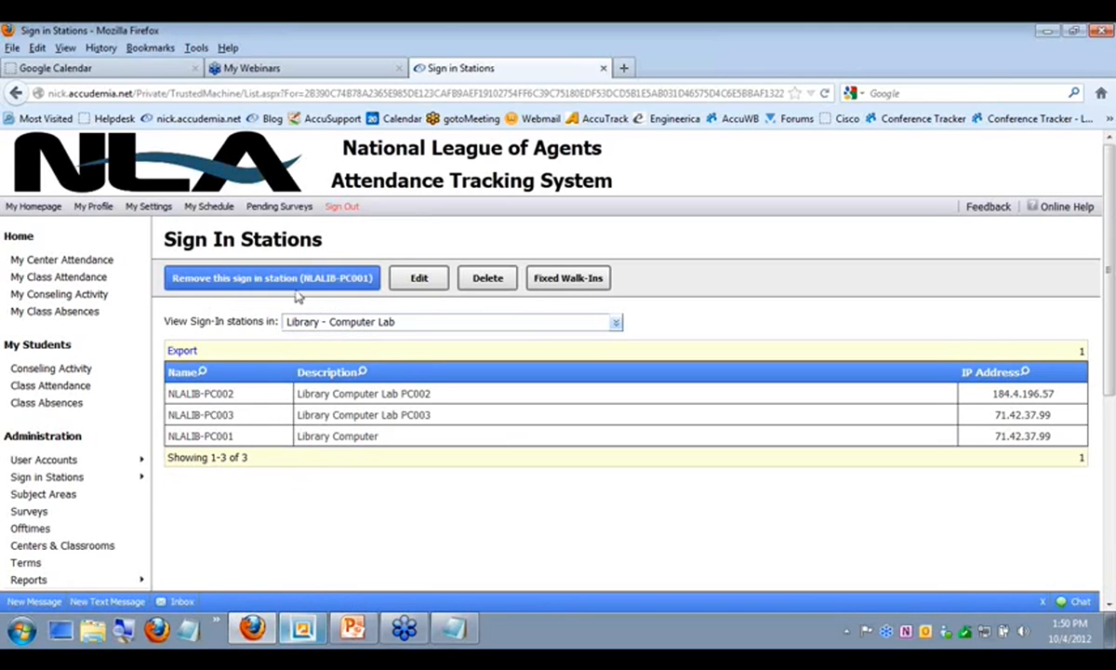
pyautogui.click(321, 323)
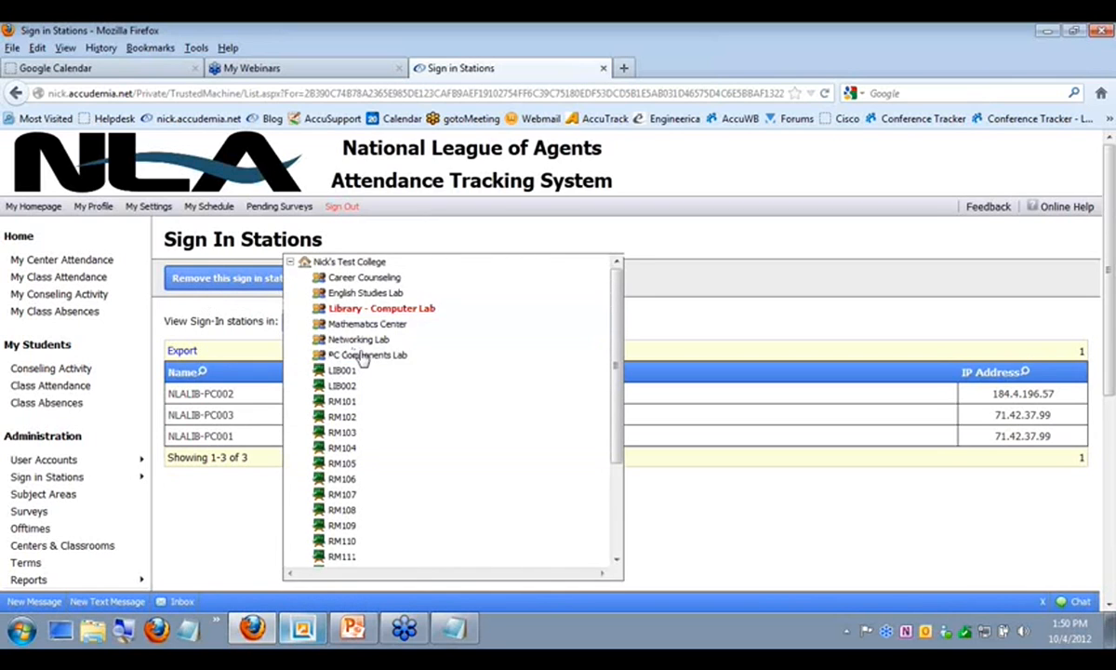
pyautogui.click(225, 310)
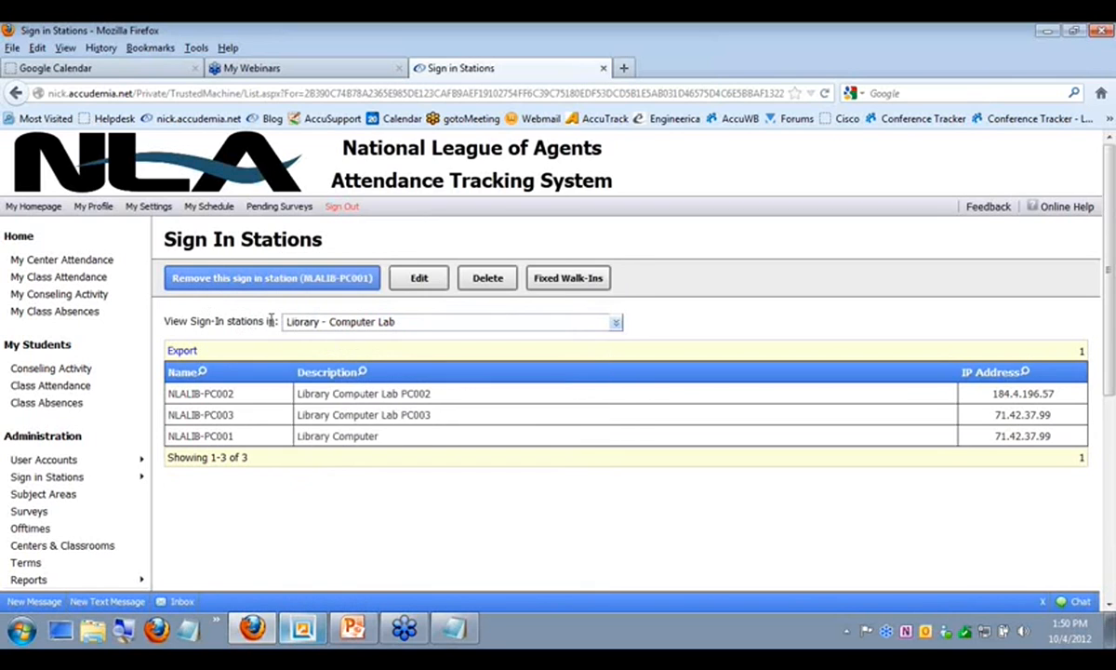
# Step: Sign out of the administration site and submit a student's user ID at the Library Computer Lab sign-in station
pyautogui.click(354, 217)
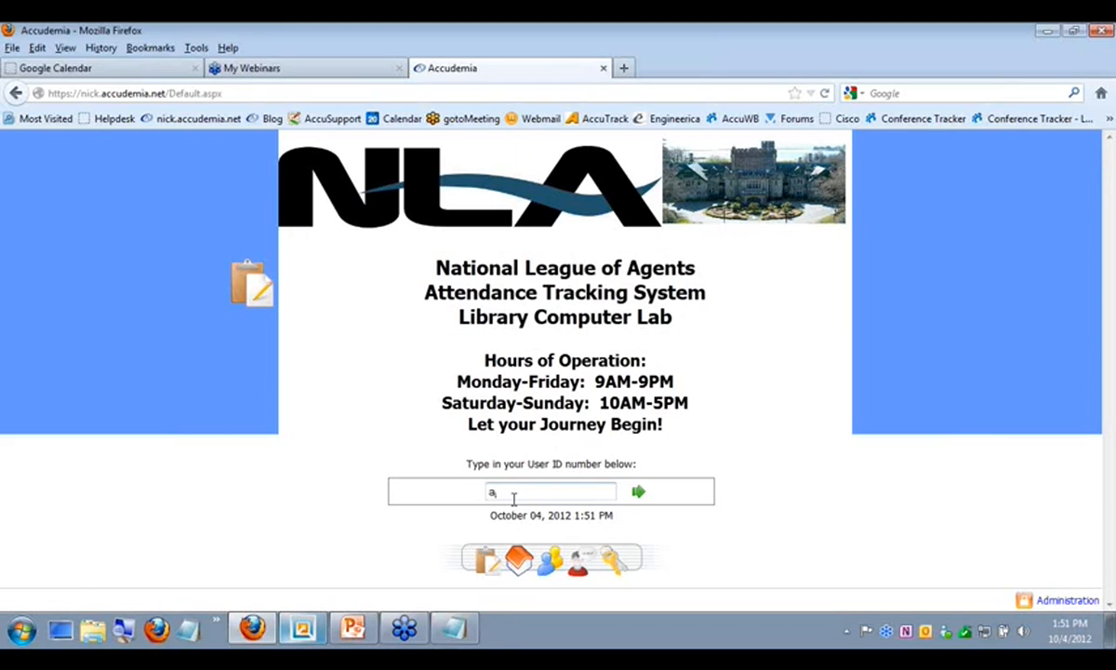
pyautogui.write('88888888')
pyautogui.press('Return')
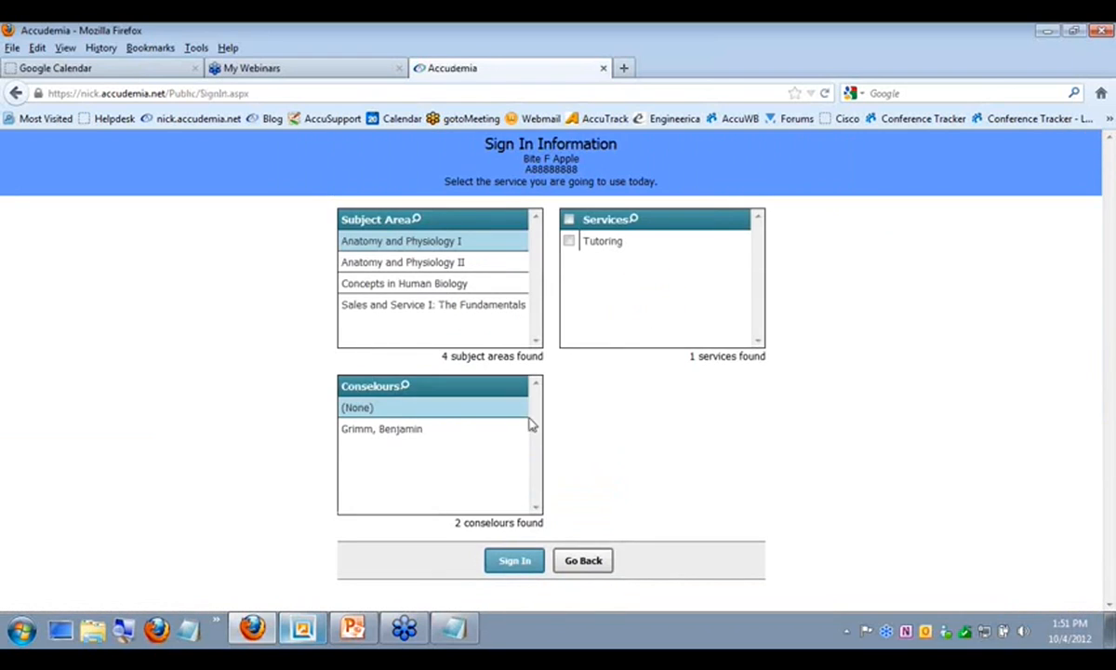
# Step: Sign the student in for Anatomy and Physiology I with the Tutoring service and the named counselor, and highlight the confirmation message
pyautogui.click(569, 244)
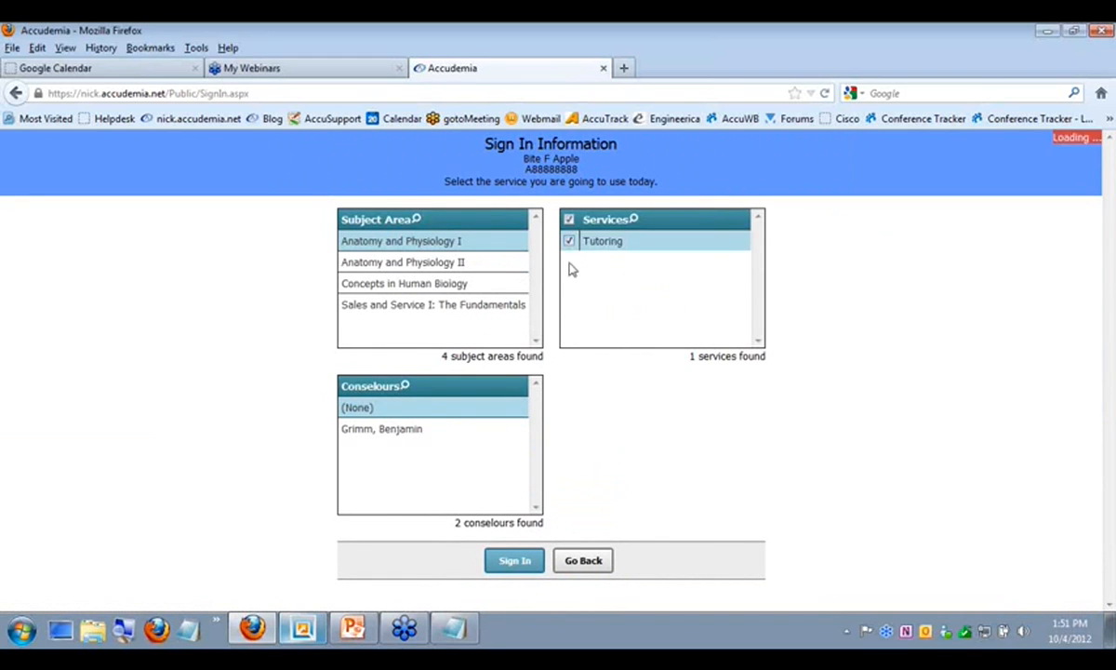
pyautogui.click(378, 432)
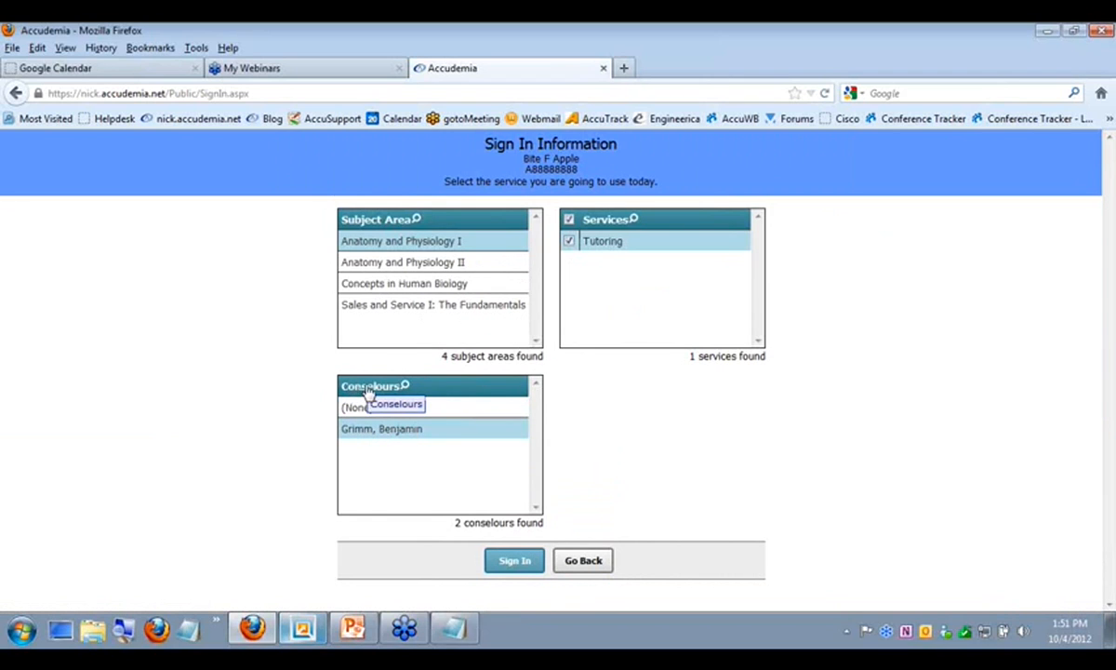
pyautogui.click(514, 560)
pyautogui.click(516, 405)
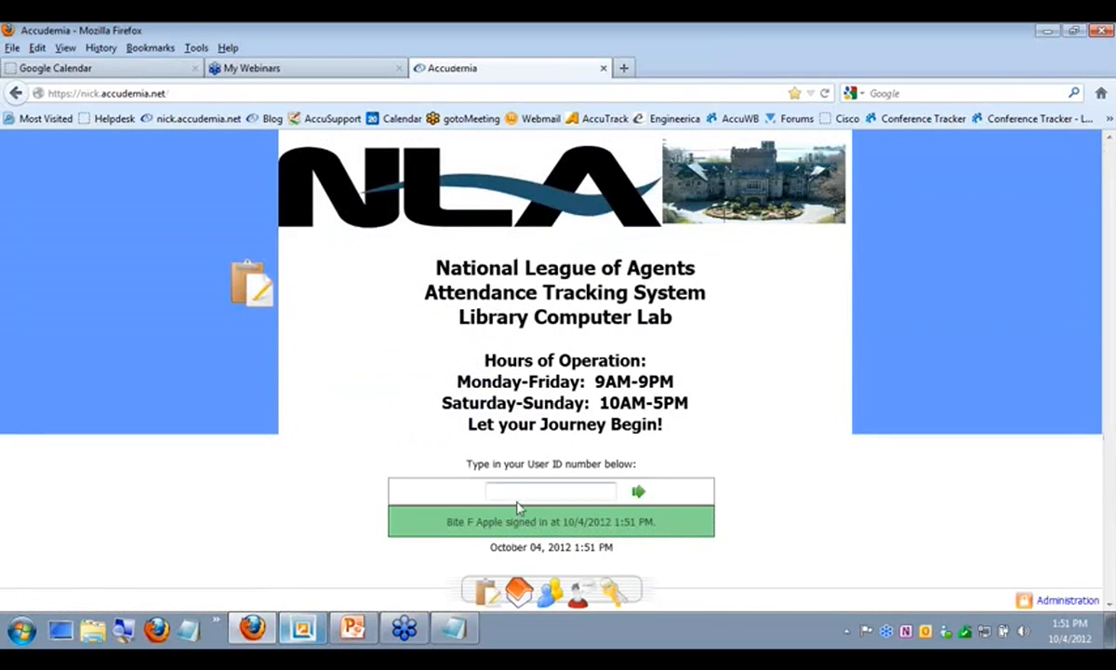
pyautogui.moveTo(447, 524); pyautogui.dragTo(654, 524)
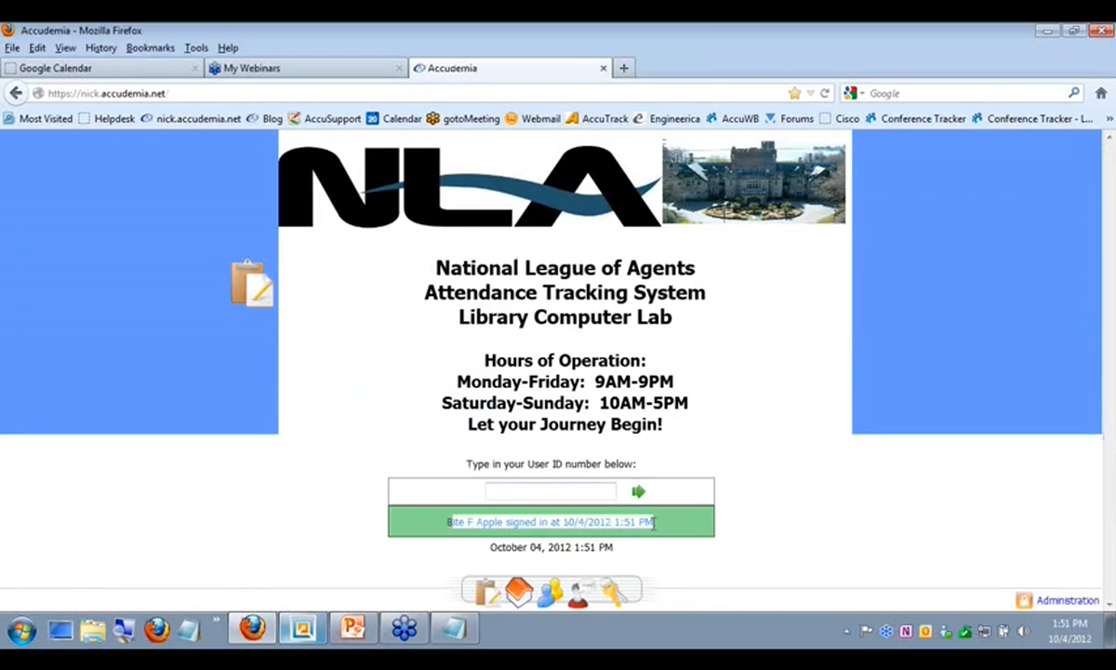
# Step: Submit the student's user ID again to sign out, look over the Tutor Questionaire survey, and cancel it
pyautogui.click(521, 491)
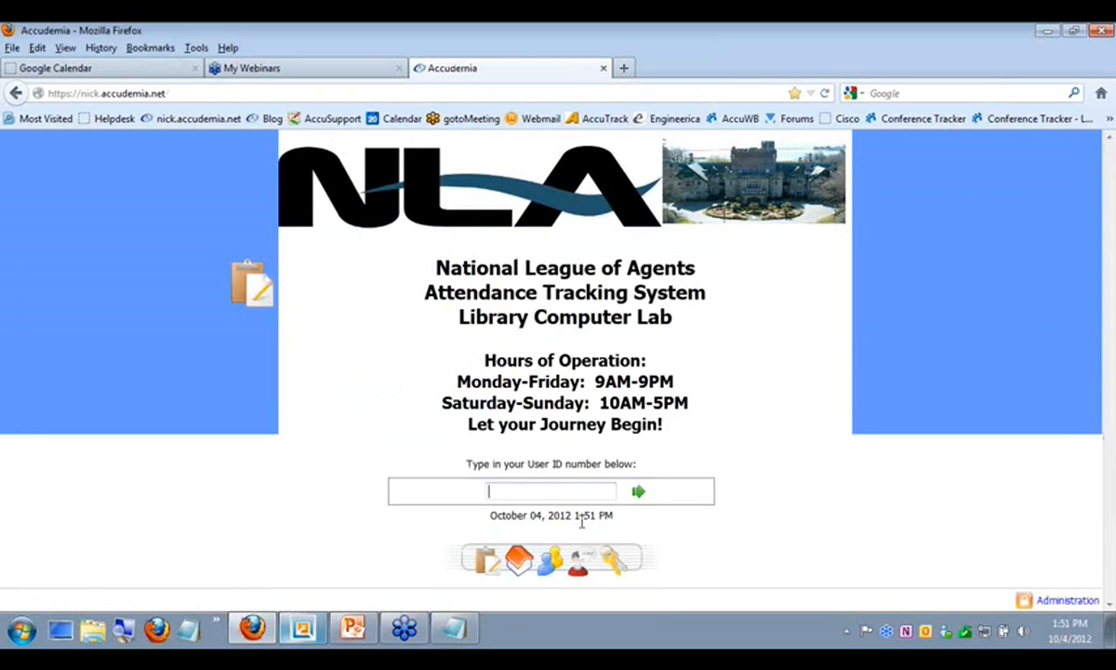
pyautogui.write('a88888888')
pyautogui.press('Return')
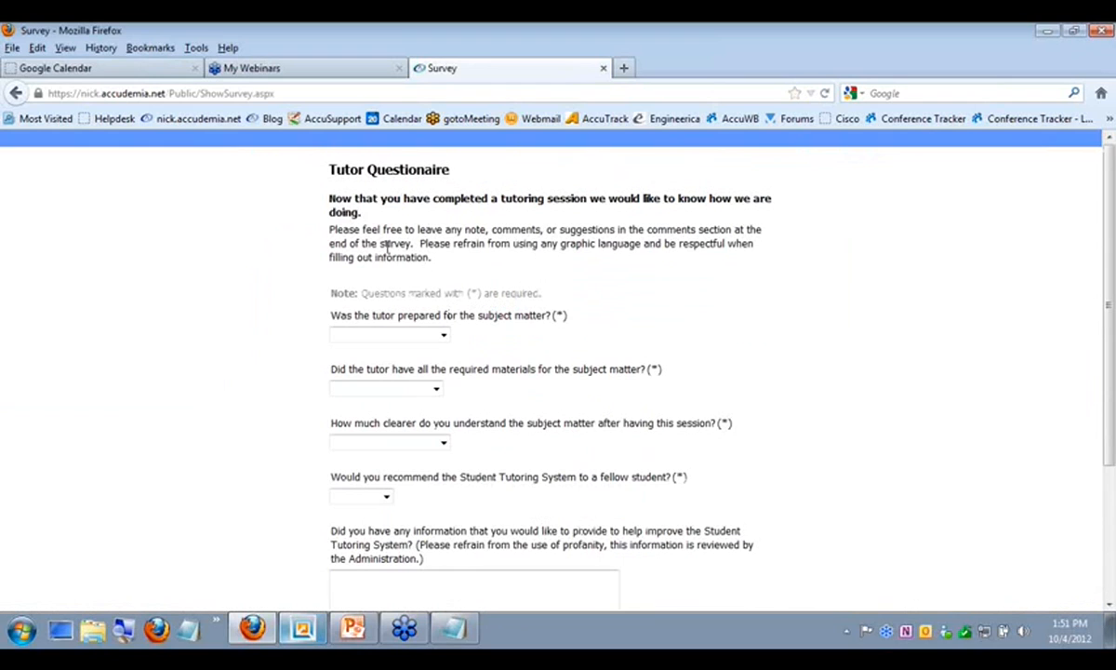
pyautogui.moveTo(331, 168); pyautogui.dragTo(369, 177)
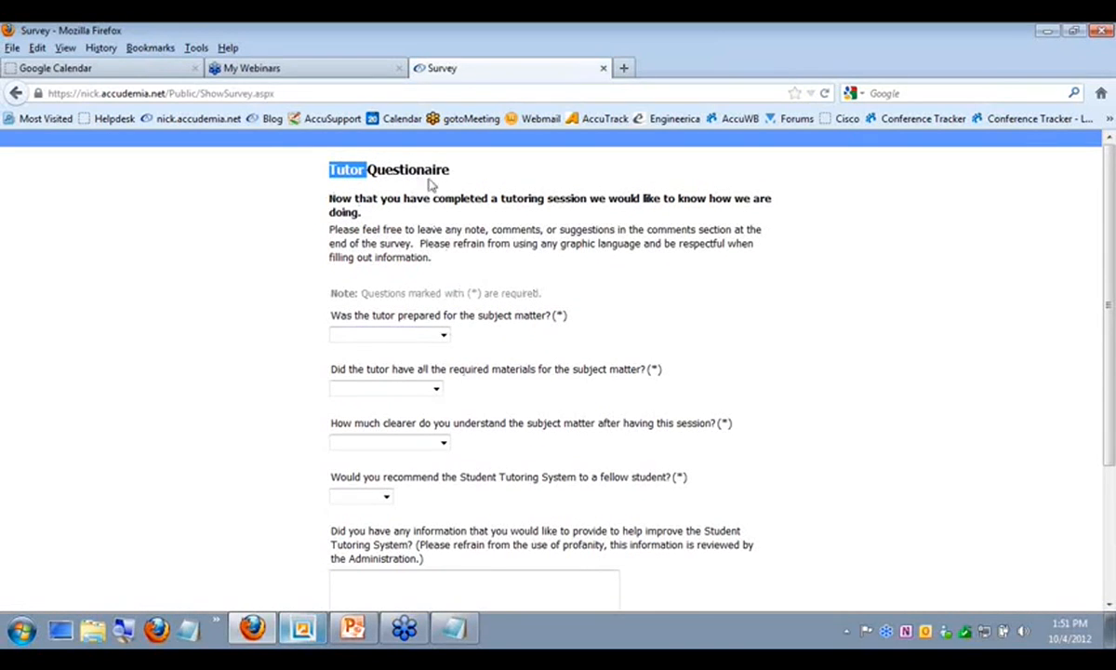
pyautogui.scroll(-3, 523, 467)
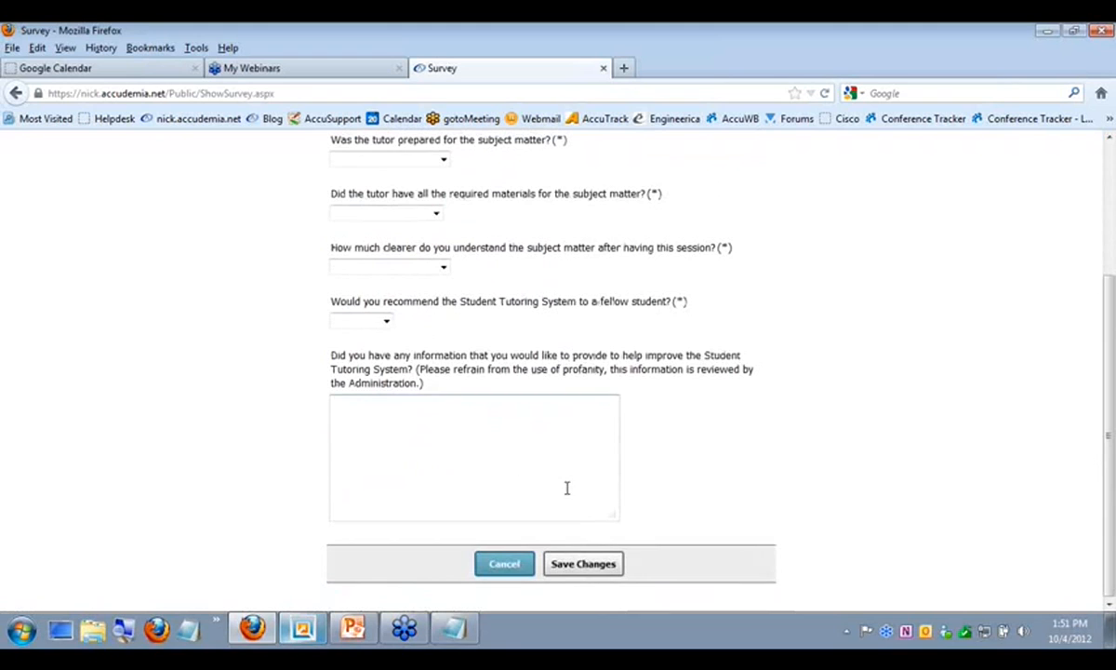
pyautogui.click(518, 570)
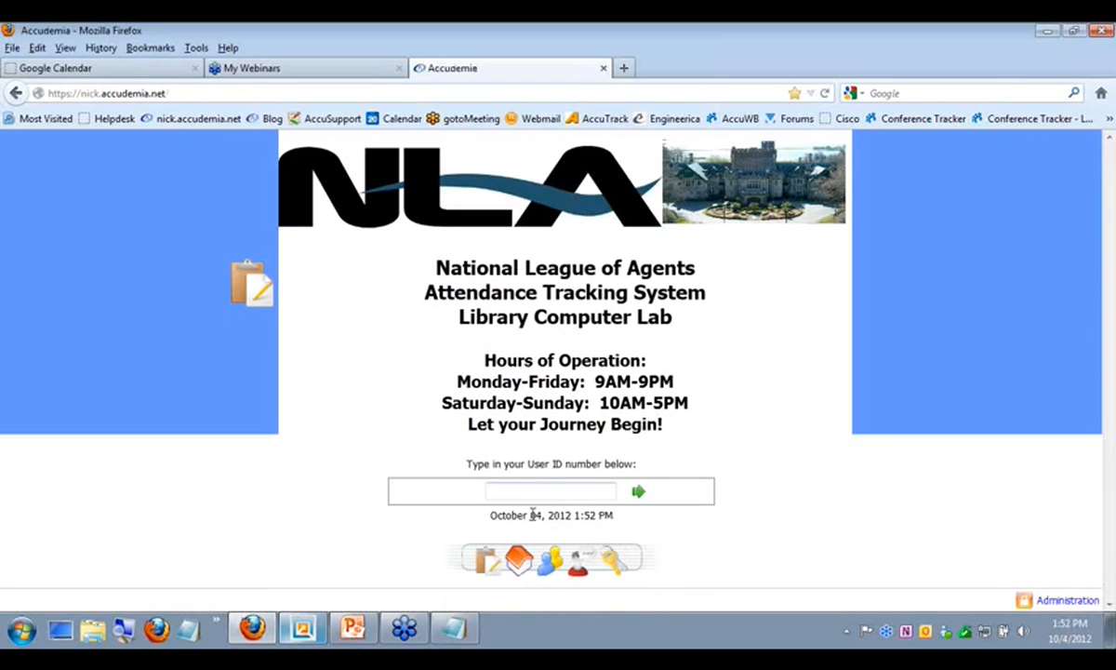
# Step: Log in to the administration site from the sign-in station with the administrator's user ID and account password
pyautogui.click(579, 491)
pyautogui.click(584, 508)
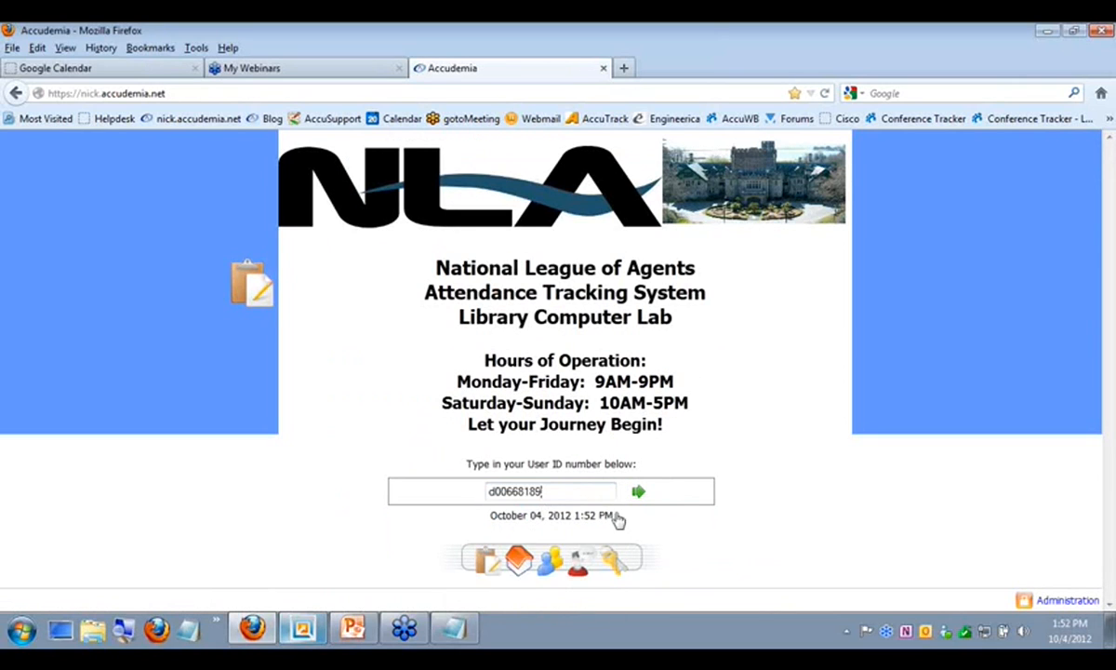
pyautogui.click(638, 492)
pyautogui.click(512, 510)
pyautogui.press('Return')
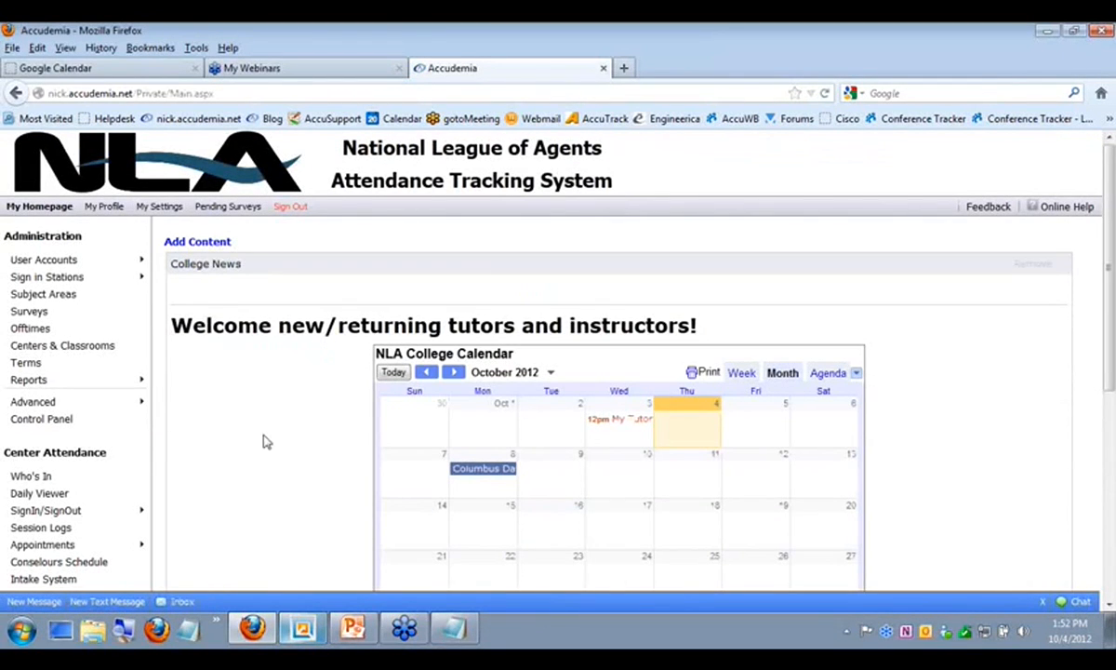
# Step: Open the Control Panel, and switch to the PowerPoint slide show and advance it to the Importing College Data slide
pyautogui.scroll(-5, 265, 445)
pyautogui.scroll(5, 276, 503)
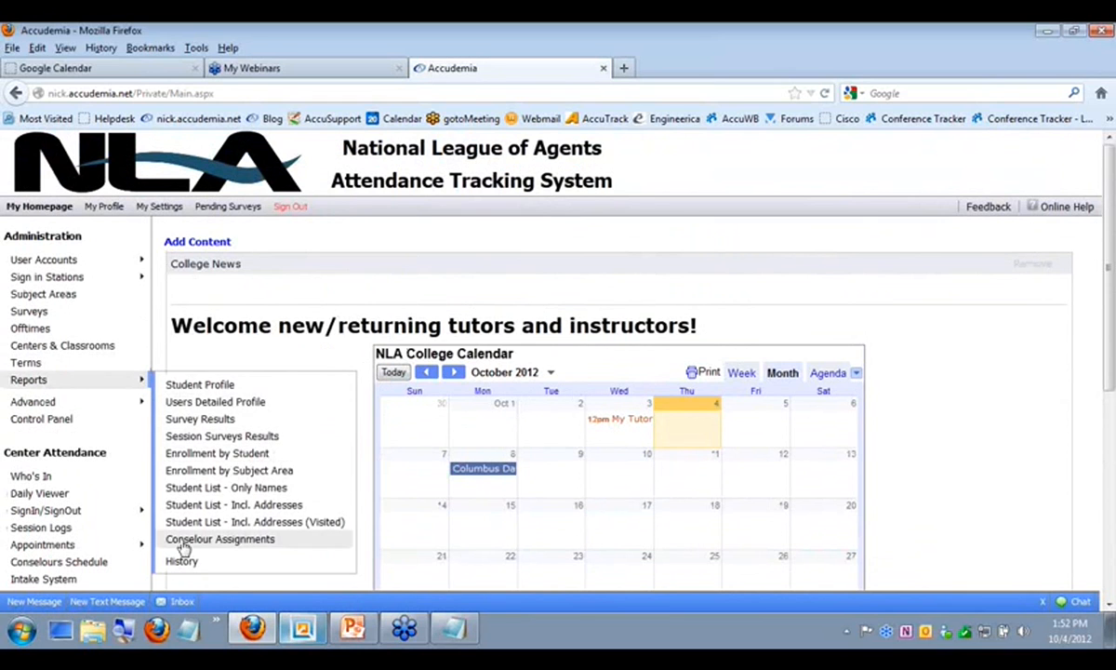
pyautogui.scroll(-2, 65, 446)
pyautogui.click(80, 331)
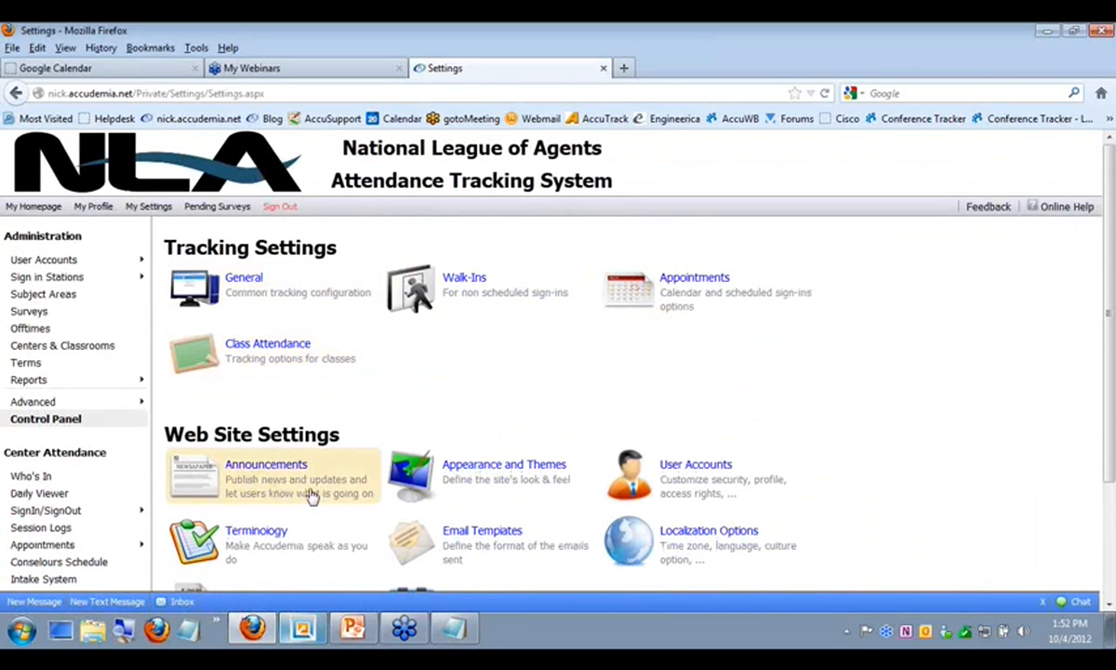
pyautogui.click(358, 632)
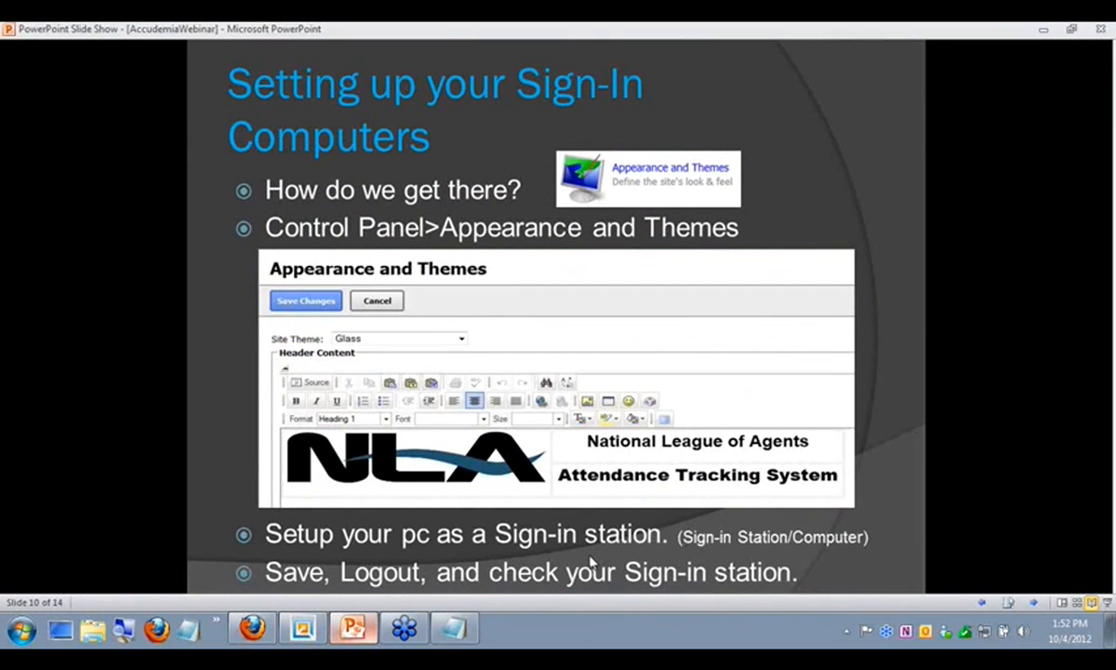
pyautogui.click(539, 565)
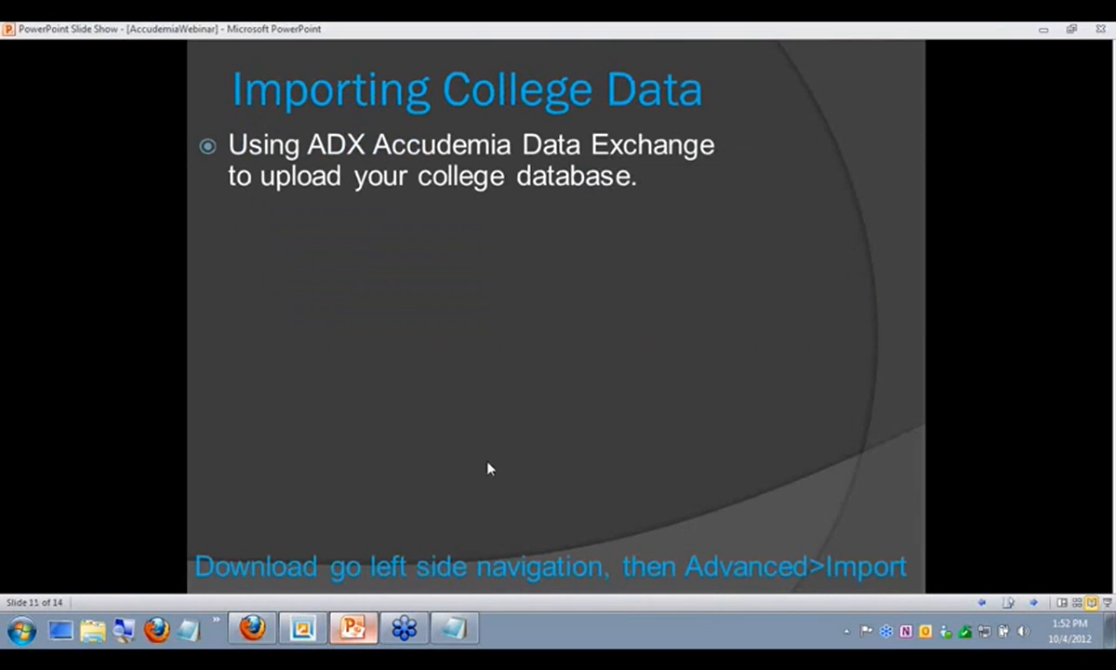
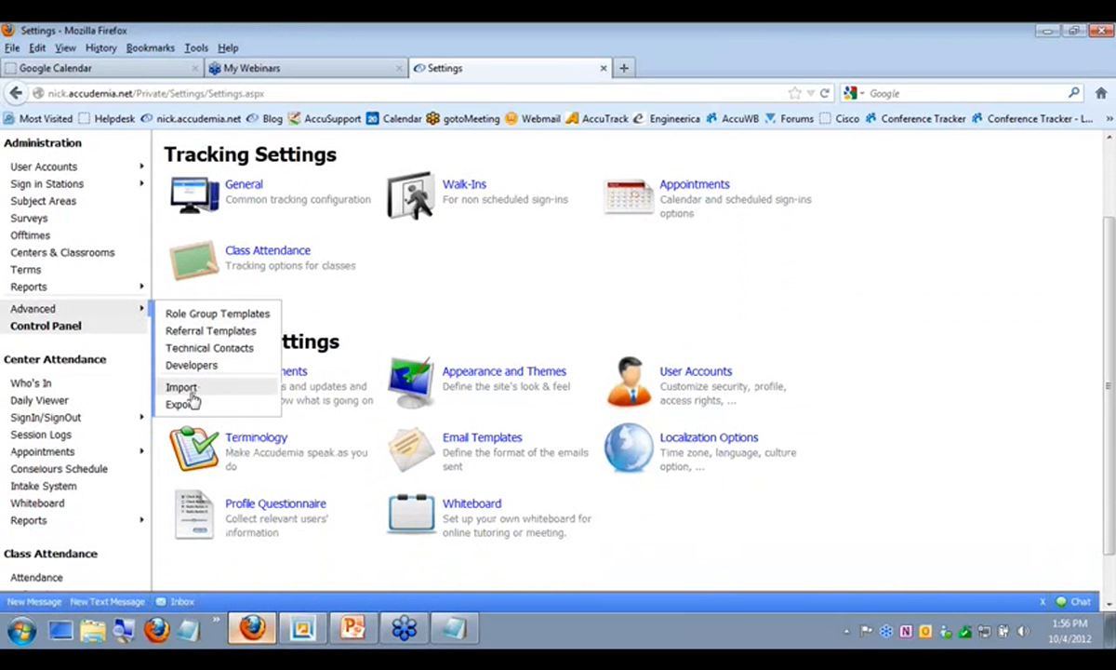
# Step: Open the data import page, review the Accudemia Data Exchange overview, and download the latest ADX version's setup.exe
pyautogui.click(182, 384)
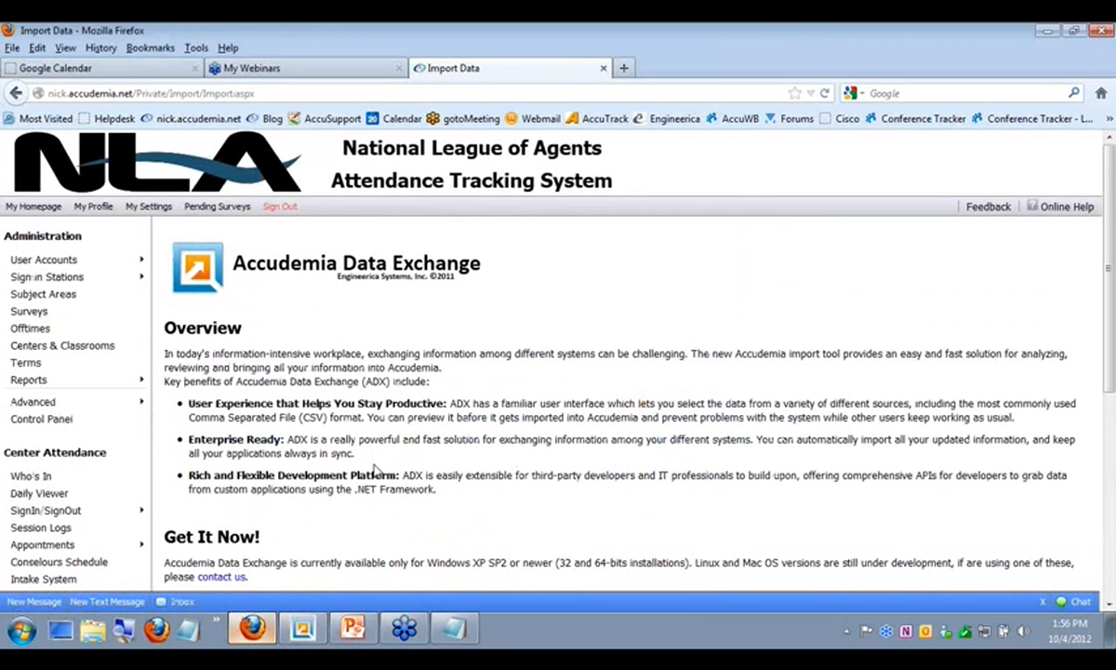
pyautogui.scroll(-4, 381, 461)
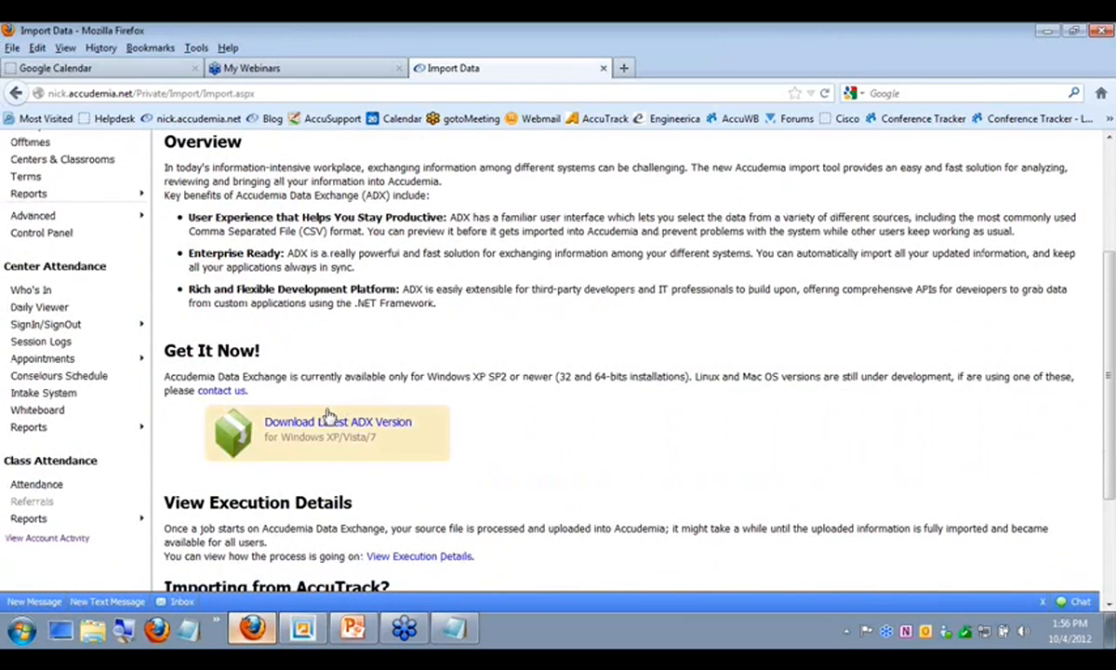
pyautogui.scroll(2, 310, 433)
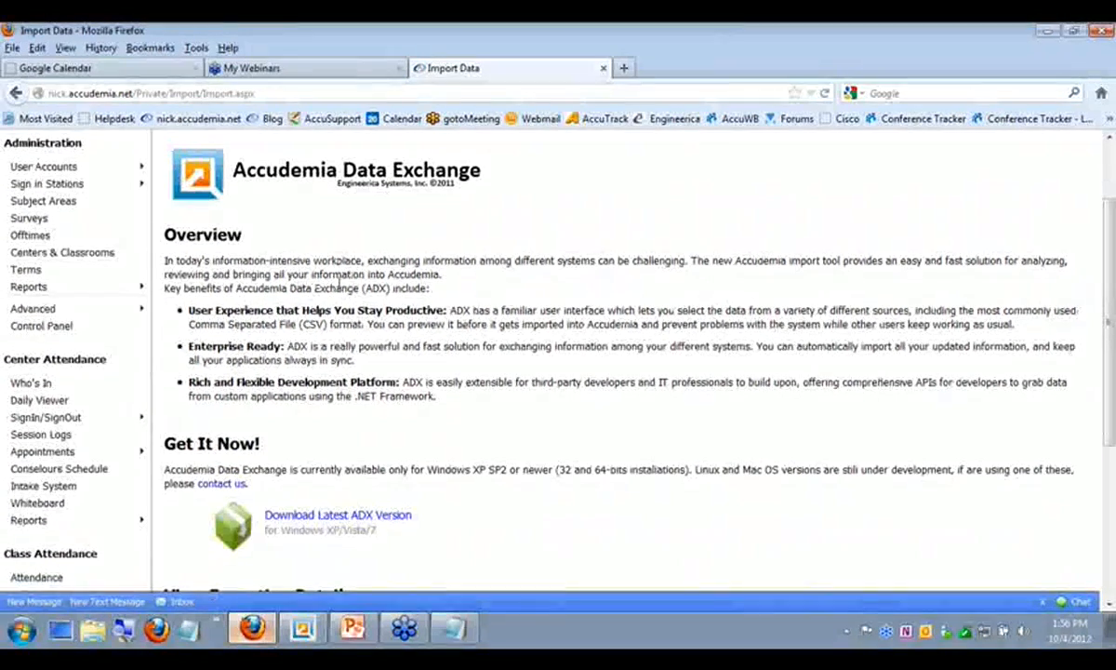
pyautogui.scroll(-2, 294, 368)
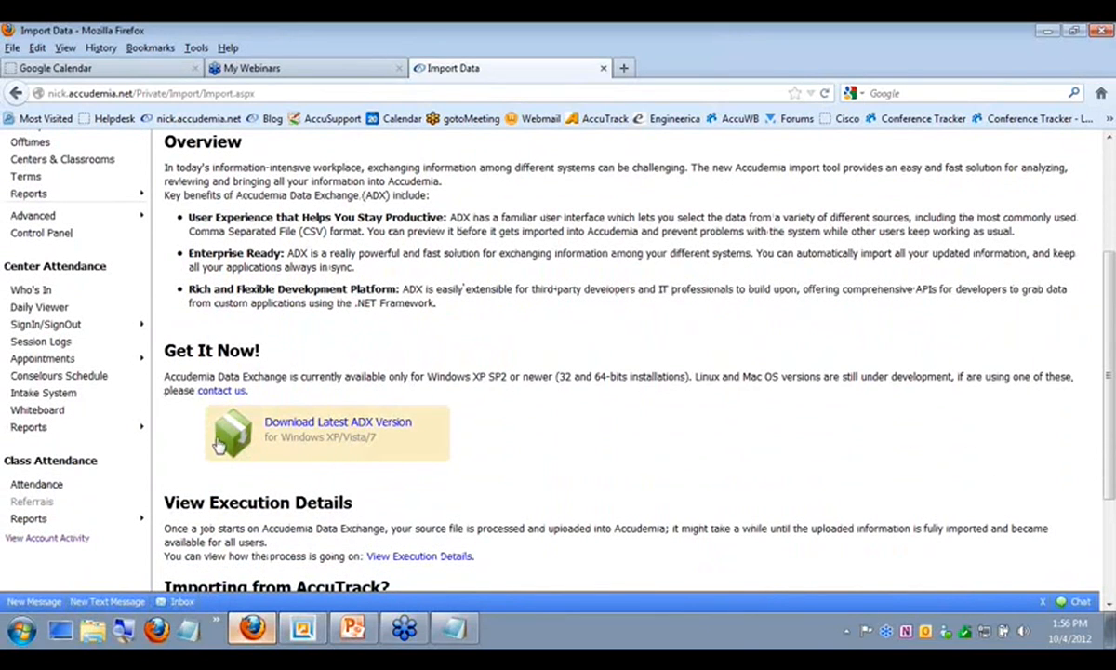
pyautogui.click(327, 437)
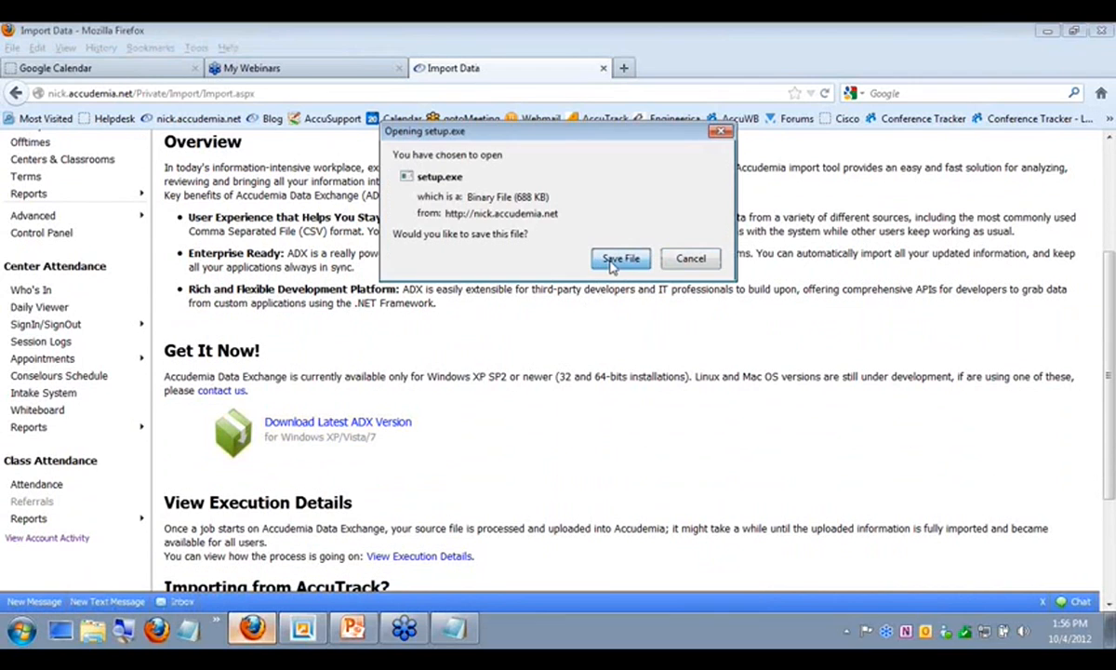
pyautogui.click(618, 260)
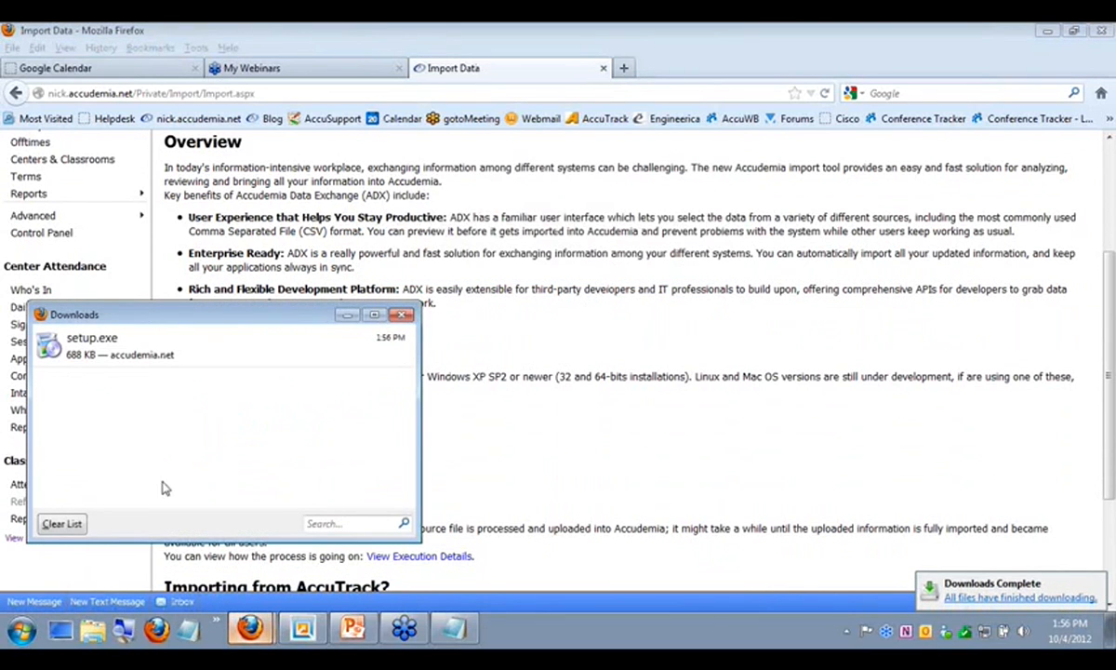
# Step: Run the downloaded setup.exe to launch Accudemia Data Exchange, and clear and close the browser's download list
pyautogui.doubleClick(130, 361)
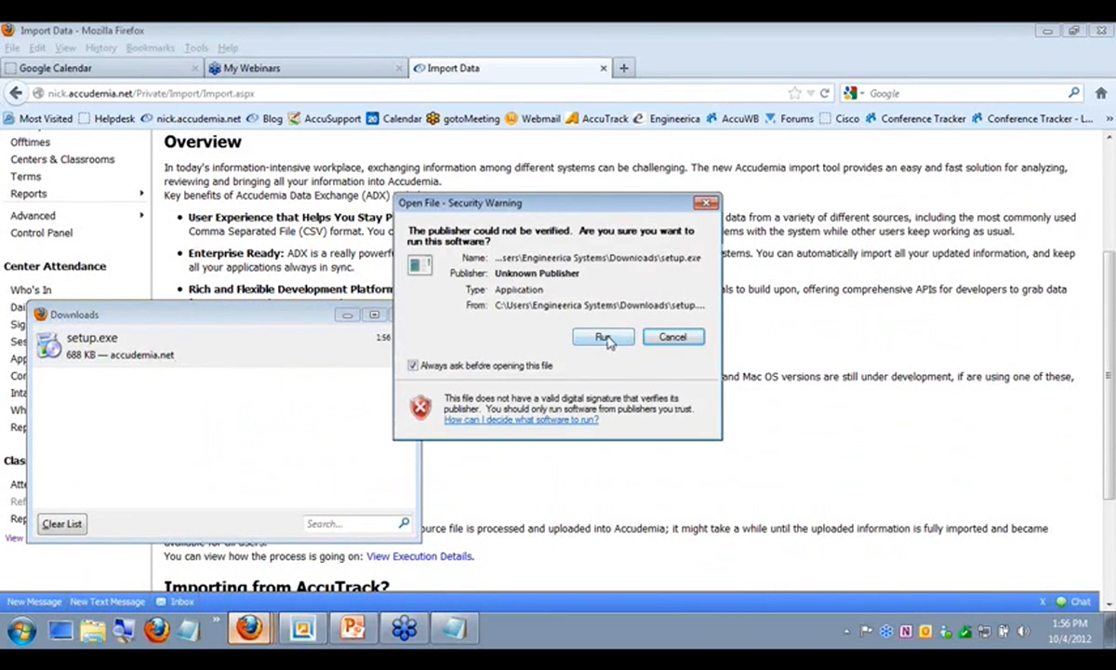
pyautogui.click(603, 337)
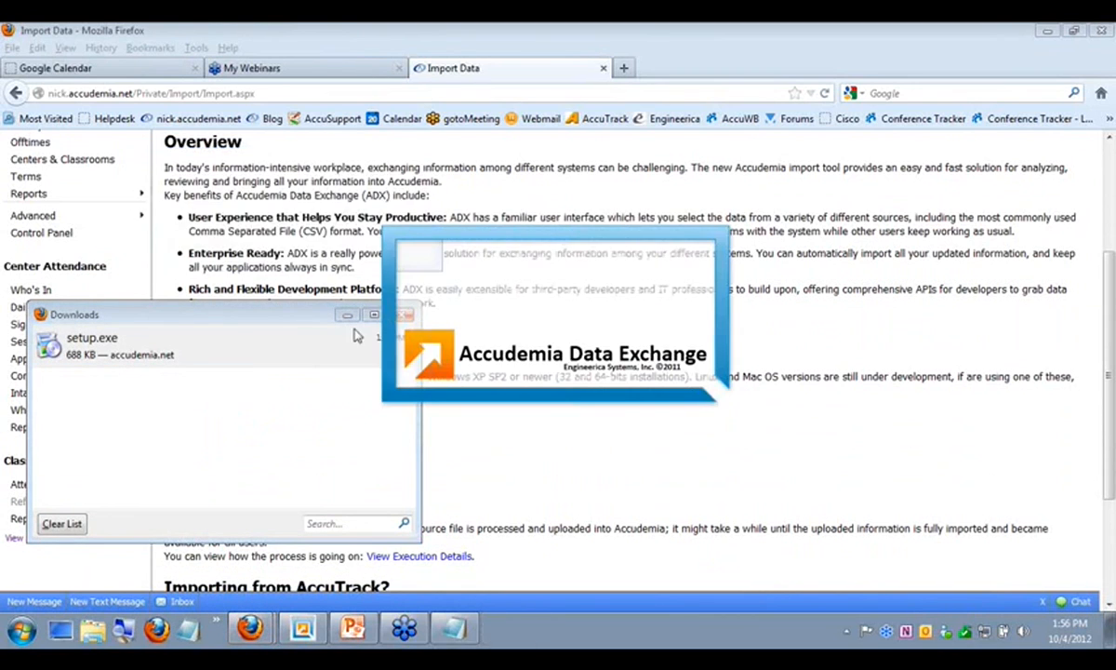
pyautogui.click(78, 524)
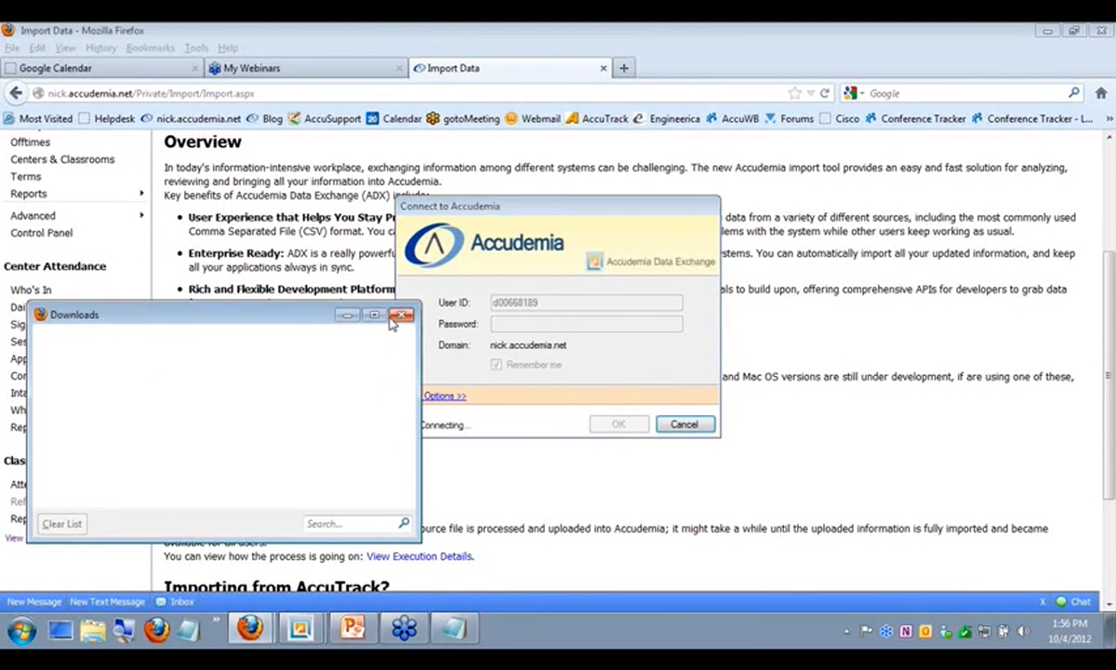
pyautogui.click(400, 316)
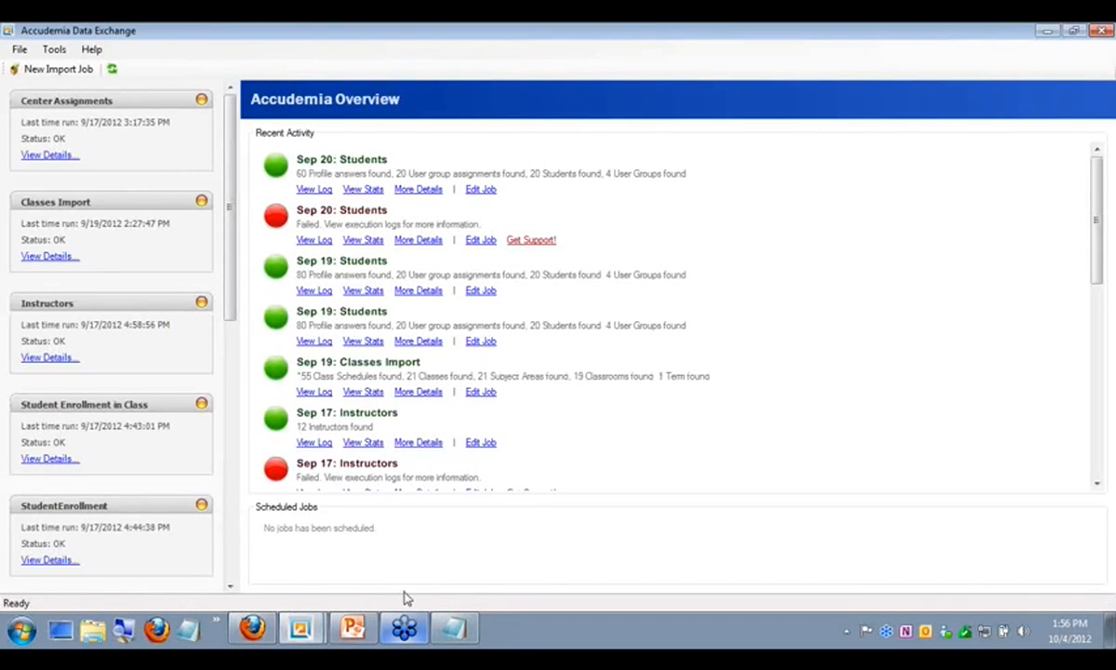
# Step: Close the newly launched Accudemia Data Exchange window, switch to the one already running, and look through its import jobs
pyautogui.click(1100, 33)
pyautogui.click(316, 626)
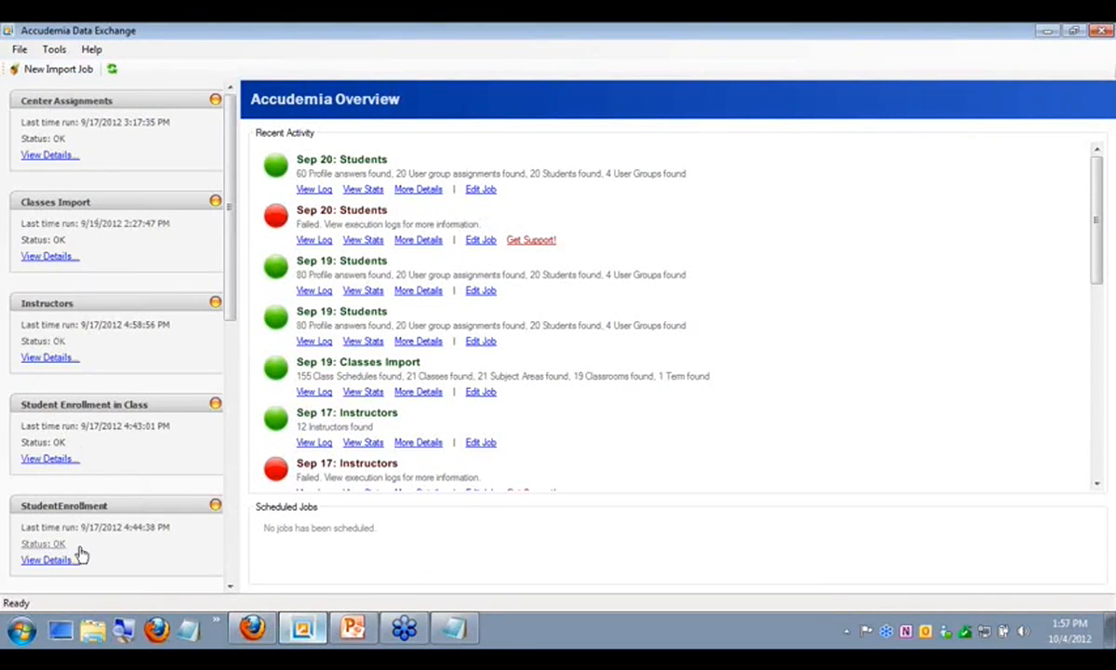
pyautogui.scroll(-3, 104, 511)
pyautogui.scroll(-3, 99, 491)
pyautogui.scroll(6, 95, 481)
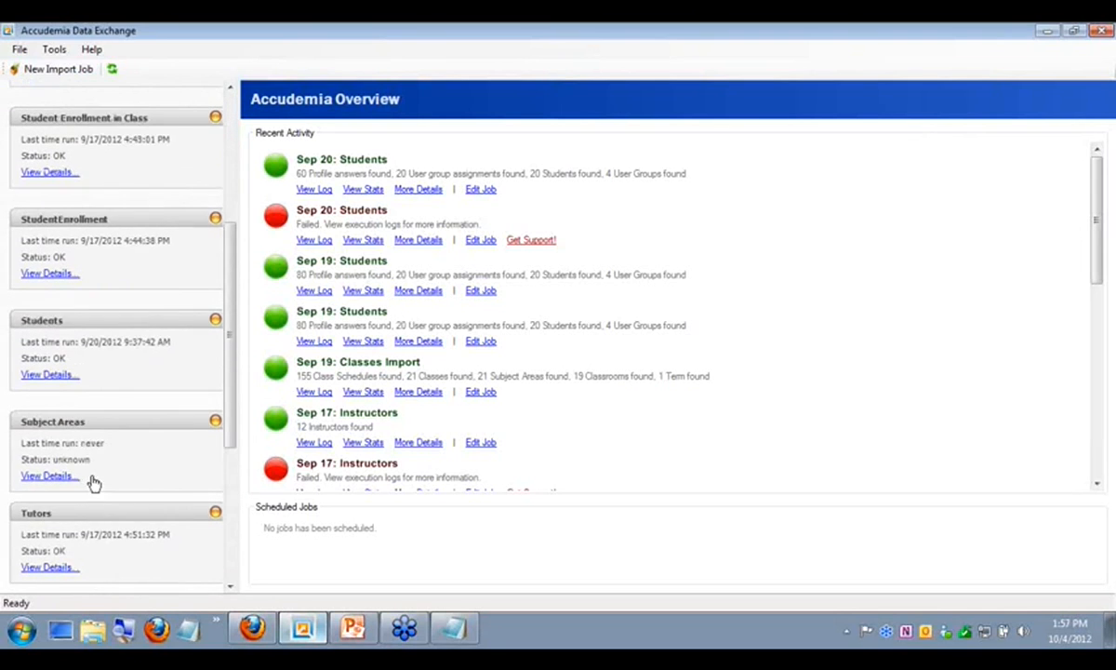
# Step: Start a new import job, continue to choosing a data source, and open the list of data source types
pyautogui.click(50, 75)
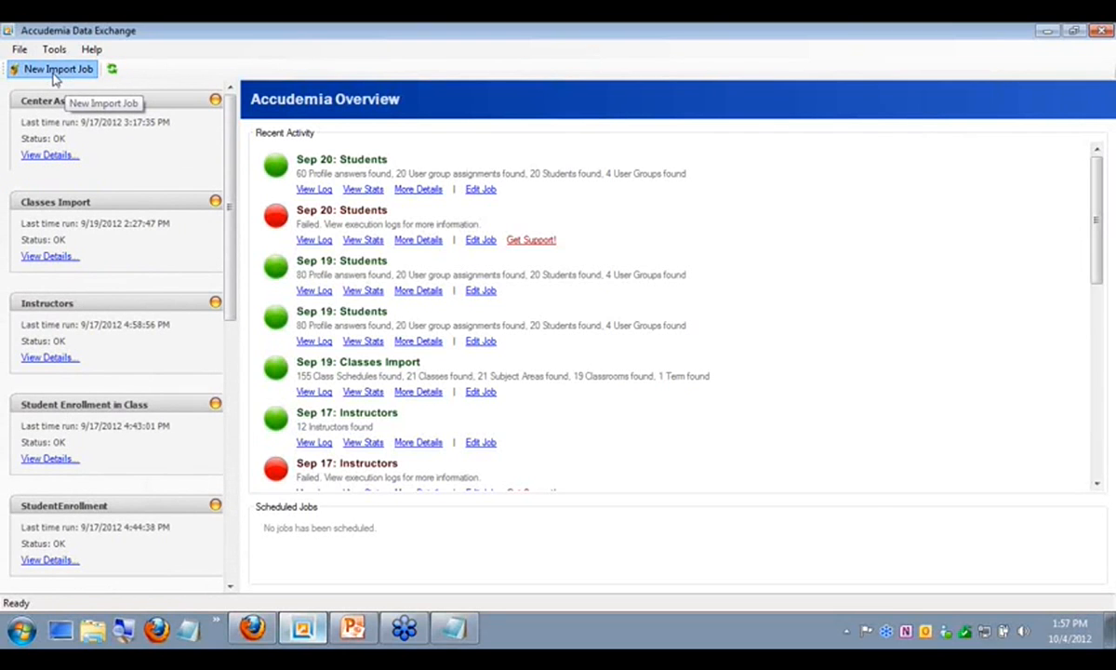
pyautogui.click(744, 505)
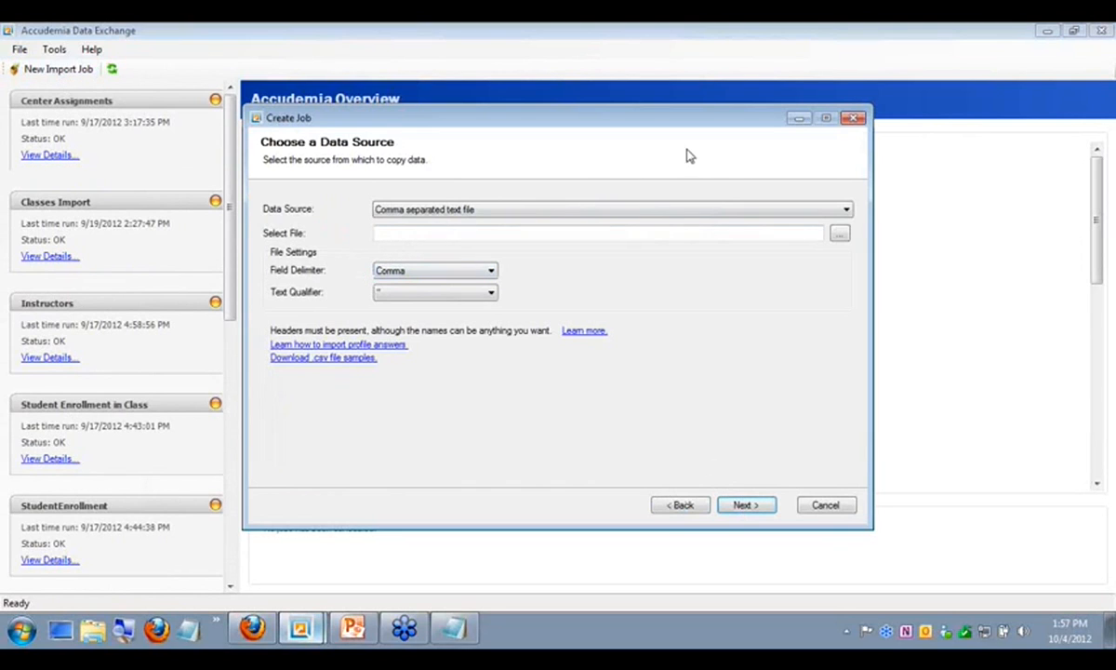
pyautogui.click(494, 210)
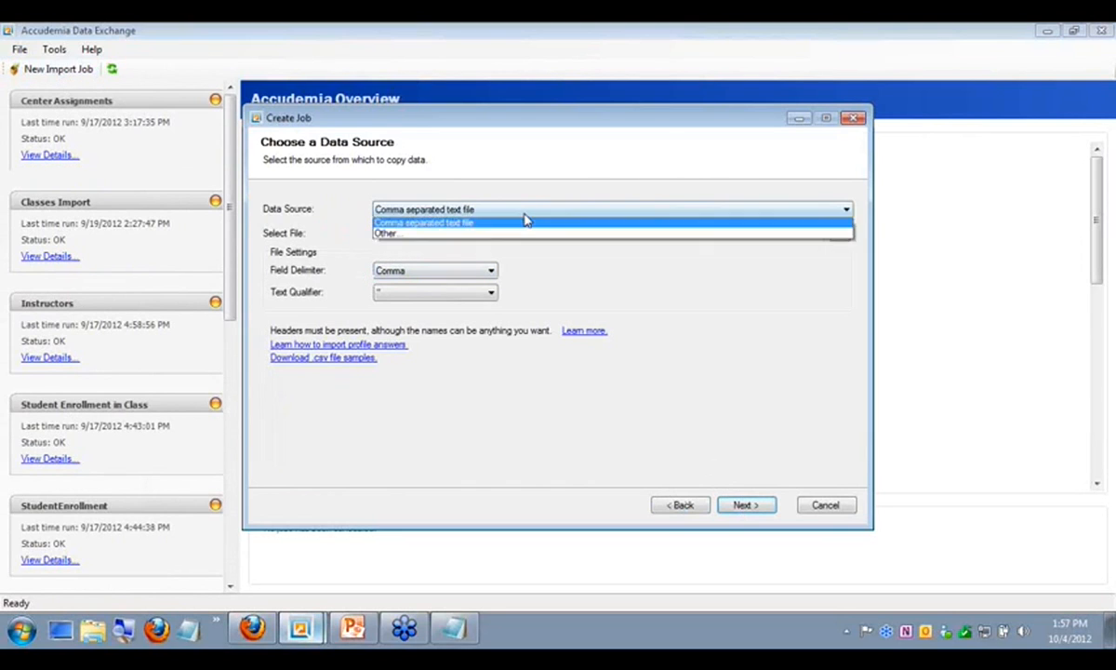
# Step: Set the import job's data source to a comma separated text file
pyautogui.click(475, 226)
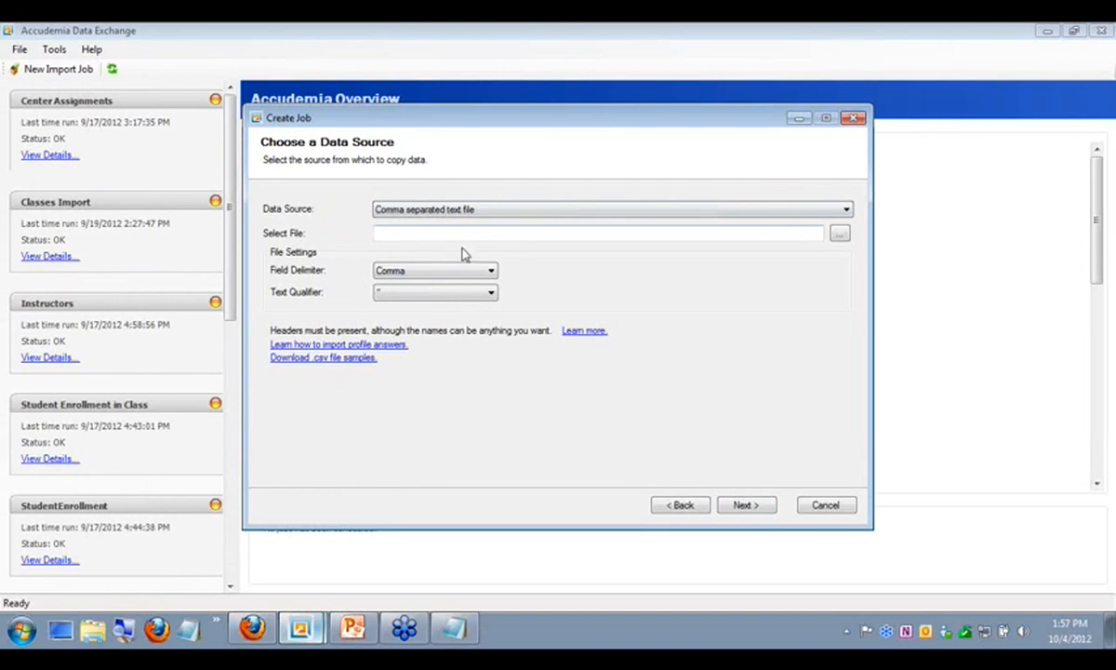
pyautogui.click(458, 232)
pyautogui.click(638, 213)
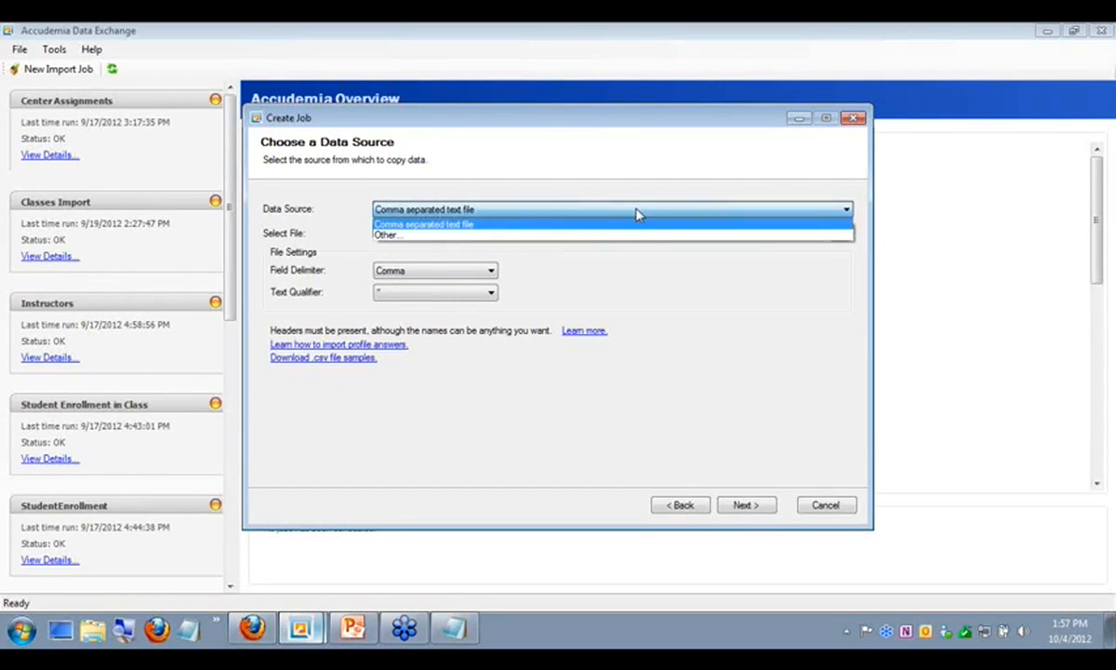
pyautogui.click(478, 226)
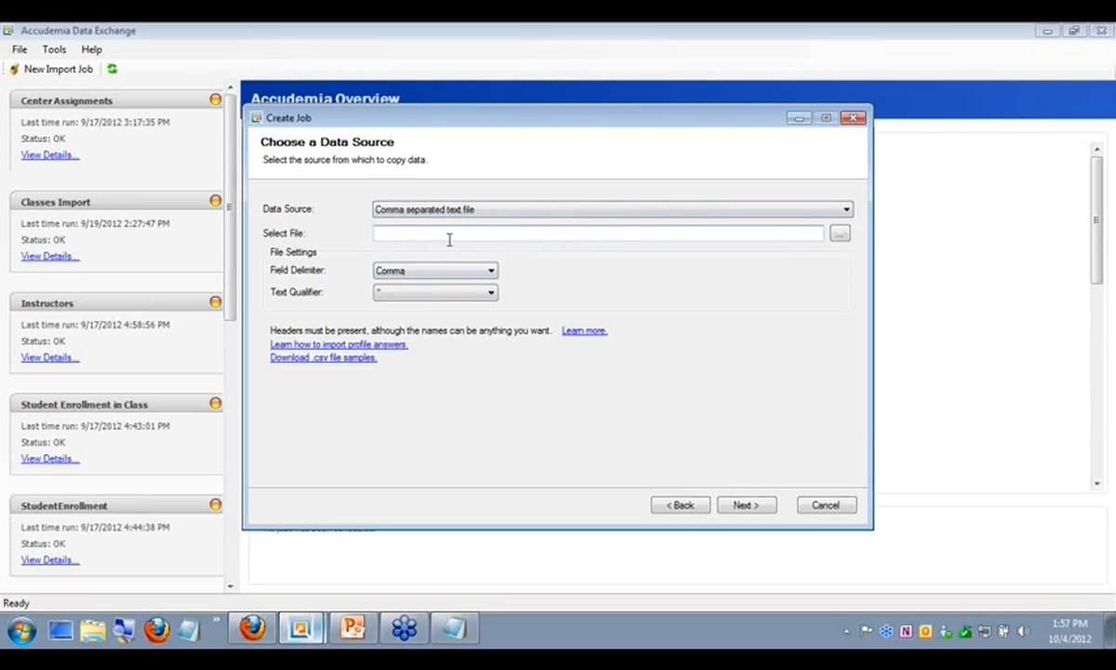
pyautogui.click(535, 232)
# Step: Choose the Student CSV from the Accudemia My New CSVs folder as the import file and proceed to the header mapping
pyautogui.click(840, 235)
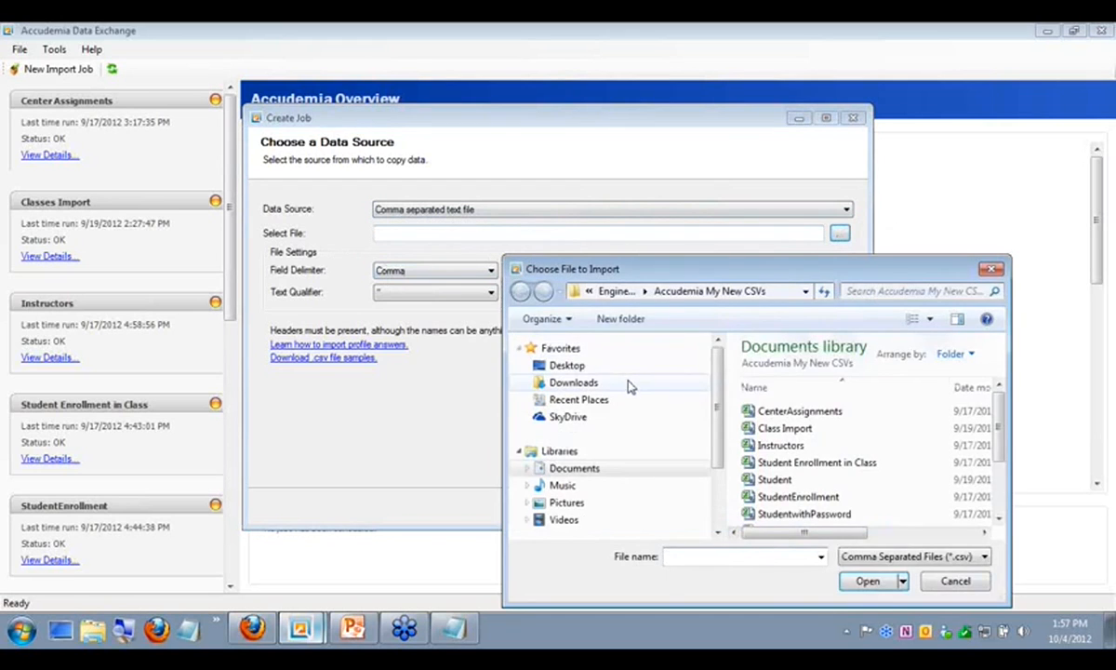
pyautogui.moveTo(741, 271); pyautogui.dragTo(493, 177)
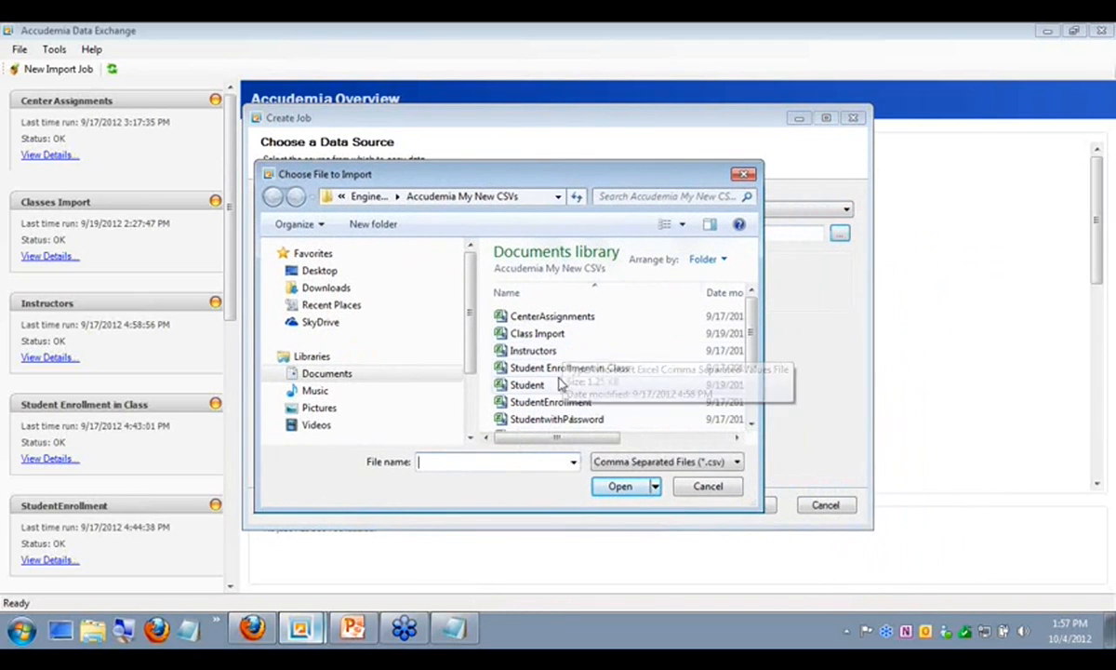
pyautogui.click(538, 389)
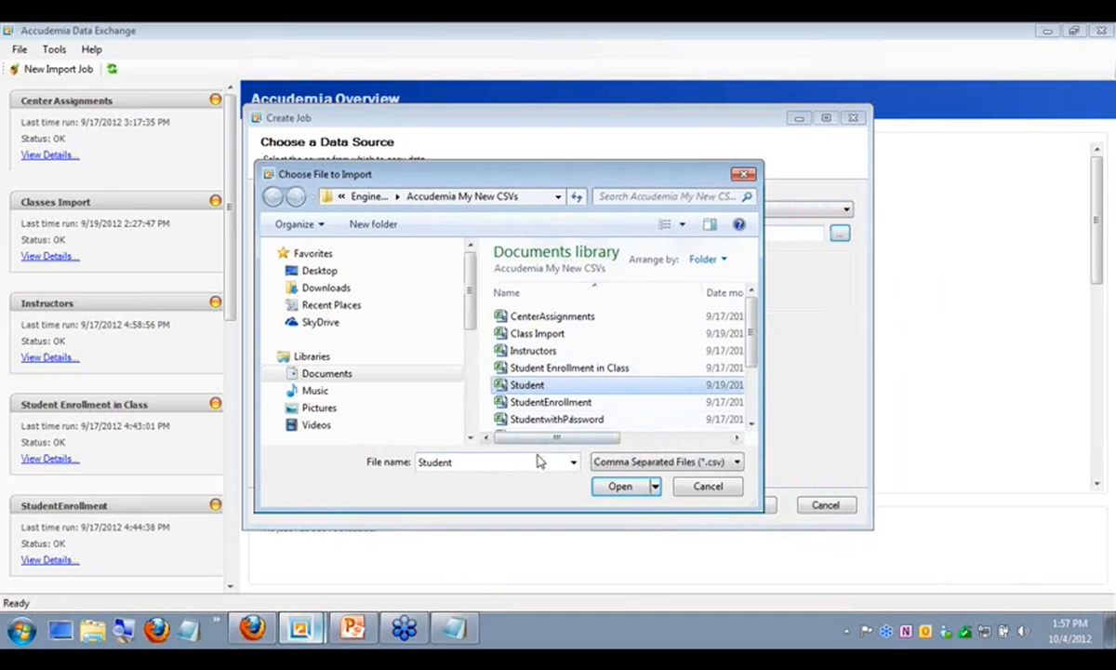
pyautogui.click(620, 489)
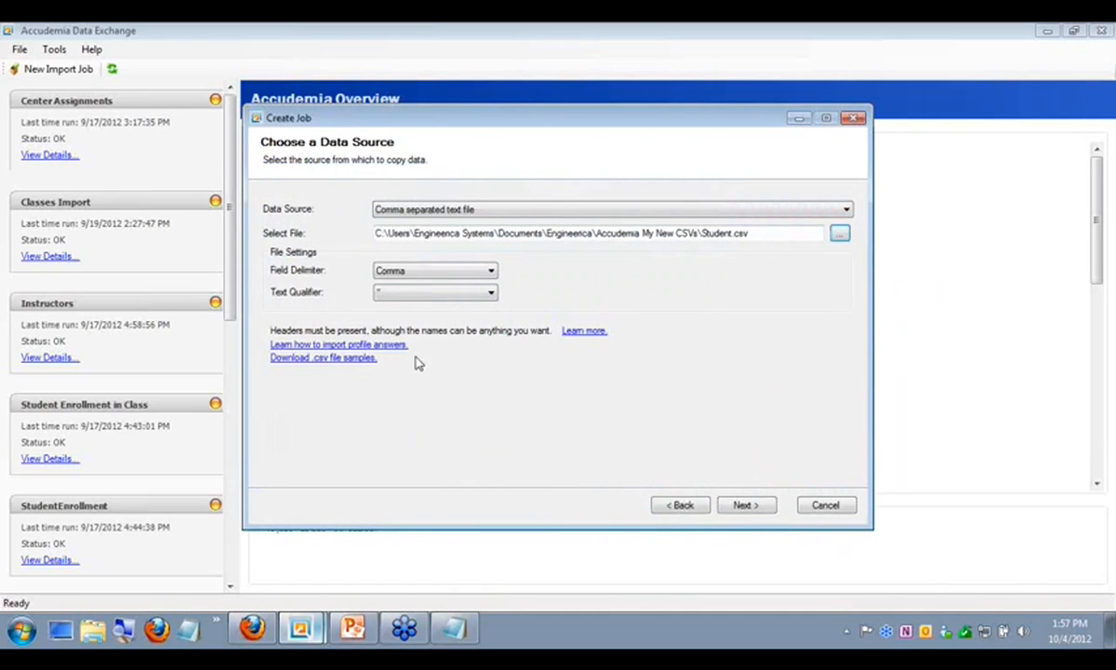
pyautogui.click(743, 507)
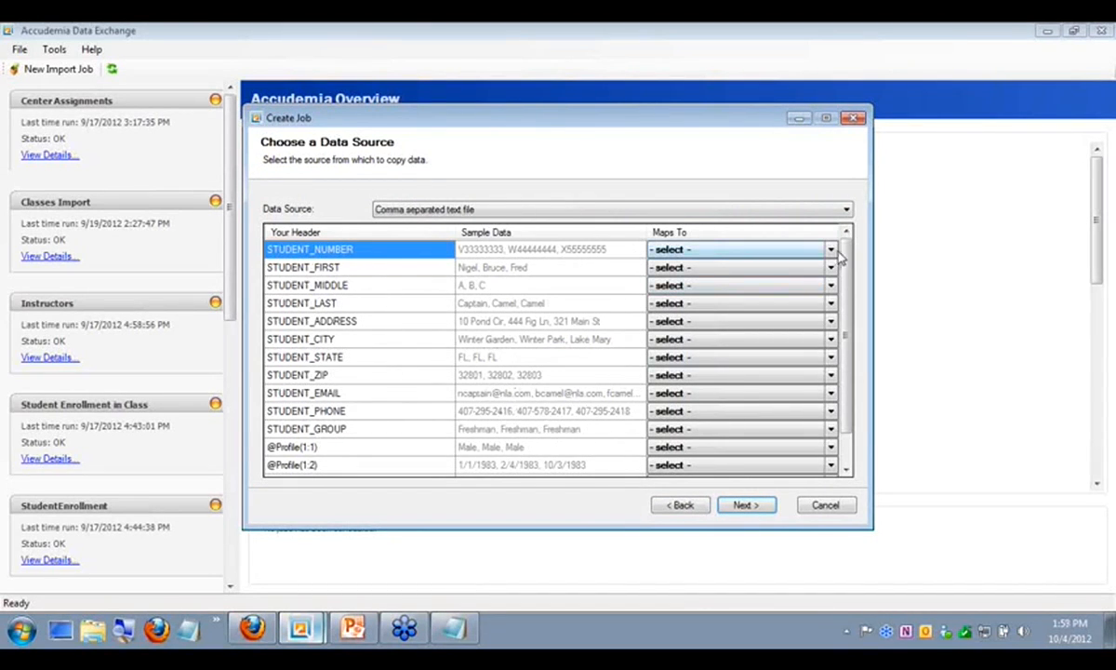
# Step: Map the STUDENT_NUMBER header to Student's User ID
pyautogui.click(787, 247)
pyautogui.click(787, 247)
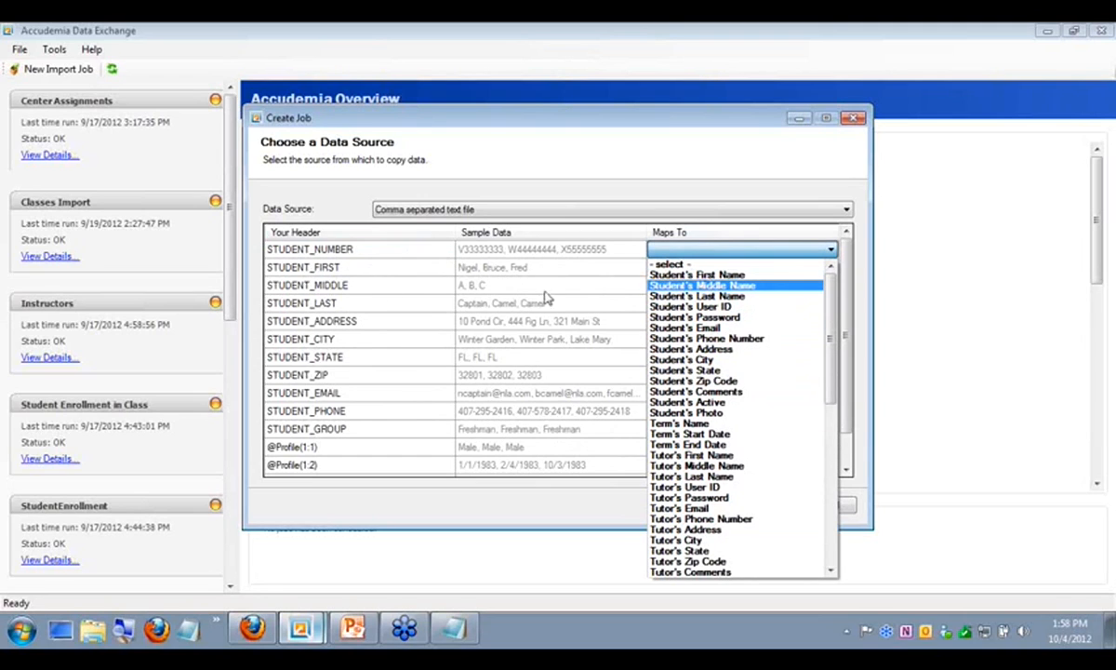
pyautogui.press('Down')
pyautogui.press('Down')
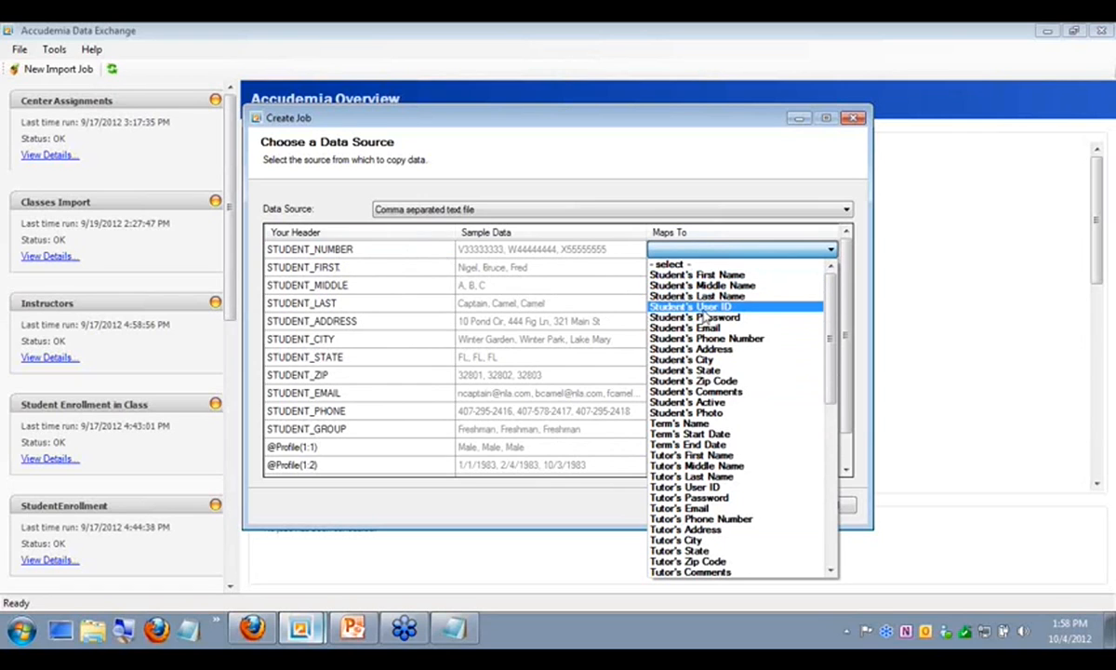
pyautogui.press('Return')
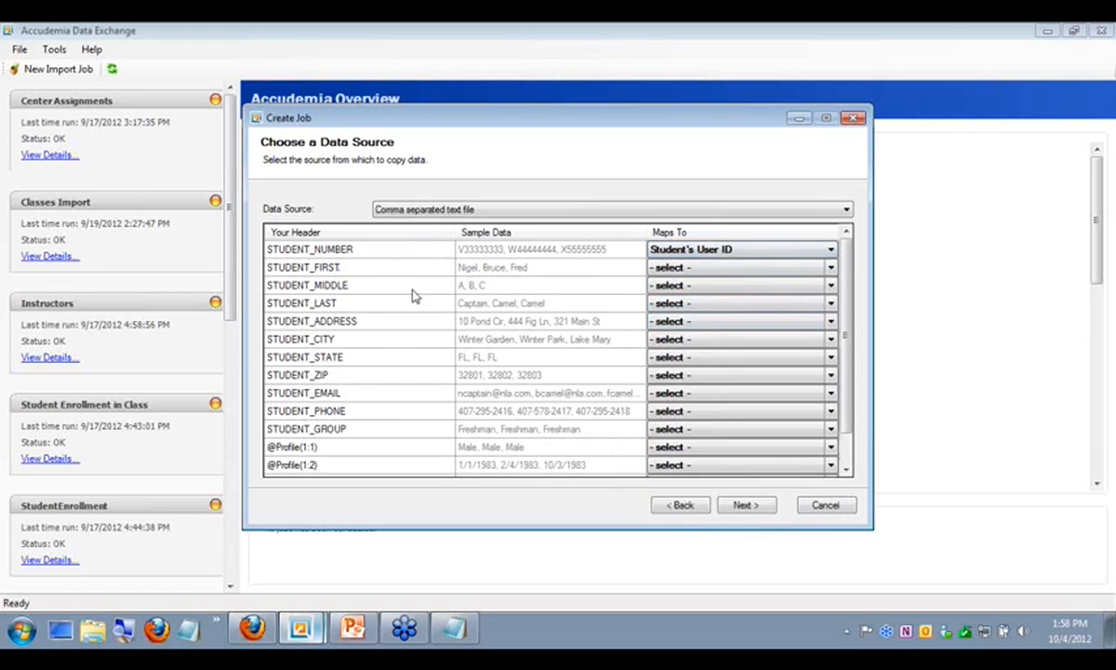
# Step: Map STUDENT_FIRST, STUDENT_MIDDLE and STUDENT_LAST to Student's First Name, Student's Middle Name and Student's Last Name
pyautogui.click(705, 270)
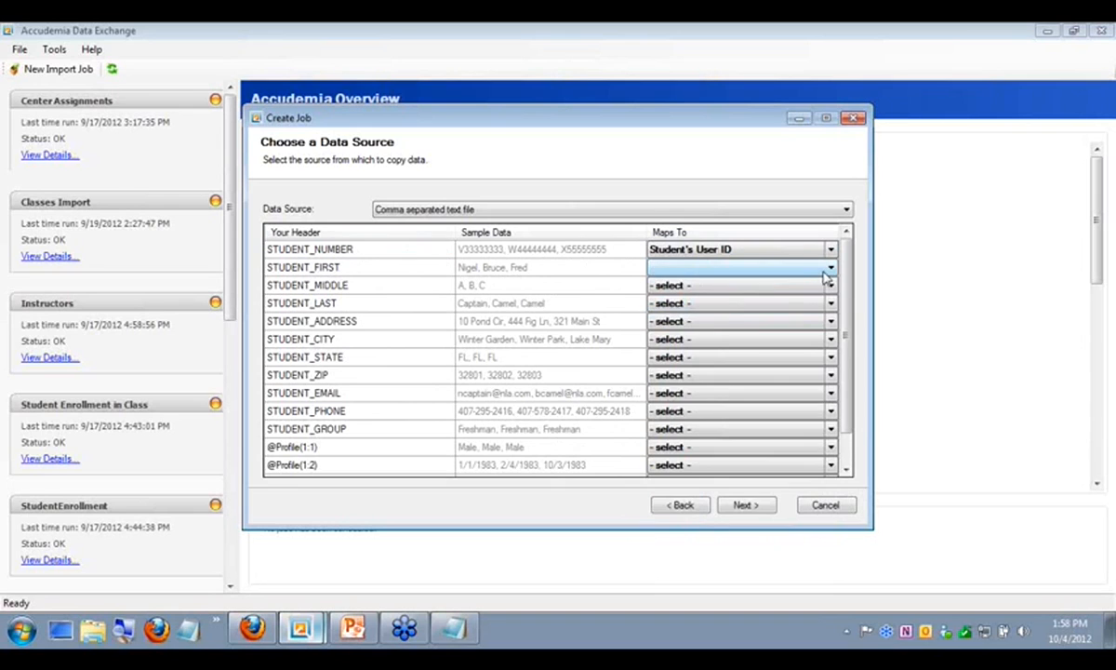
pyautogui.click(775, 265)
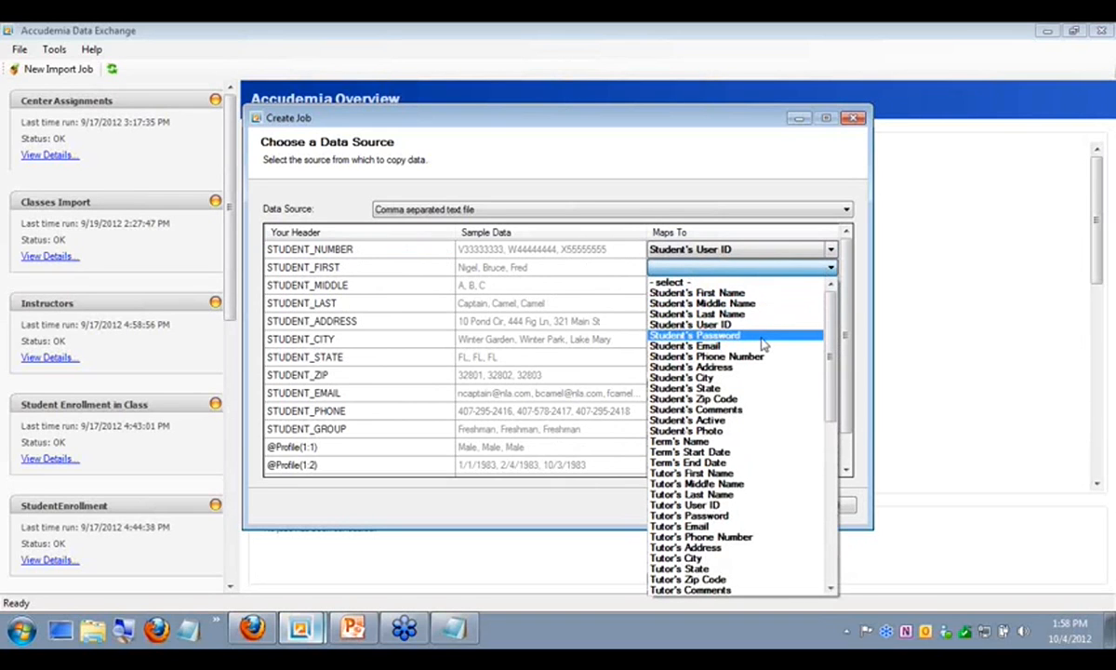
pyautogui.click(747, 292)
pyautogui.click(816, 291)
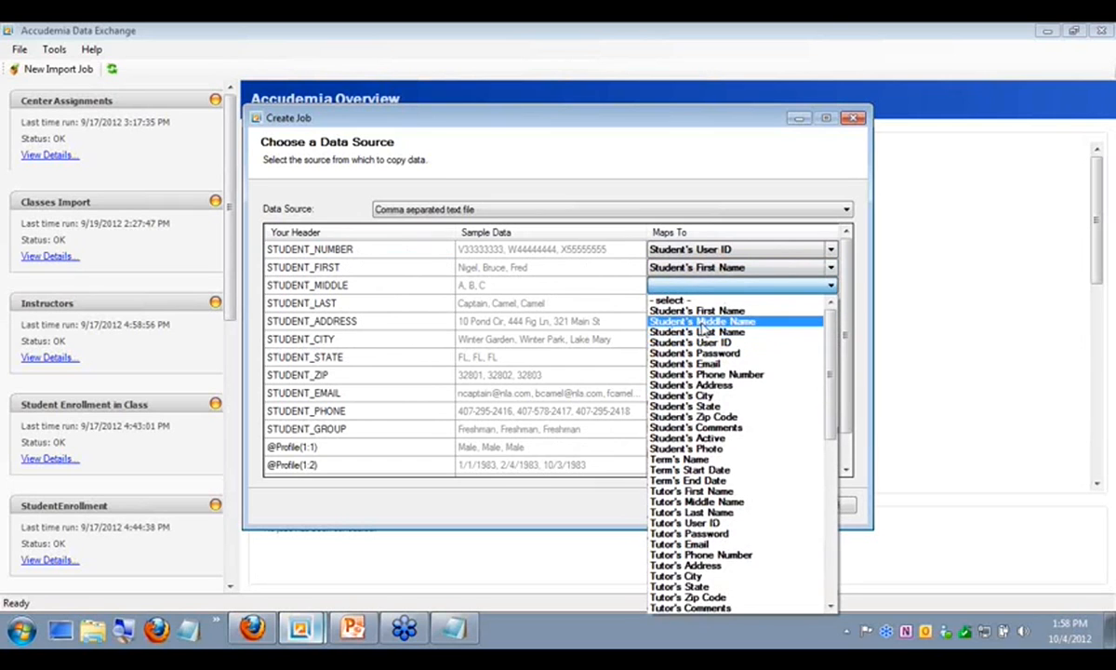
pyautogui.click(703, 323)
pyautogui.click(749, 306)
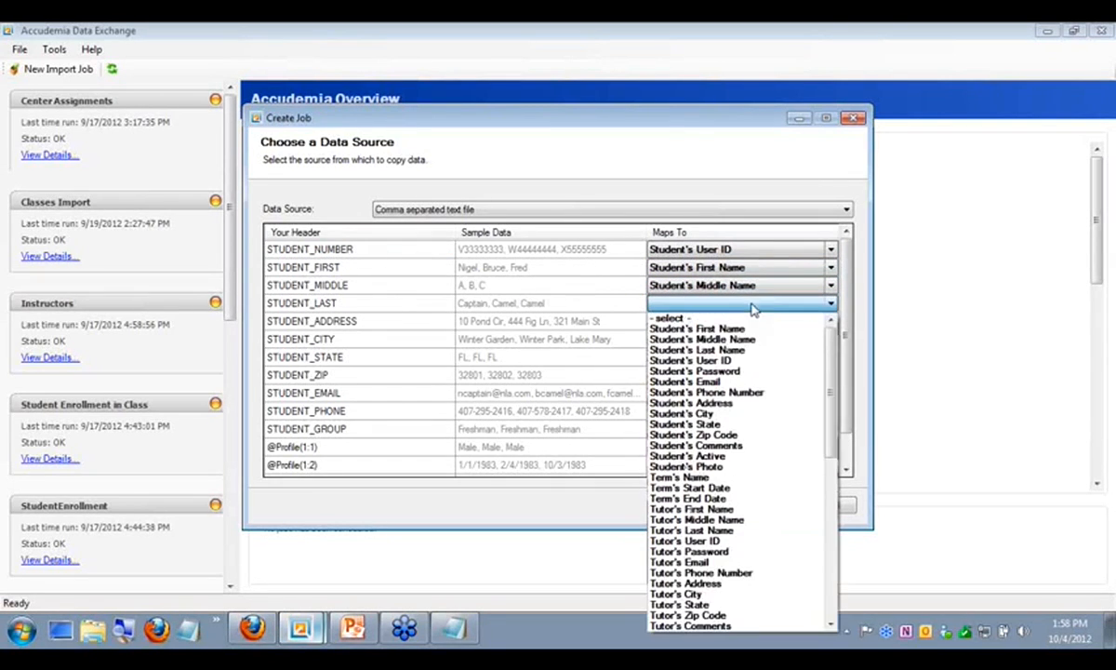
pyautogui.click(721, 351)
pyautogui.click(737, 326)
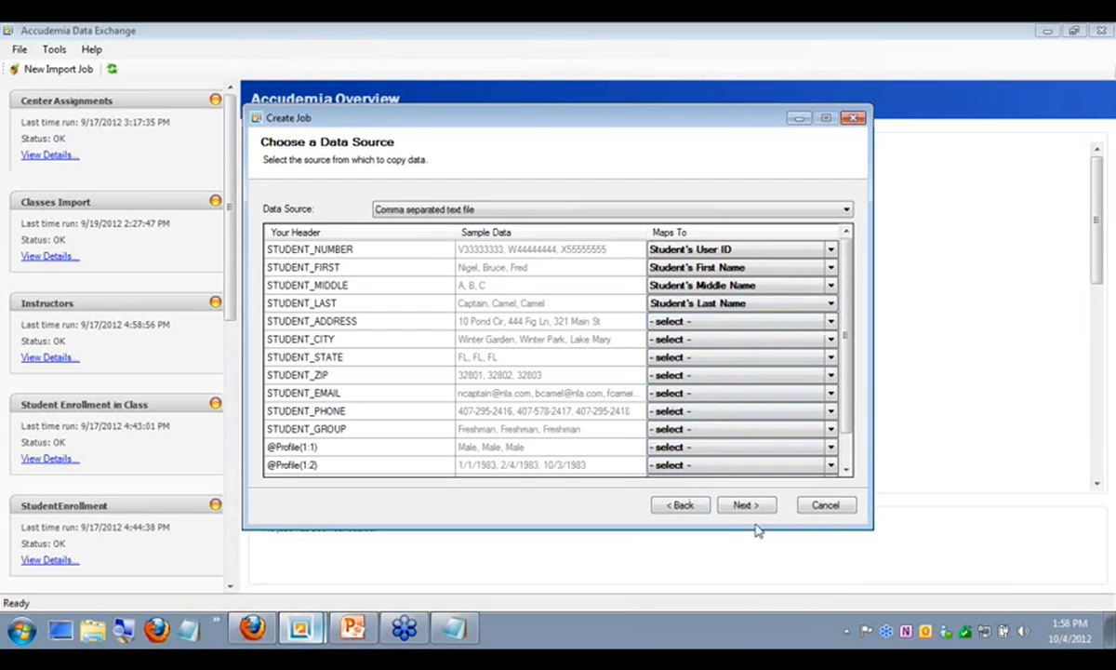
pyautogui.moveTo(848, 407); pyautogui.dragTo(862, 359)
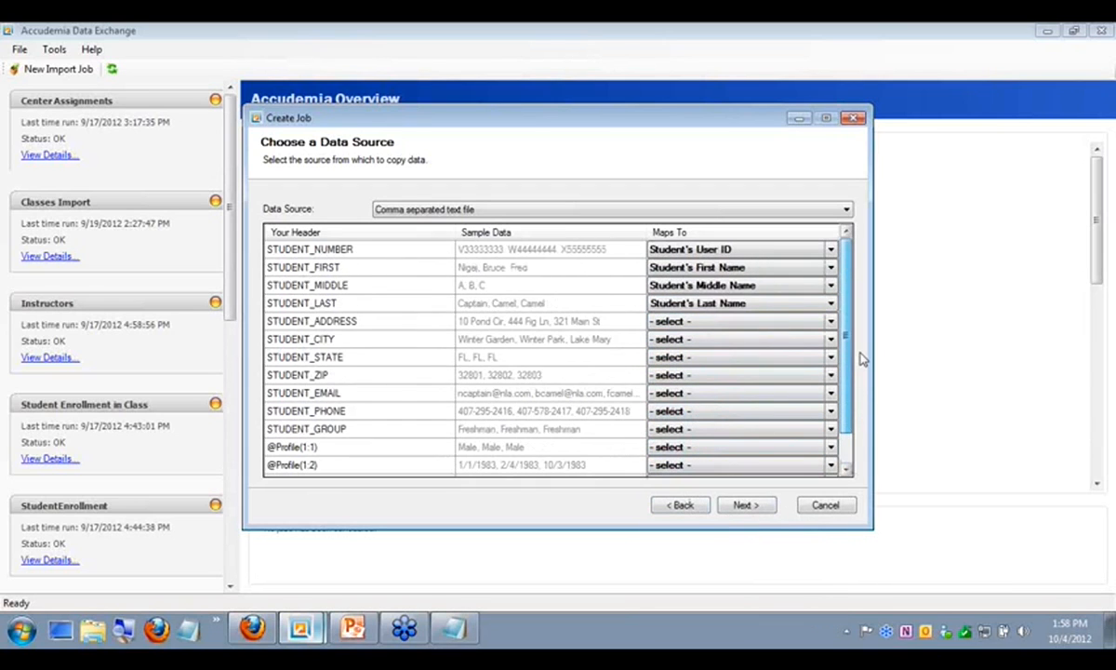
pyautogui.scroll(-2, 849, 443)
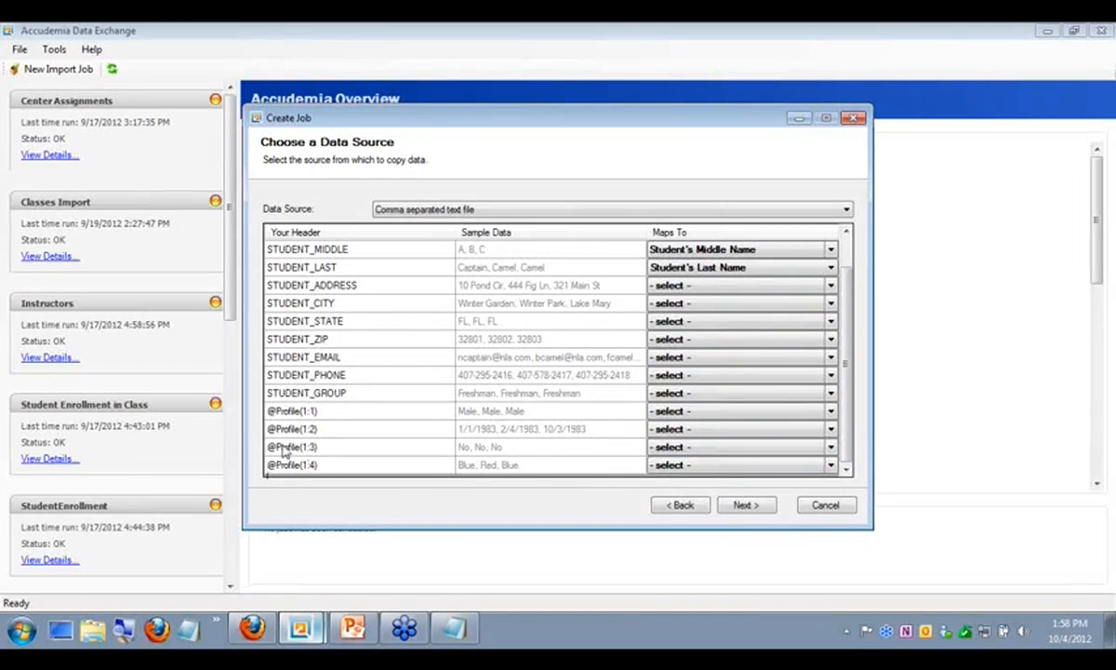
pyautogui.click(688, 411)
pyautogui.click(747, 507)
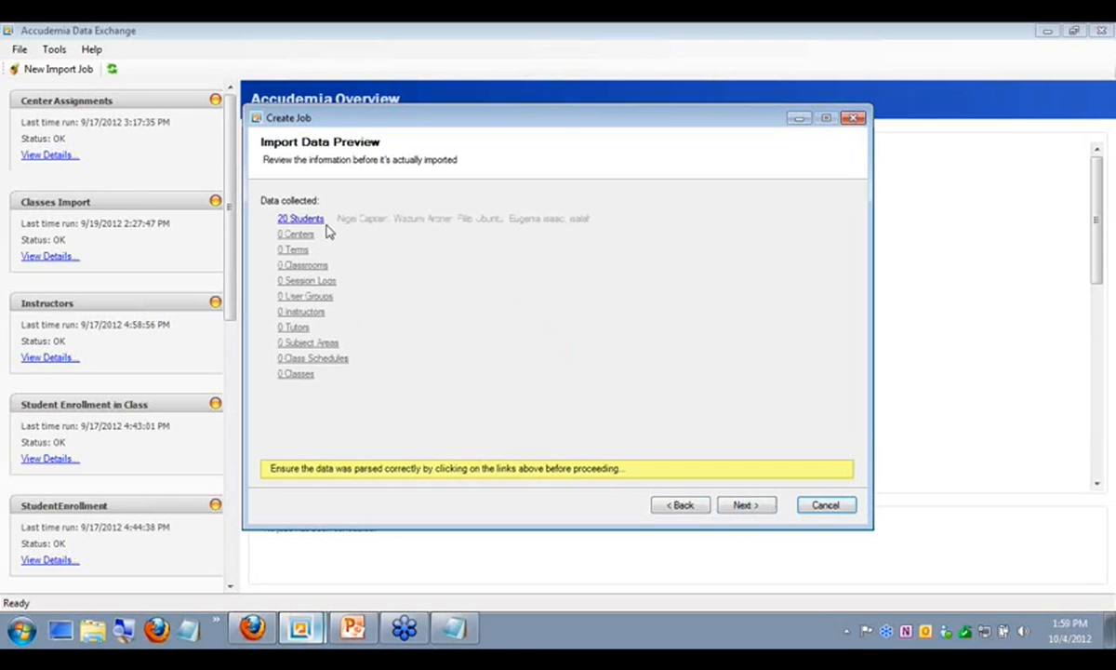
# Step: Preview the collected student records to check how they were parsed, and close the preview
pyautogui.click(315, 226)
pyautogui.moveTo(742, 220); pyautogui.dragTo(741, 304)
pyautogui.scroll(4, 694, 302)
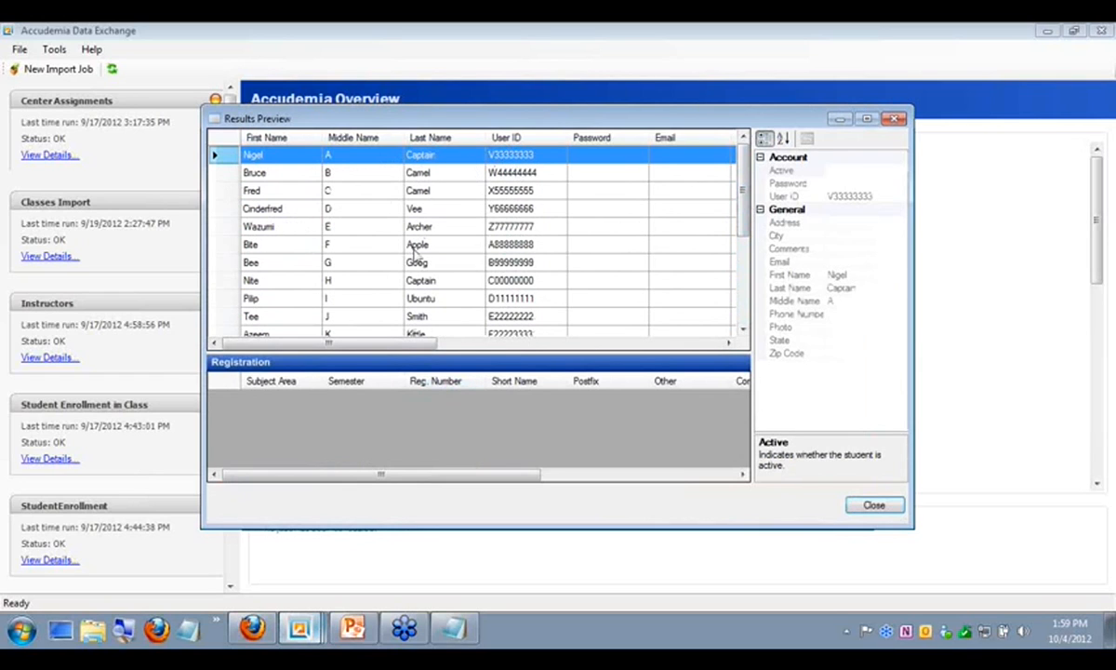
pyautogui.click(875, 505)
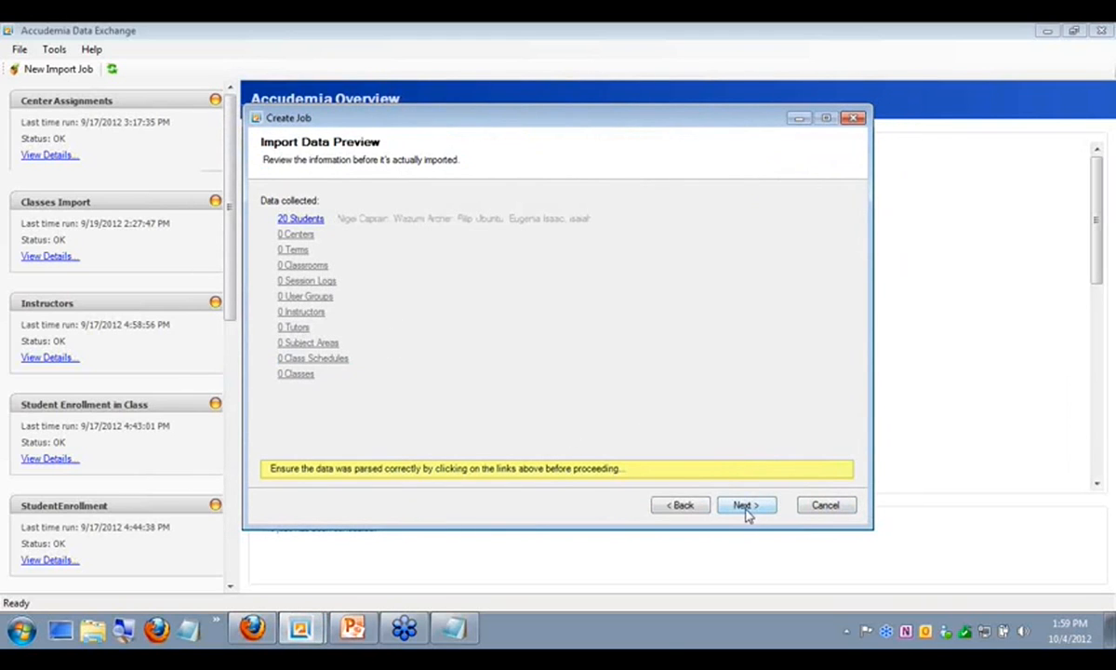
# Step: Proceed to the importing behavior settings and review the General, Registration/Enrollment and User Groups options
pyautogui.click(746, 508)
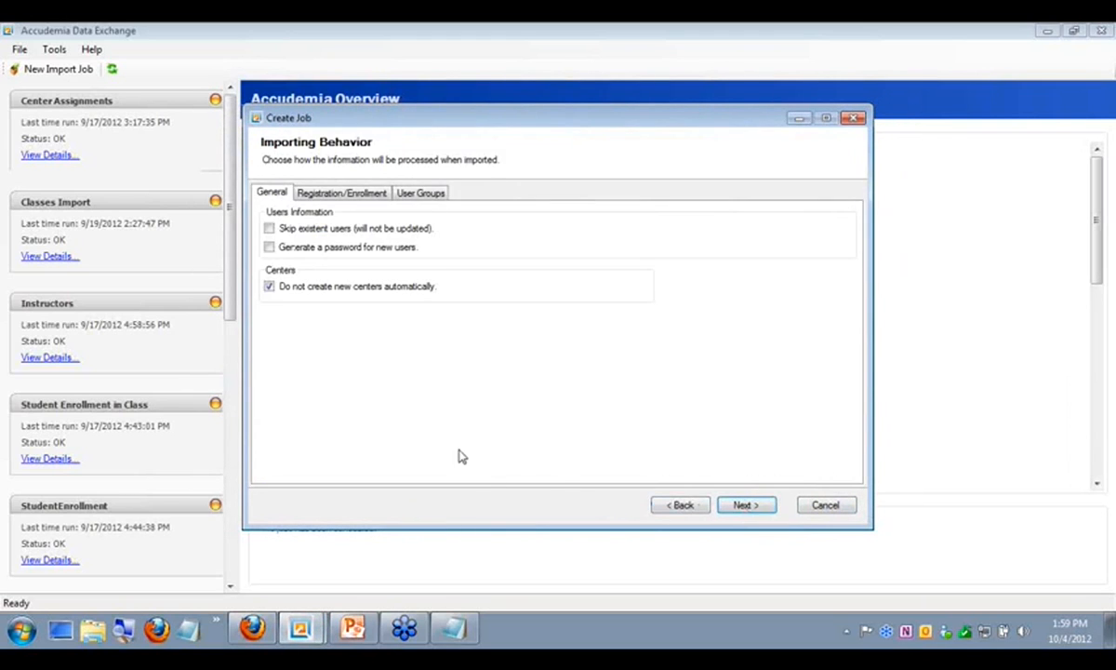
pyautogui.click(373, 200)
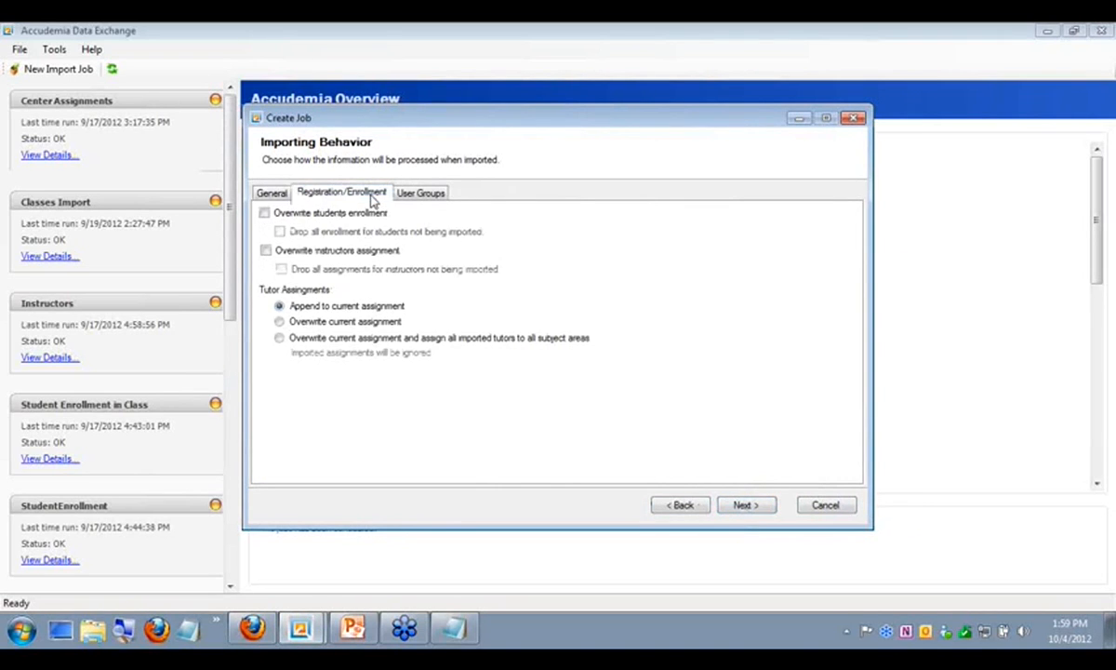
pyautogui.click(274, 195)
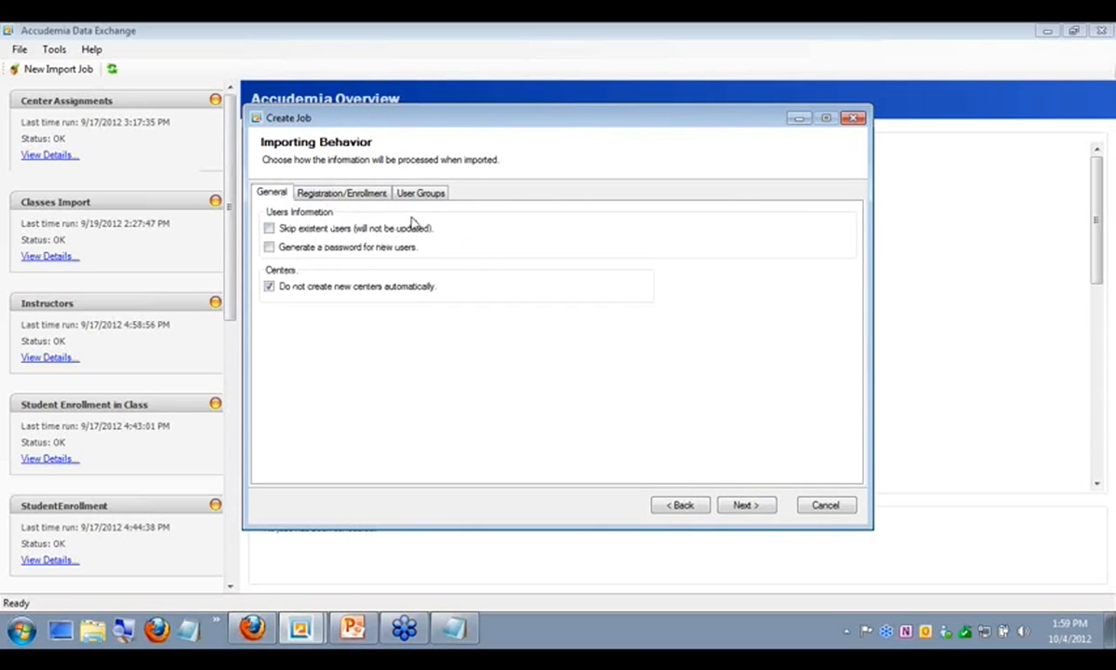
pyautogui.click(368, 198)
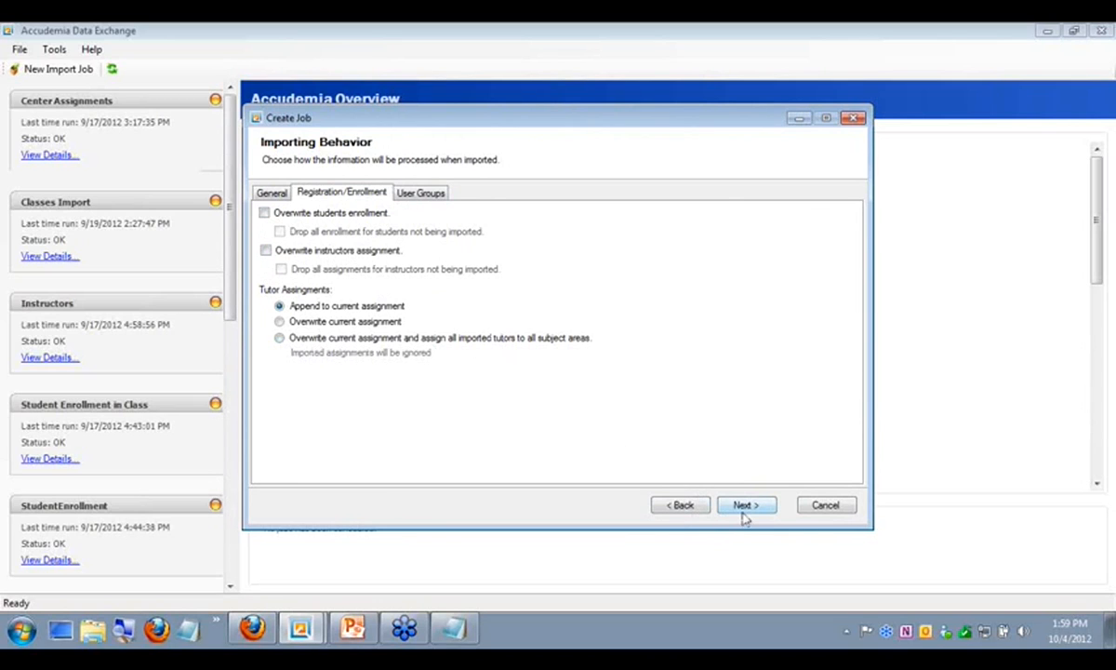
pyautogui.click(419, 192)
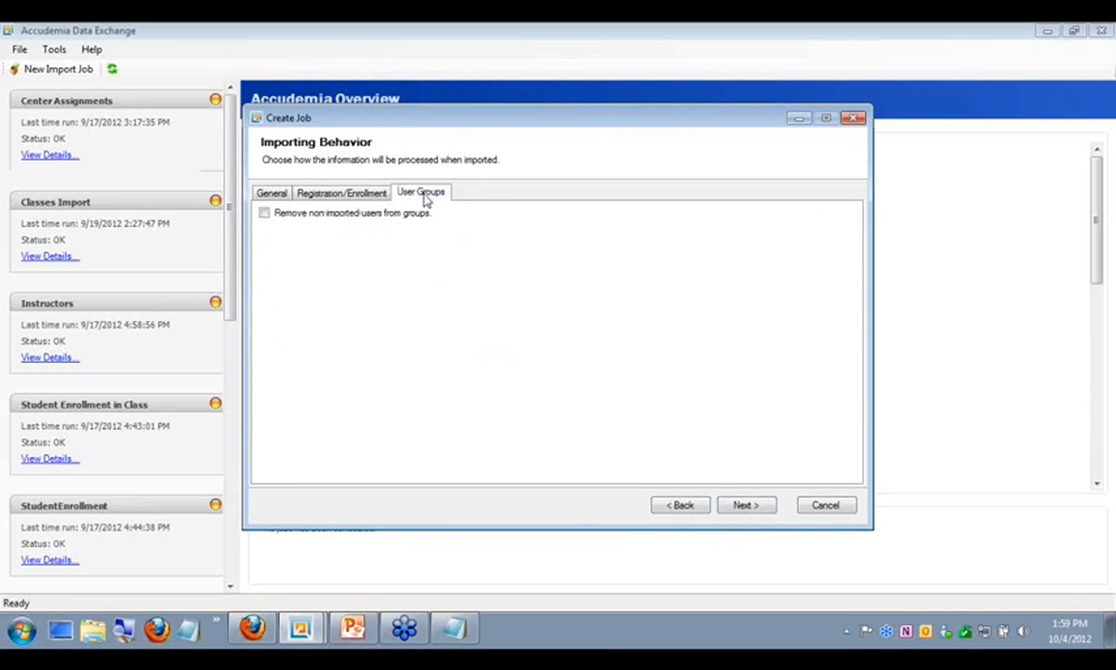
# Step: Keep the importing behavior options as they are, name the job Student Webinar and finish creating it
pyautogui.click(741, 507)
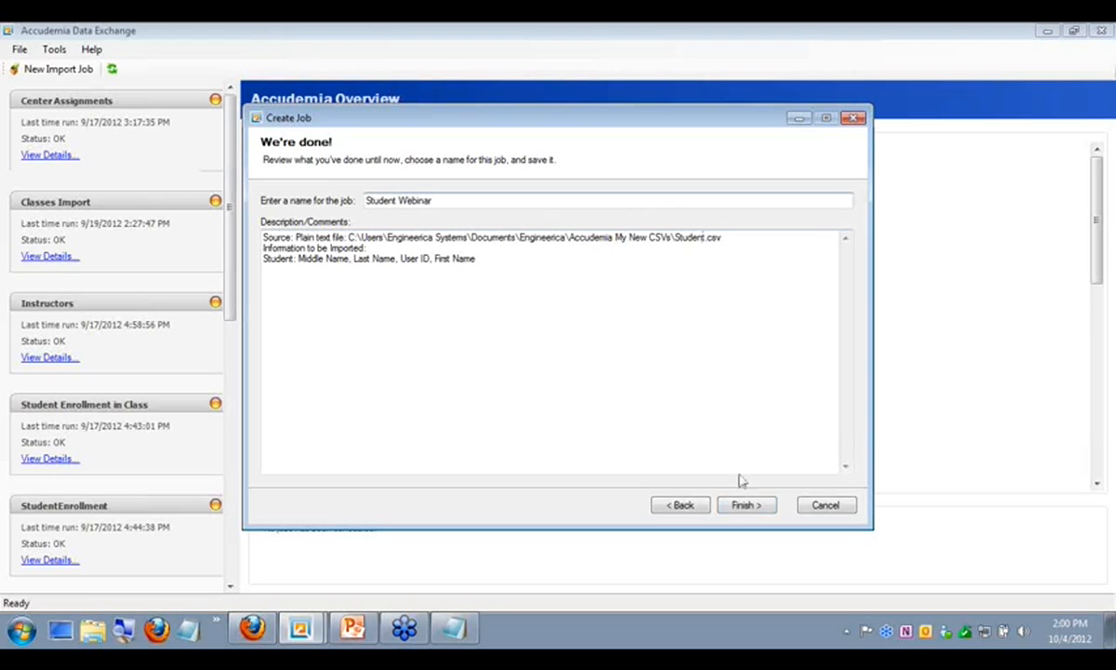
pyautogui.click(744, 505)
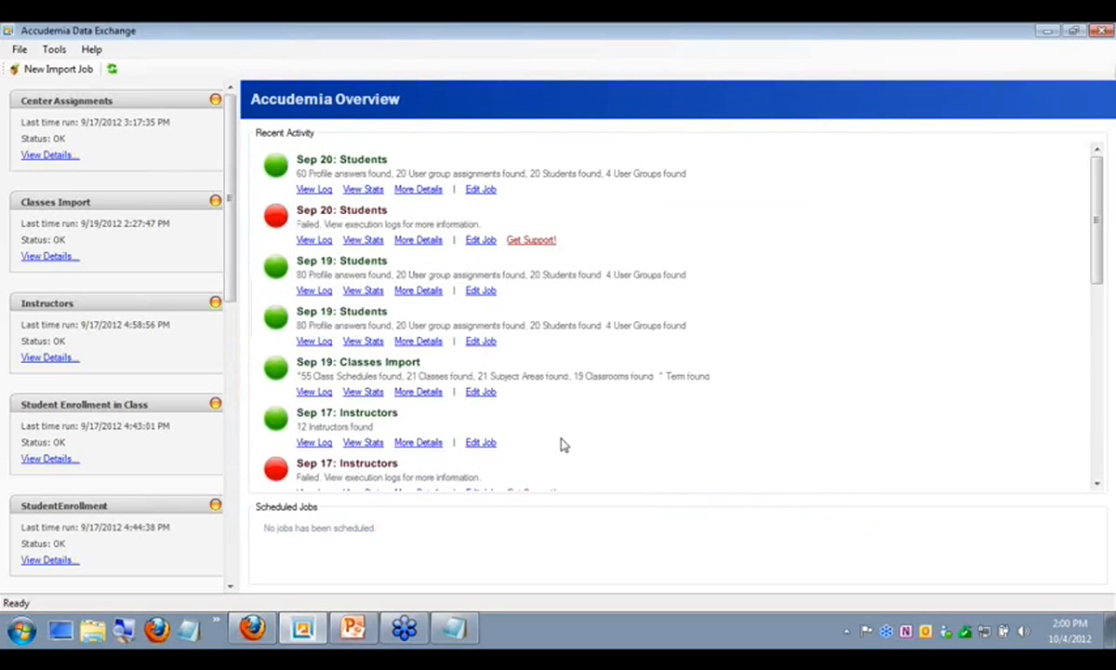
# Step: Open the details of the Student Webinar job and run its import into Accudemia immediately
pyautogui.moveTo(230, 205); pyautogui.dragTo(231, 473)
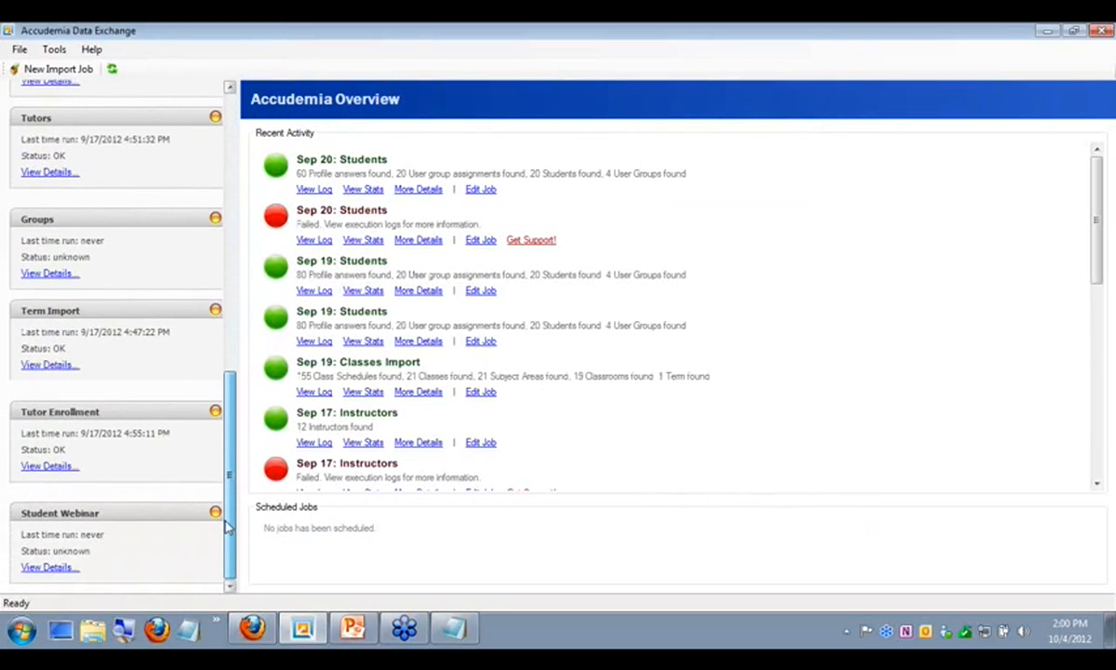
pyautogui.scroll(2, 98, 521)
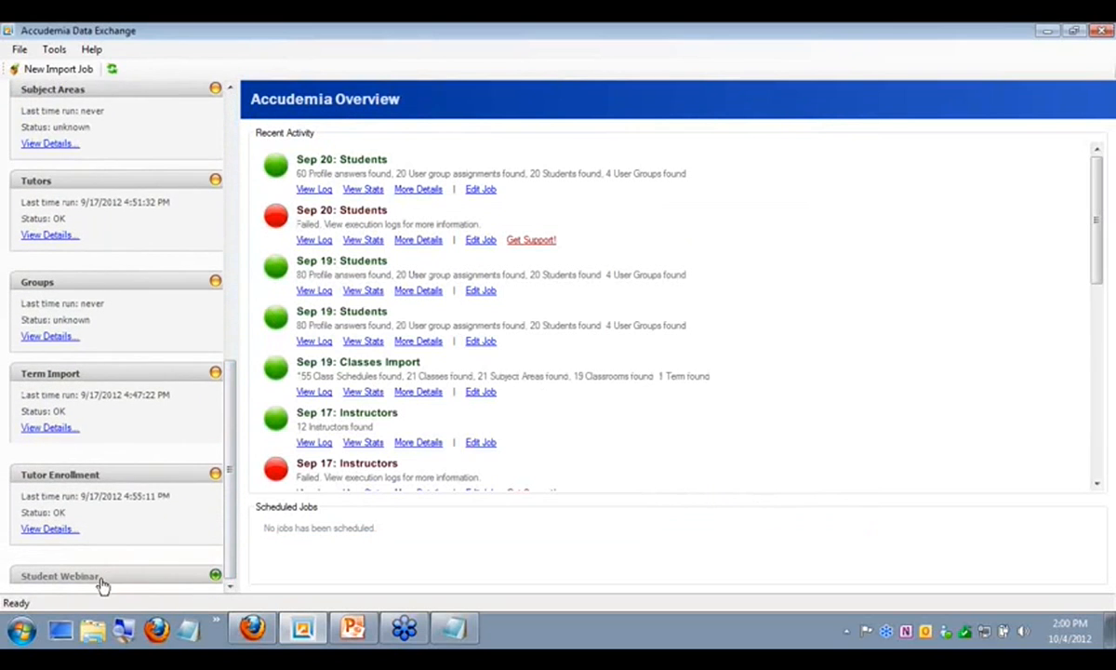
pyautogui.scroll(-2, 81, 576)
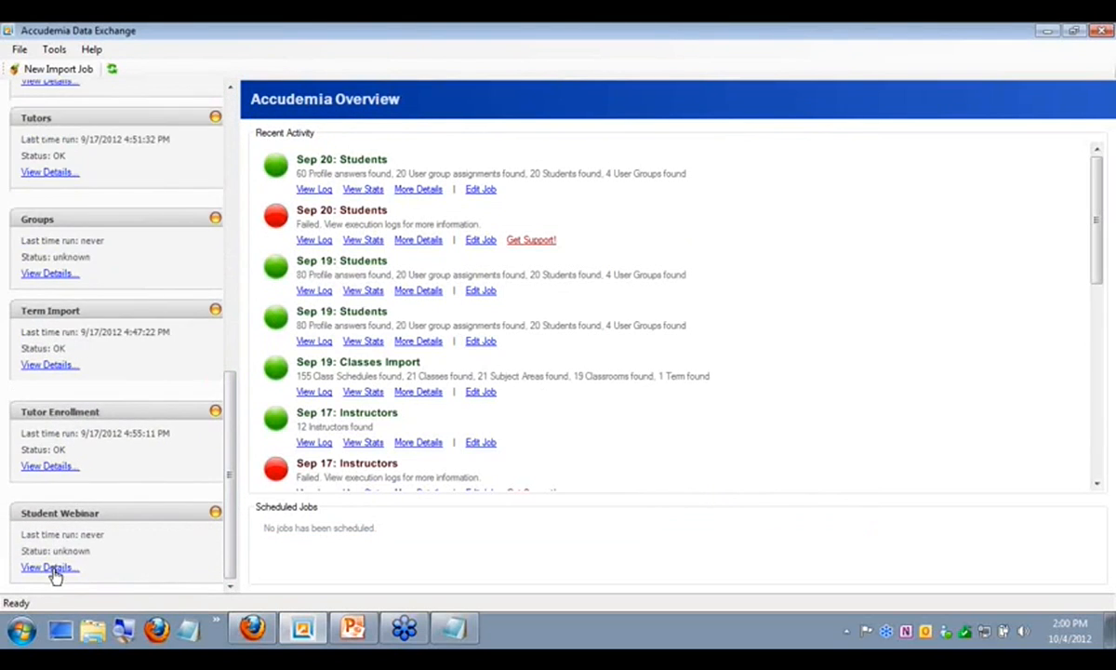
pyautogui.click(52, 568)
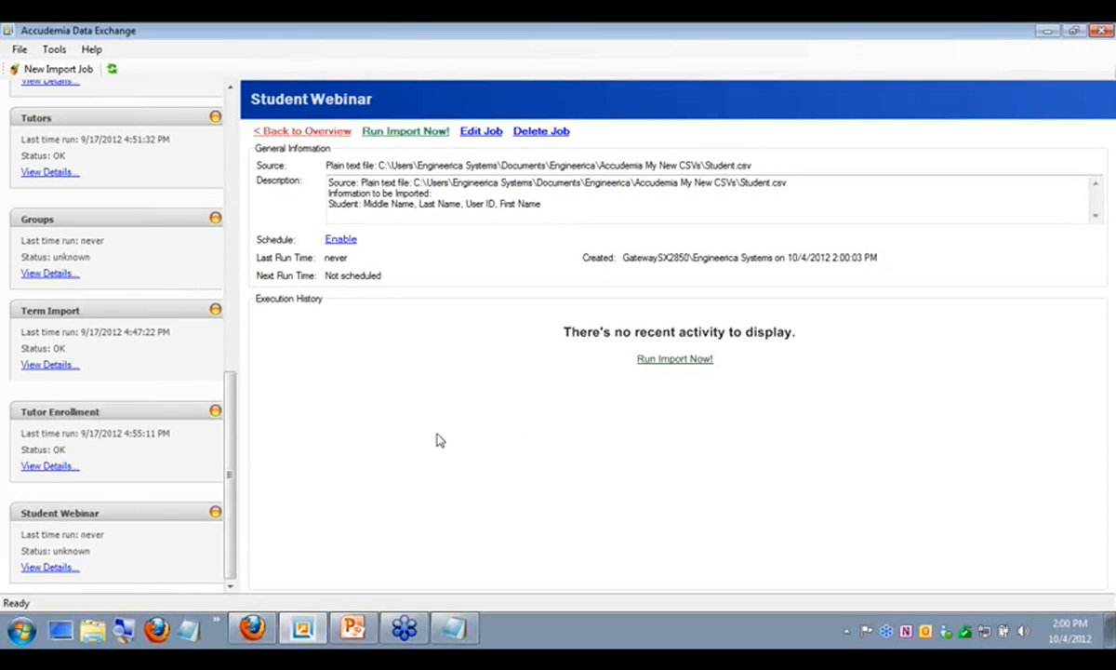
pyautogui.click(409, 135)
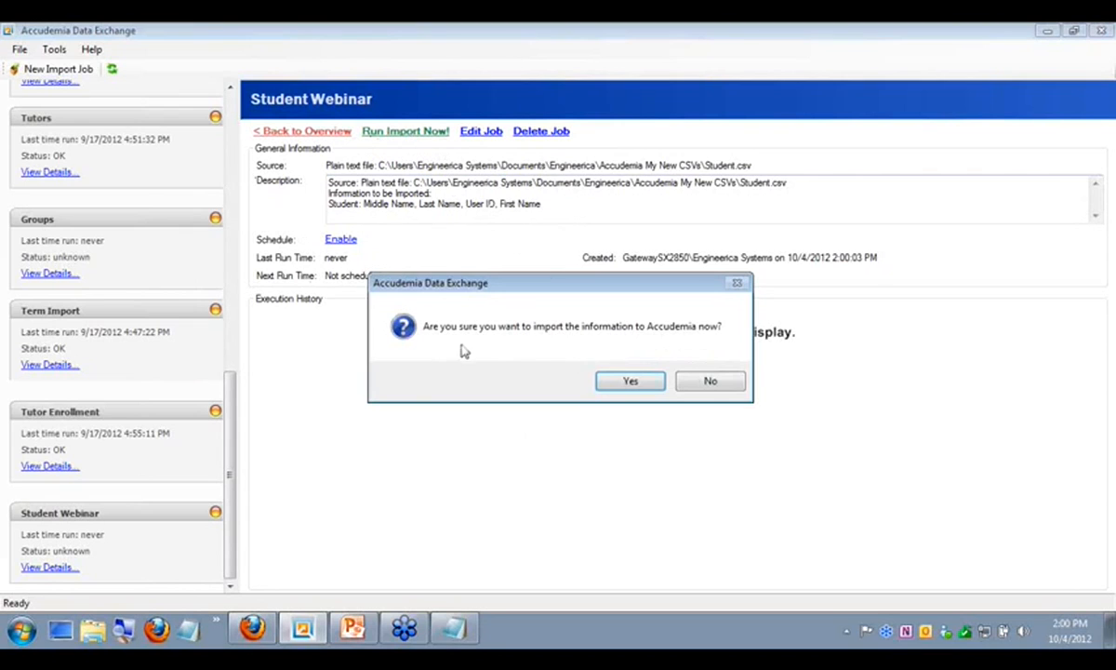
pyautogui.click(609, 374)
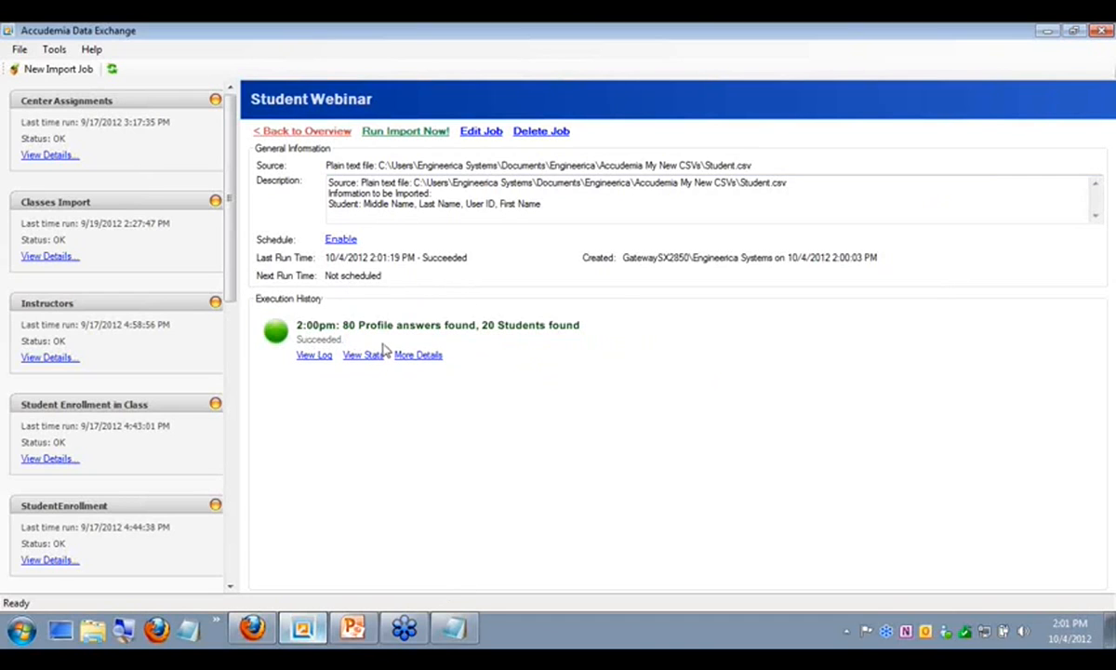
pyautogui.click(22, 51)
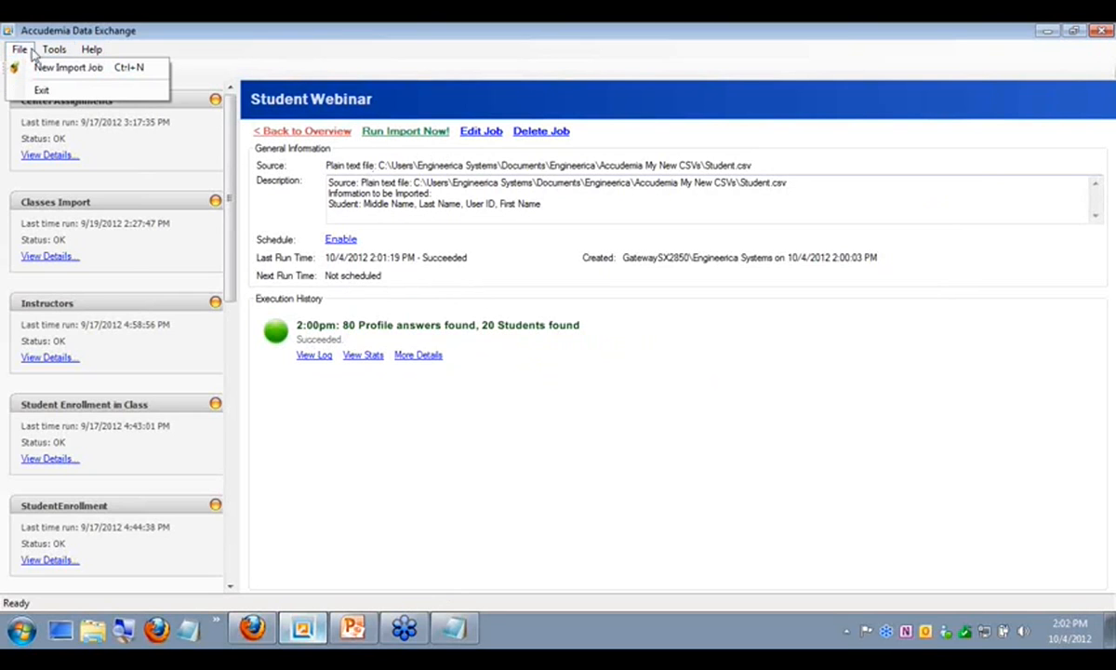
# Step: Examine the Student Webinar job's schedule triggers and the Monthly and One time options for a new trigger, and cancel without saving
pyautogui.click(245, 46)
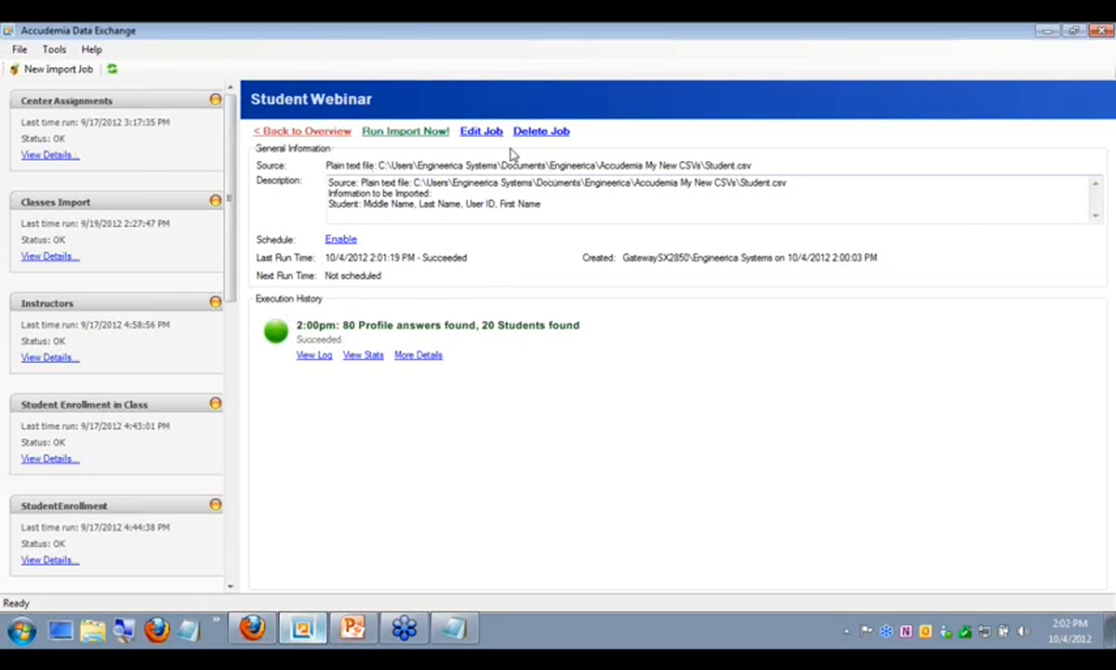
pyautogui.click(338, 241)
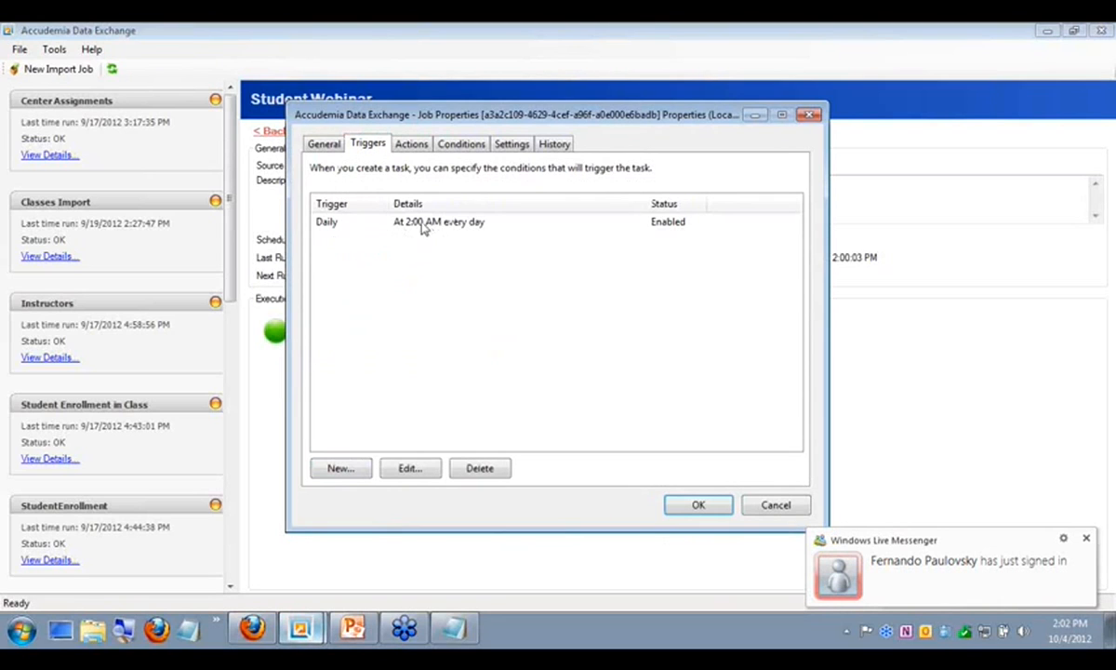
pyautogui.click(370, 473)
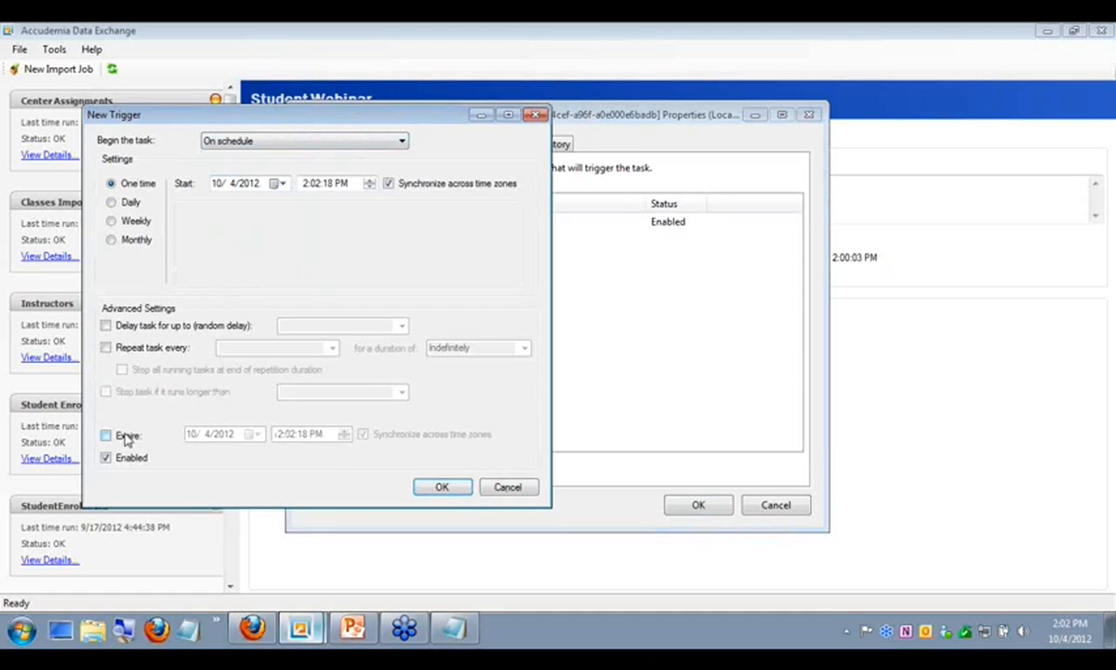
pyautogui.click(113, 241)
pyautogui.click(111, 184)
pyautogui.click(507, 487)
pyautogui.click(781, 508)
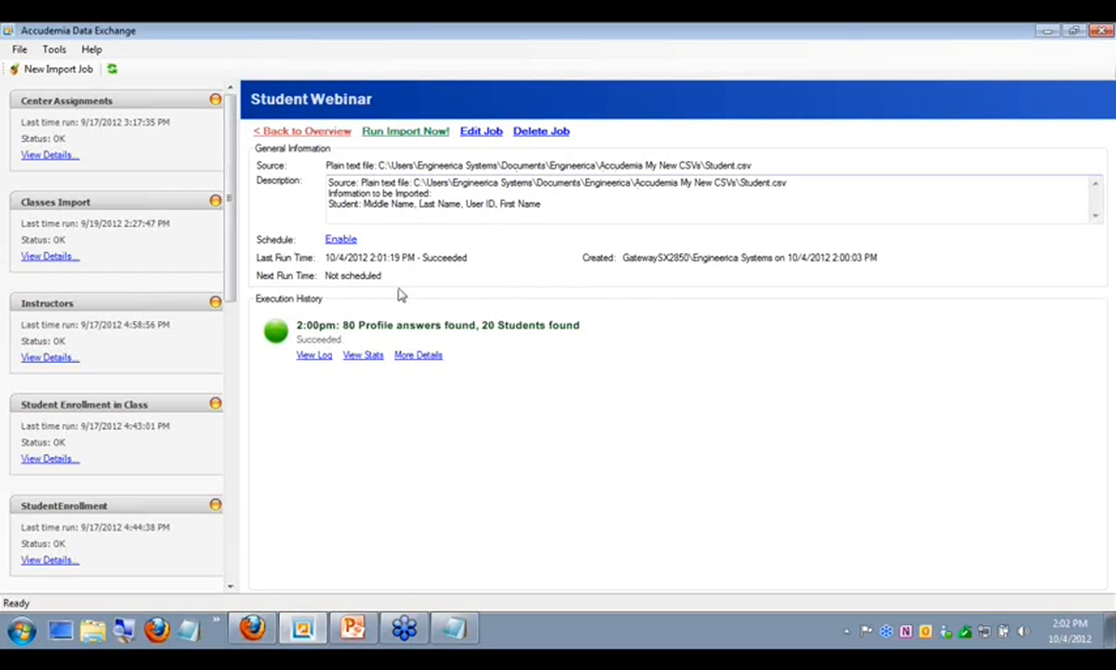
# Step: Close Accudemia Data Exchange and advance the PowerPoint slide show to the Generating Reports slide
pyautogui.click(1107, 31)
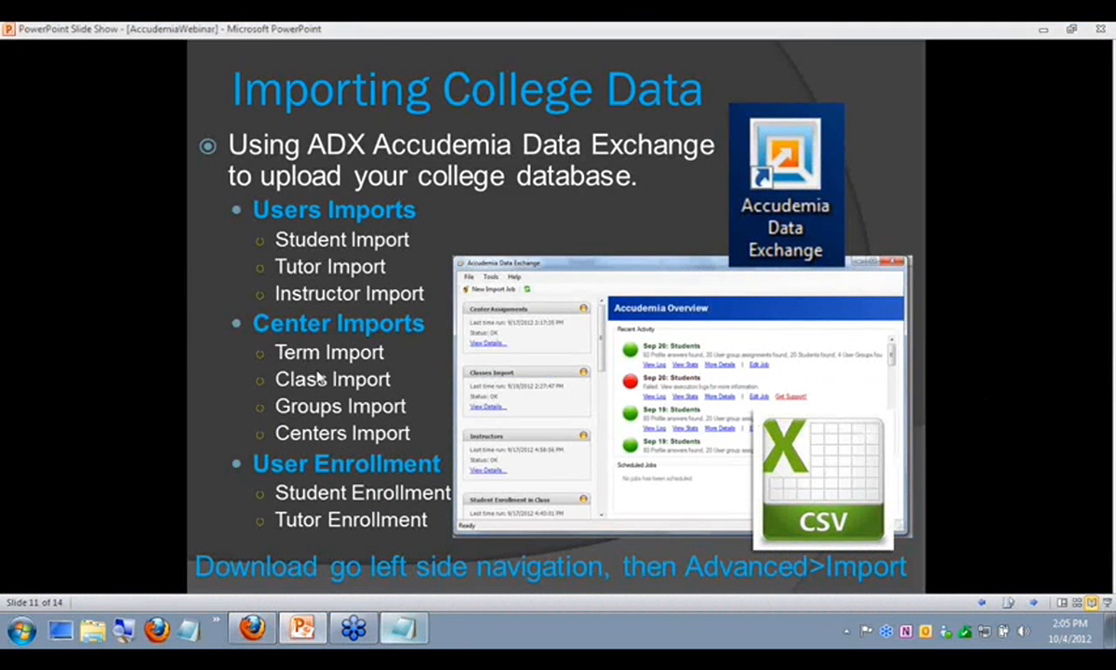
pyautogui.click(410, 407)
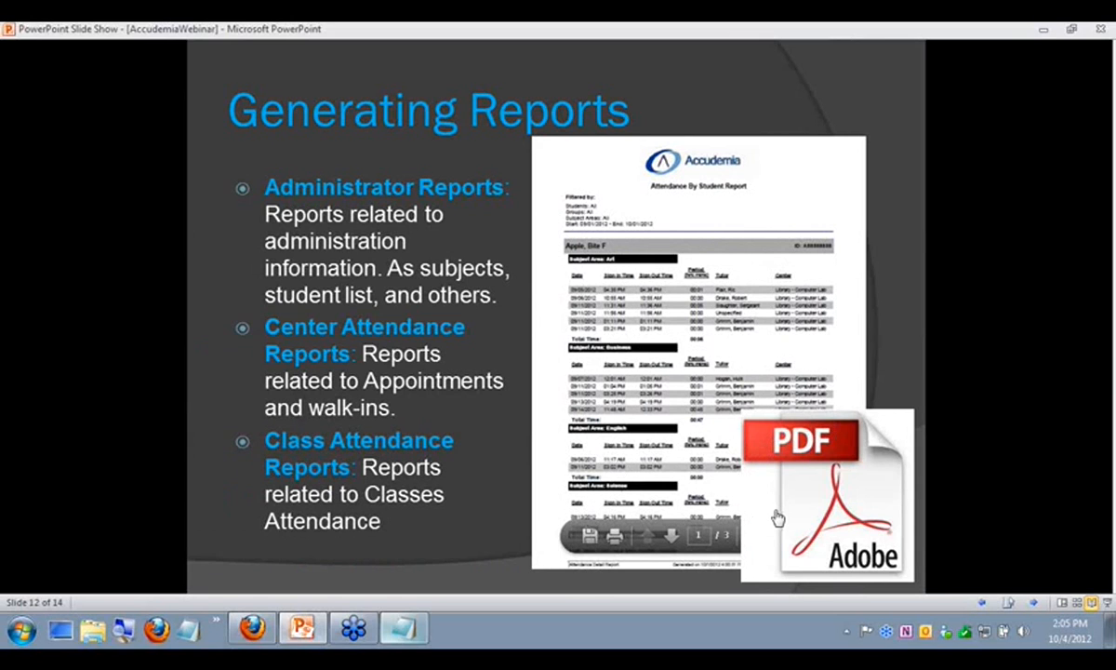
# Step: Switch to Accudemia in Firefox, examine the available Administration, Center Attendance and Class Attendance reports, and return to the PowerPoint slide
pyautogui.click(252, 625)
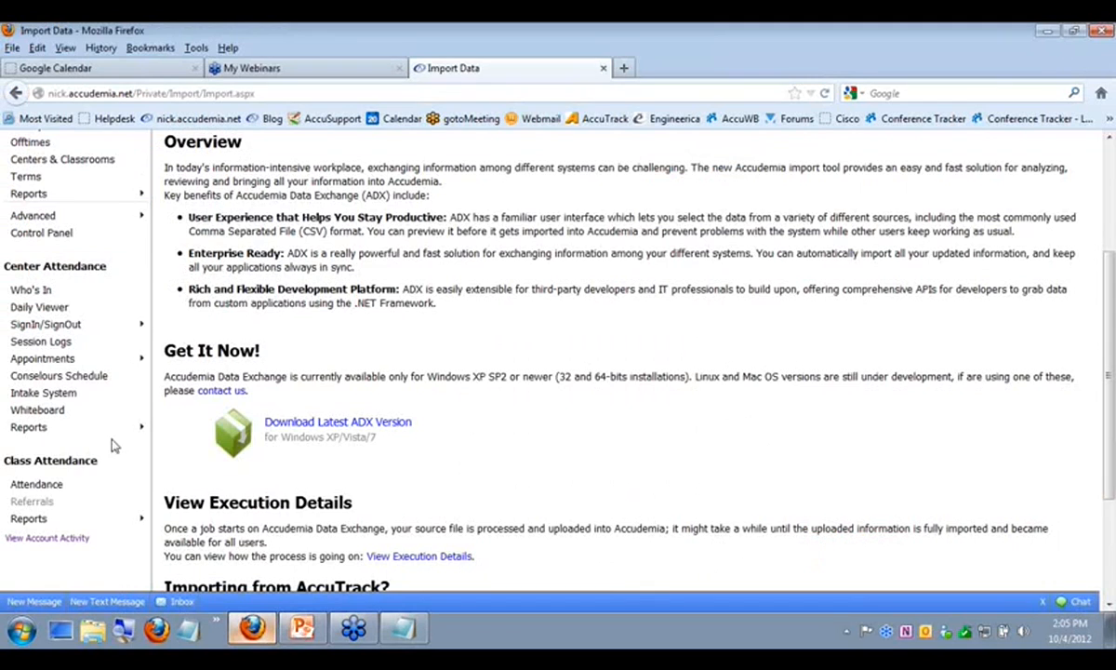
pyautogui.scroll(3, 82, 391)
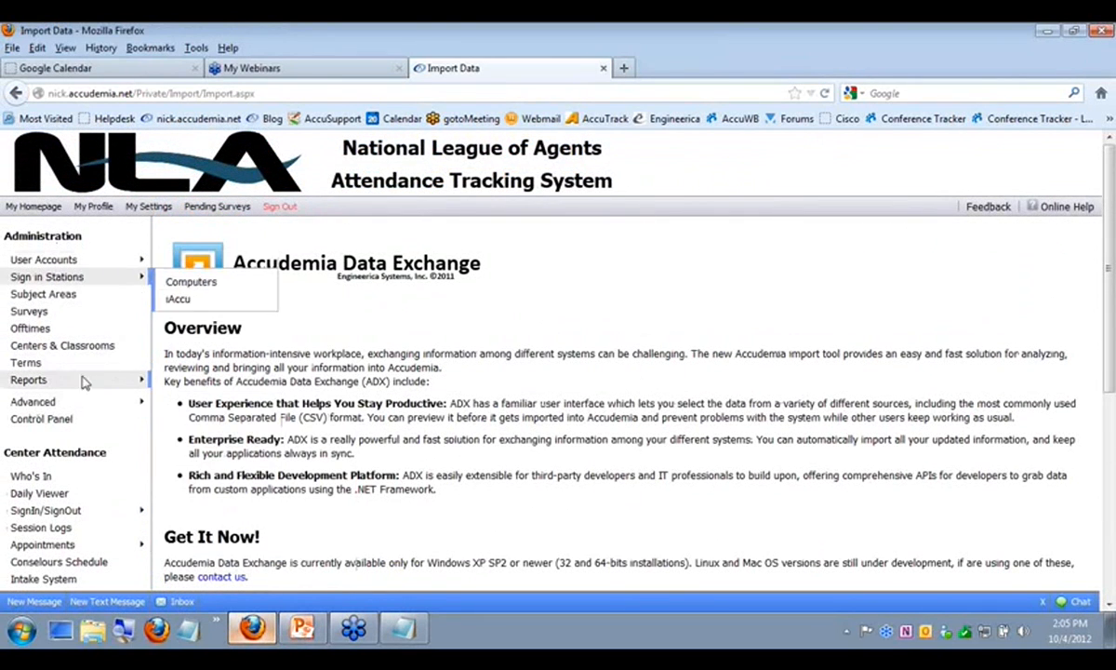
pyautogui.moveTo(110, 379)
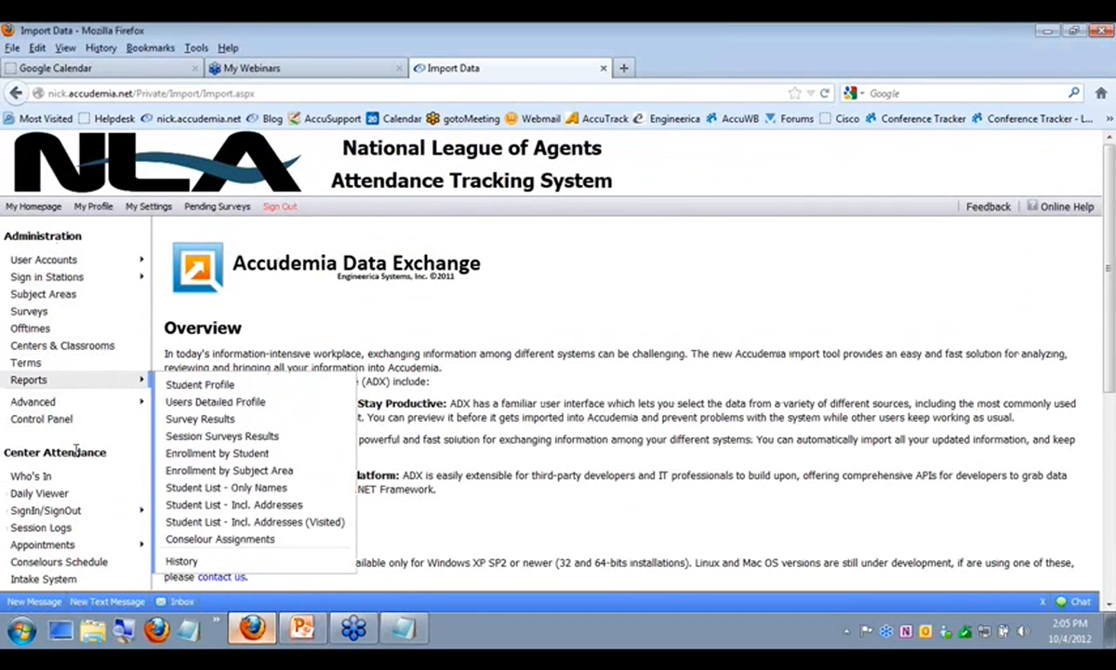
pyautogui.scroll(-4, 73, 479)
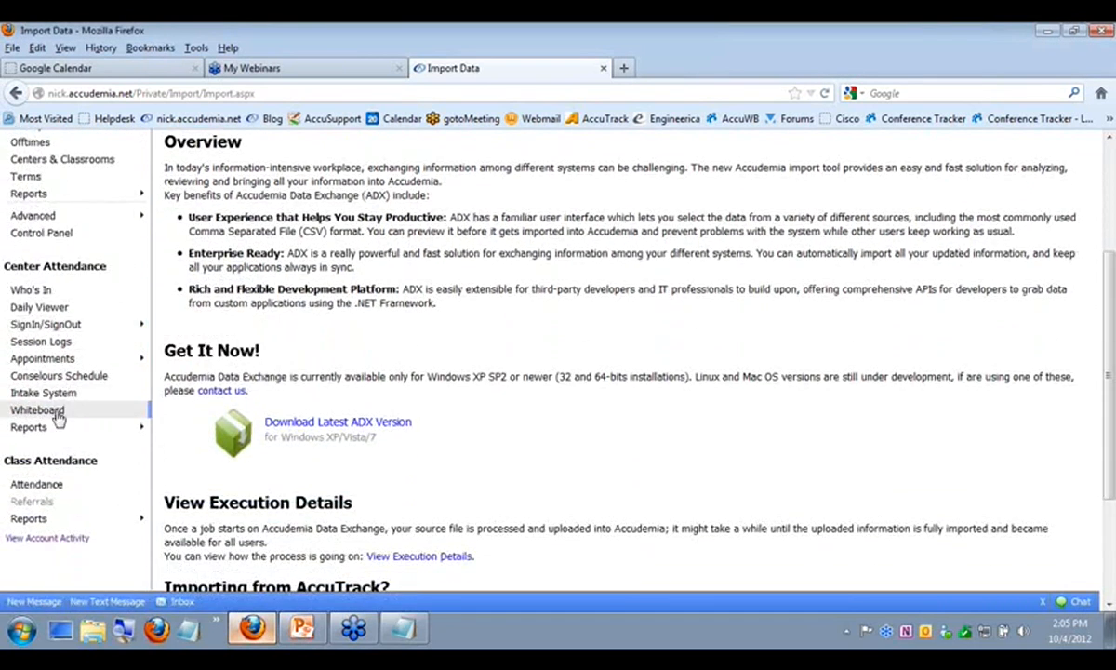
pyautogui.moveTo(88, 435)
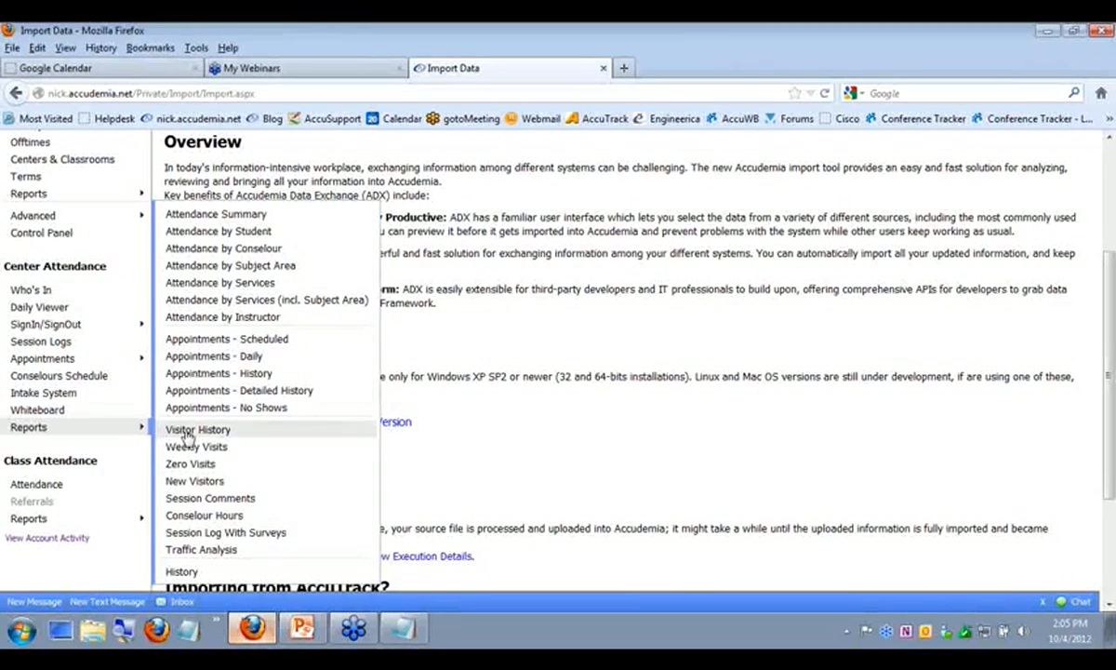
pyautogui.moveTo(86, 525)
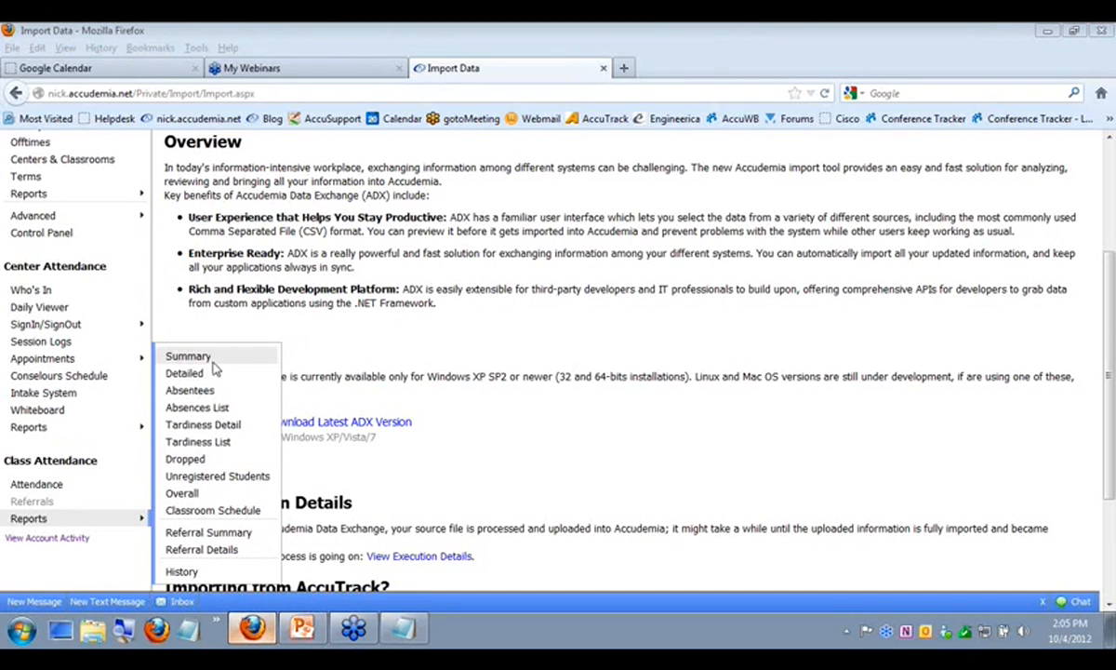
pyautogui.moveTo(108, 217)
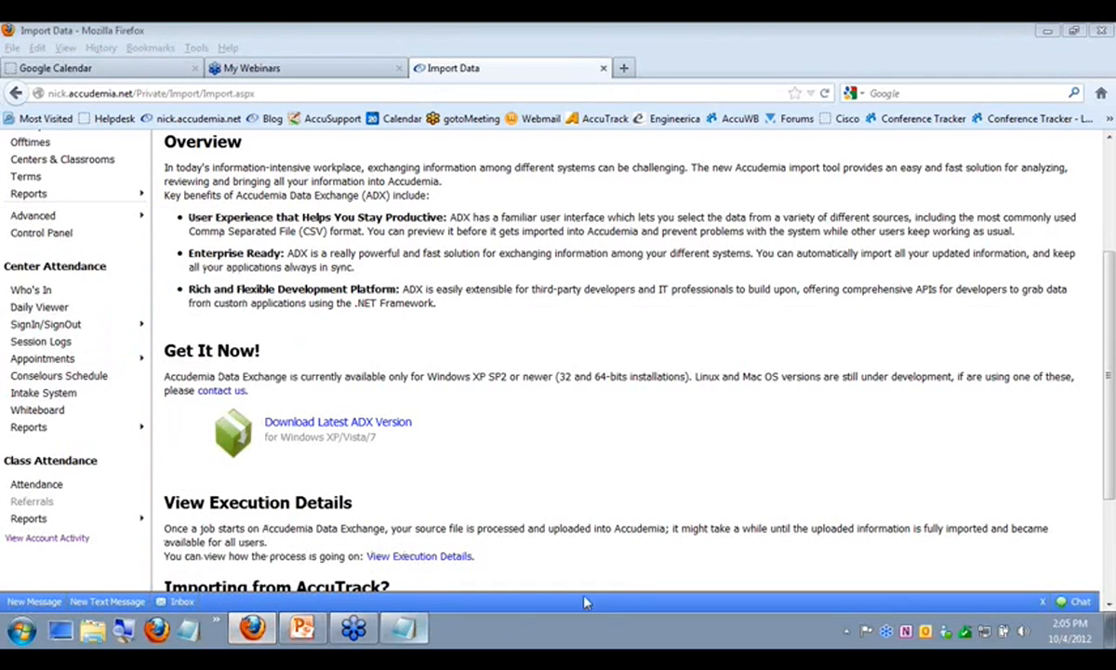
pyautogui.click(303, 630)
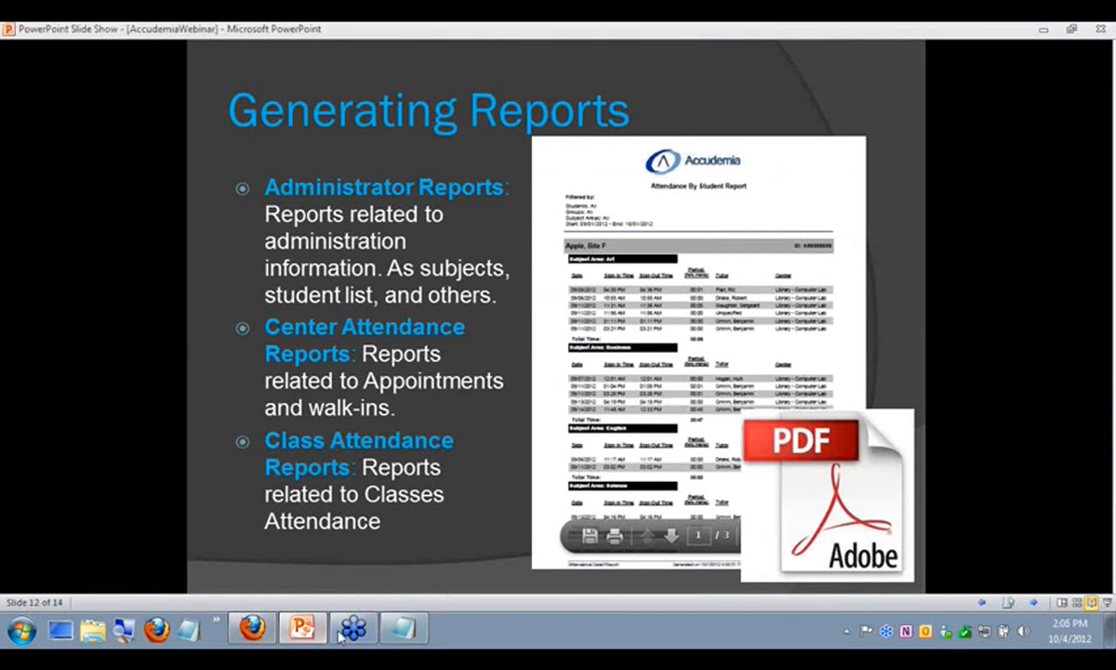
# Step: Switch to Firefox, open the Absentees report configuration under Class Attendance, and enable the Students filter without selecting individual students
pyautogui.click(252, 628)
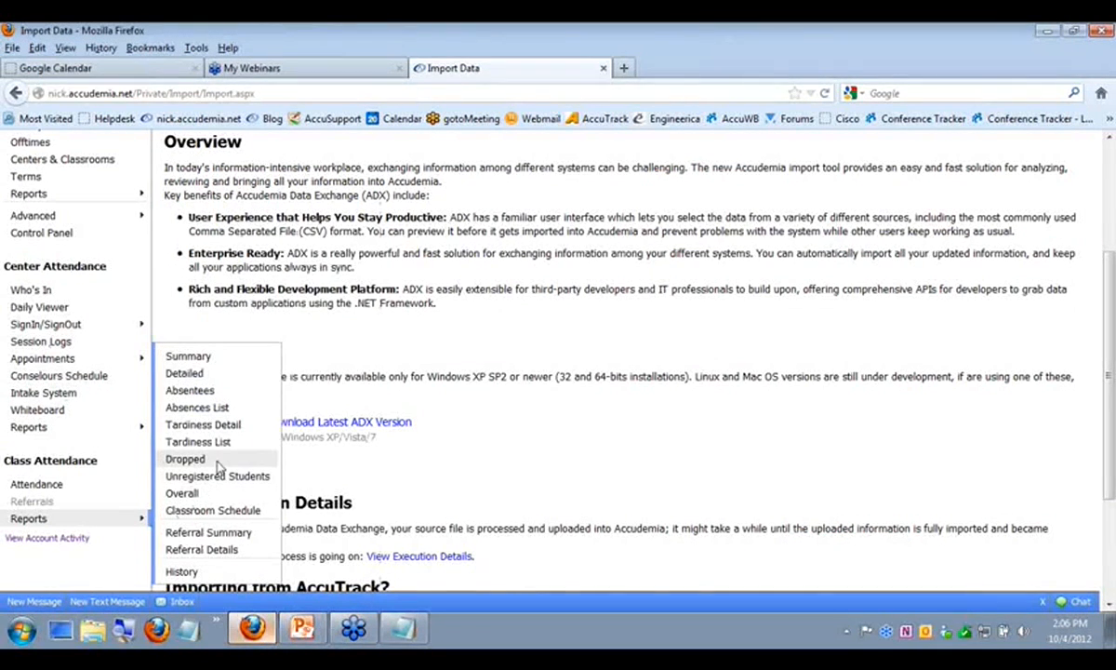
pyautogui.click(209, 394)
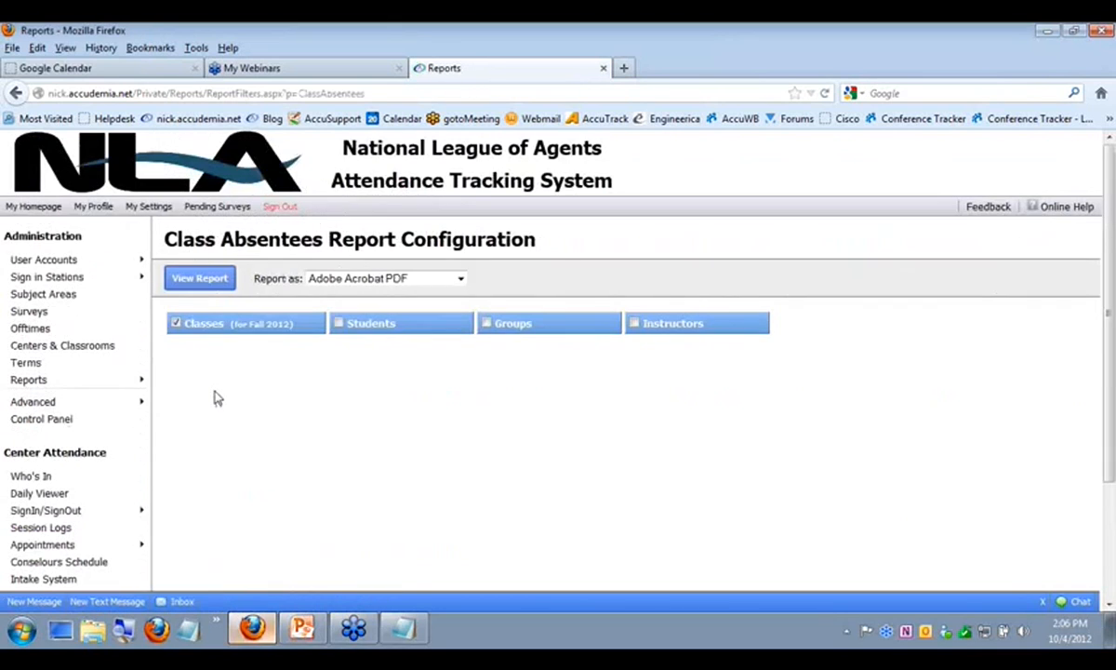
pyautogui.click(339, 323)
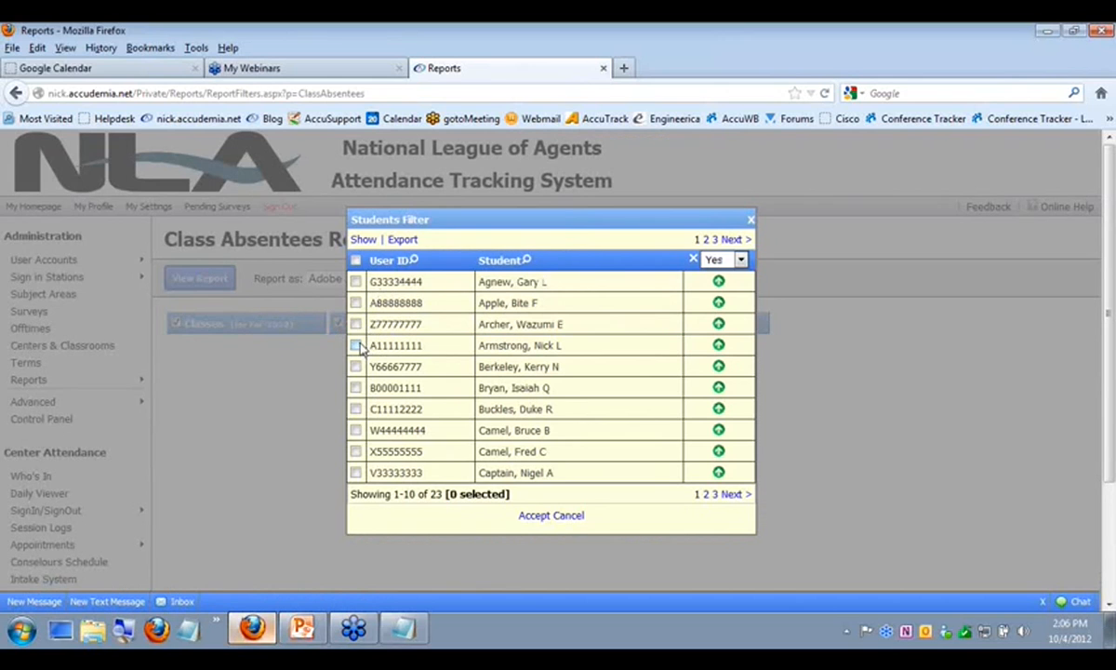
pyautogui.click(565, 515)
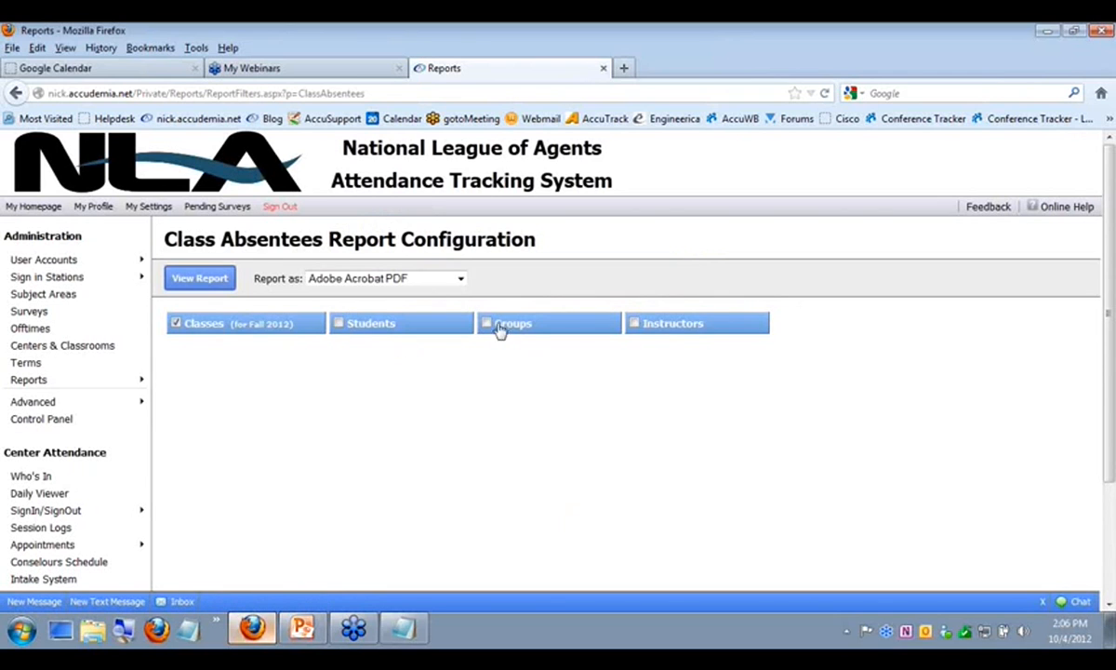
pyautogui.click(344, 331)
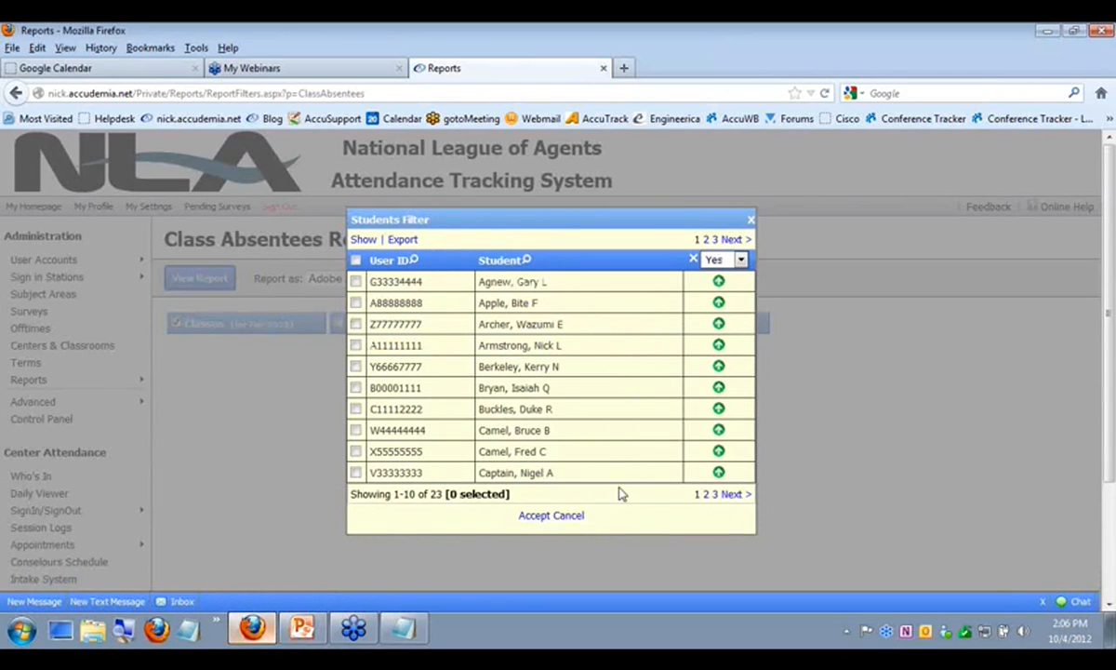
pyautogui.click(527, 516)
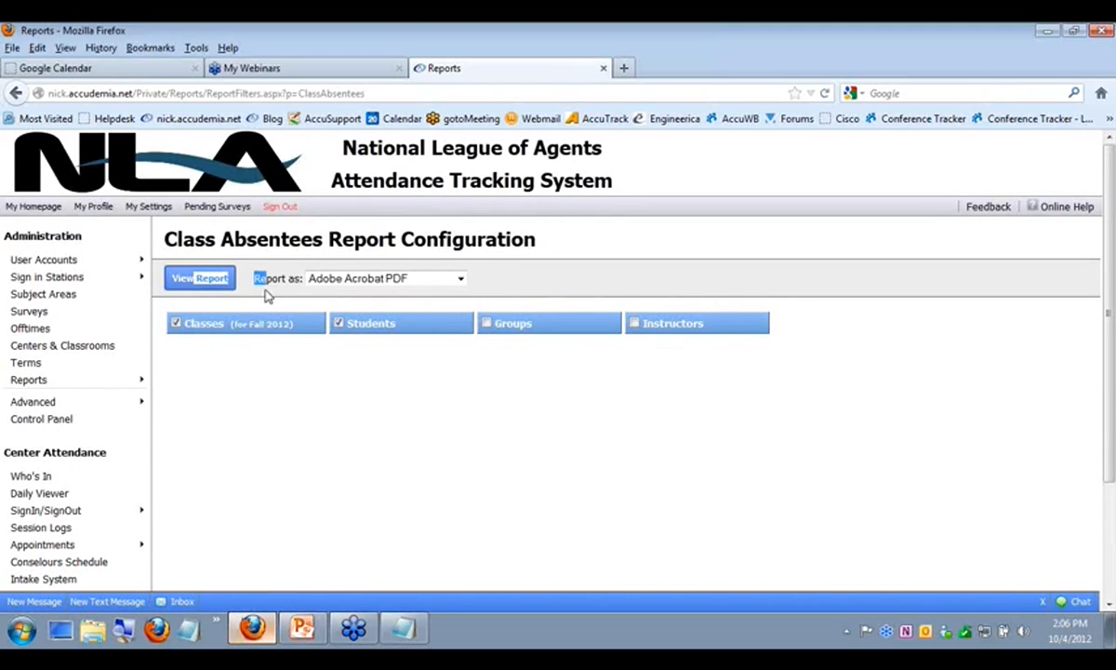
# Step: Review the output formats, generate the Class Absentees report as Adobe Acrobat PDF, and open the result
pyautogui.click(461, 279)
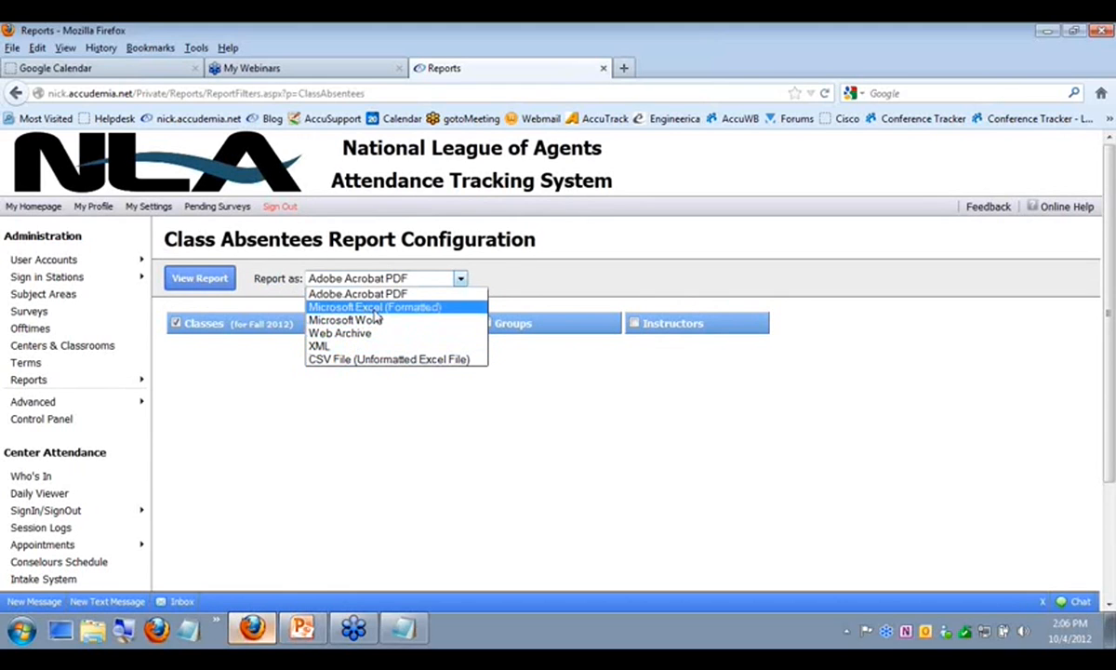
pyautogui.click(258, 300)
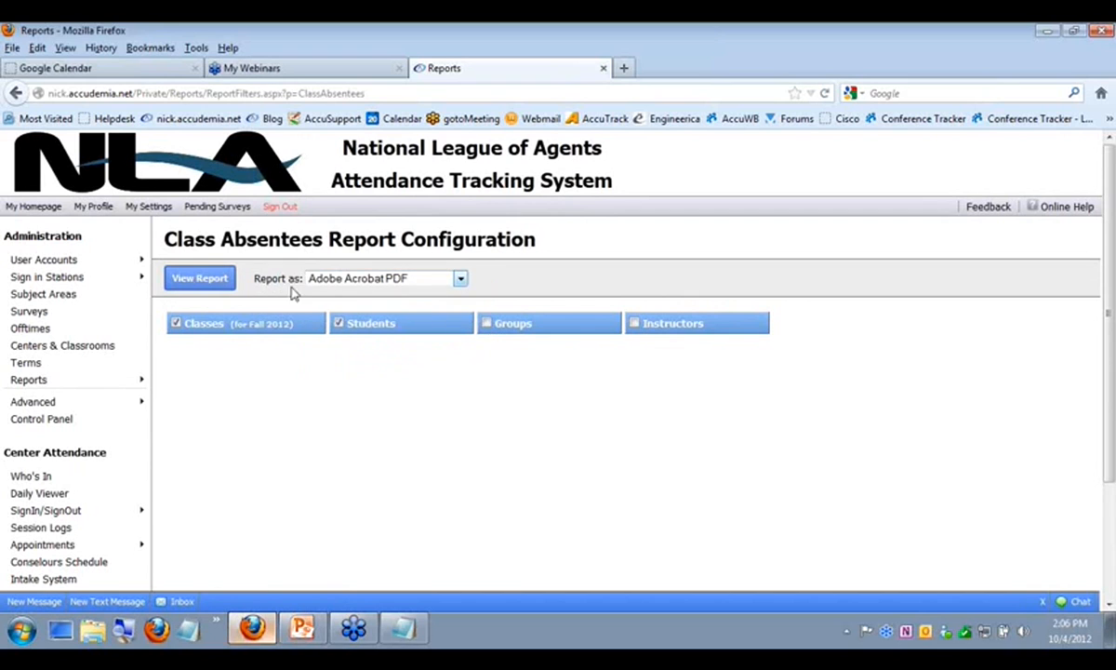
pyautogui.click(223, 281)
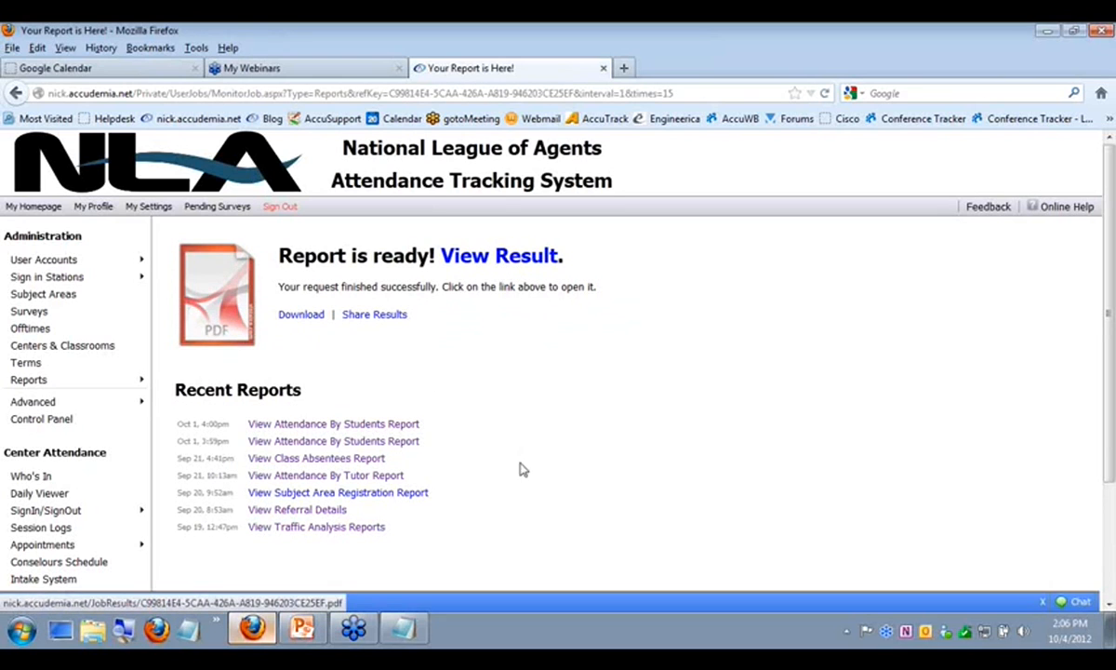
pyautogui.click(535, 258)
# Step: Read through the Class Absentees report's filters, class details and absent students, and go back to the Import Data page
pyautogui.scroll(-5, 634, 336)
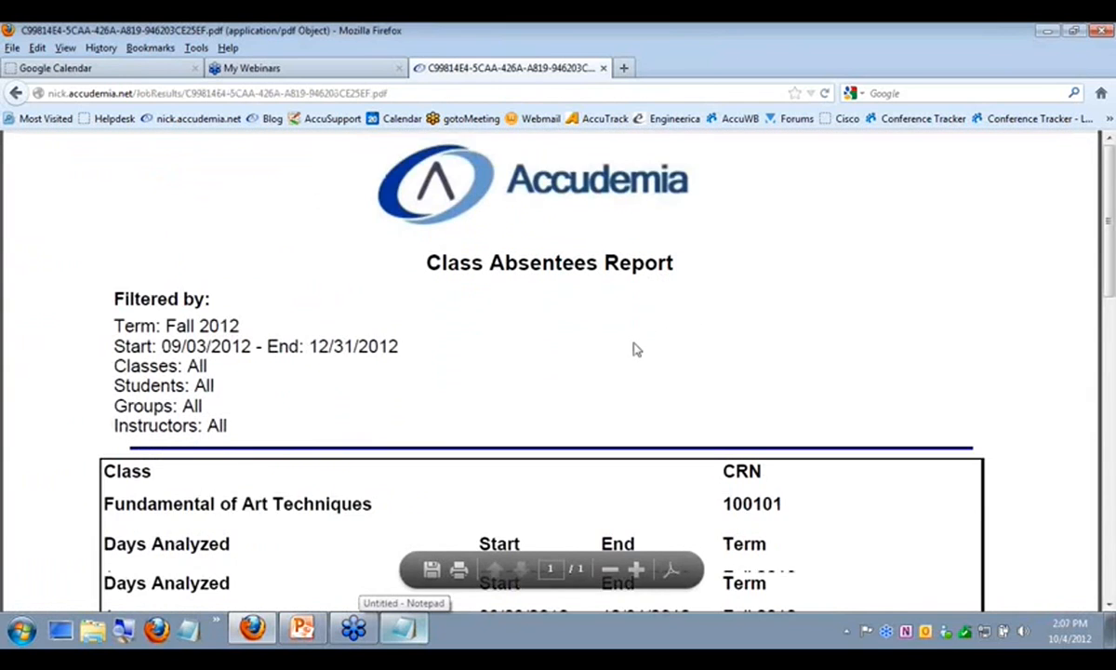
pyautogui.scroll(-5, 634, 336)
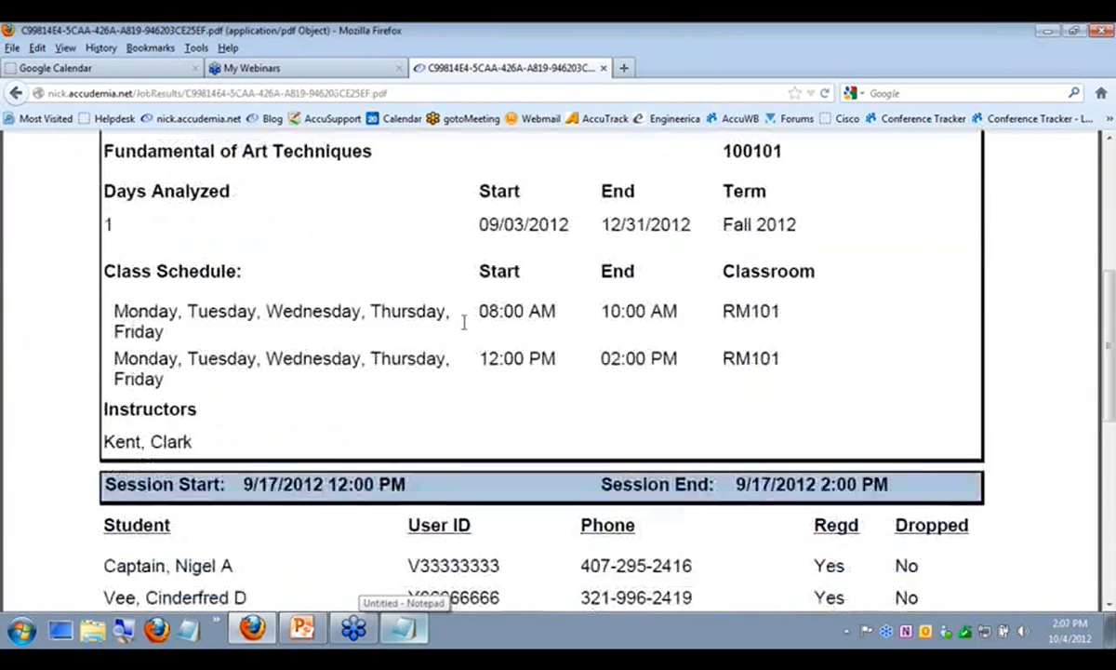
pyautogui.scroll(-6, 329, 373)
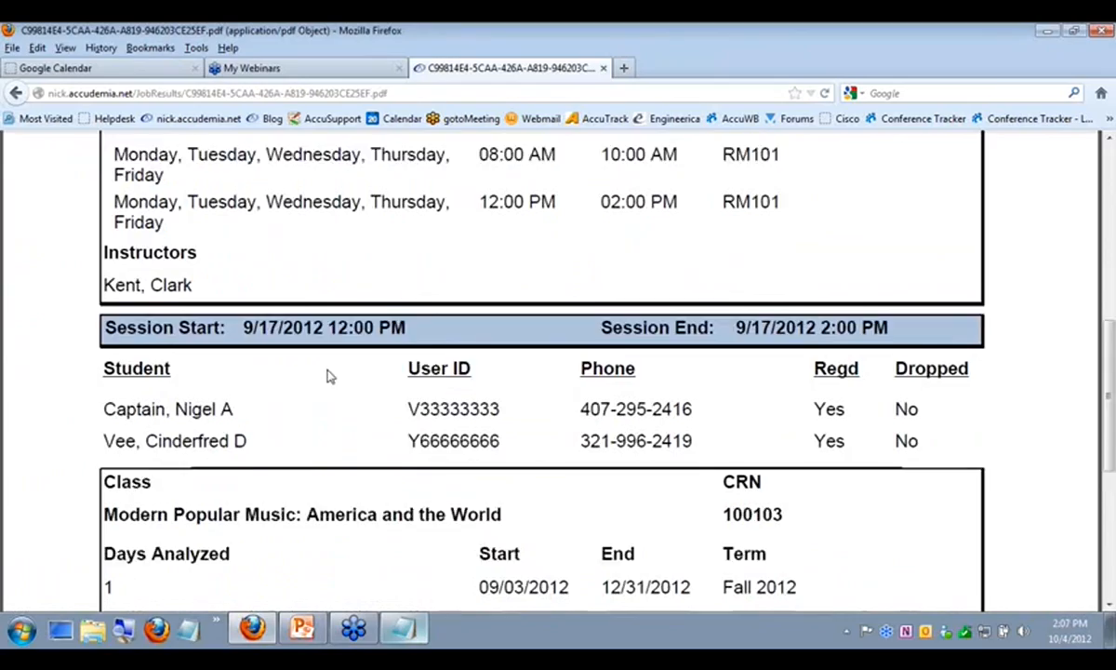
pyautogui.scroll(-4, 465, 480)
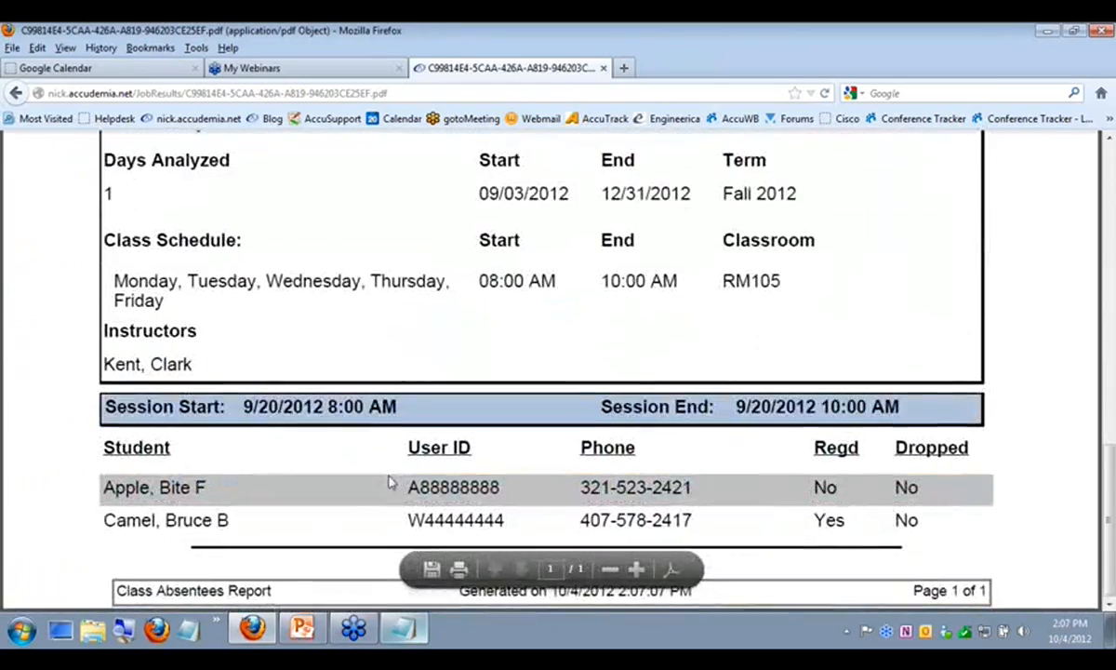
pyautogui.scroll(15, 391, 348)
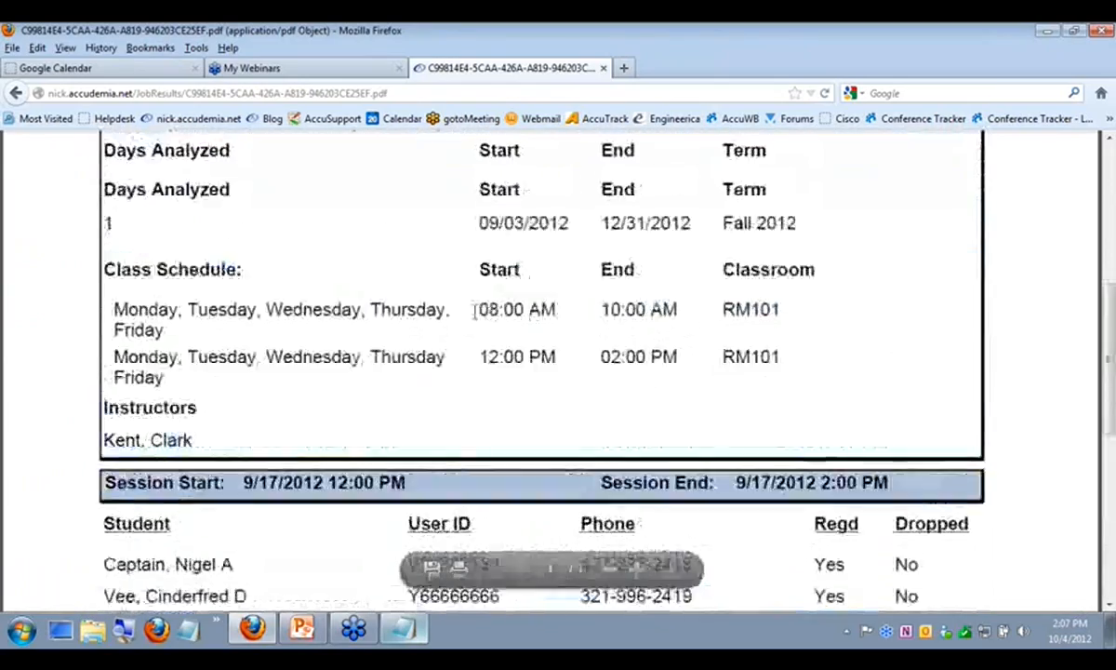
pyautogui.scroll(2, 498, 330)
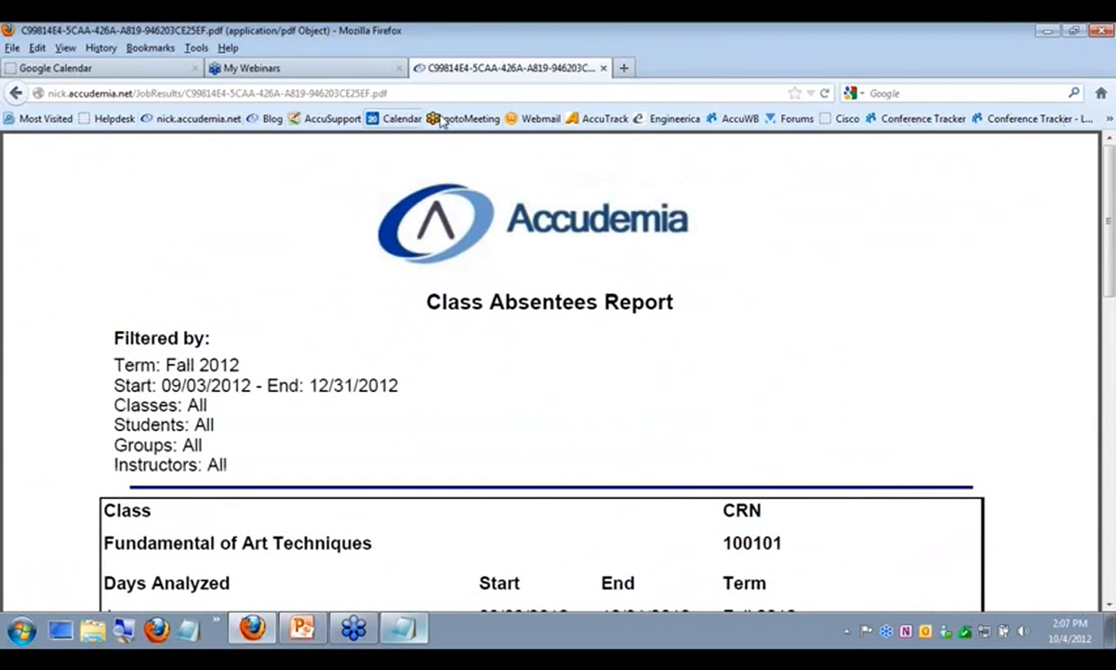
pyautogui.click(16, 93)
pyautogui.click(191, 459)
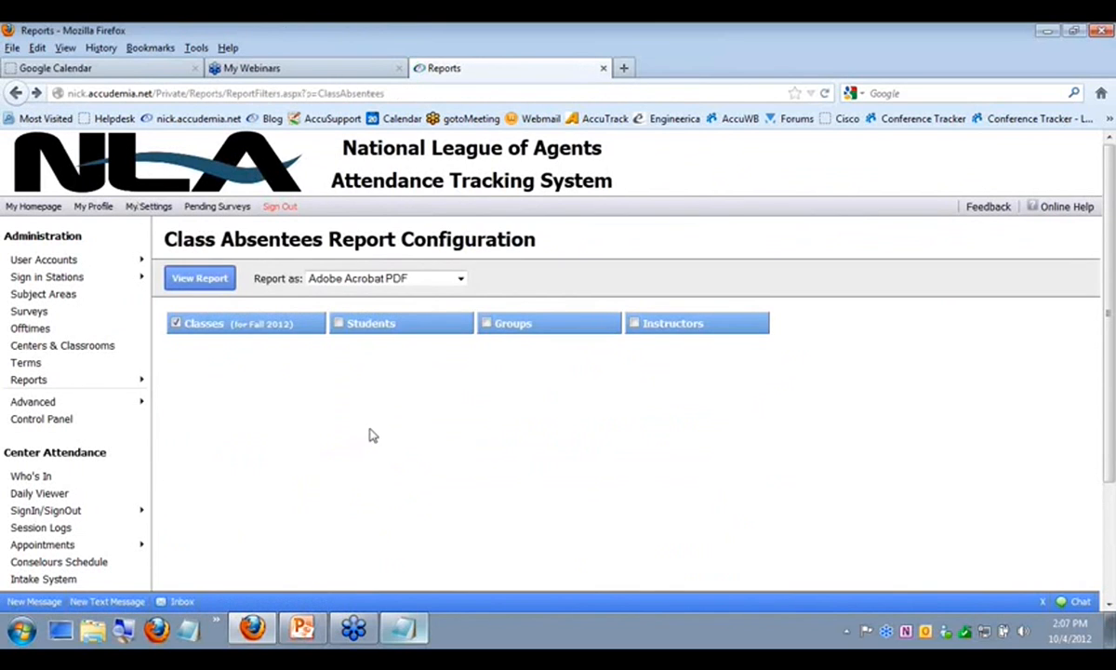
pyautogui.click(16, 93)
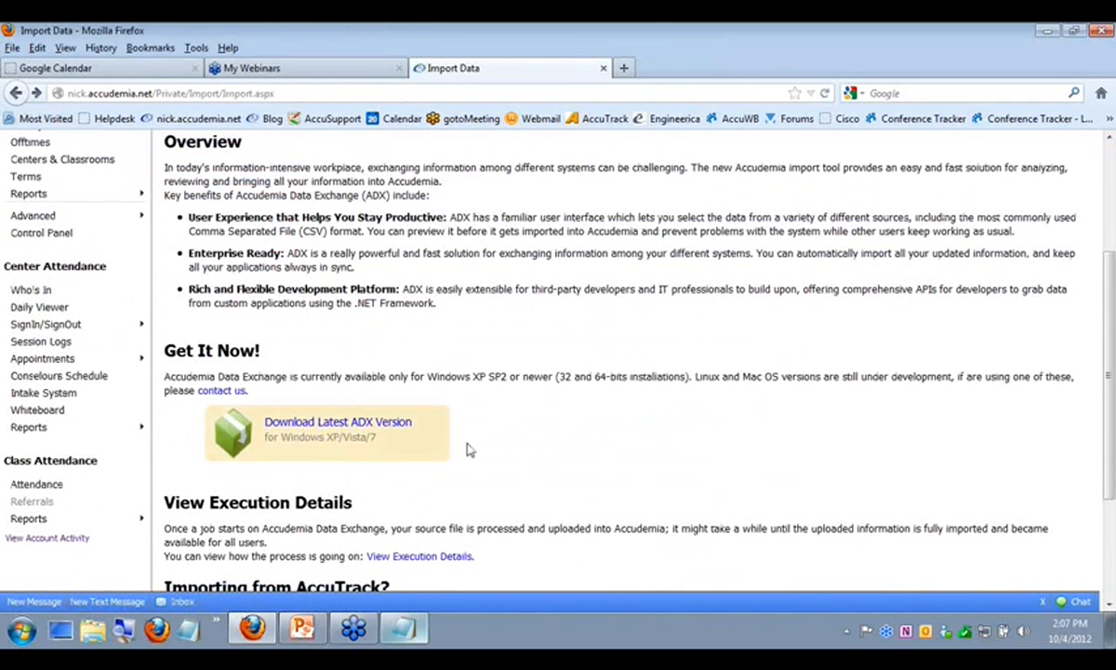
# Step: Open the Accudemia Control Panel and switch to the PowerPoint slide show
pyautogui.click(56, 232)
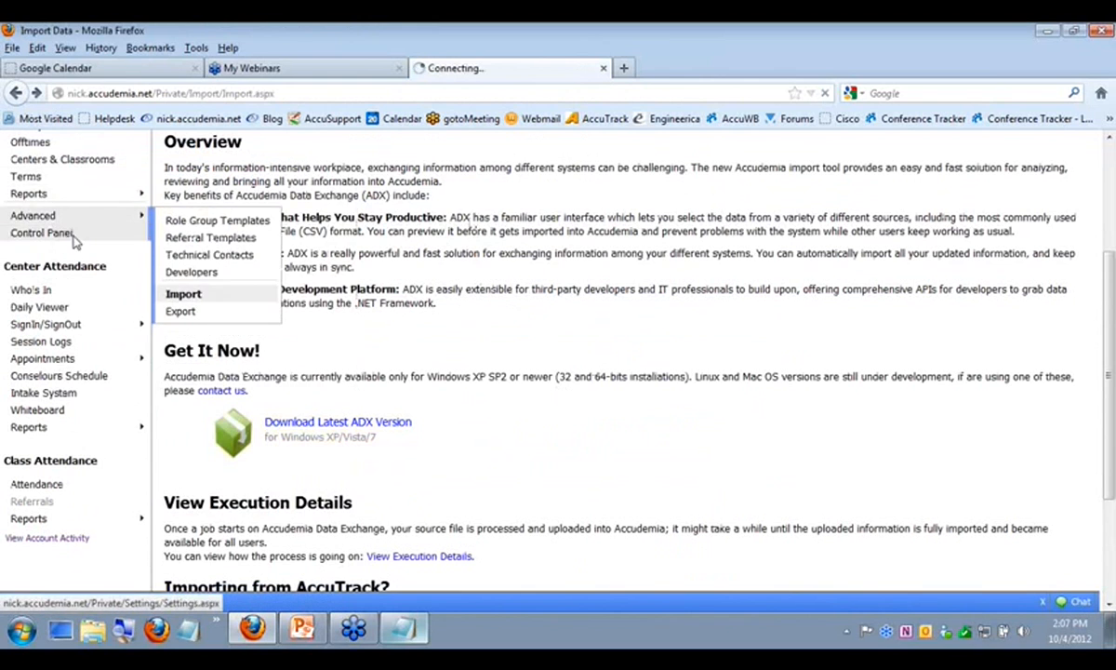
pyautogui.click(300, 628)
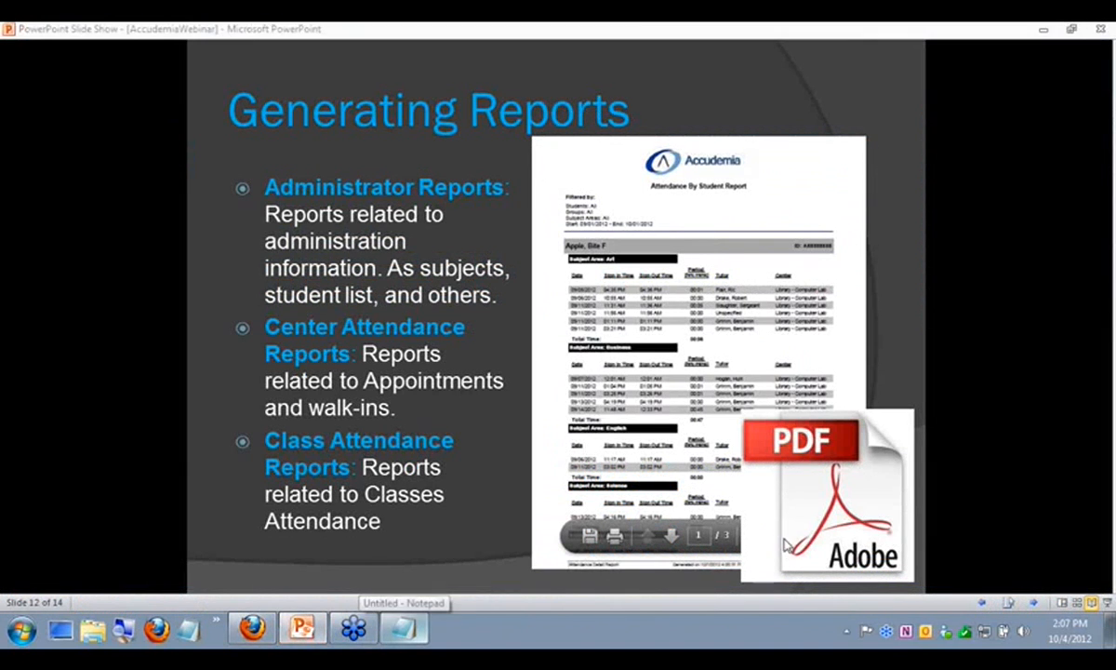
# Step: Switch to Windows Explorer, go to the Accudemia Reports folder, and open the Attendance By Service(incl Subject Area) PDF
pyautogui.press('super+e')
pyautogui.click(361, 165)
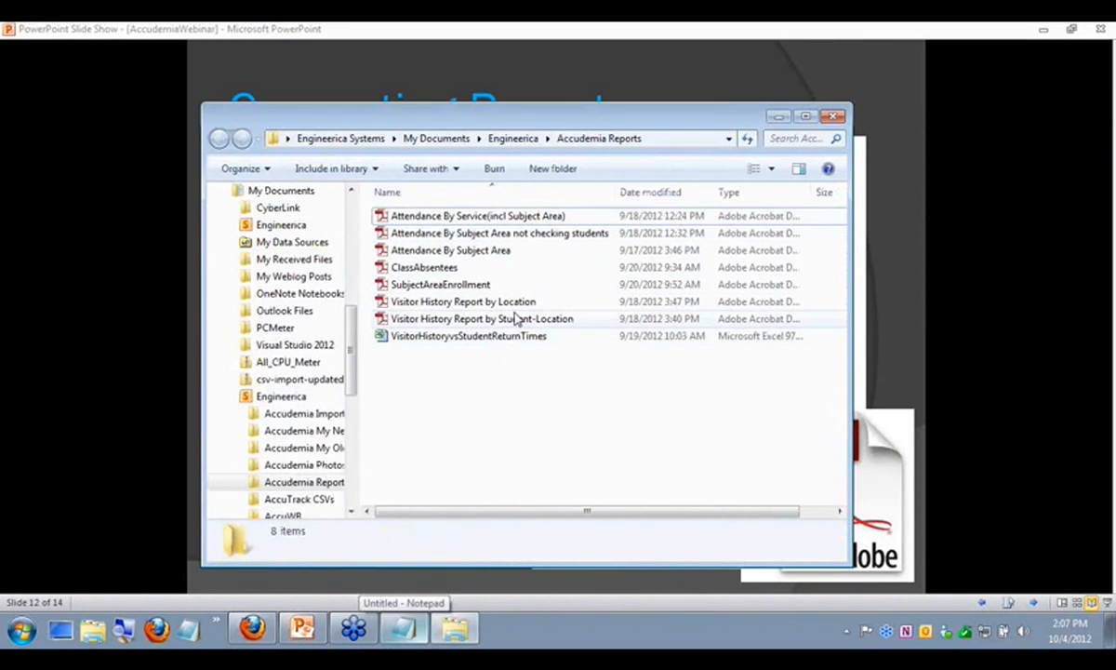
pyautogui.doubleClick(472, 216)
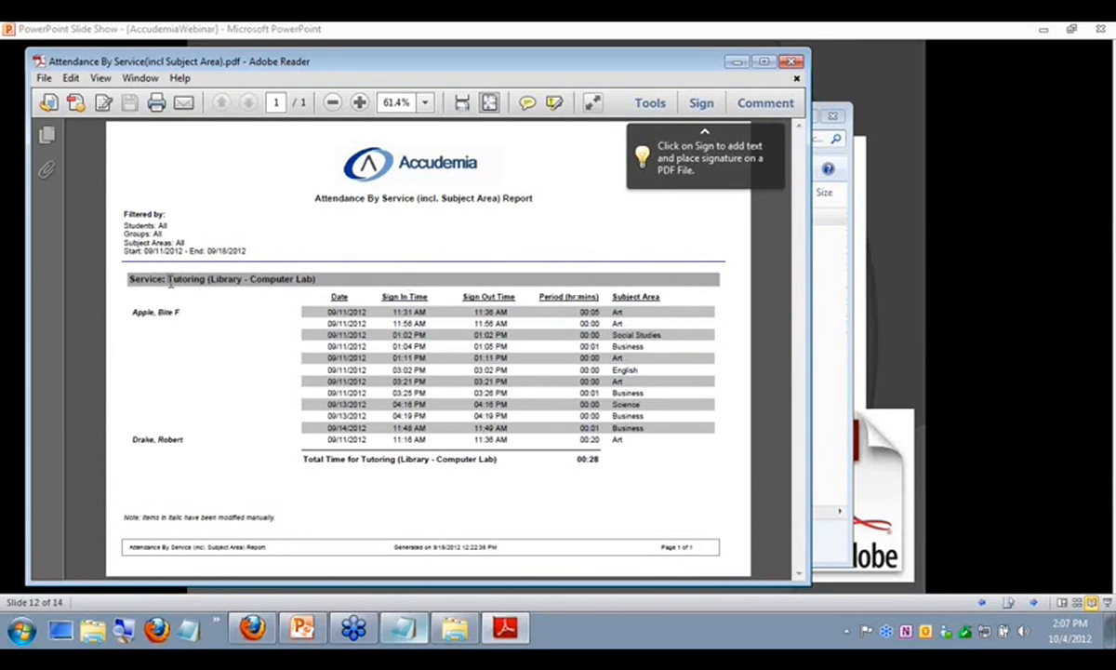
# Step: Read through the Attendance By Service report's service, sign-in and sign-out times, and subject areas, and close the PDF
pyautogui.moveTo(170, 281); pyautogui.dragTo(209, 294)
pyautogui.moveTo(427, 323); pyautogui.dragTo(526, 391)
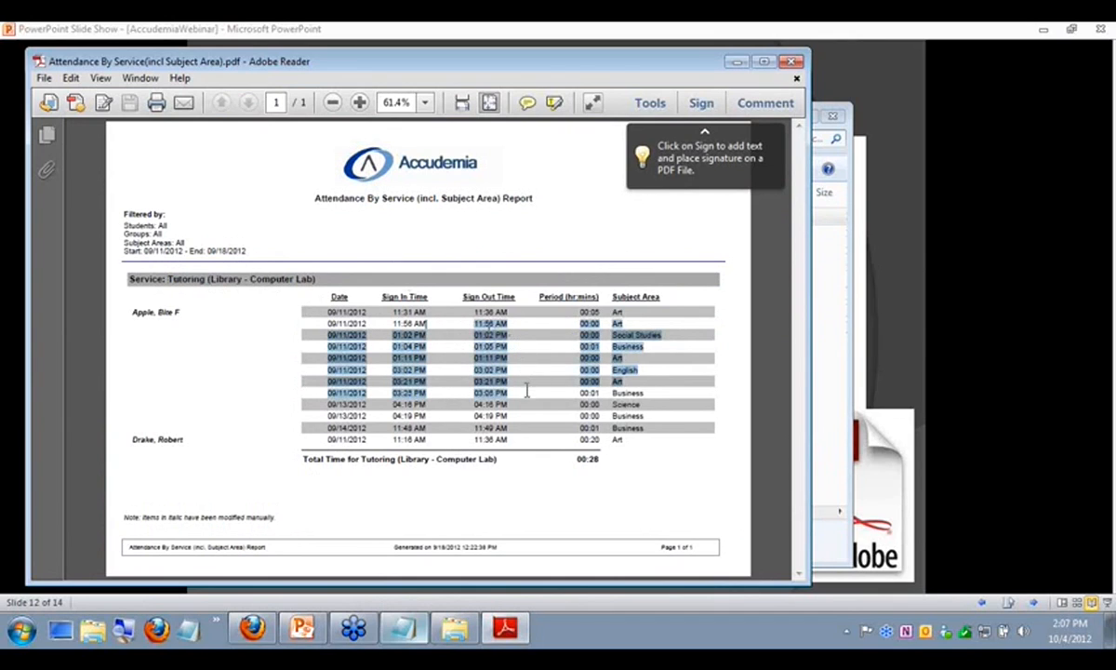
pyautogui.moveTo(623, 313); pyautogui.dragTo(649, 429)
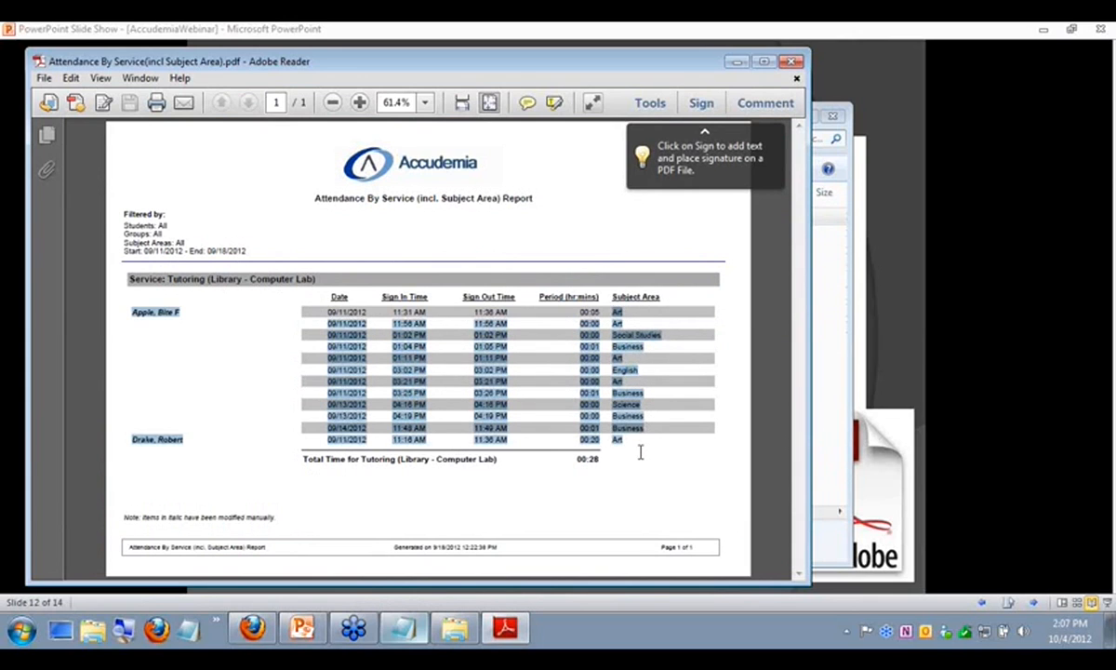
pyautogui.click(526, 435)
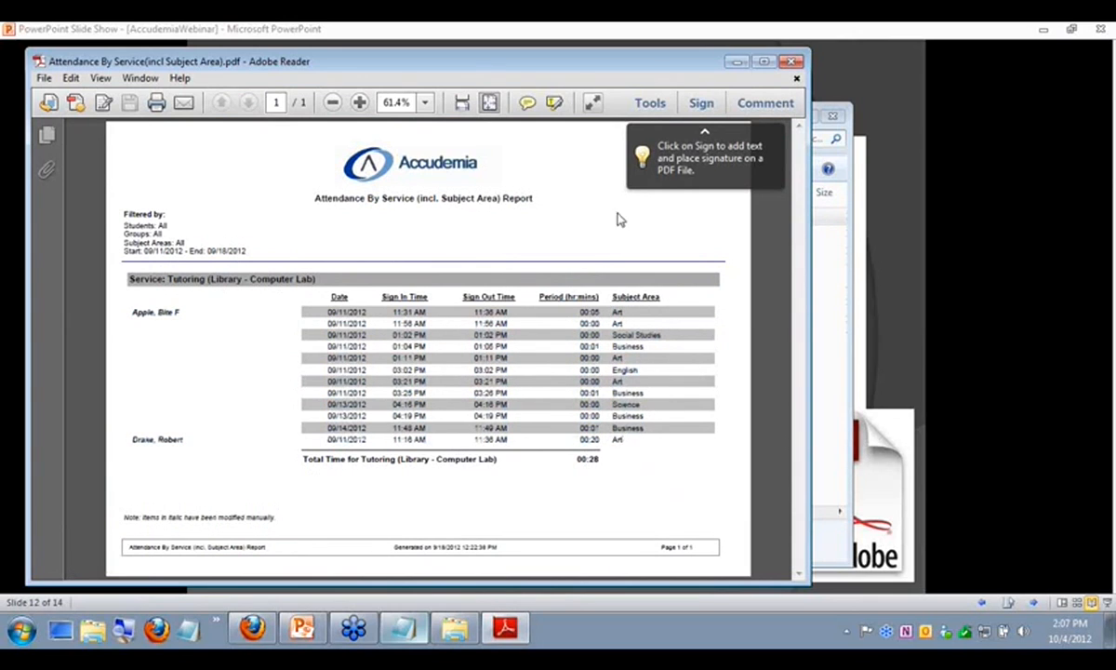
pyautogui.click(792, 64)
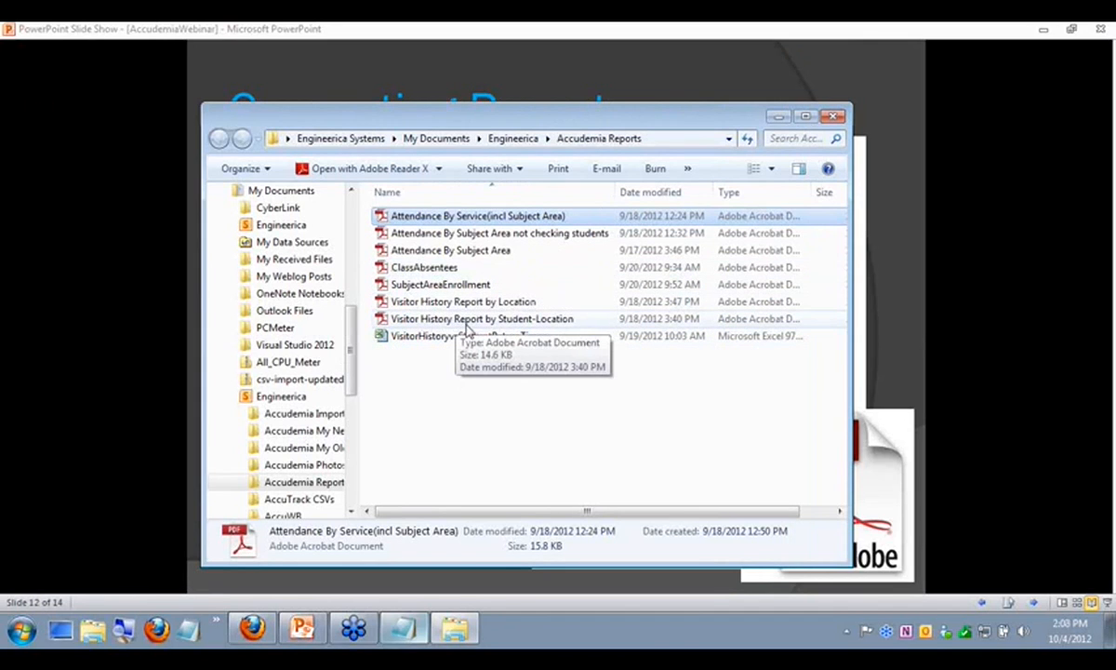
# Step: Open the Visitor History Report by Student-Location PDF, examine each student's visits and average period, and close it
pyautogui.doubleClick(465, 320)
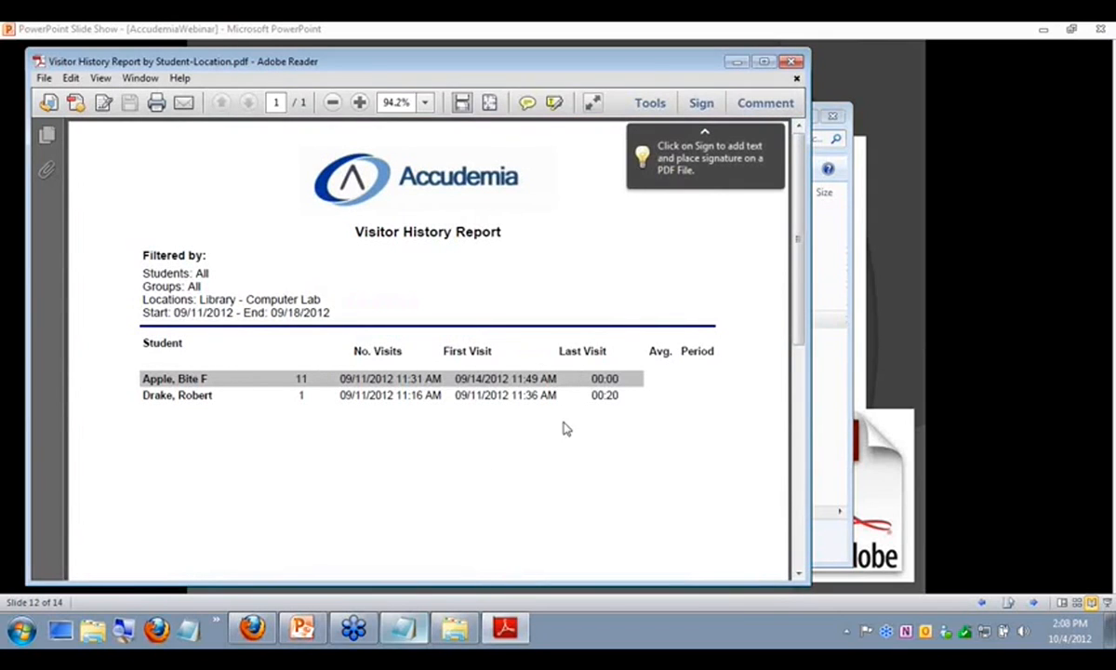
pyautogui.scroll(-1, 477, 387)
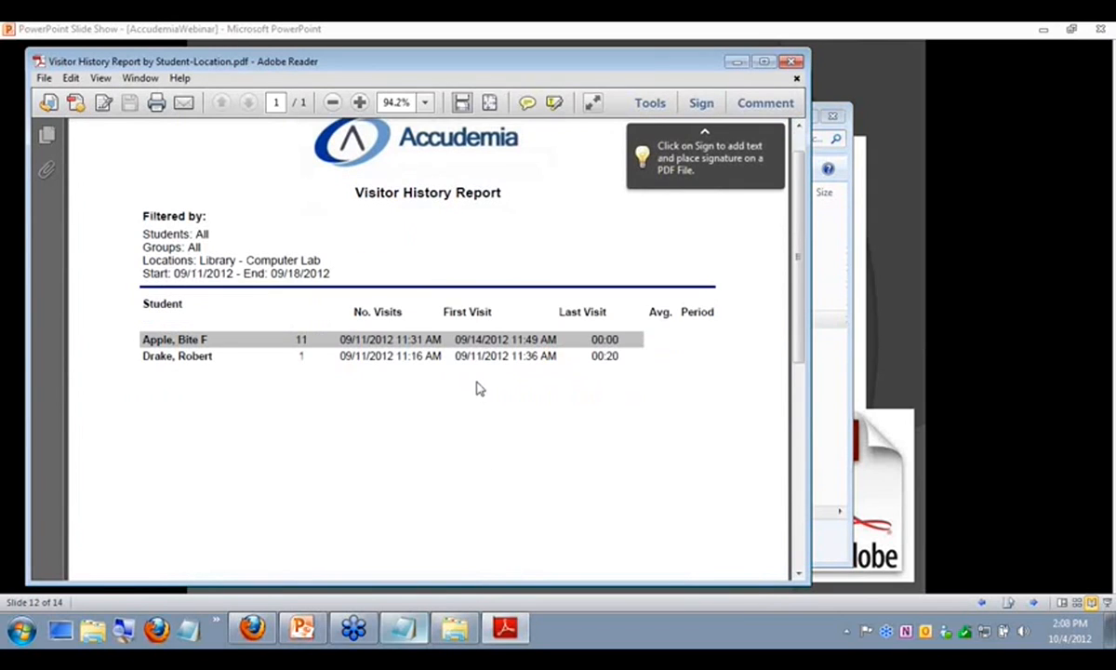
pyautogui.click(303, 355)
pyautogui.moveTo(593, 340); pyautogui.dragTo(613, 363)
pyautogui.click(597, 365)
pyautogui.click(495, 318)
pyautogui.scroll(1, 358, 286)
pyautogui.click(793, 61)
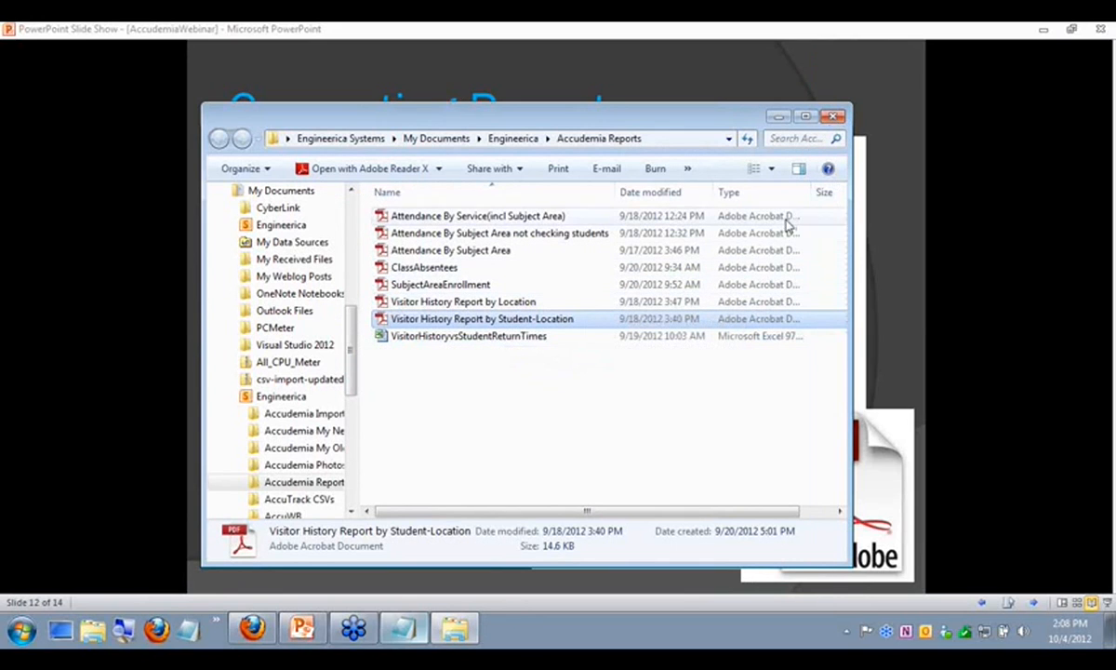
# Step: Close the Accudemia Reports folder, switch to Accudemia in Firefox, and open the Center Attendance Traffic Analysis report configuration
pyautogui.click(833, 117)
pyautogui.click(251, 627)
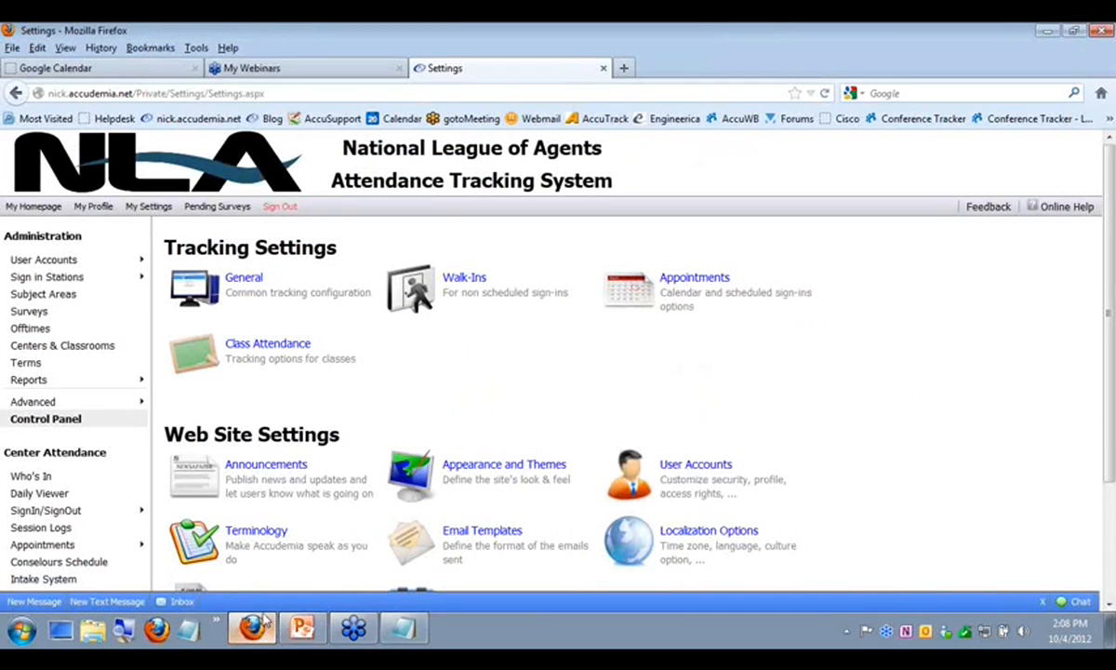
pyautogui.scroll(-3, 87, 528)
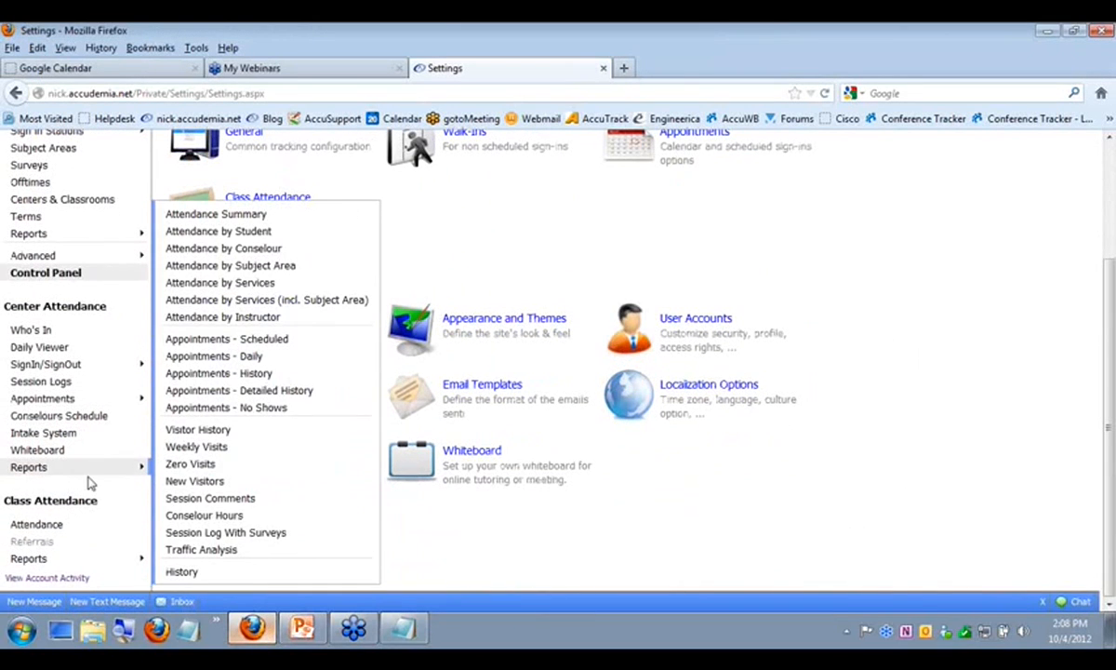
pyautogui.moveTo(81, 561)
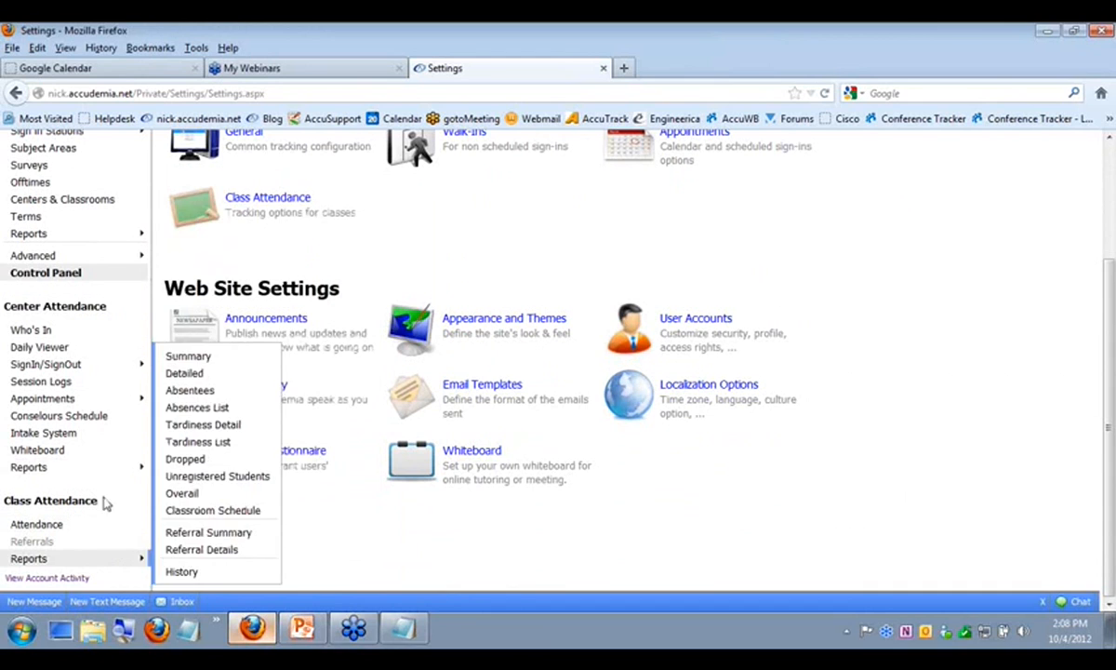
pyautogui.moveTo(108, 473)
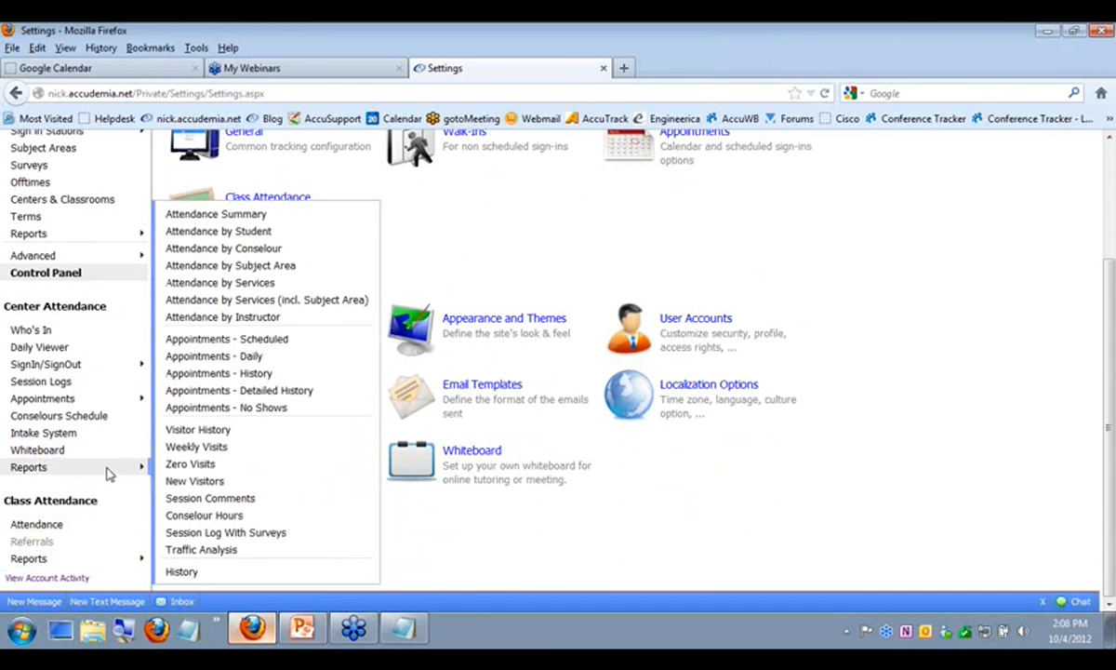
pyautogui.click(205, 550)
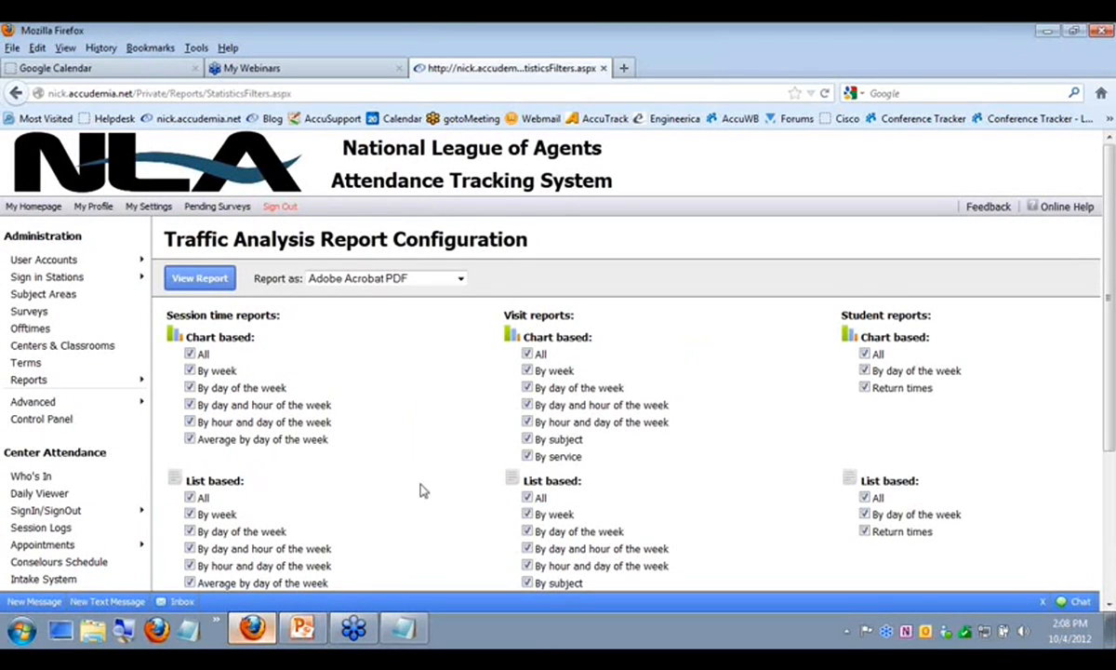
# Step: Exclude all chart-based and list-based session time reports and student reports from the Traffic Analysis report, leaving only visit reports
pyautogui.scroll(-3, 488, 463)
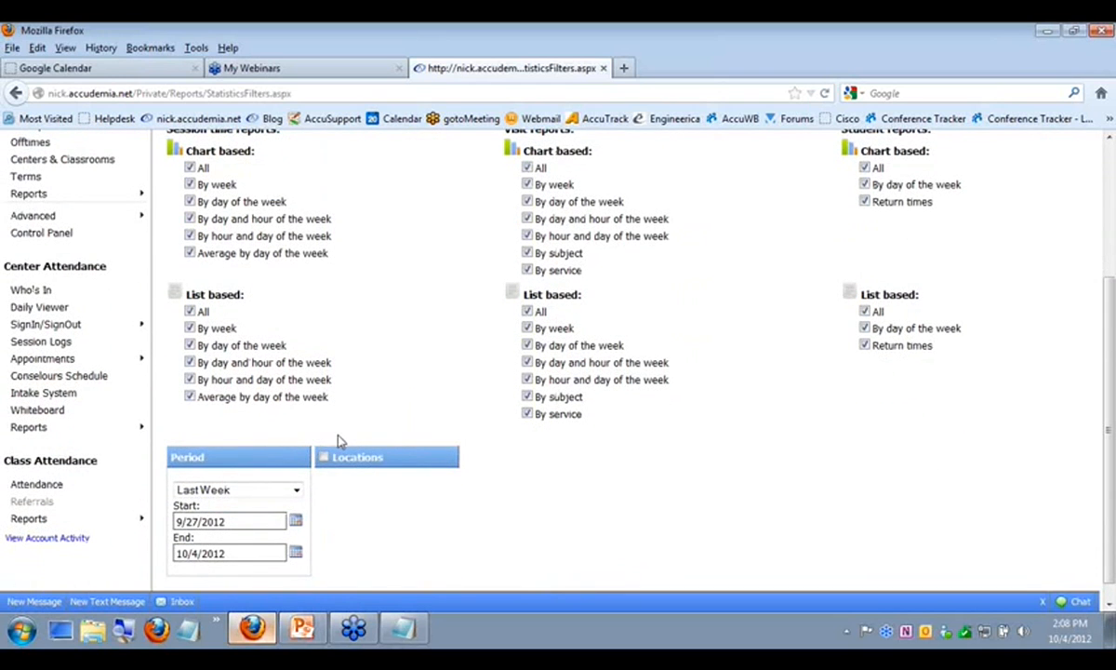
pyautogui.scroll(2, 438, 462)
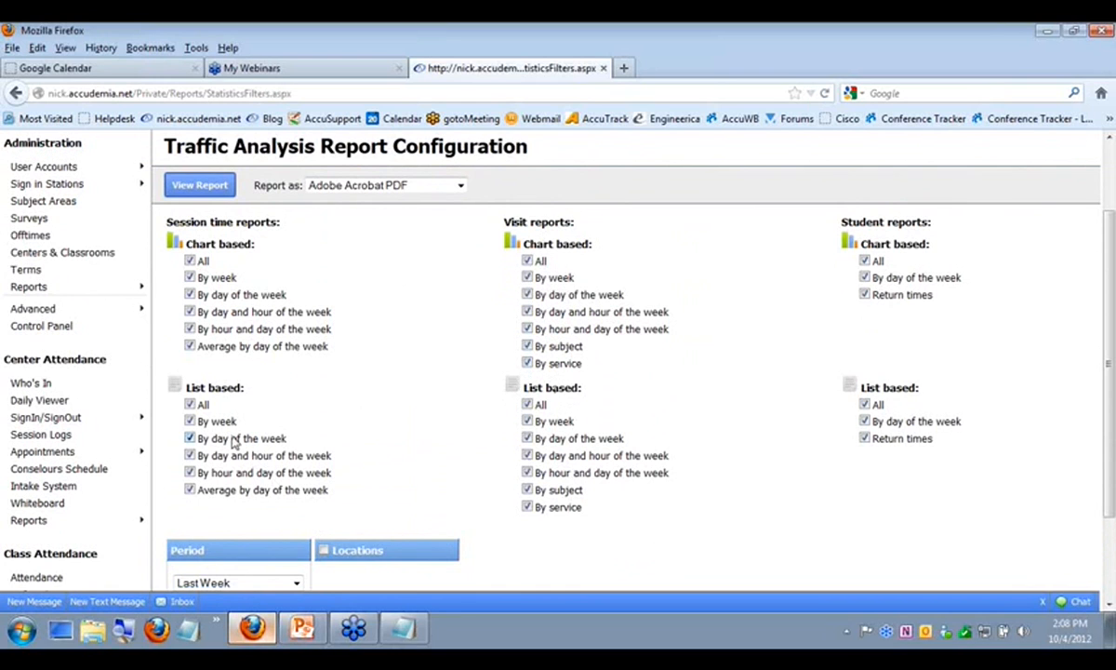
pyautogui.click(190, 260)
pyautogui.click(190, 405)
pyautogui.click(864, 261)
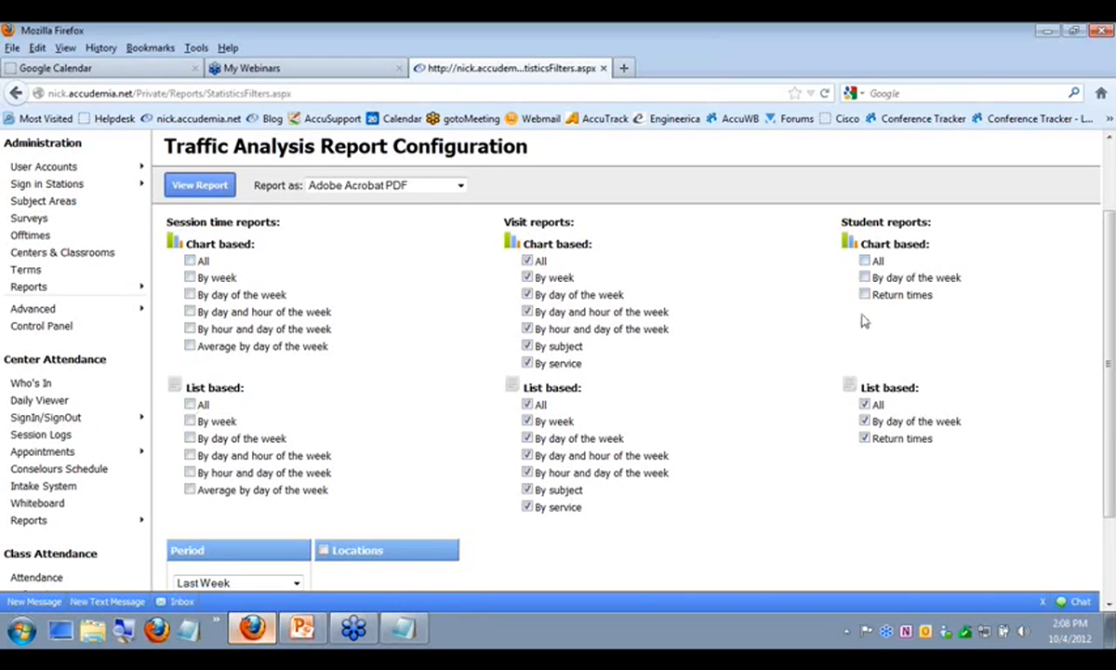
pyautogui.click(864, 405)
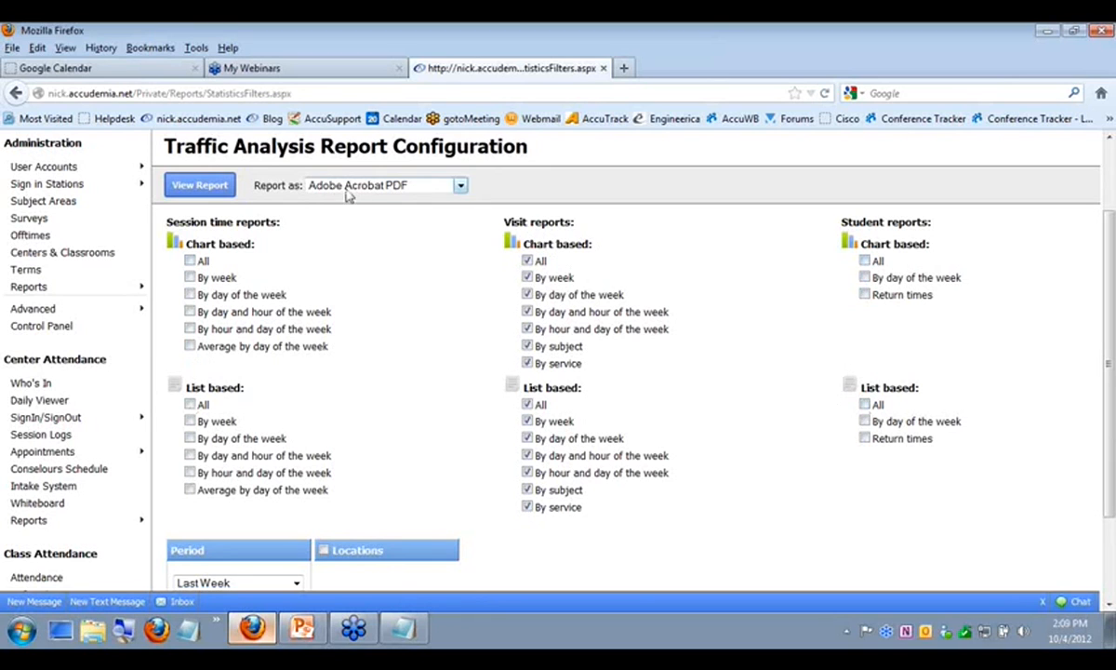
# Step: Generate the Traffic Analysis report as Adobe Acrobat PDF and open the resulting ZIP and its inner folder in Windows Explorer
pyautogui.click(191, 188)
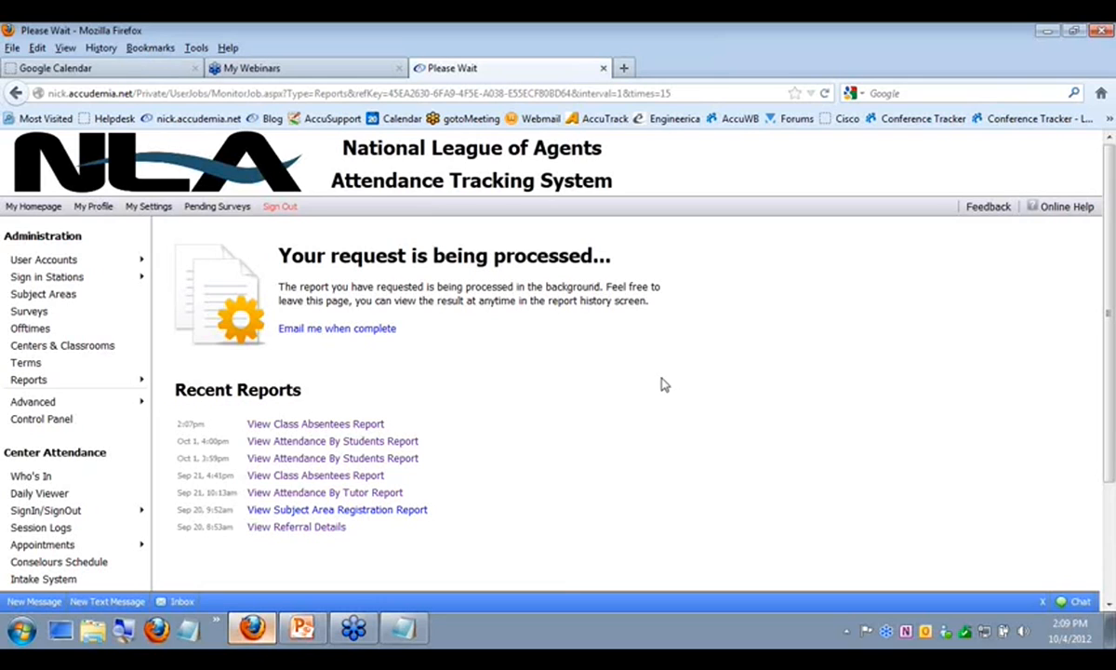
pyautogui.click(340, 333)
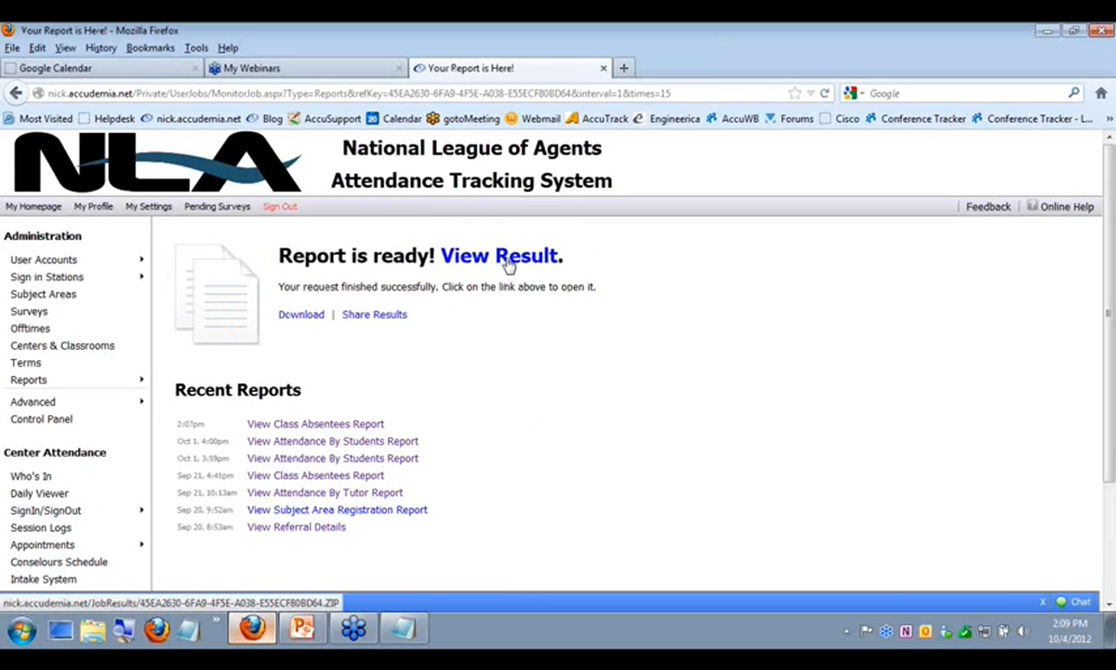
pyautogui.click(509, 265)
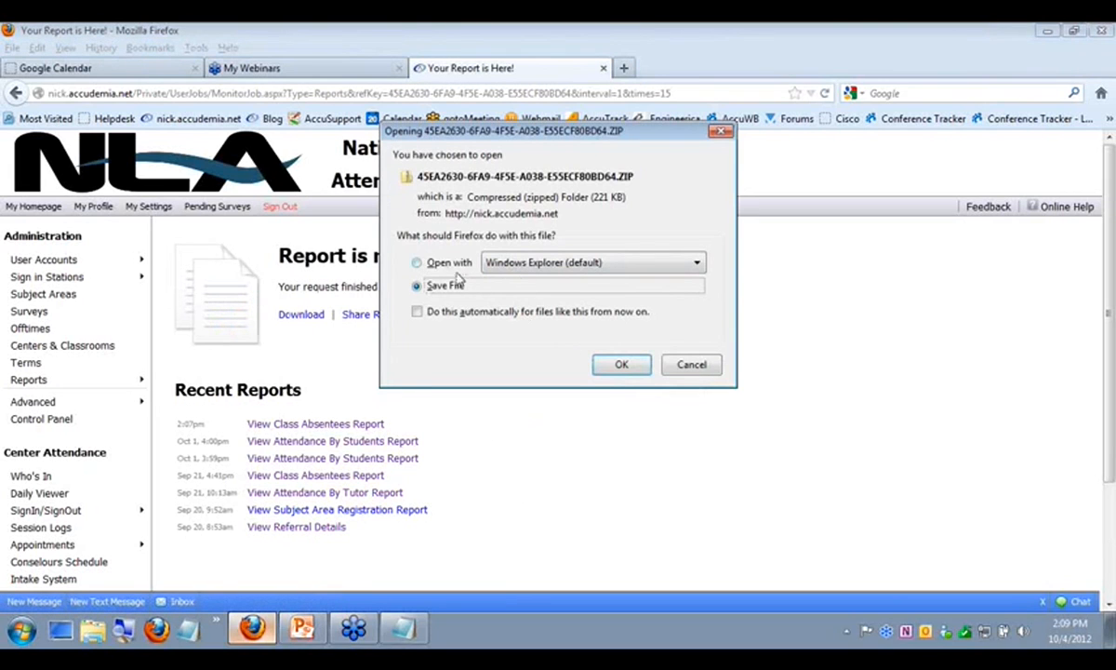
pyautogui.click(416, 264)
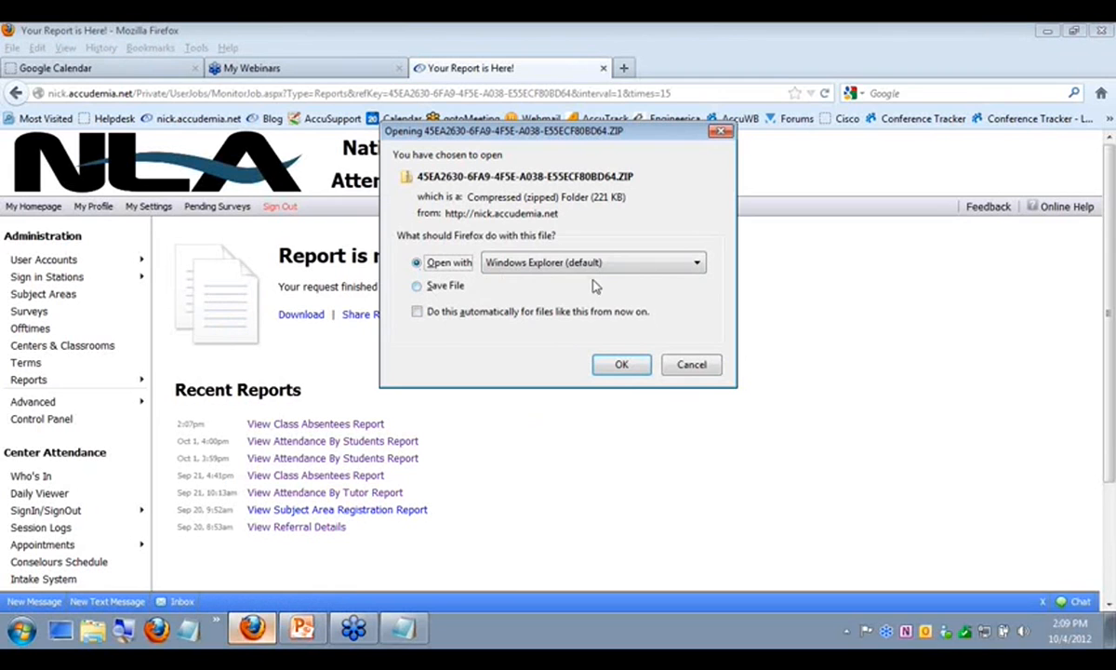
pyautogui.click(620, 365)
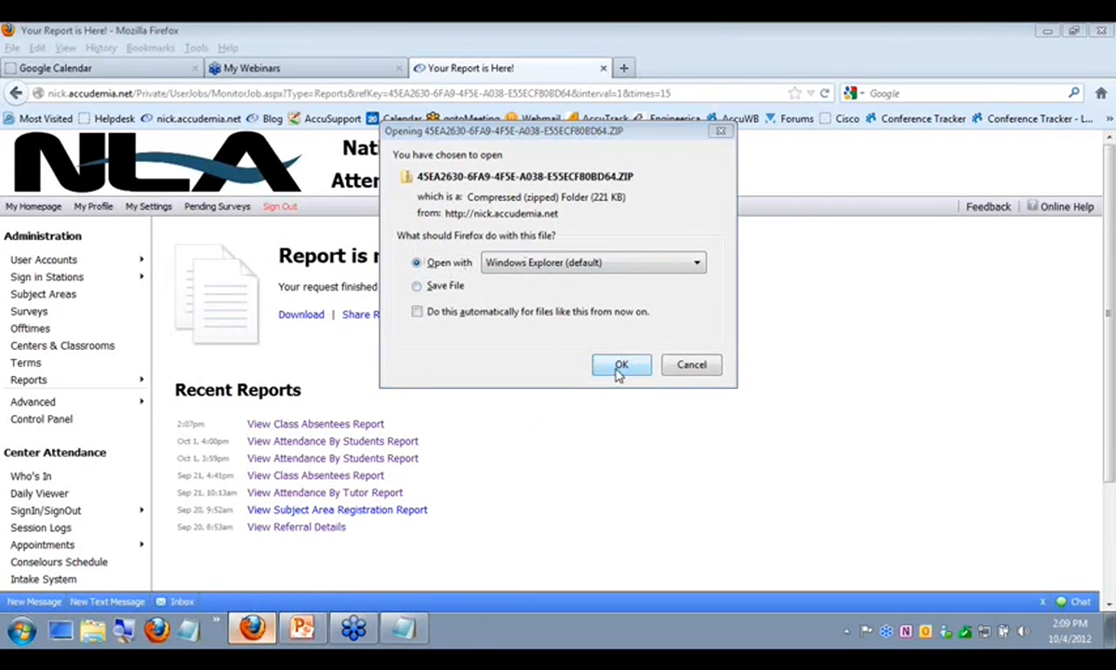
pyautogui.doubleClick(405, 219)
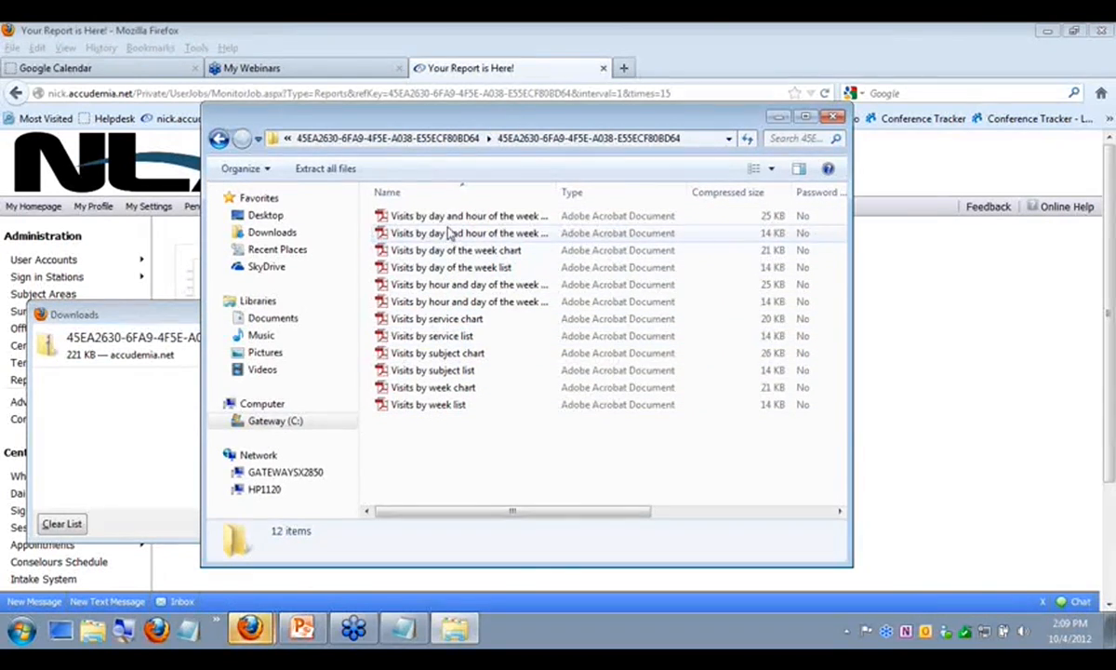
# Step: View the Visits by hour and day of the week list PDF, close it, and clear and close Firefox's Downloads list
pyautogui.doubleClick(466, 304)
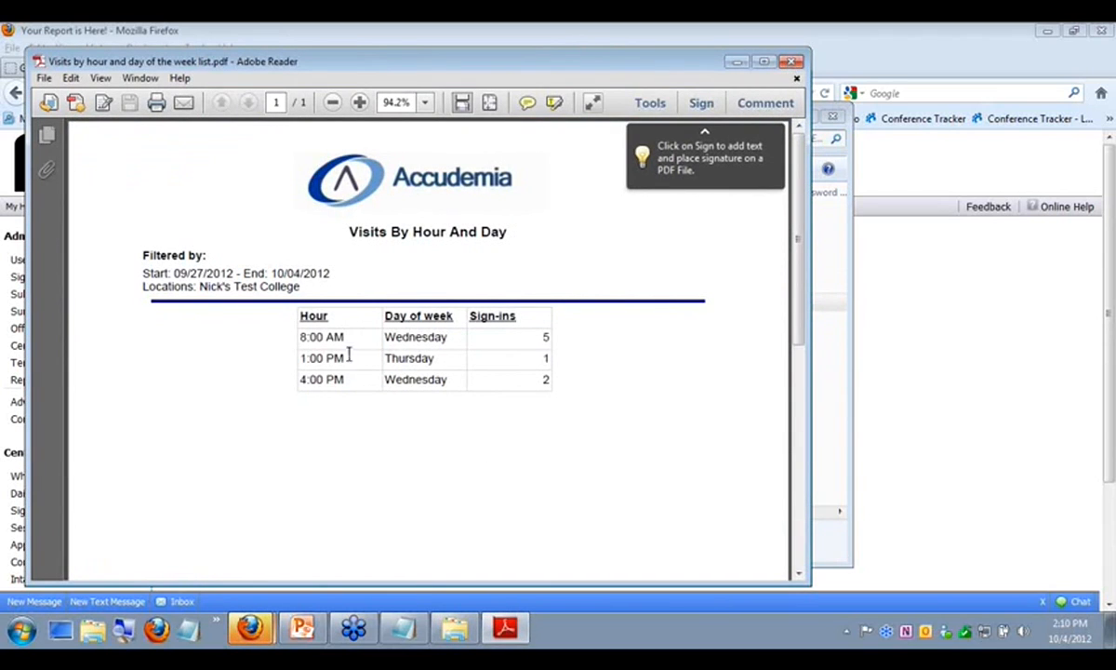
pyautogui.click(792, 61)
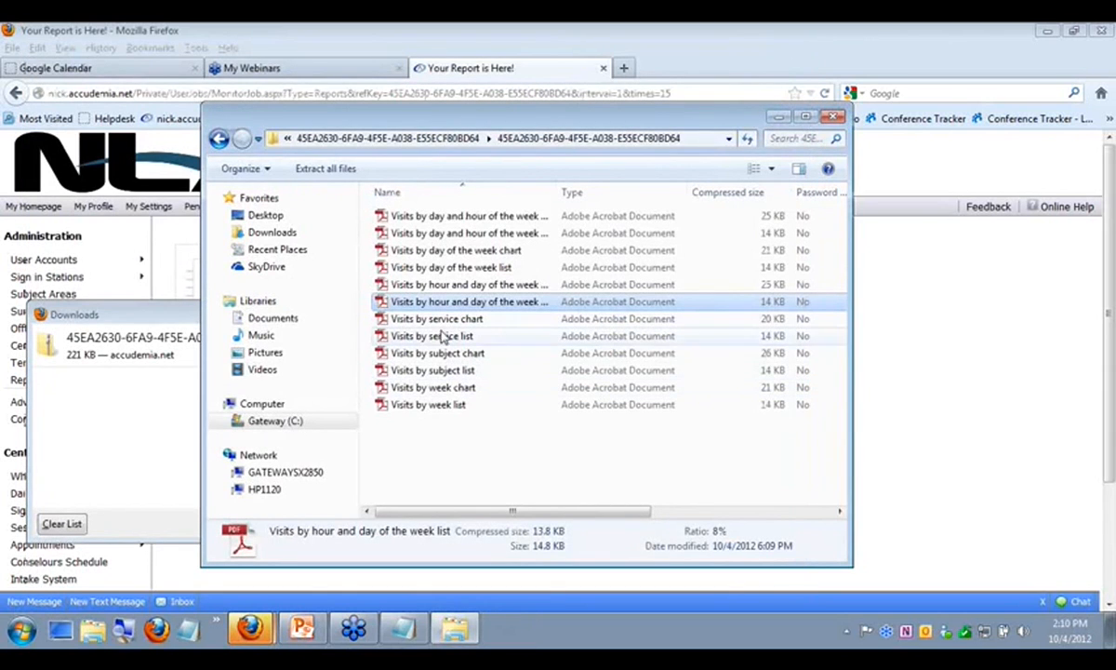
pyautogui.click(162, 314)
pyautogui.click(59, 523)
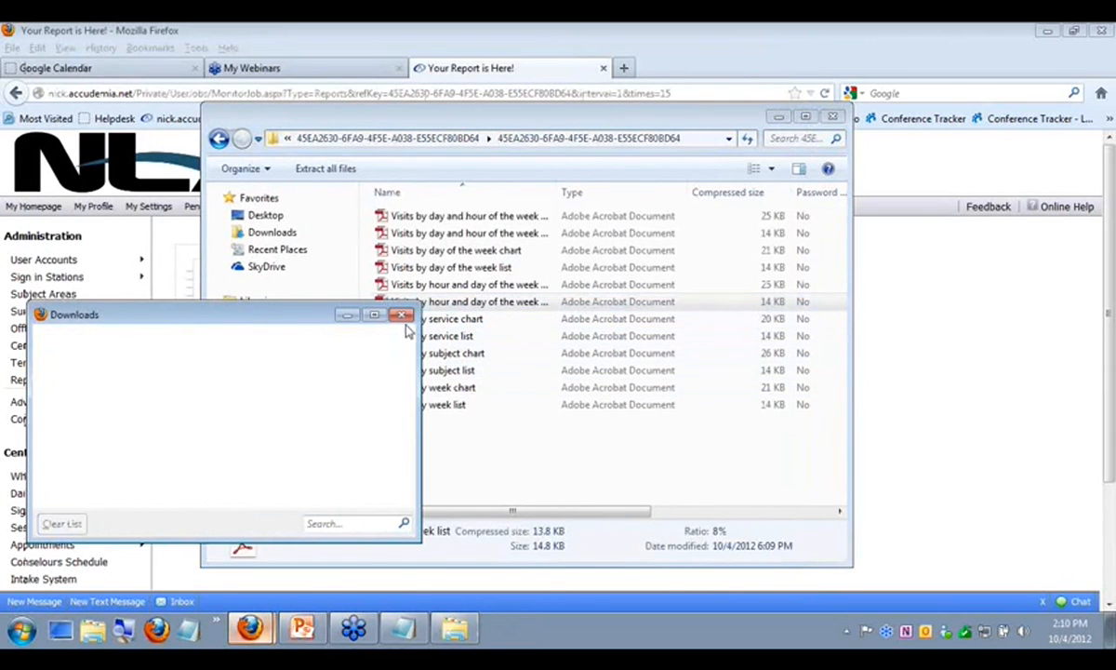
pyautogui.click(402, 314)
# Step: Open the Visits by week list PDF, examine the sign-ins for Wednesday, and close it
pyautogui.doubleClick(454, 405)
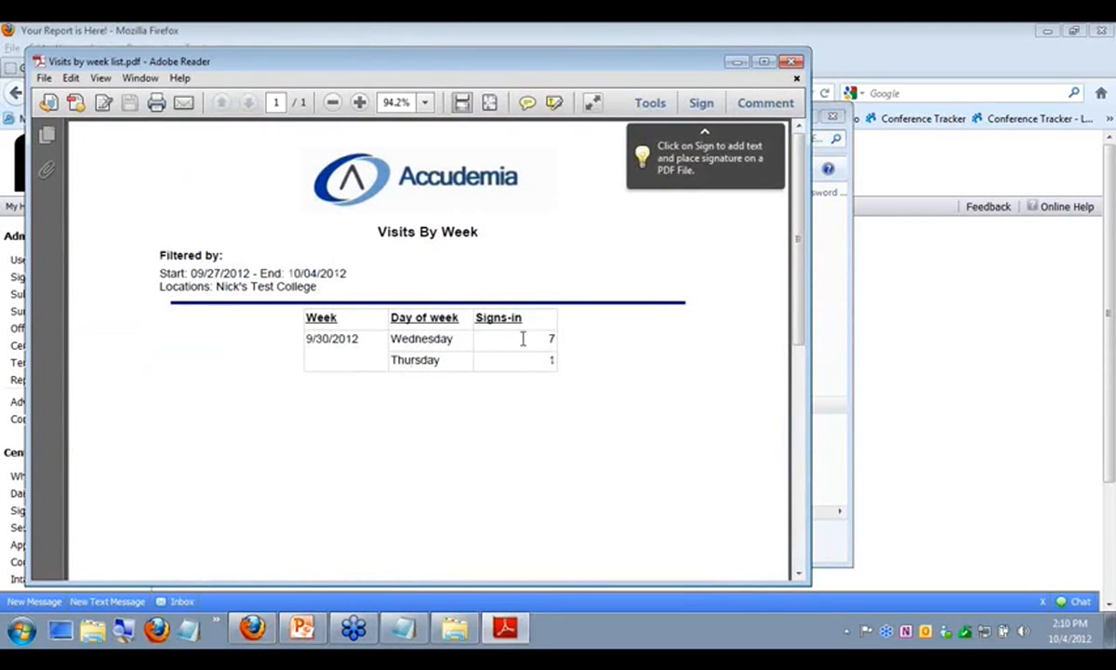
pyautogui.moveTo(523, 339); pyautogui.dragTo(565, 343)
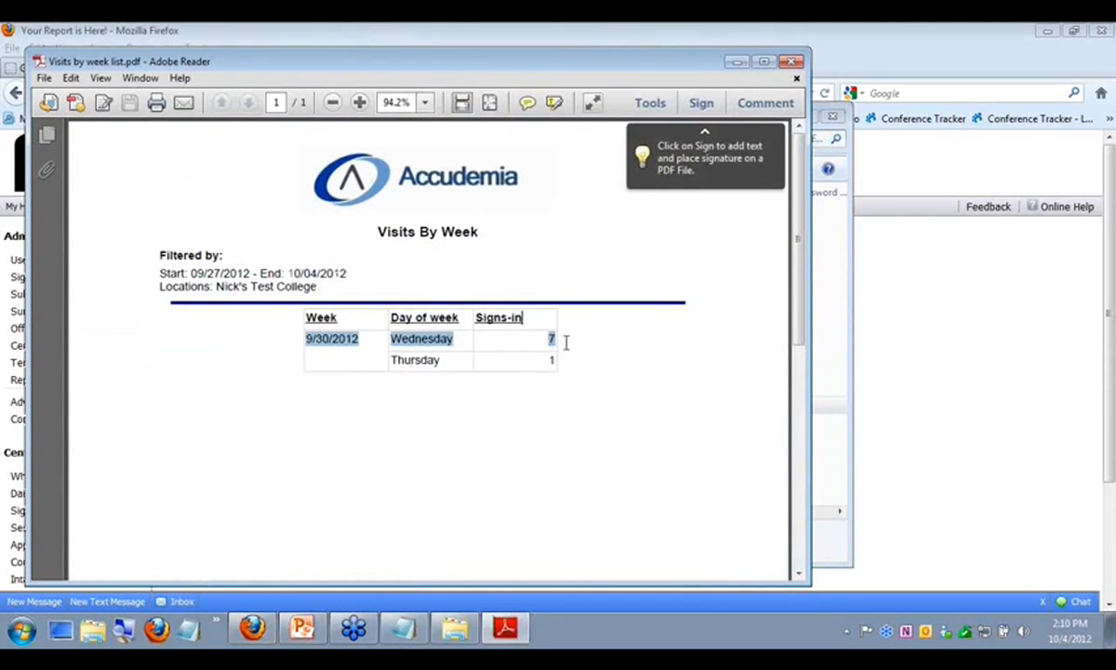
pyautogui.click(796, 63)
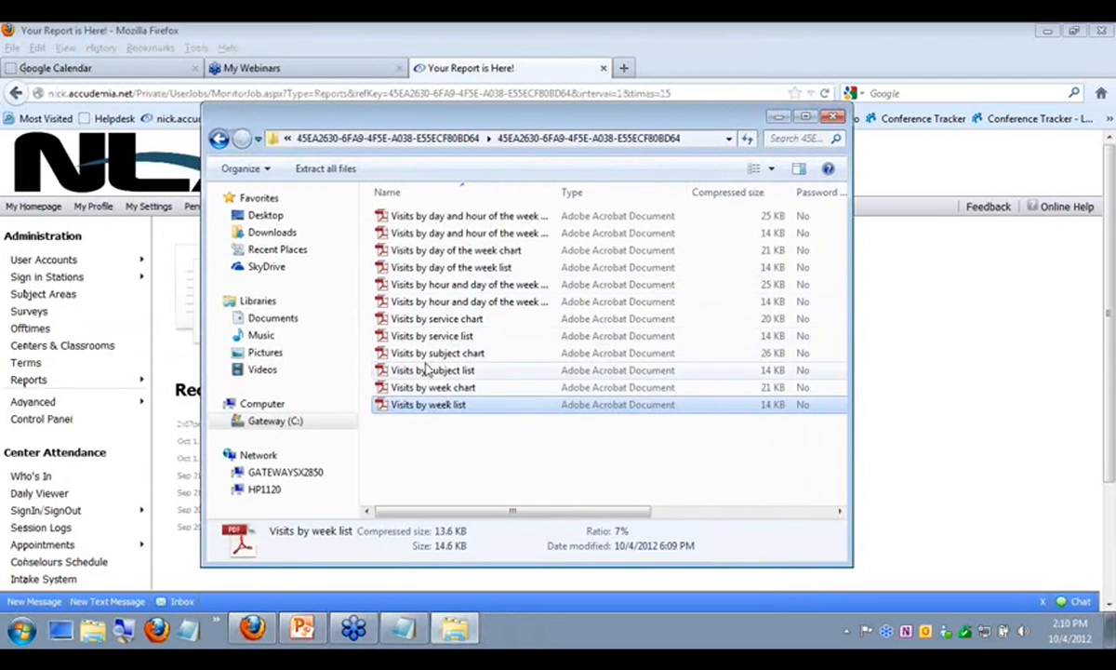
# Step: Open the Visits by week chart PDF, look through the whole chart, and close it
pyautogui.click(429, 391)
pyautogui.doubleClick(429, 391)
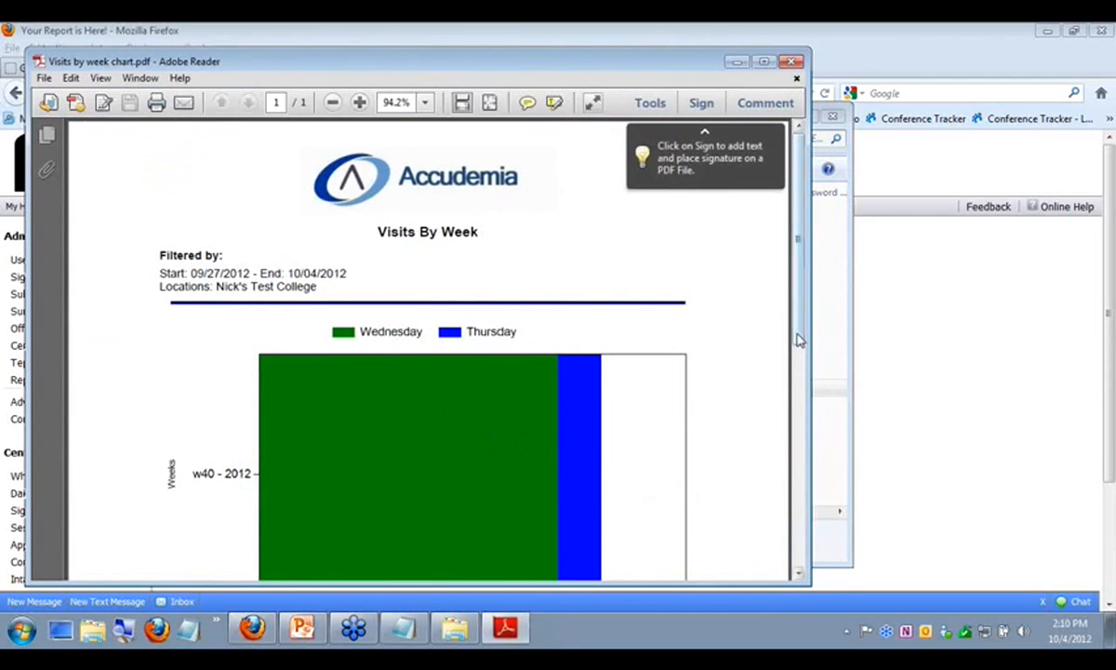
pyautogui.scroll(-3, 789, 398)
pyautogui.moveTo(789, 399); pyautogui.dragTo(793, 362)
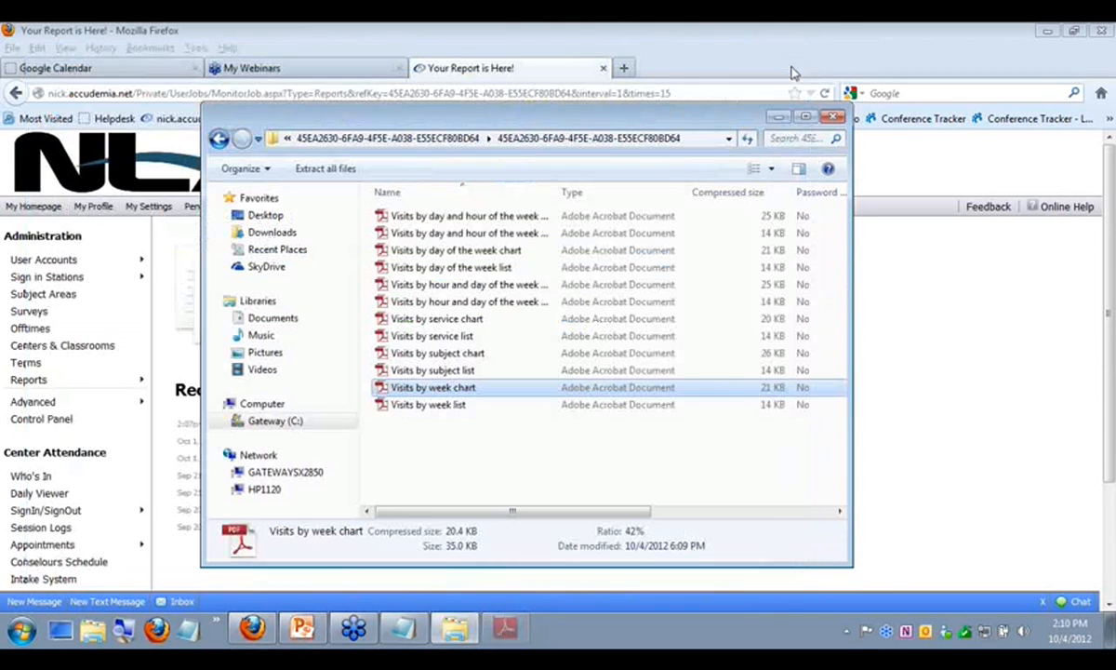
pyautogui.click(792, 62)
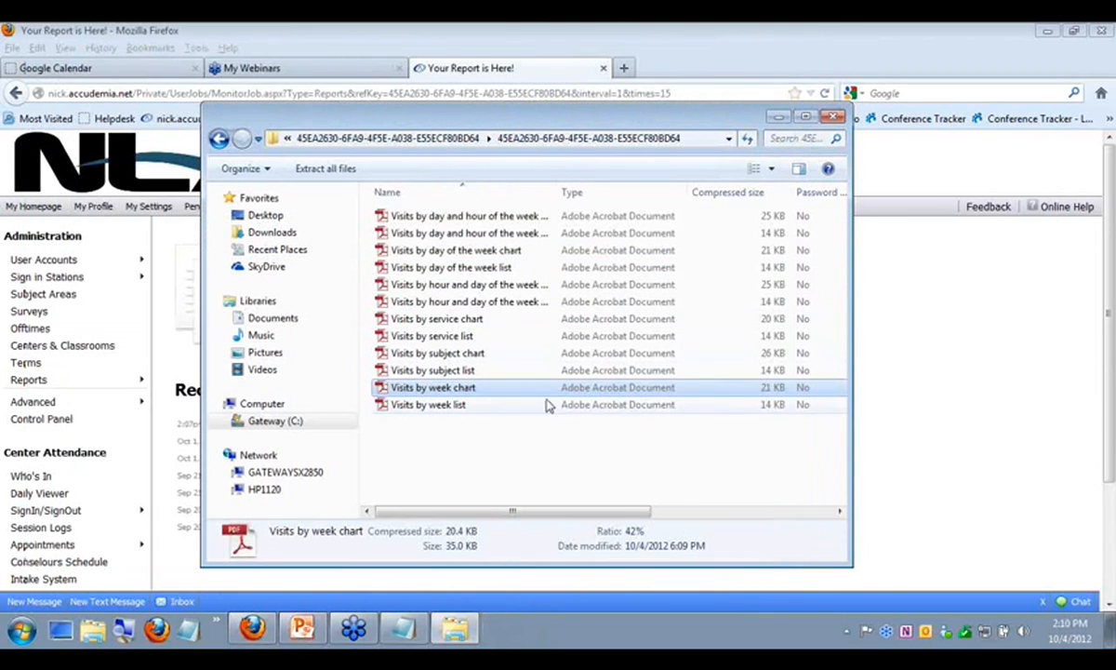
# Step: Close the report folder, switch to the PowerPoint slide show, and advance to the Support and Documentation slide
pyautogui.click(835, 119)
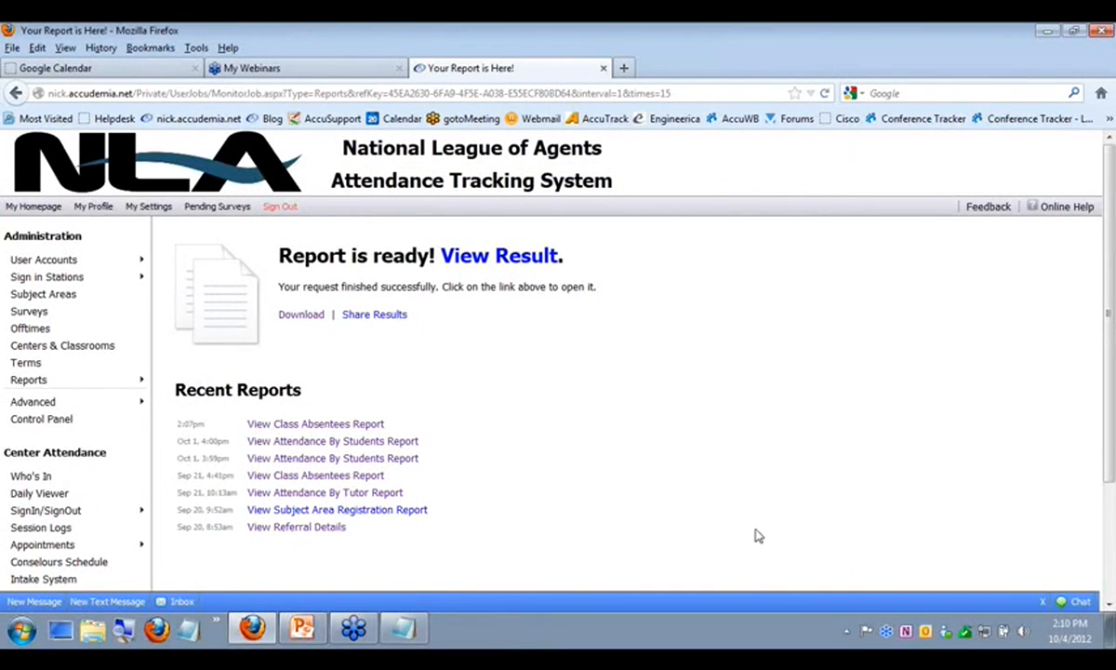
pyautogui.click(301, 629)
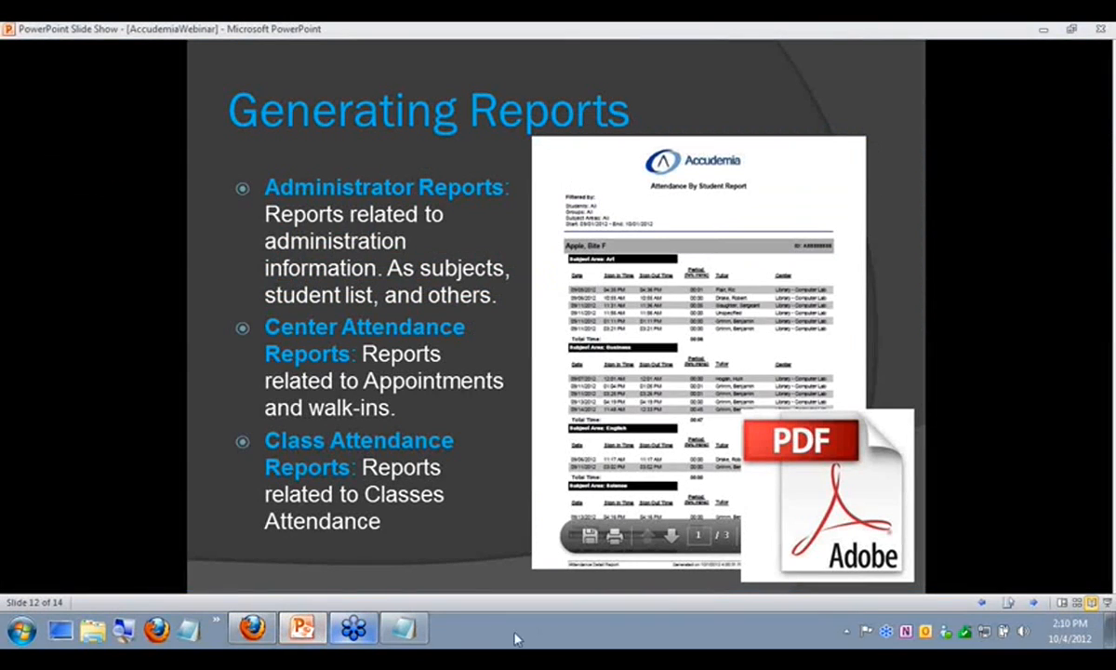
pyautogui.click(481, 520)
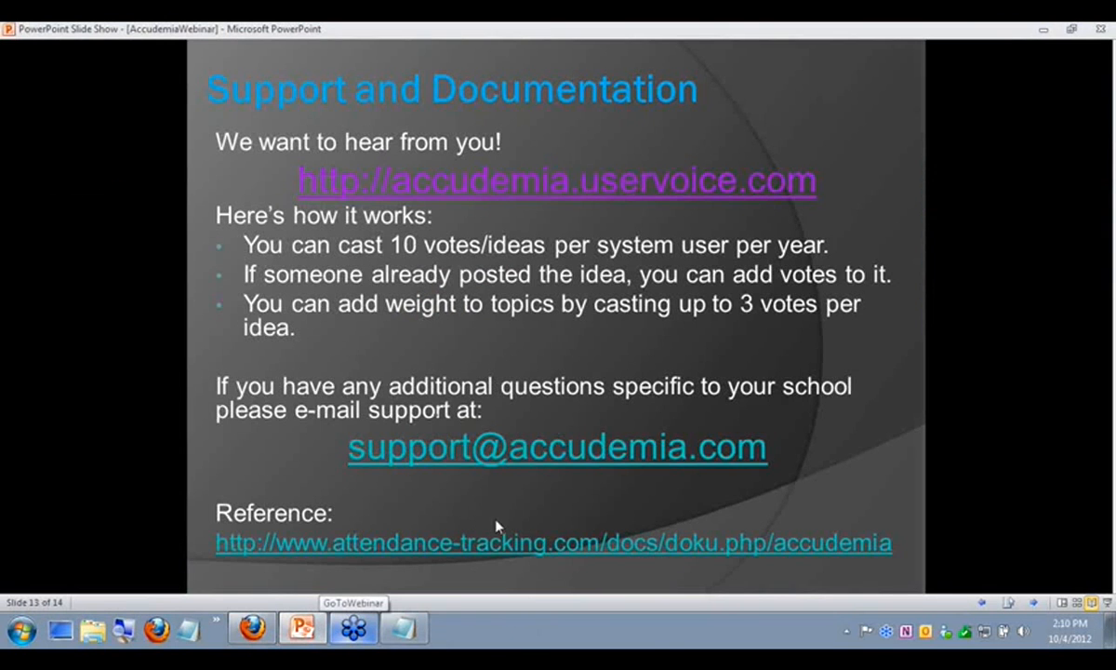
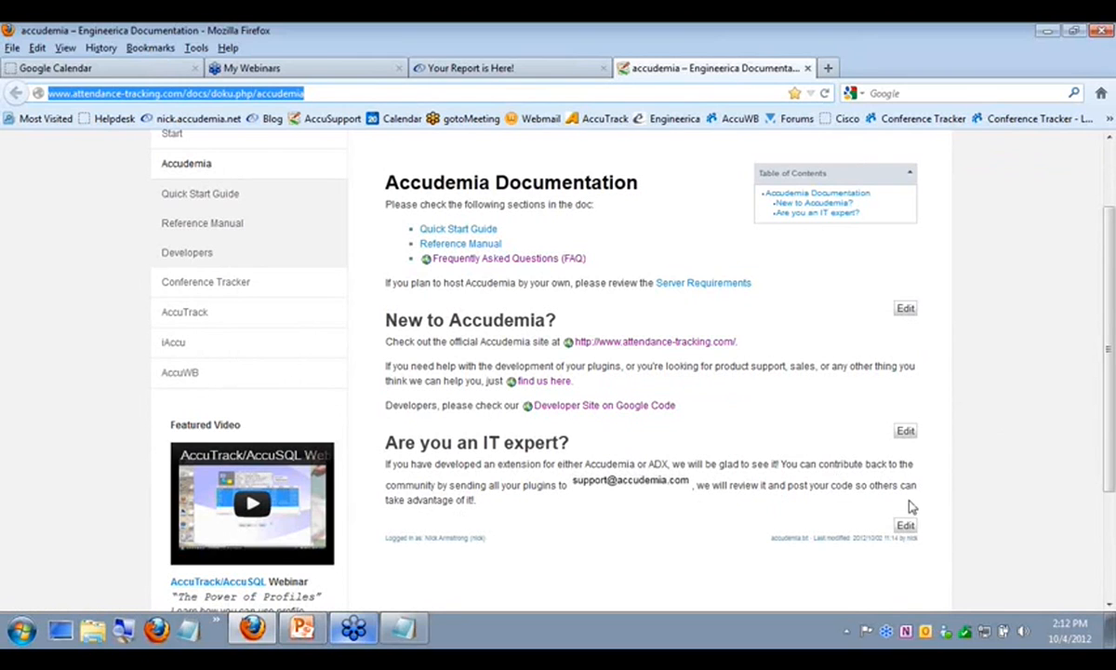
pyautogui.rightClick(933, 592)
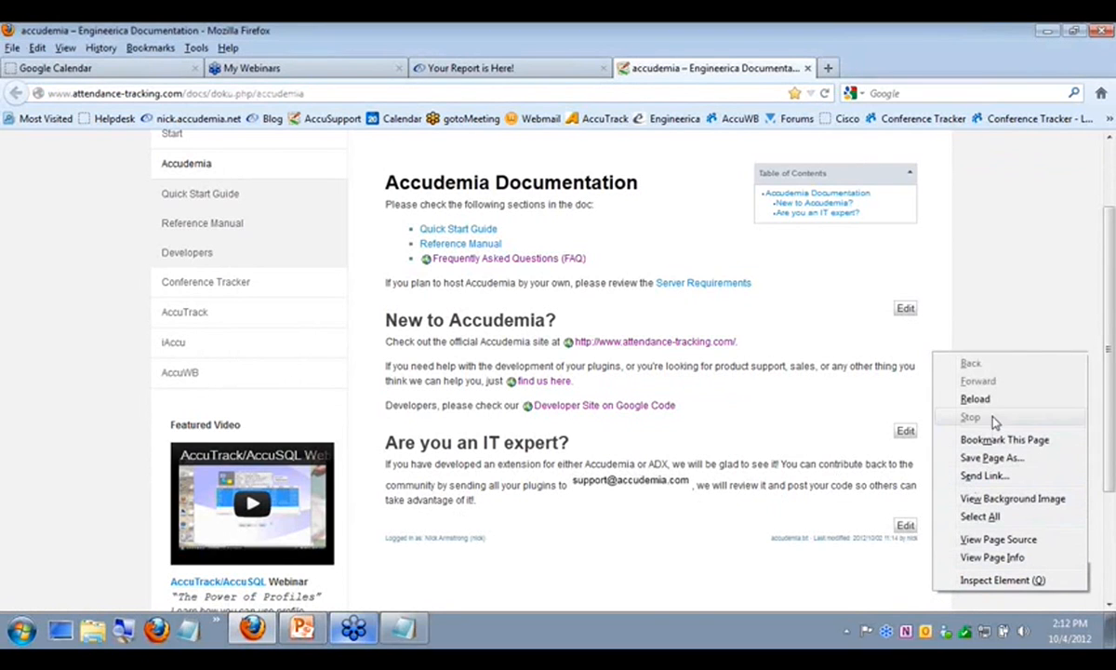
pyautogui.click(916, 476)
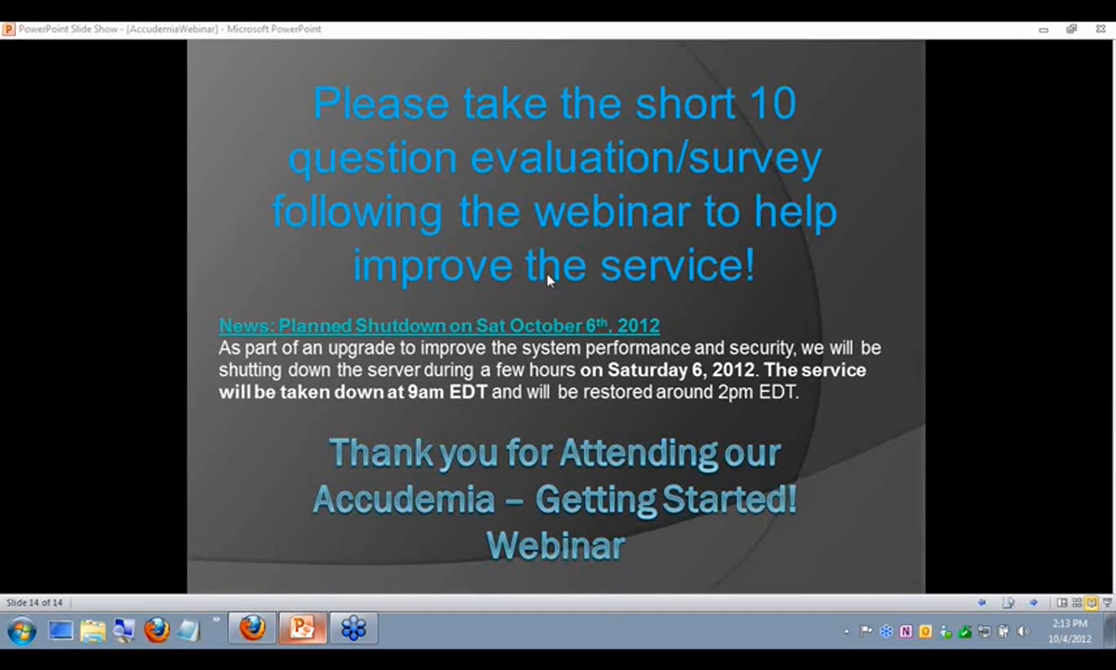
# Step: Switch to Firefox and open Accudemia's Appearance and Themes settings at the test college level
pyautogui.click(251, 628)
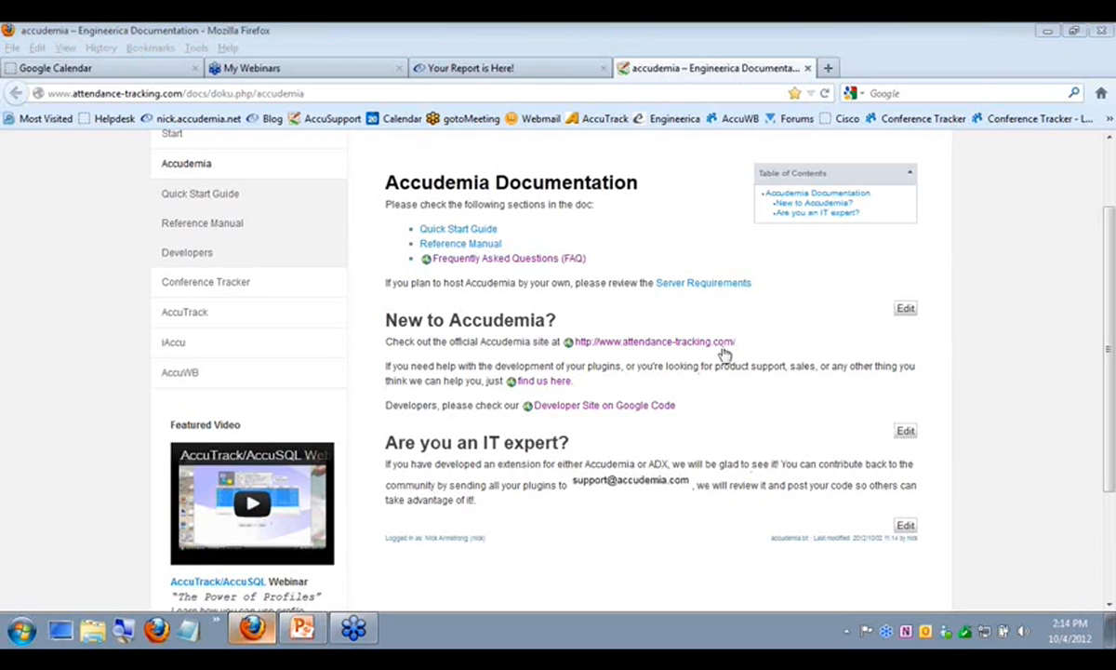
pyautogui.click(421, 72)
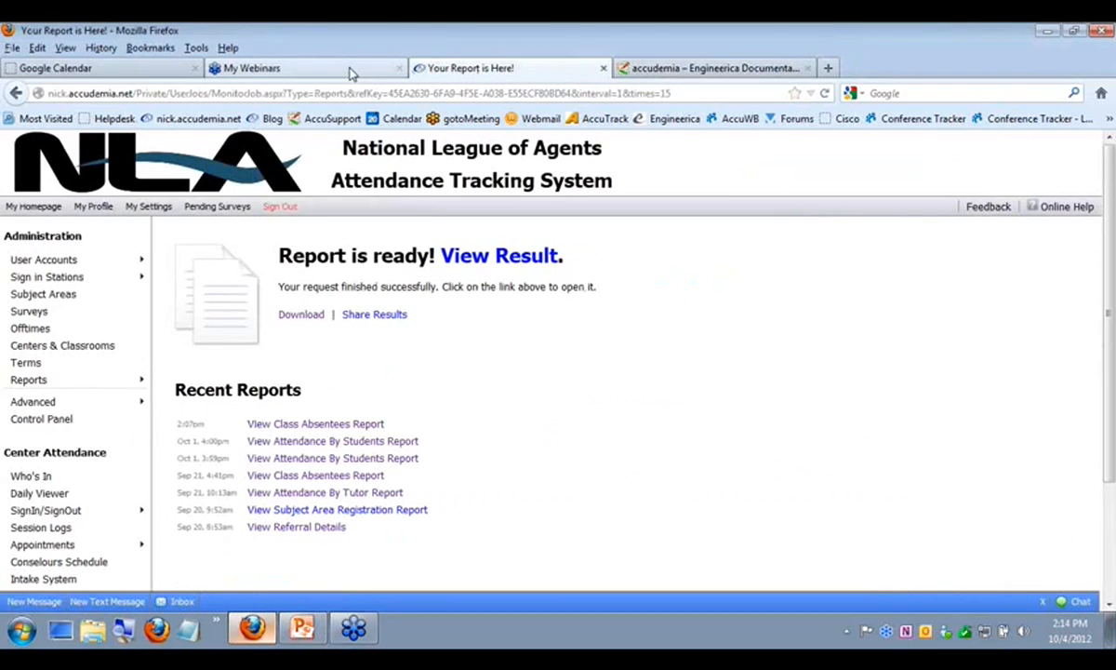
pyautogui.moveTo(56, 407)
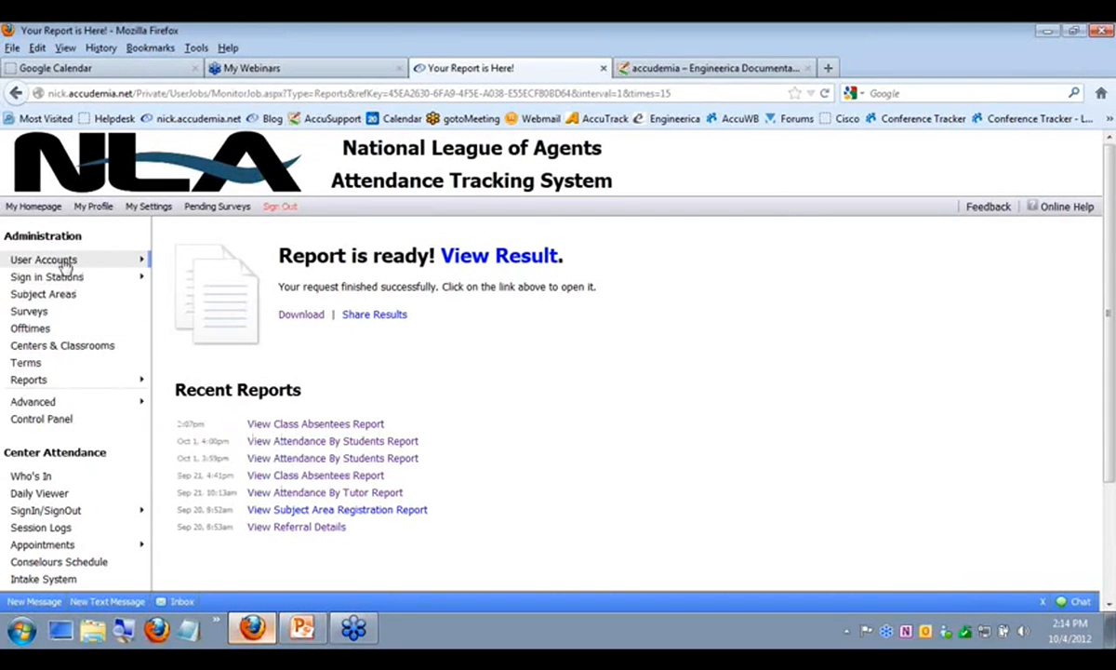
pyautogui.click(75, 418)
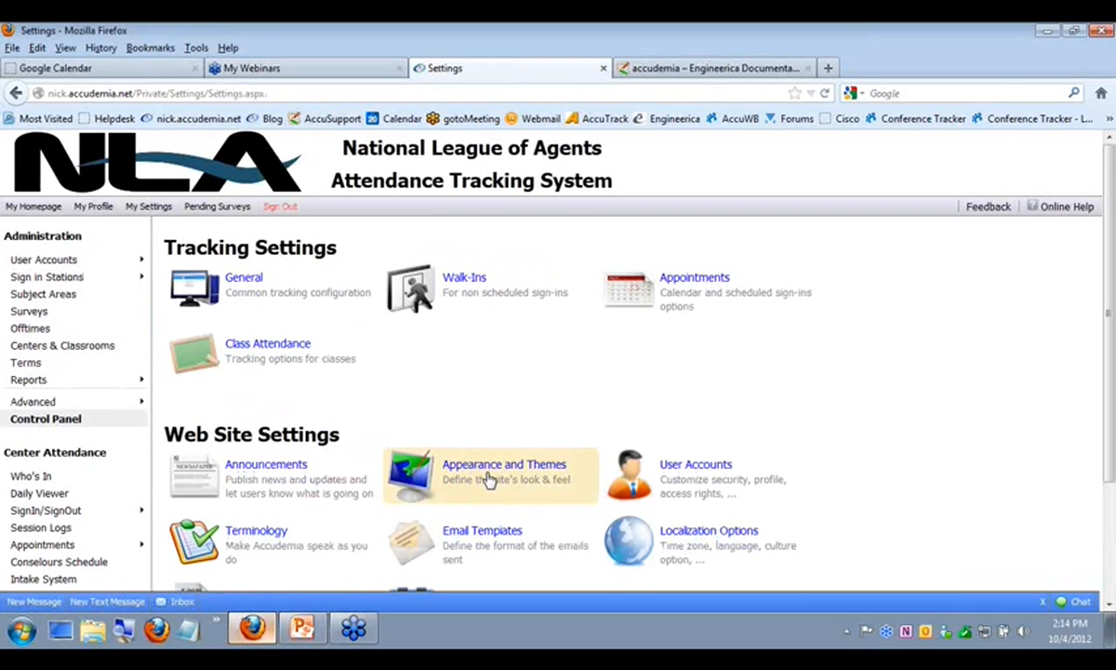
pyautogui.click(489, 478)
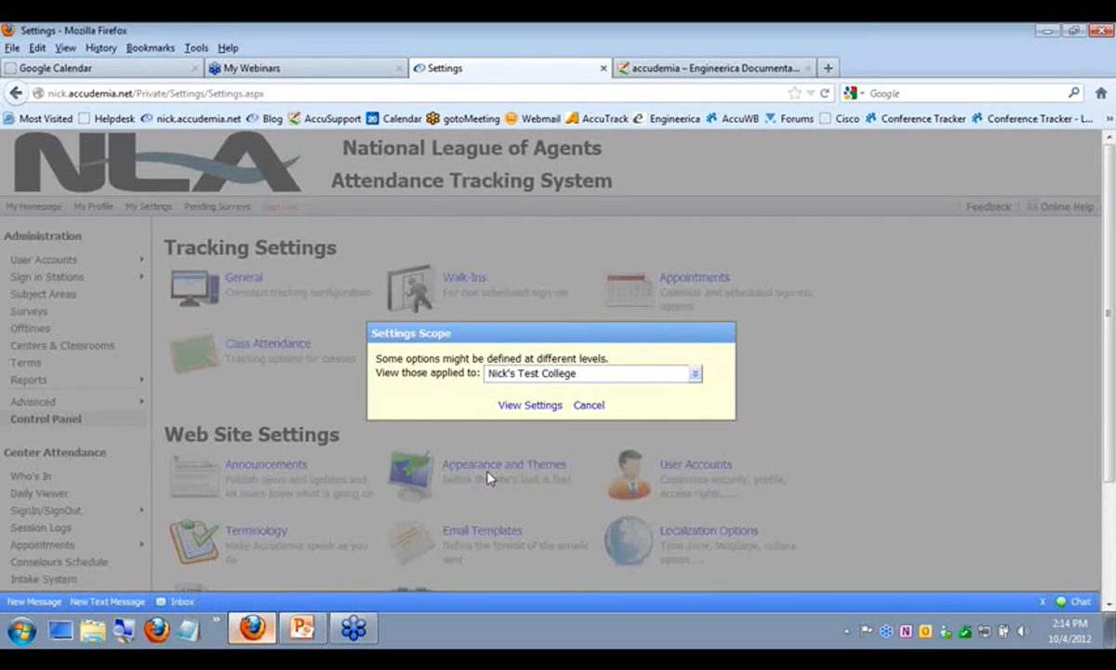
pyautogui.click(536, 406)
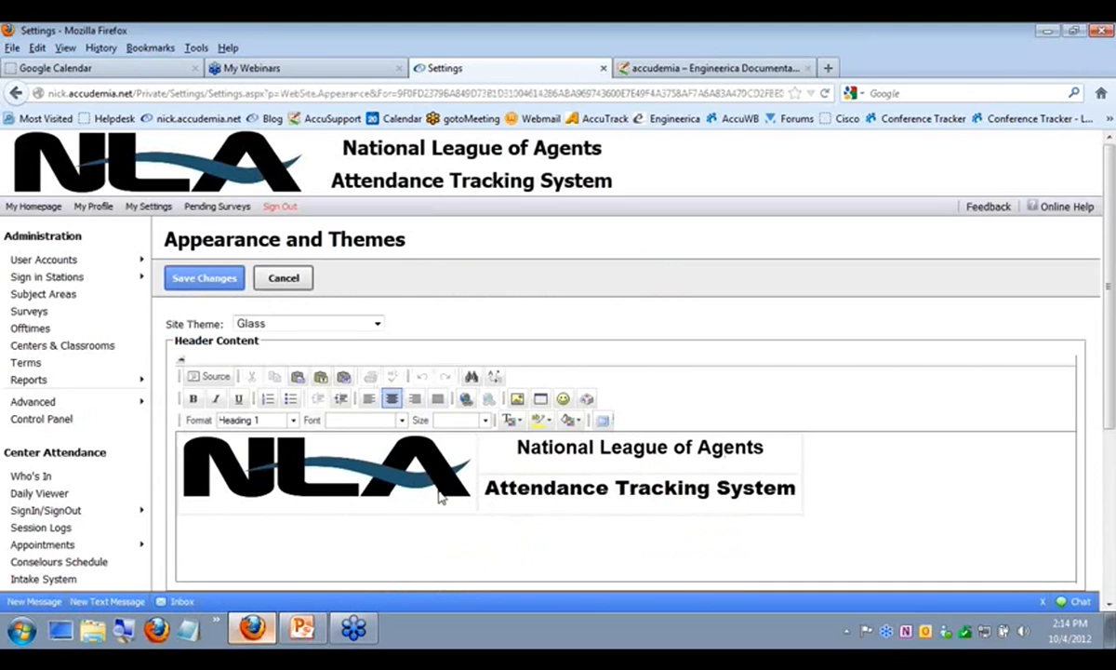
# Step: Look through the Header Content and the Sign In Station Screen sections of the appearance settings
pyautogui.click(441, 496)
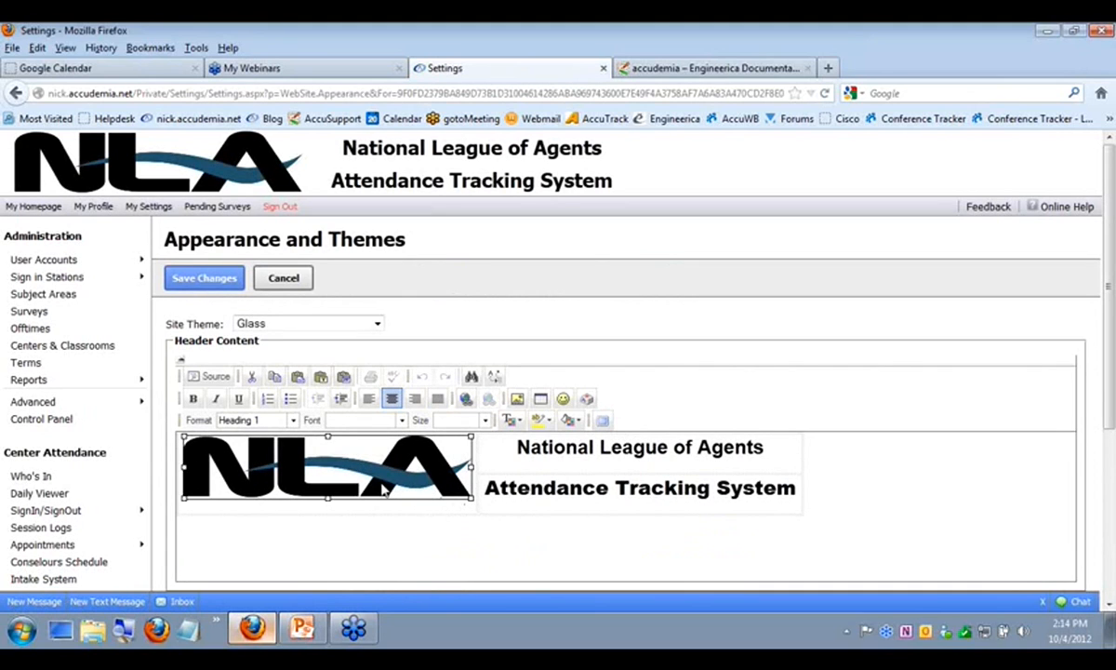
pyautogui.click(298, 552)
pyautogui.click(356, 466)
pyautogui.scroll(-5, 465, 330)
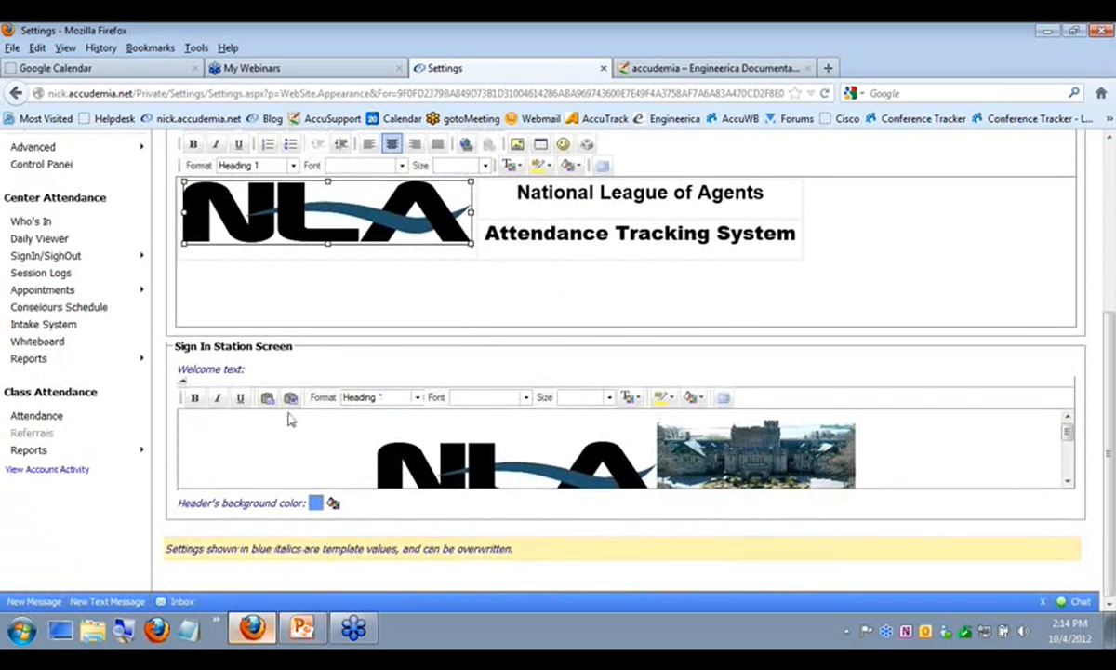
pyautogui.moveTo(177, 348); pyautogui.dragTo(297, 366)
pyautogui.click(480, 435)
pyautogui.moveTo(298, 353); pyautogui.dragTo(166, 356)
pyautogui.click(267, 346)
pyautogui.scroll(4, 290, 371)
pyautogui.scroll(-4, 371, 450)
pyautogui.scroll(-2, 372, 447)
pyautogui.scroll(-3, 521, 456)
pyautogui.scroll(5, 288, 372)
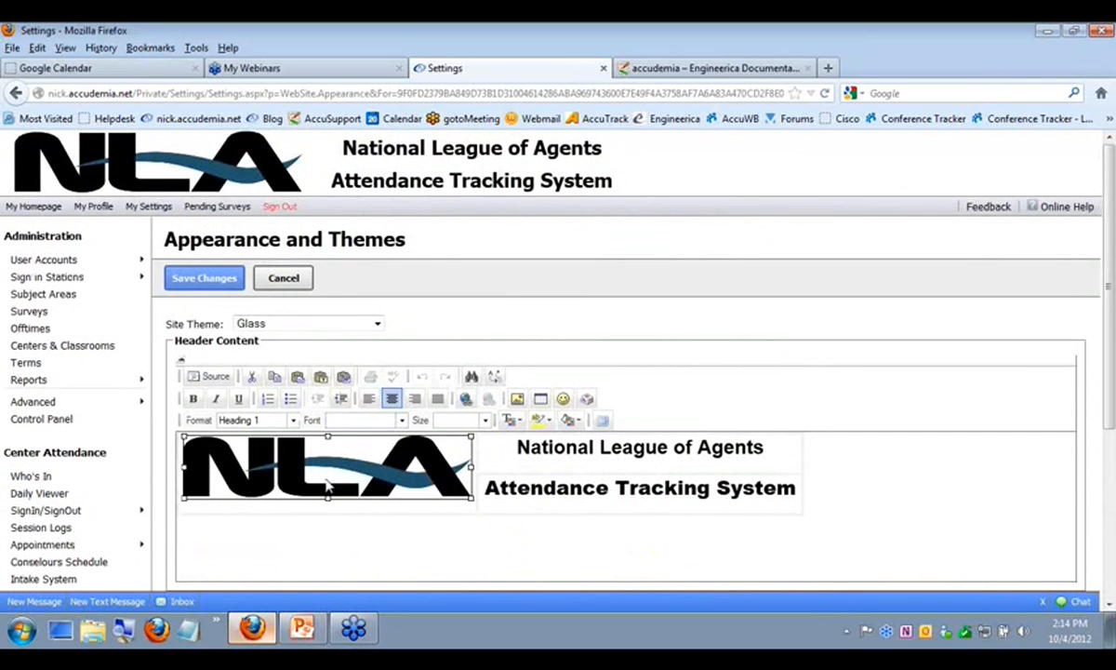
# Step: Examine the header table in the Header Content editor, including the logo cell and the title text
pyautogui.click(279, 549)
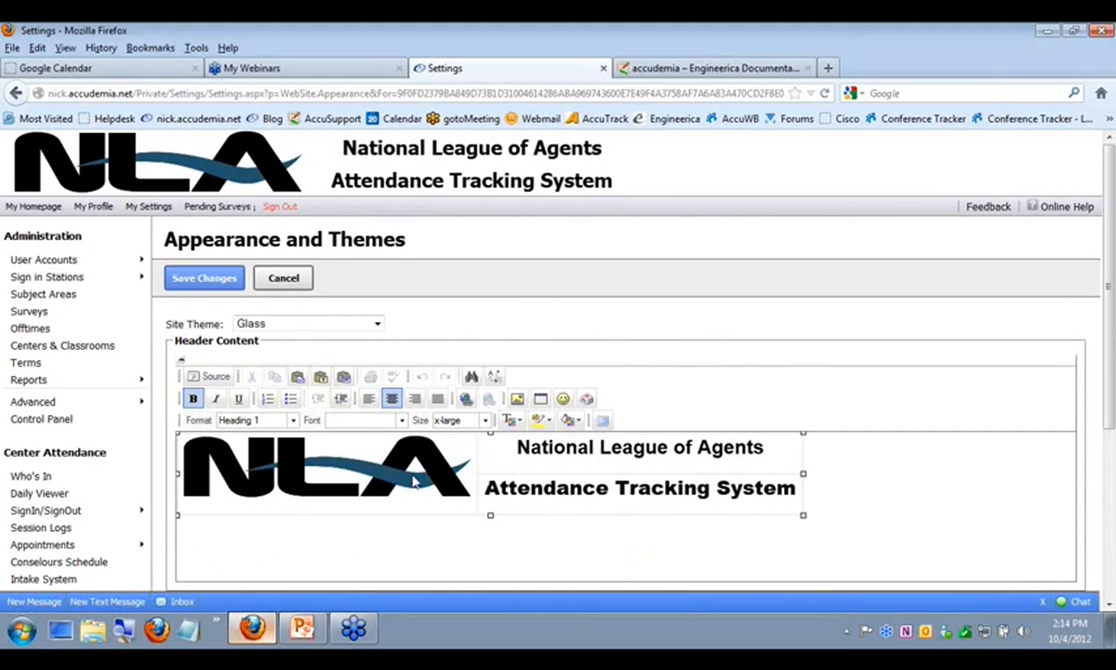
pyautogui.click(475, 514)
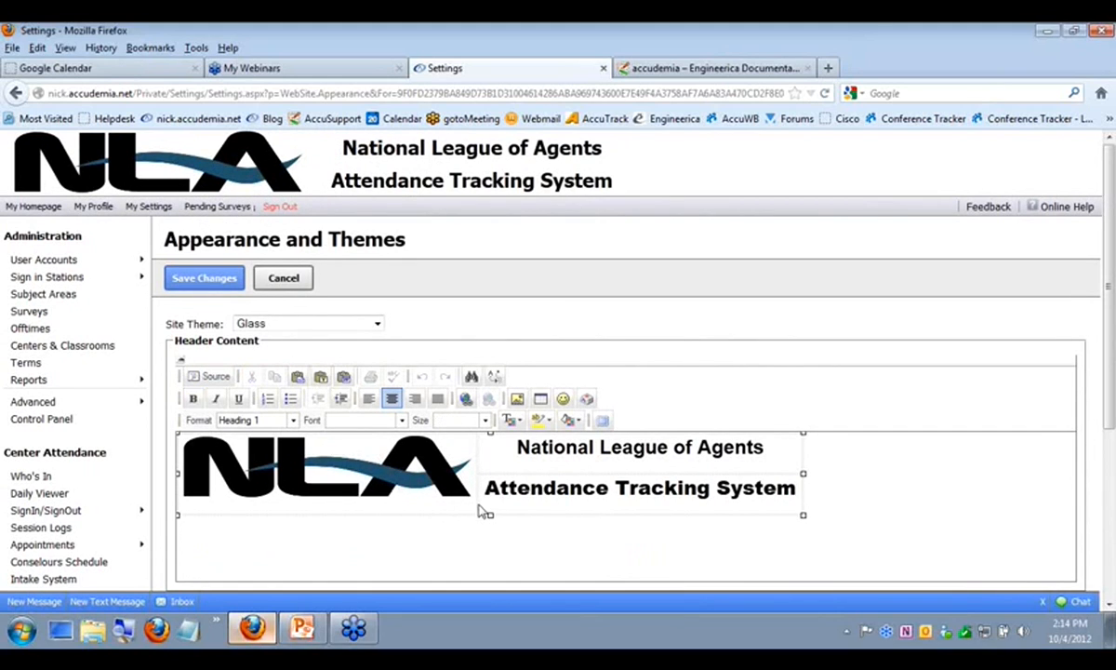
pyautogui.click(484, 509)
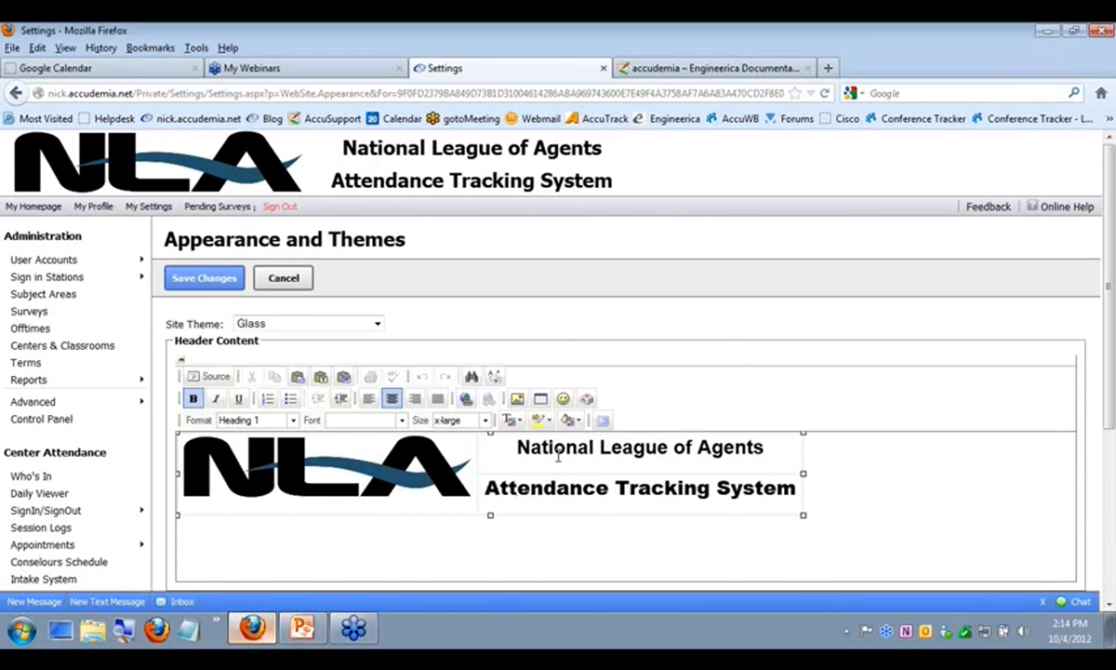
pyautogui.moveTo(517, 448); pyautogui.dragTo(765, 450)
pyautogui.click(435, 495)
pyautogui.click(444, 508)
# Step: Copy the NLA logo image from the site's page header
pyautogui.rightClick(267, 180)
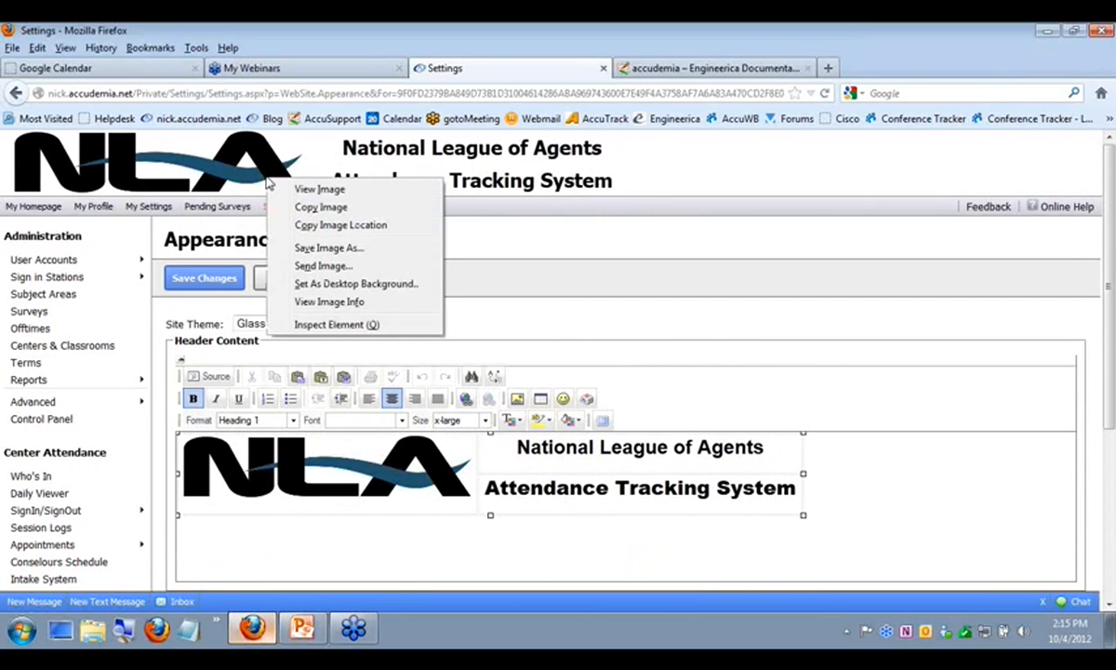
pyautogui.click(570, 248)
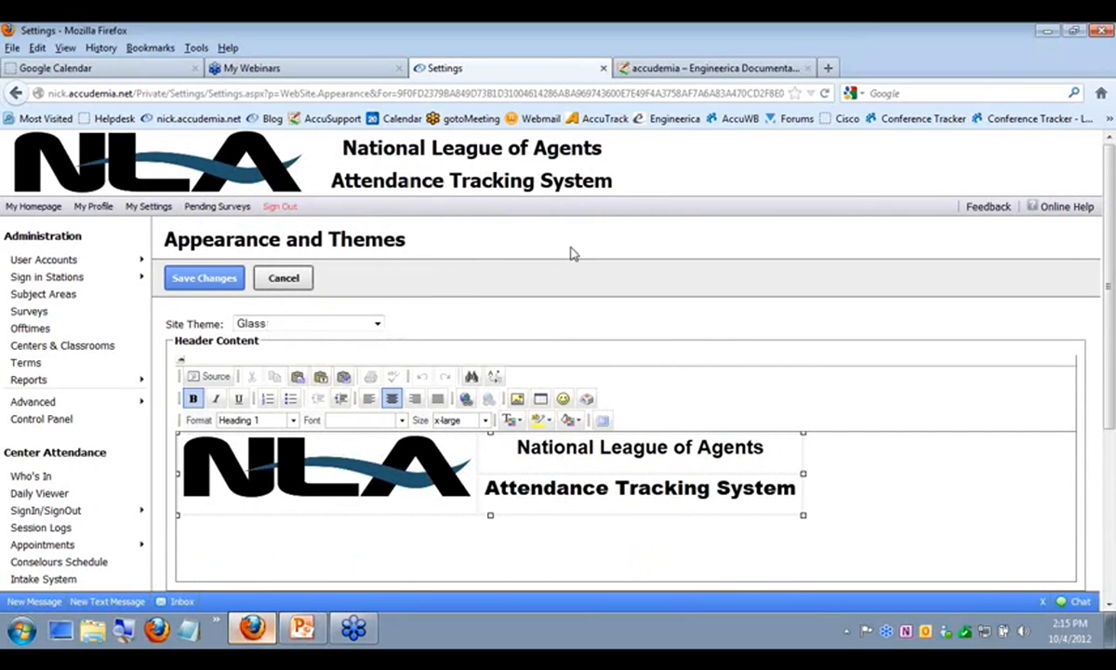
pyautogui.rightClick(186, 182)
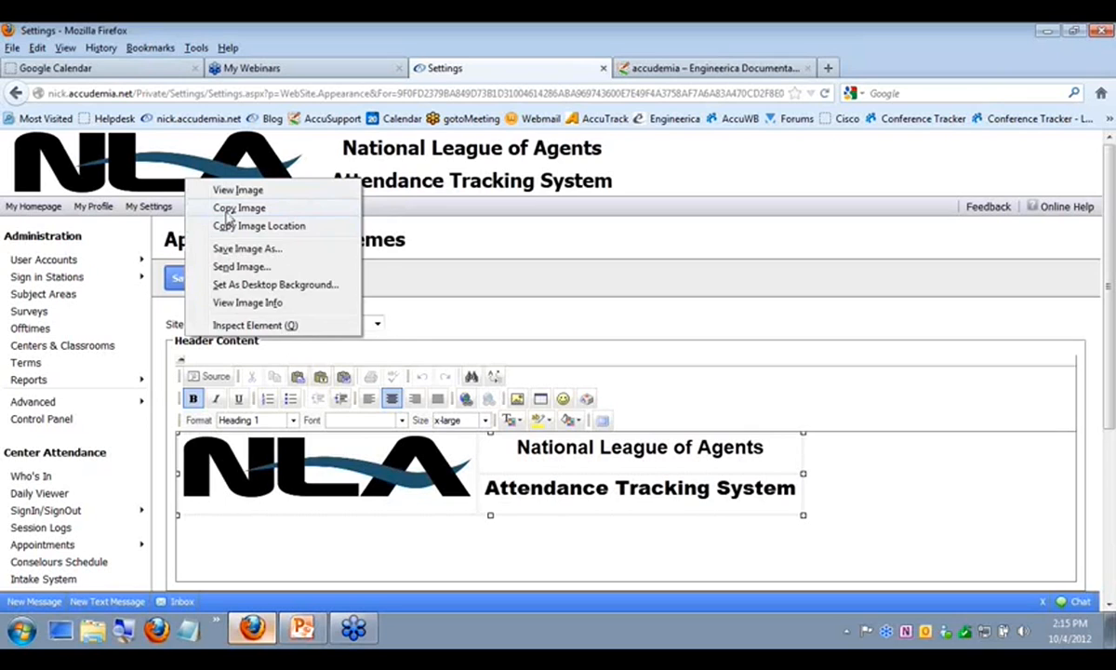
pyautogui.click(226, 212)
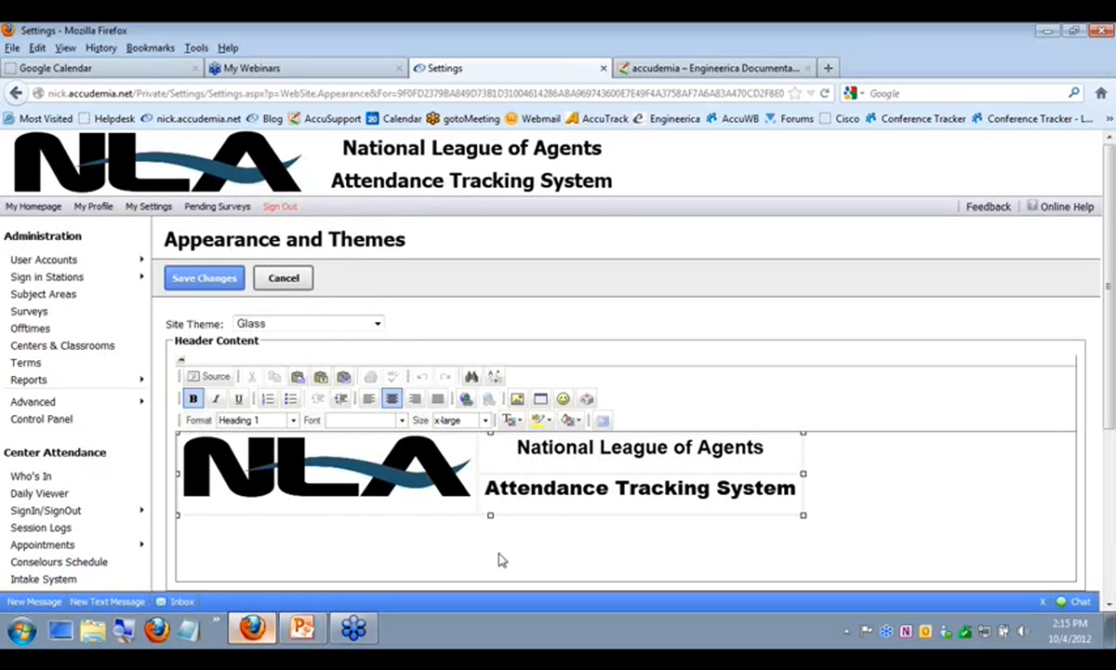
# Step: Enlarge the Header Content editor to full size and paste the copied NLA logo below the Attendance Tracking System text
pyautogui.click(602, 419)
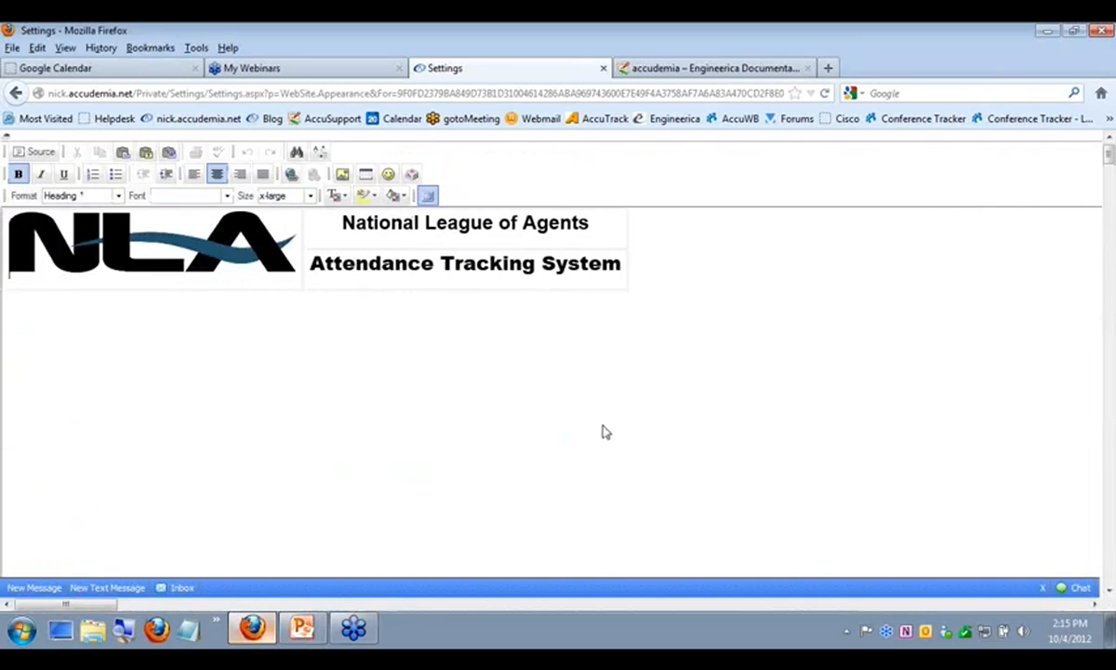
pyautogui.press('End')
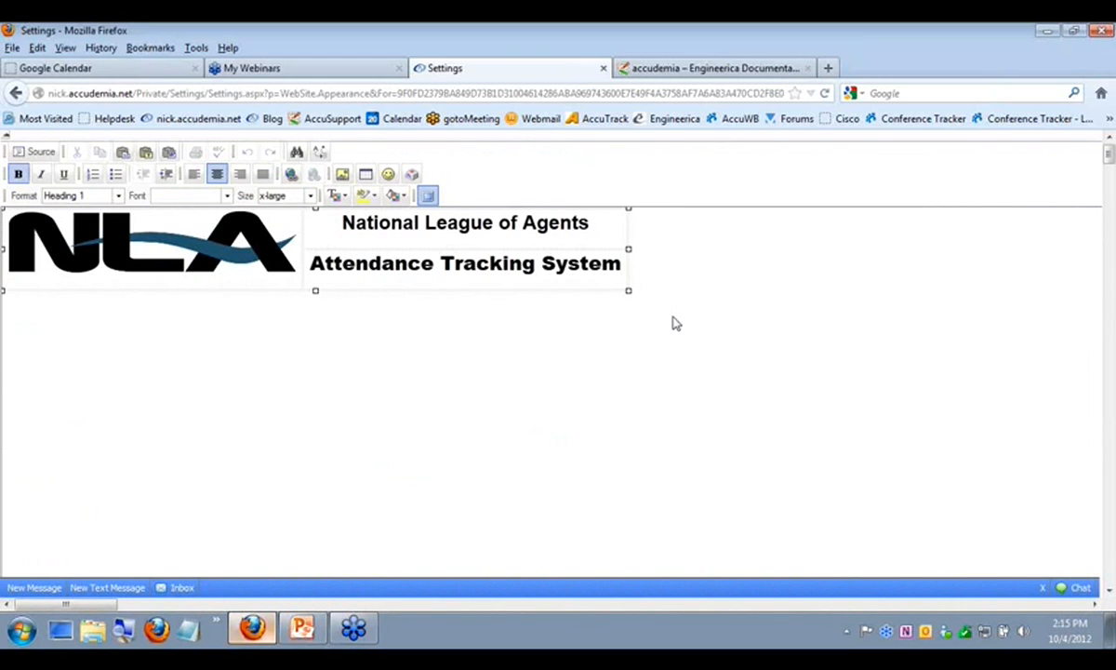
pyautogui.rightClick(672, 318)
pyautogui.click(705, 363)
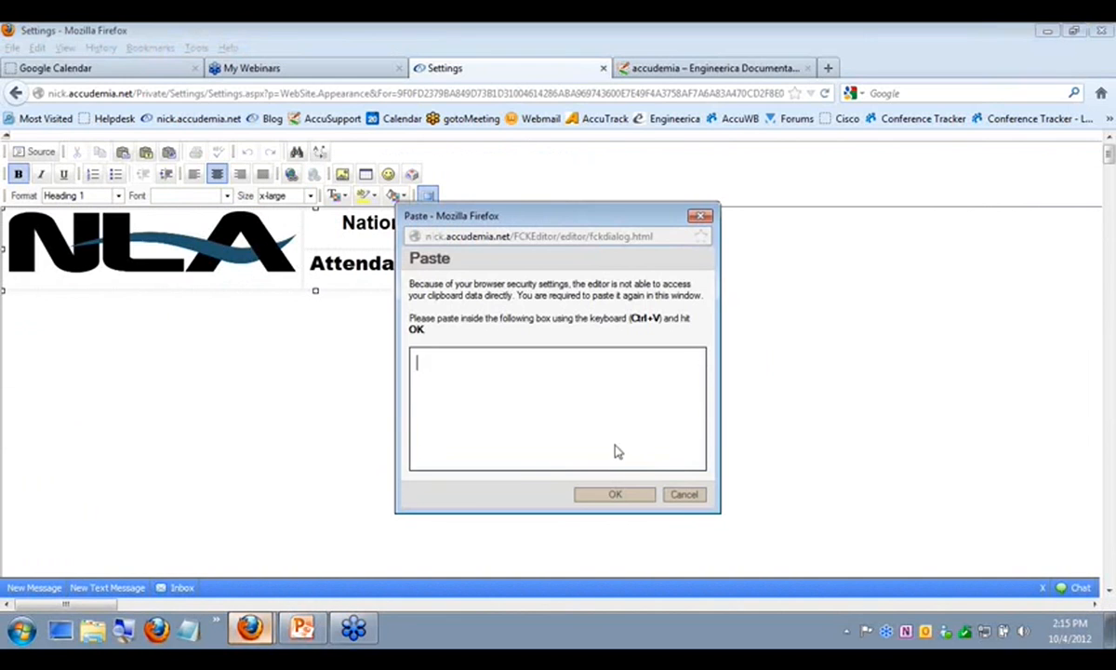
pyautogui.rightClick(462, 384)
pyautogui.click(503, 453)
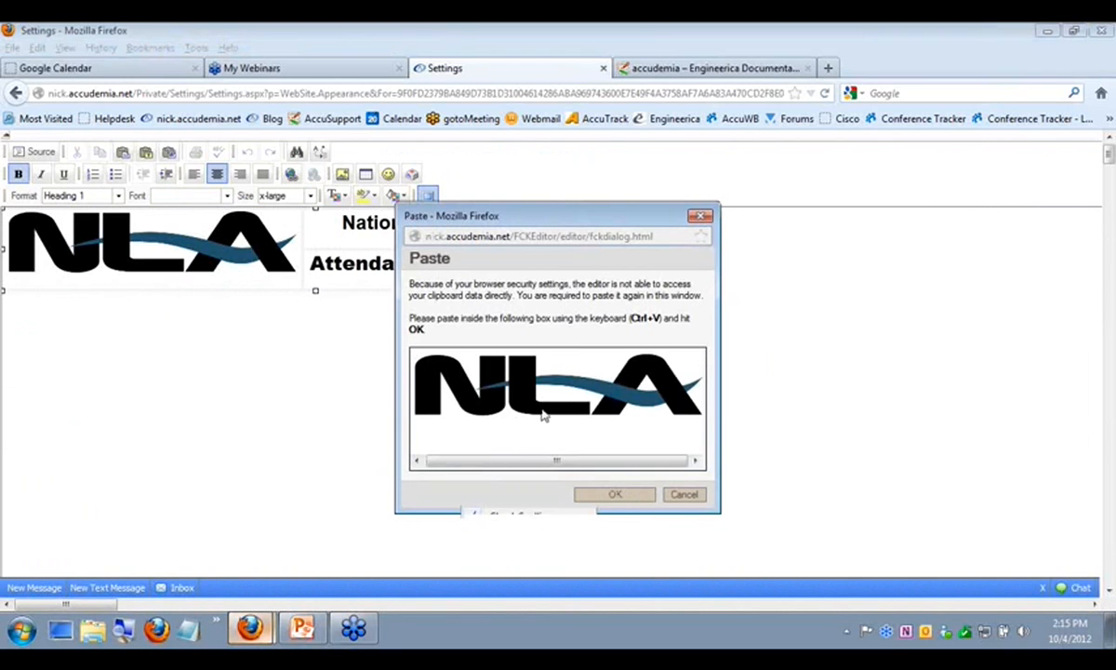
pyautogui.click(586, 491)
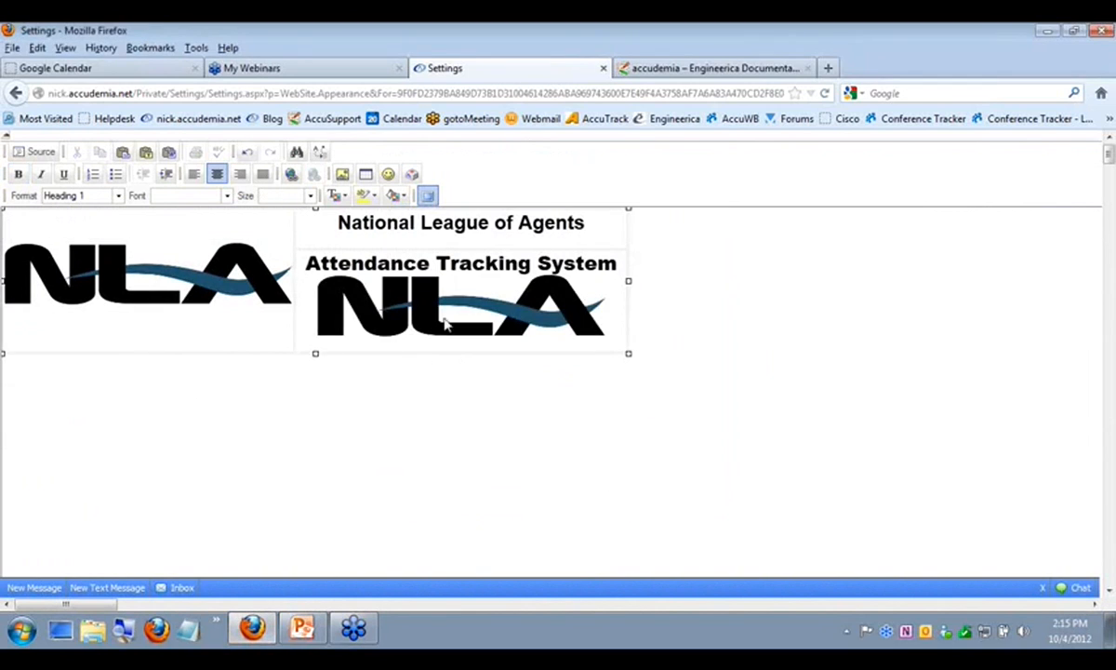
# Step: Delete the pasted logo and leave the Appearance and Themes settings without saving
pyautogui.click(447, 322)
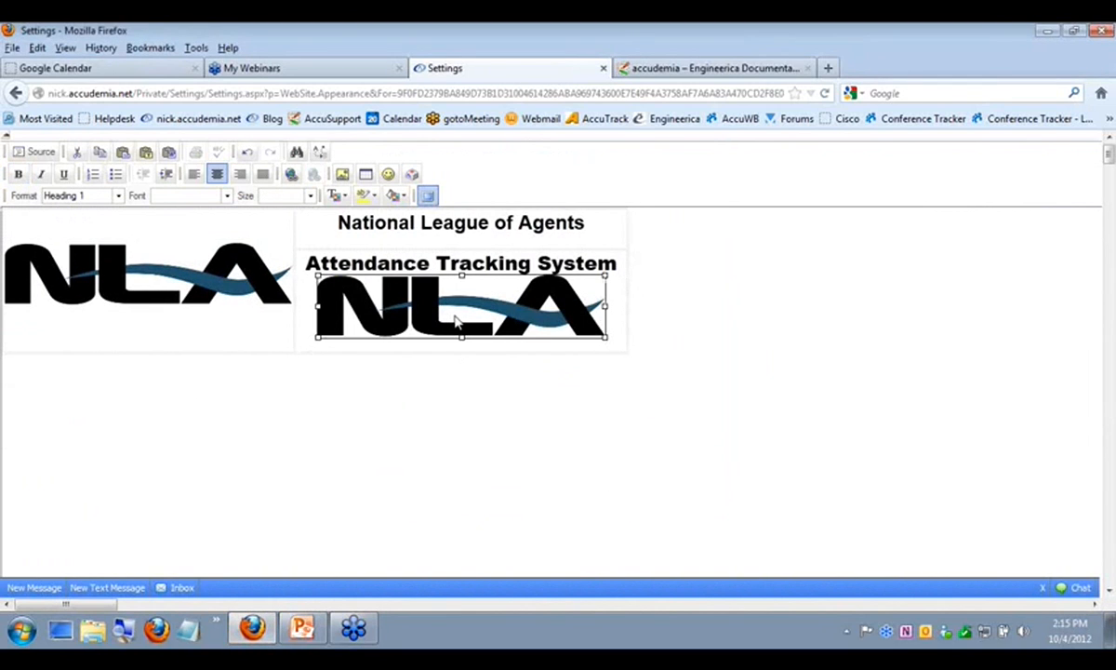
pyautogui.press('Delete')
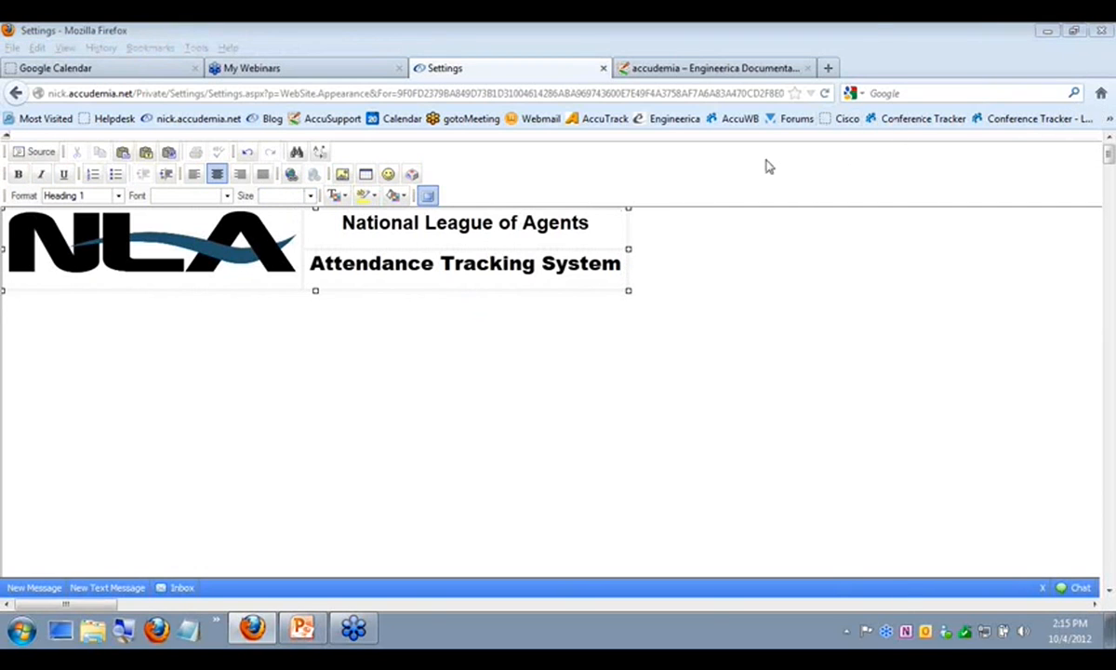
pyautogui.click(715, 149)
pyautogui.click(429, 196)
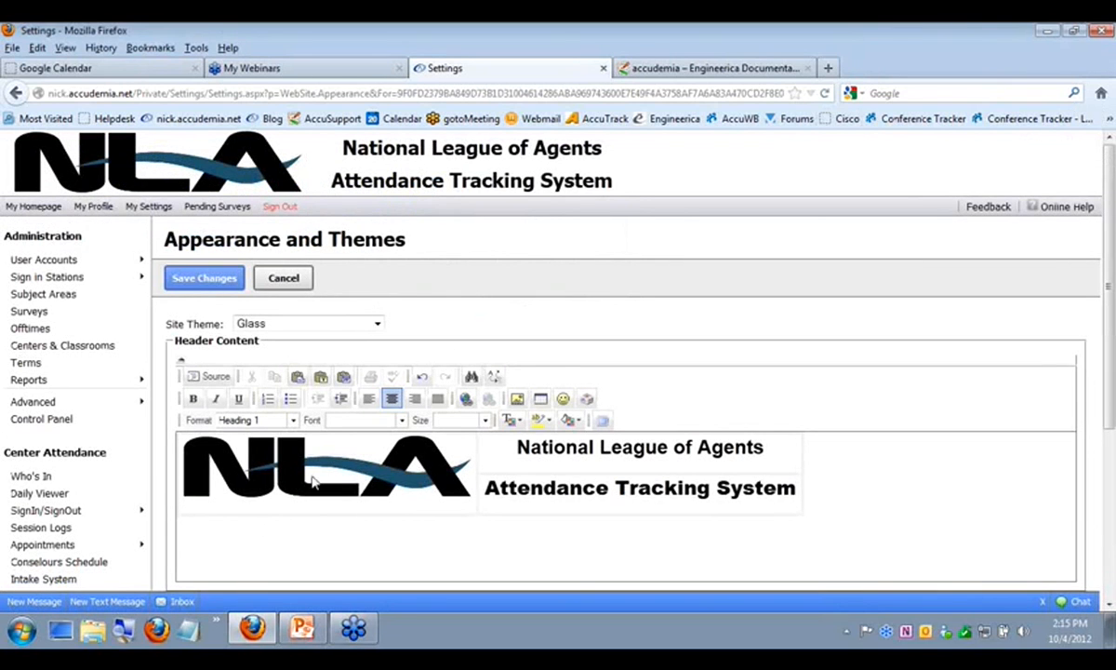
pyautogui.click(284, 278)
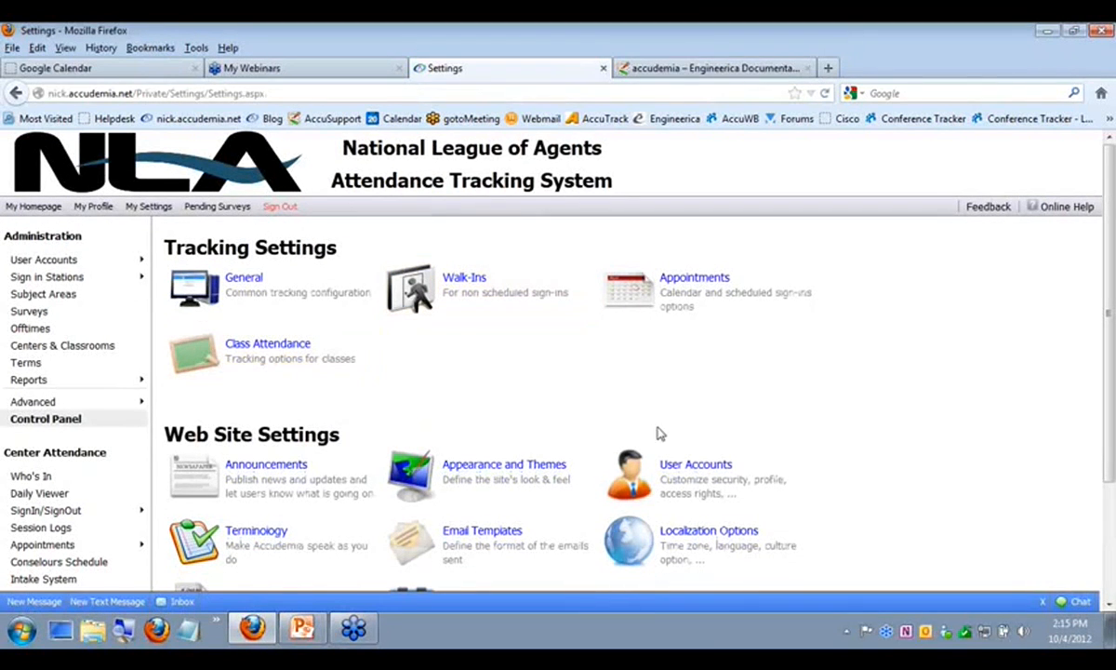
pyautogui.moveTo(112, 379)
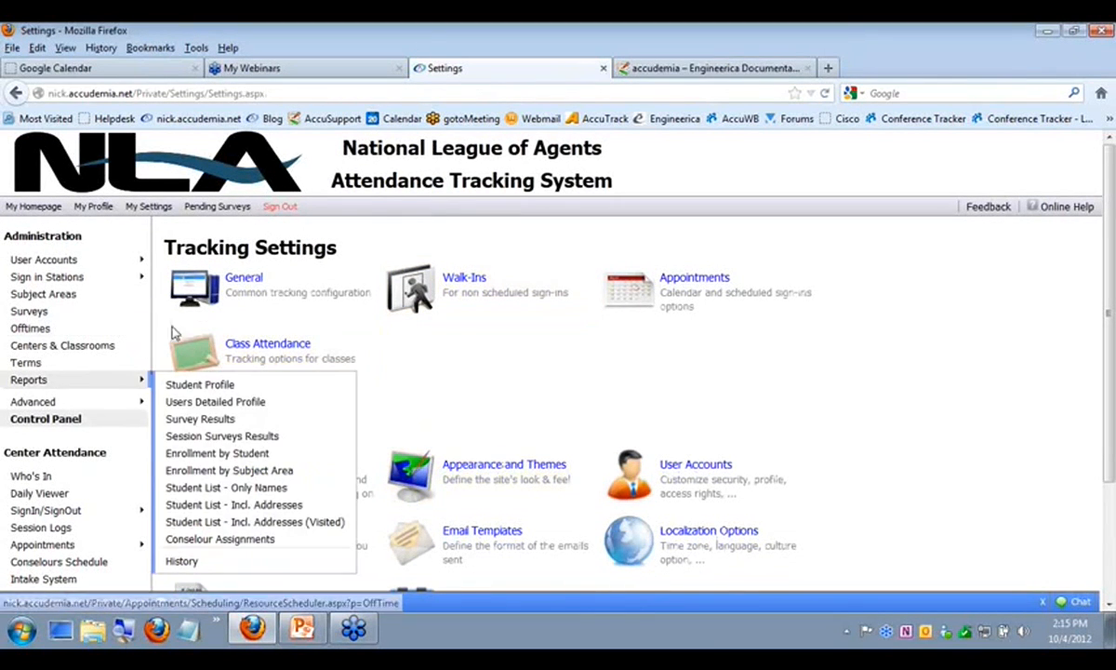
pyautogui.click(446, 464)
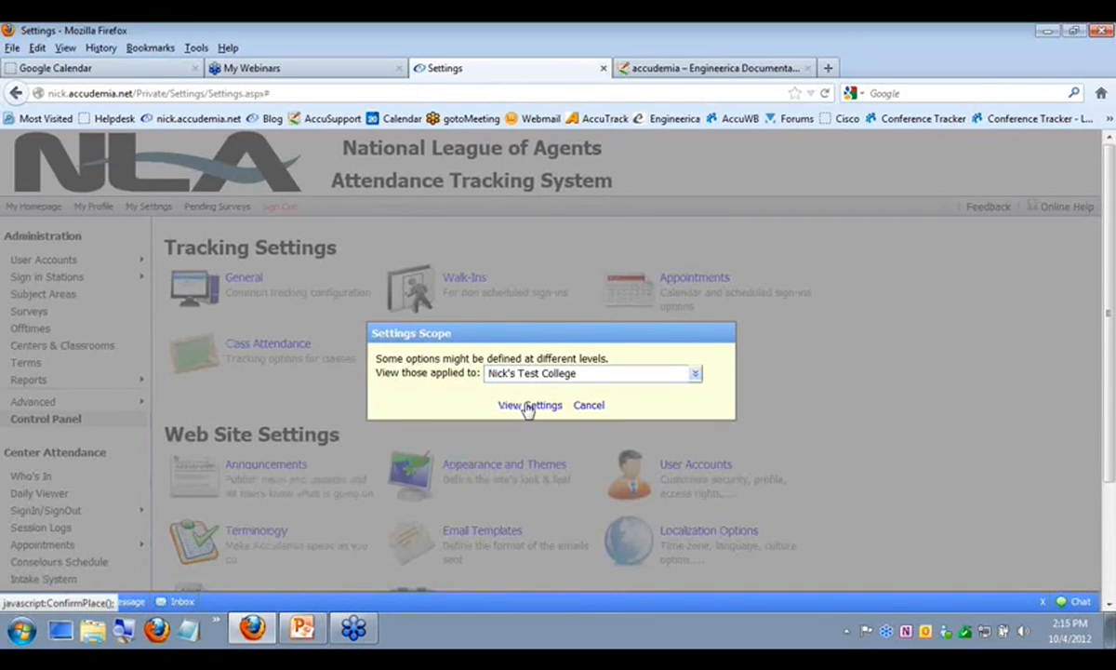
pyautogui.click(590, 406)
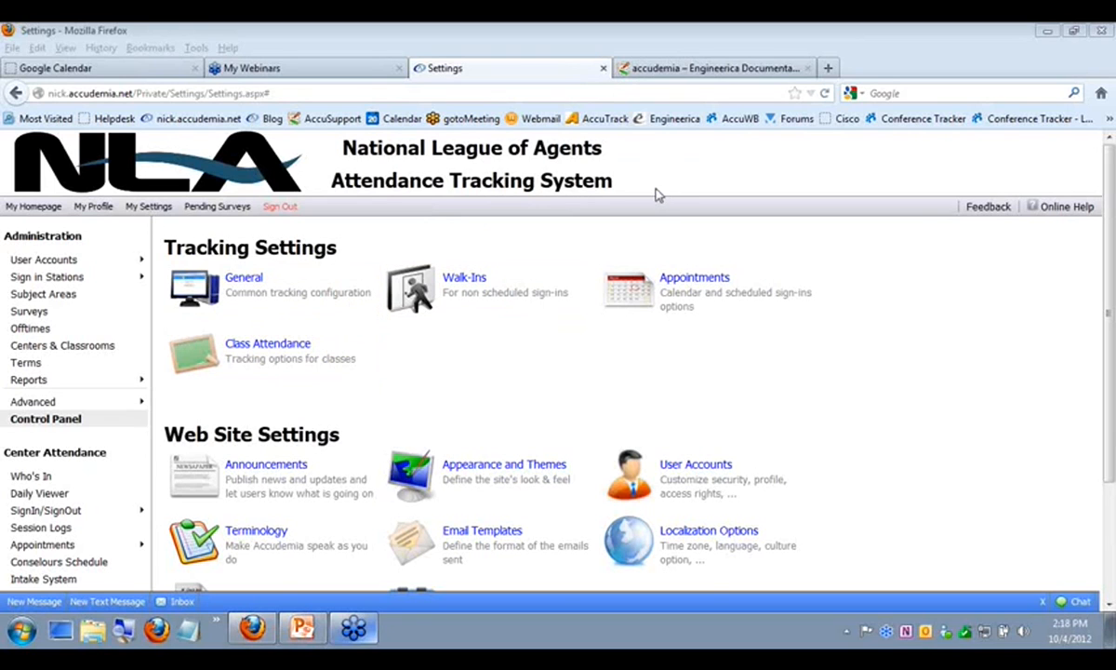
# Step: Display the test college's off times in Term mode for Fall 2012 and look over the weekly schedule
pyautogui.click(43, 327)
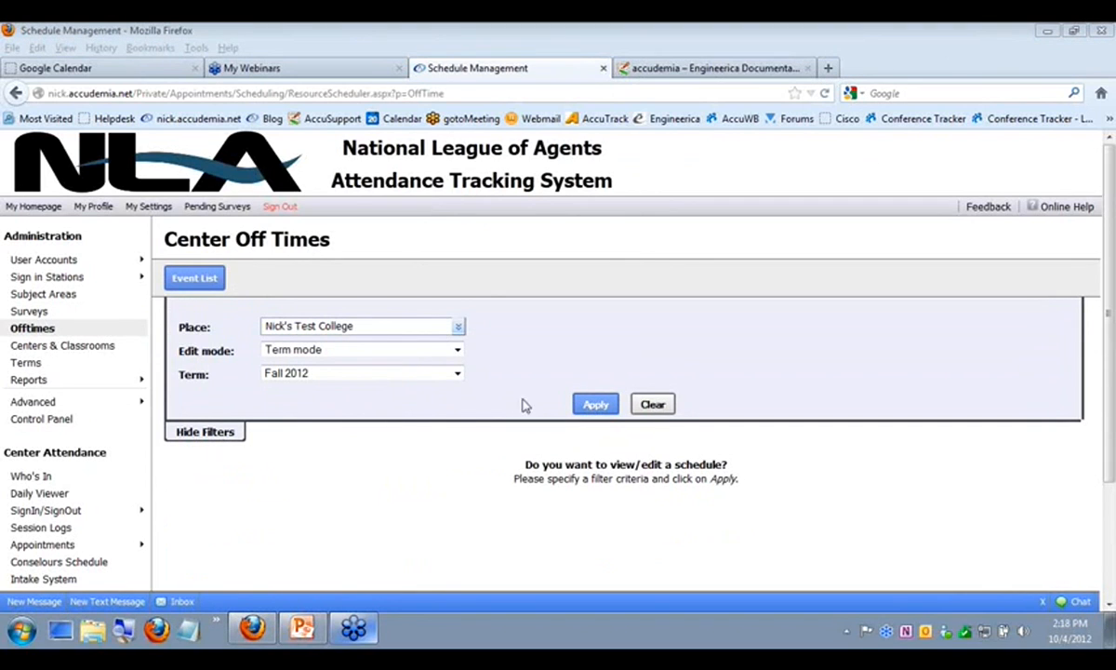
pyautogui.click(458, 350)
pyautogui.click(459, 352)
pyautogui.click(596, 404)
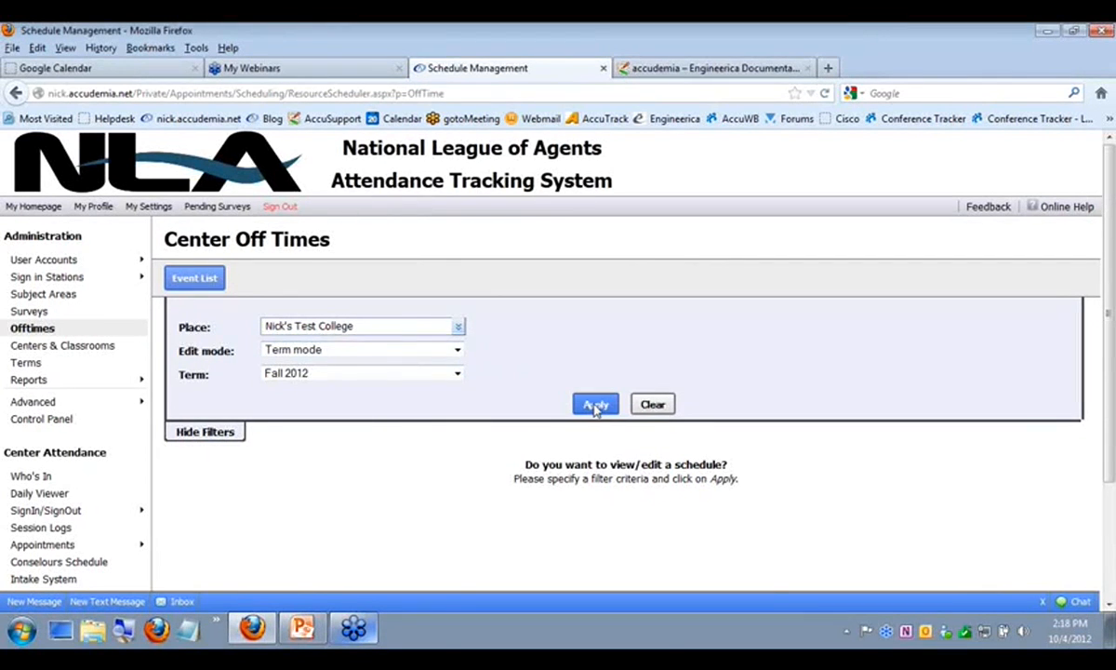
pyautogui.scroll(-3, 395, 502)
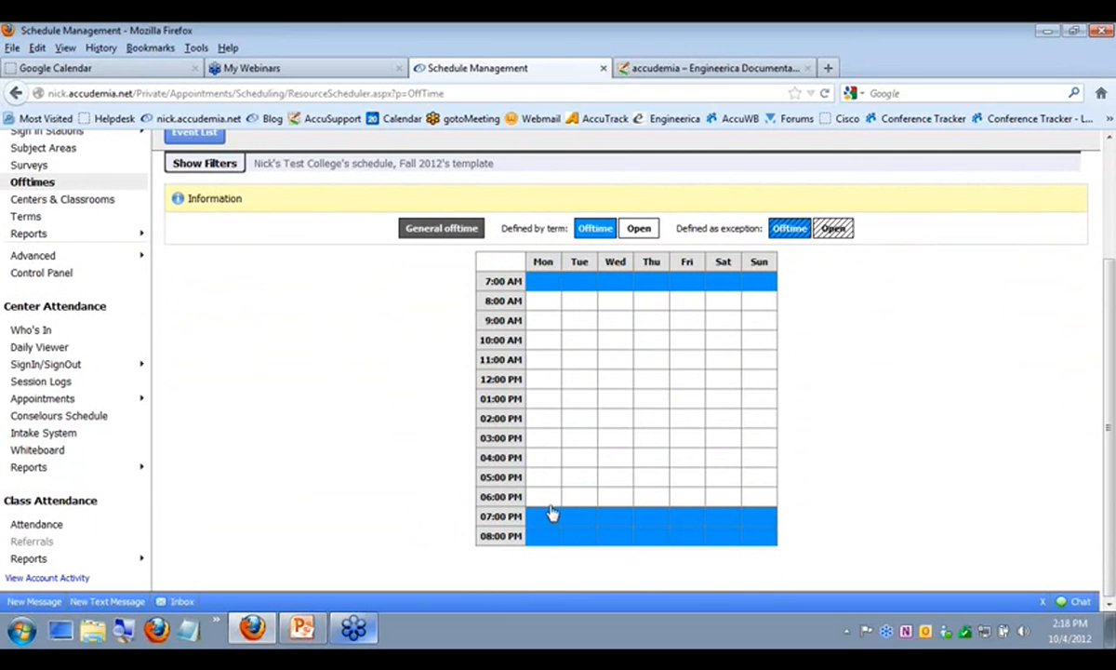
pyautogui.moveTo(46, 363)
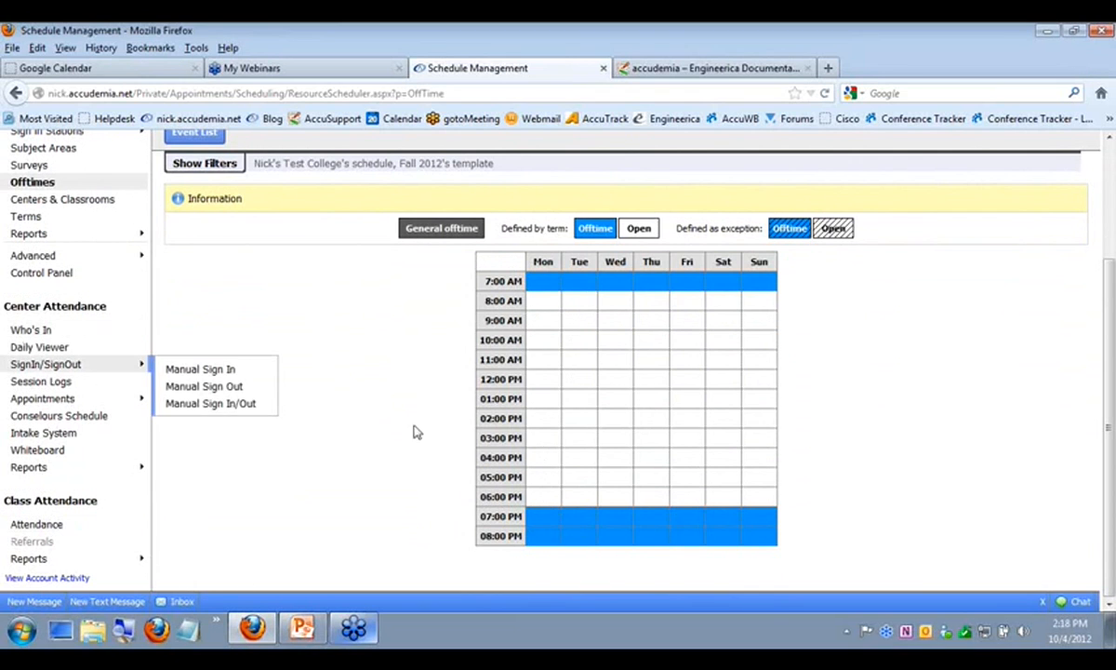
pyautogui.scroll(1, 327, 440)
pyautogui.scroll(-1, 328, 439)
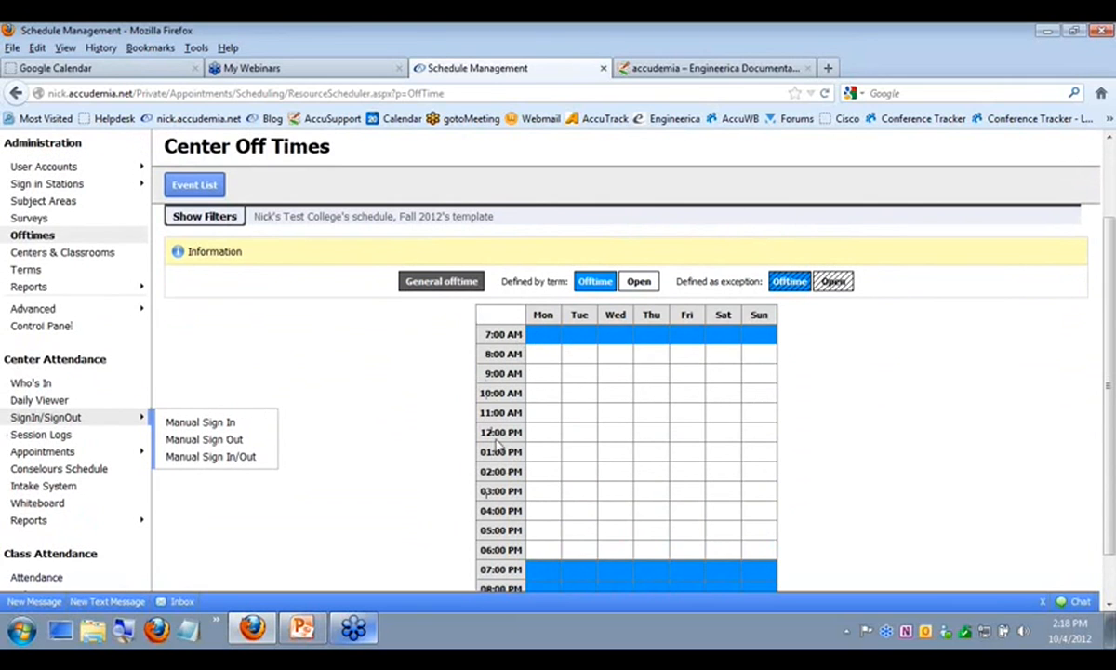
# Step: Set the calendar end time to 12 PM in the test college's General tracking settings, save, and check the Fall 2012 off times schedule
pyautogui.scroll(-1, 525, 554)
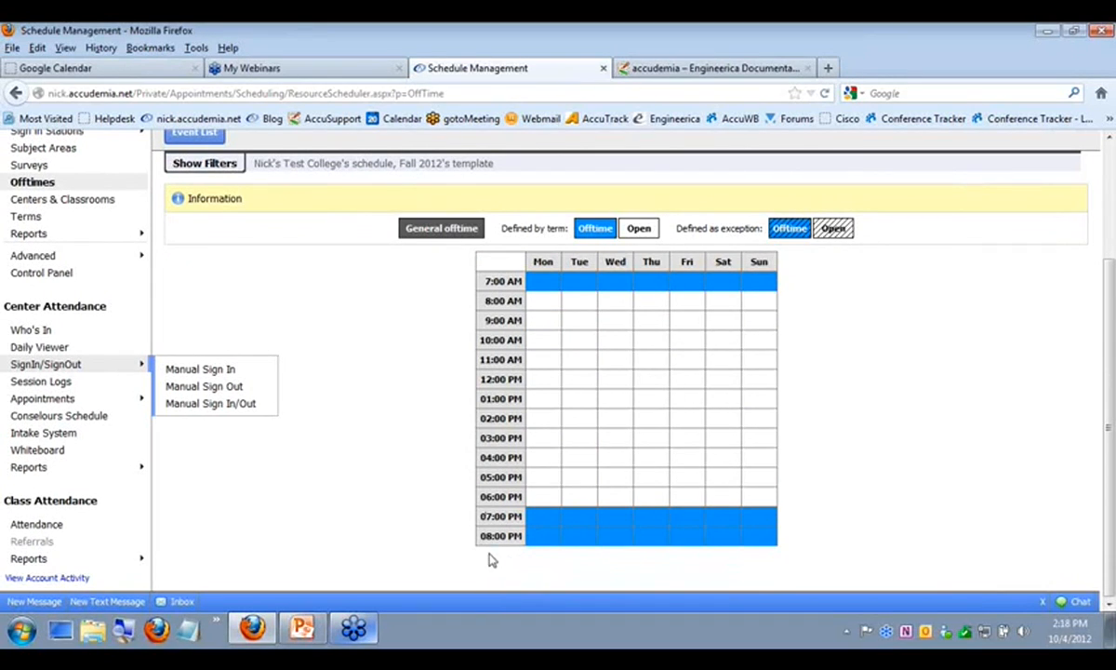
pyautogui.scroll(1, 398, 339)
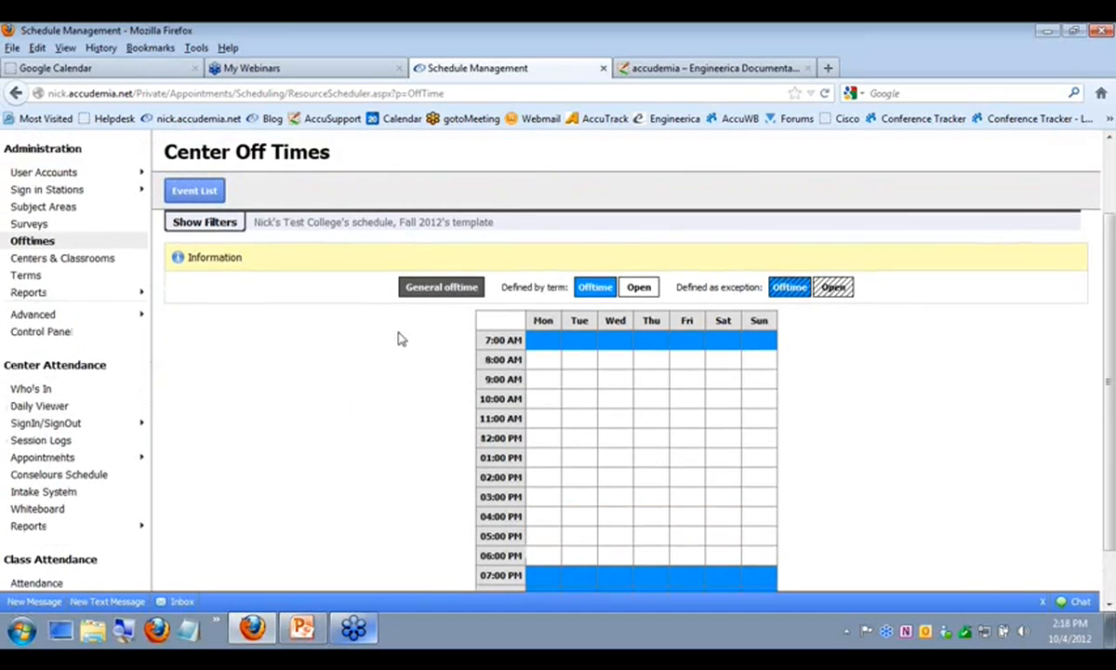
pyautogui.scroll(1, 398, 338)
pyautogui.click(54, 420)
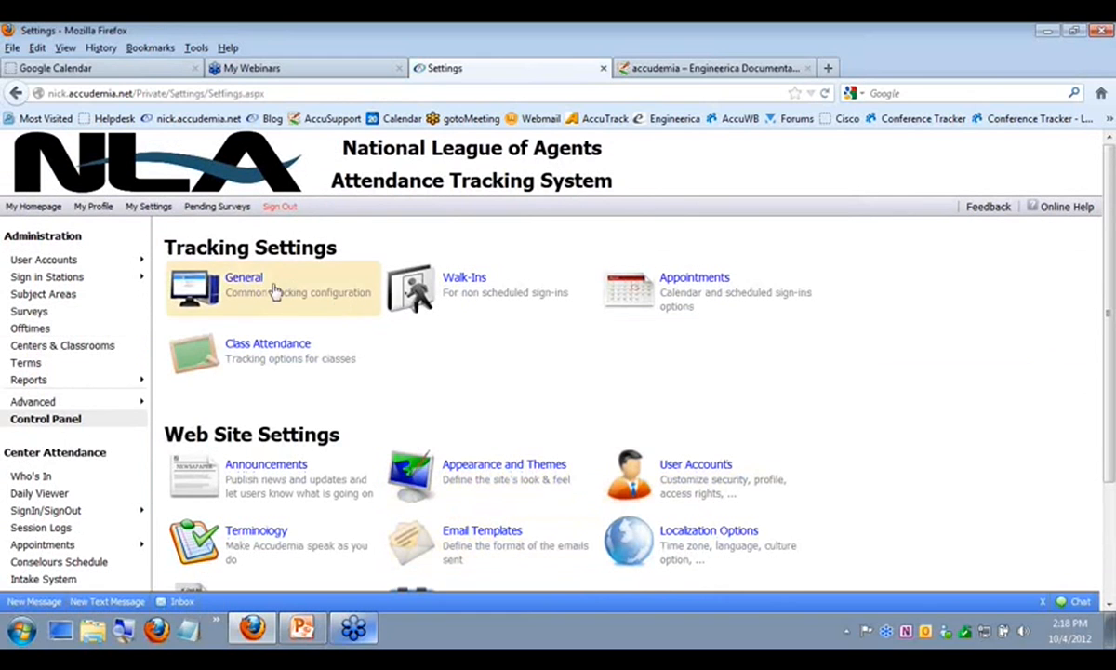
pyautogui.click(262, 293)
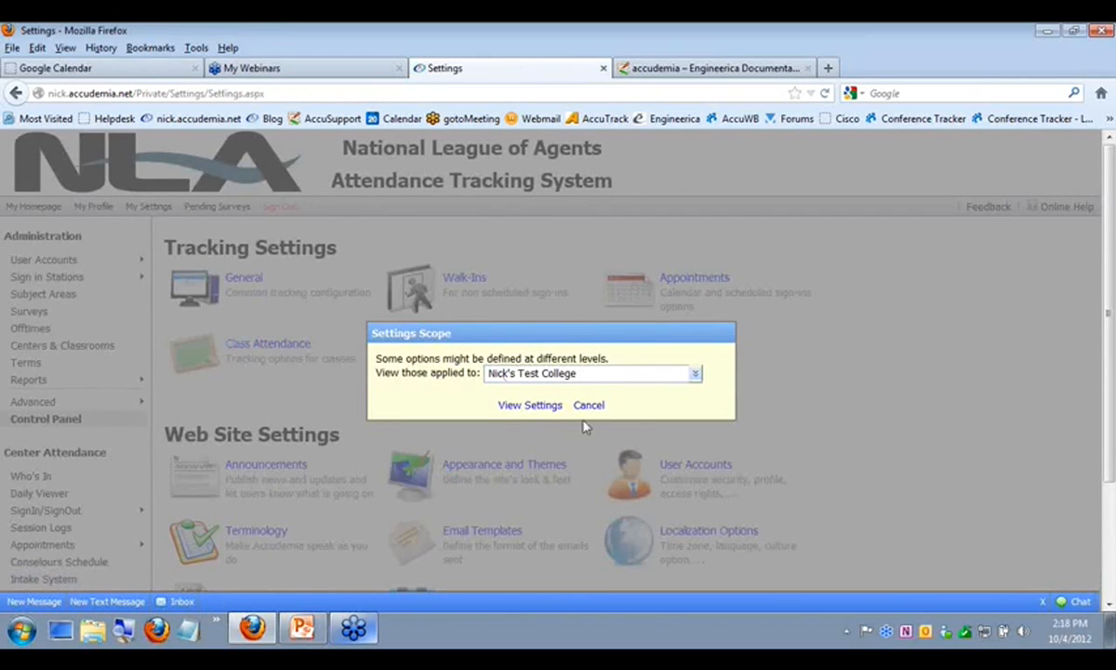
pyautogui.click(544, 408)
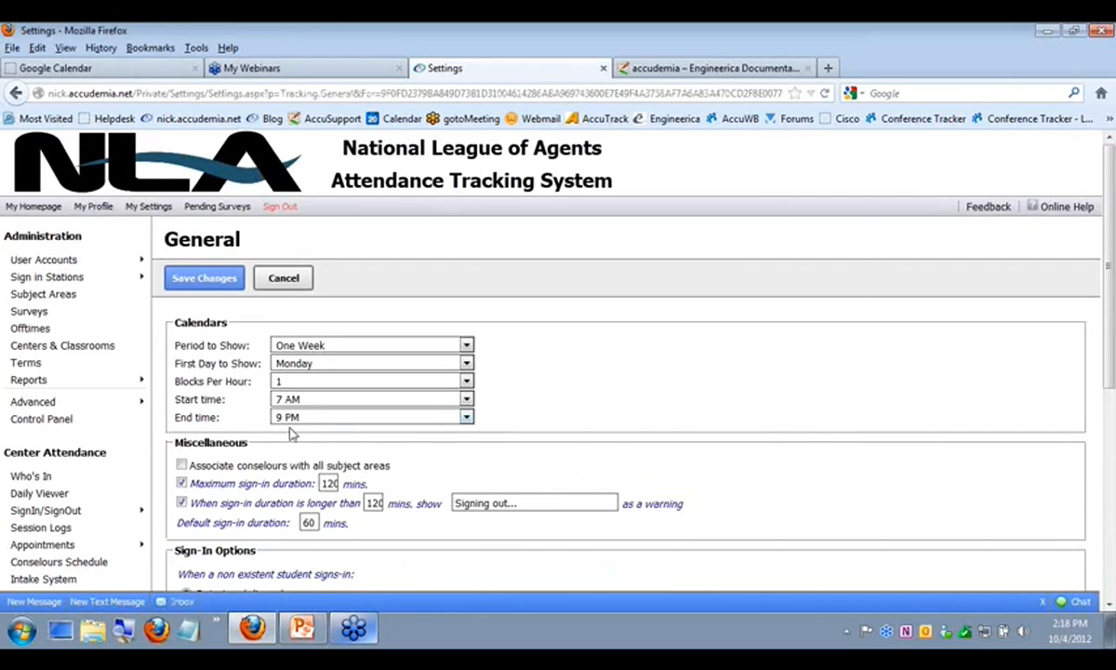
pyautogui.click(467, 418)
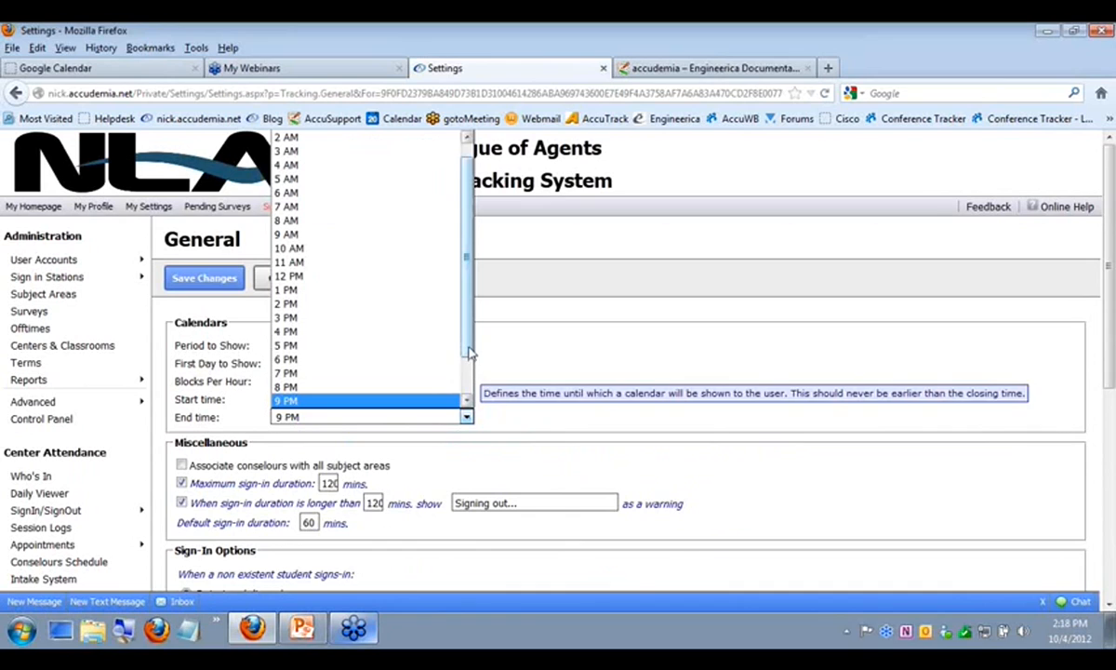
pyautogui.click(344, 279)
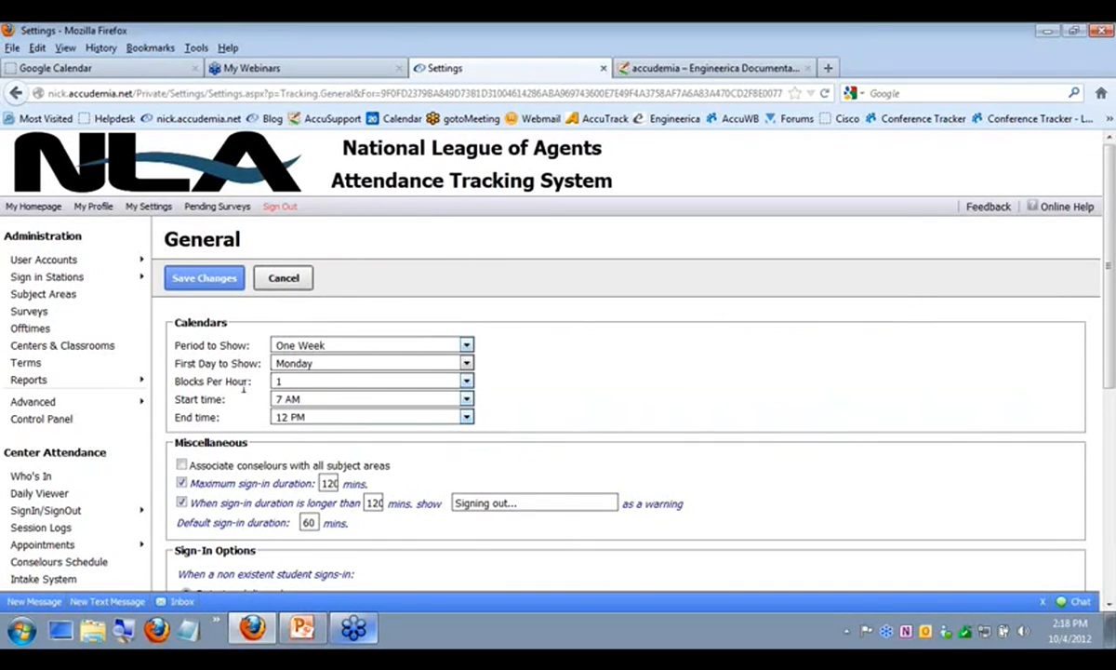
pyautogui.click(206, 284)
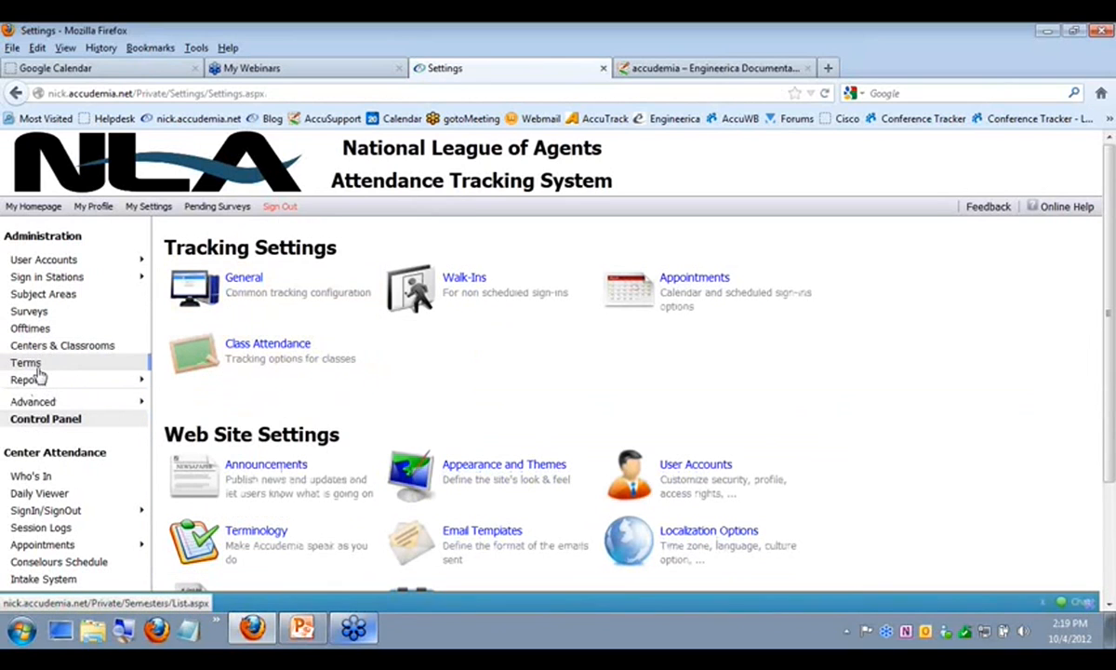
pyautogui.click(41, 326)
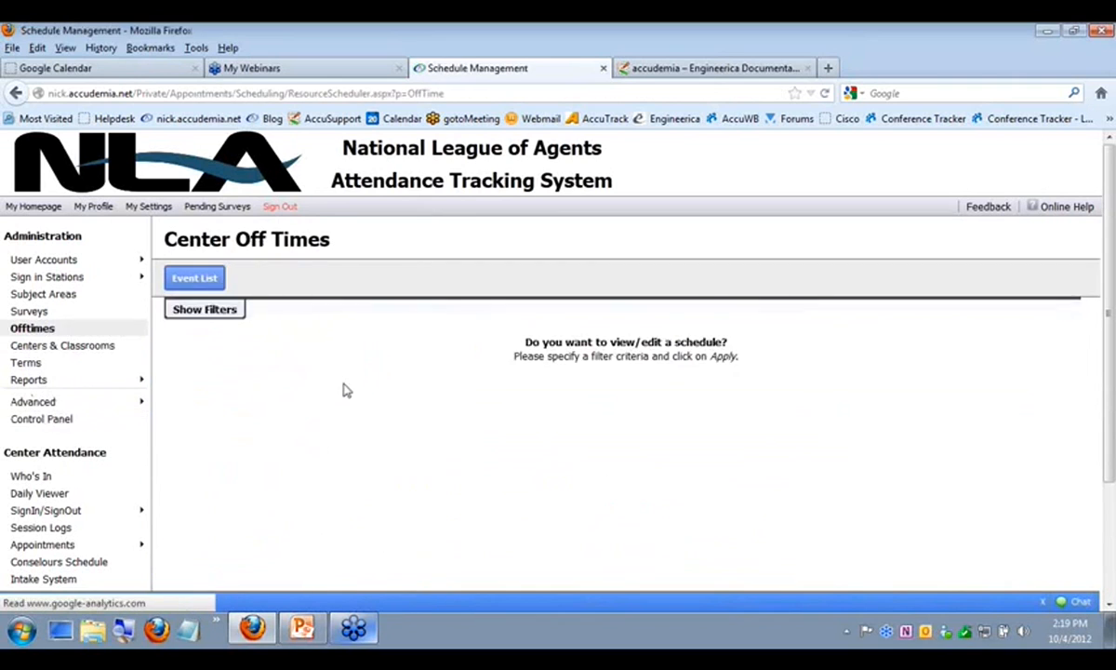
pyautogui.click(595, 401)
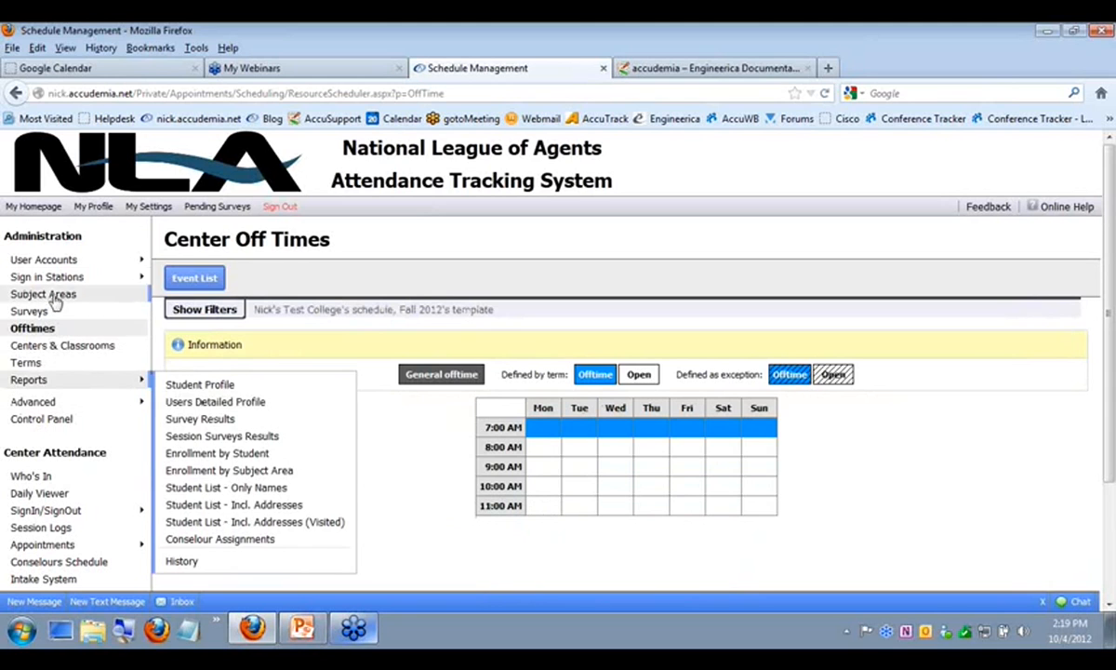
# Step: Set the calendar end time to 12 AM in the test college's General tracking settings and save the change
pyautogui.moveTo(65, 259)
pyautogui.click(45, 420)
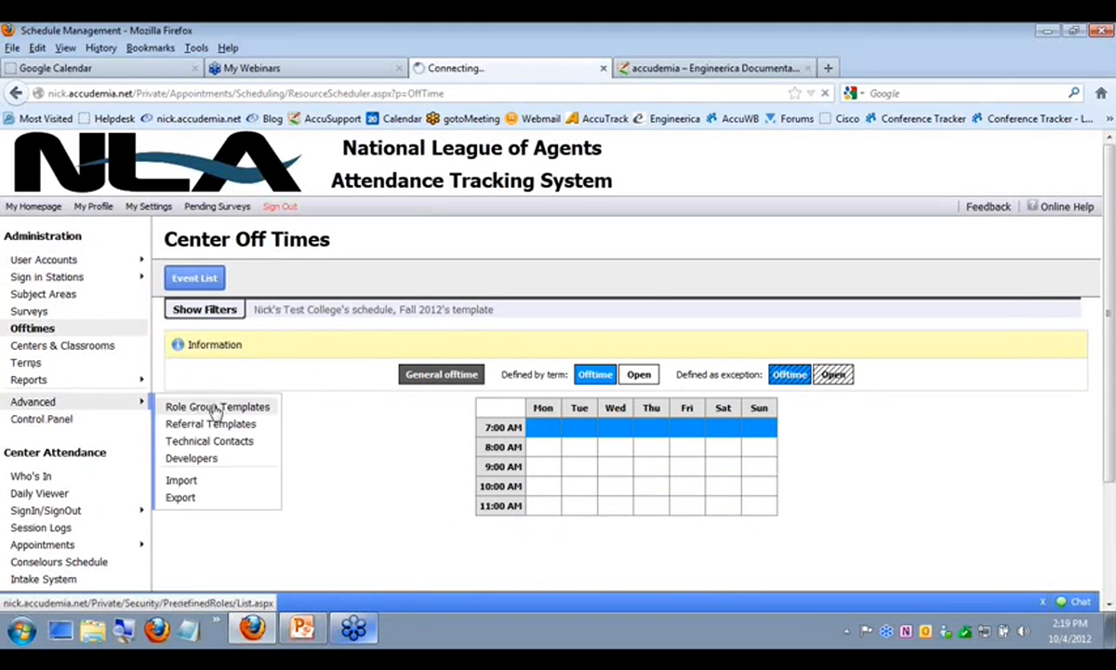
pyautogui.click(236, 302)
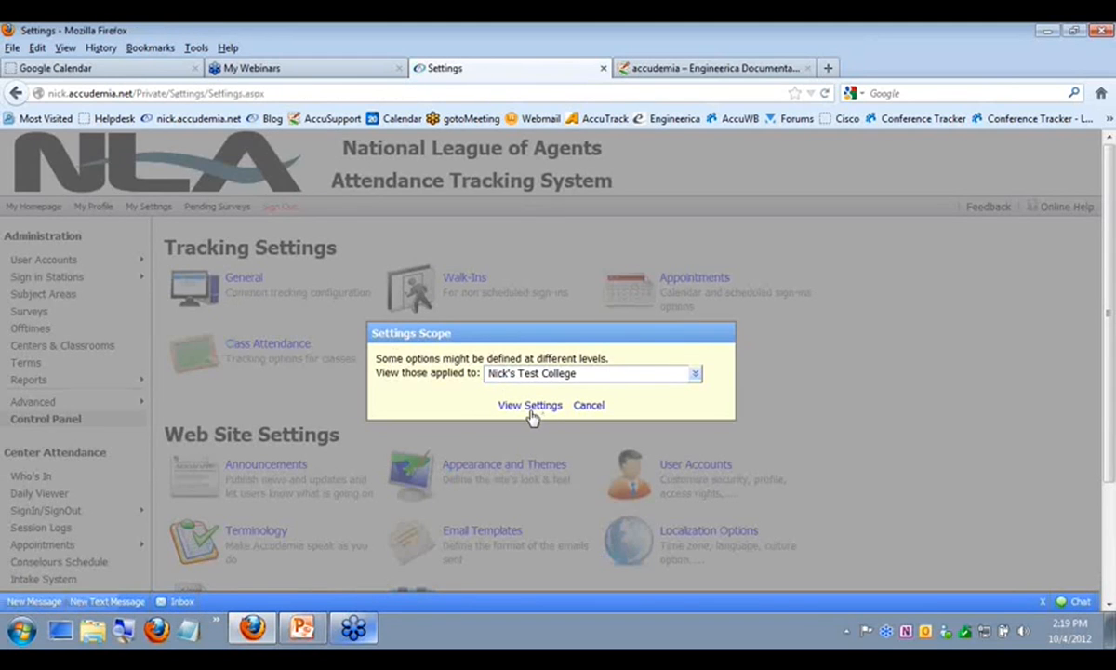
pyautogui.click(529, 407)
pyautogui.click(465, 416)
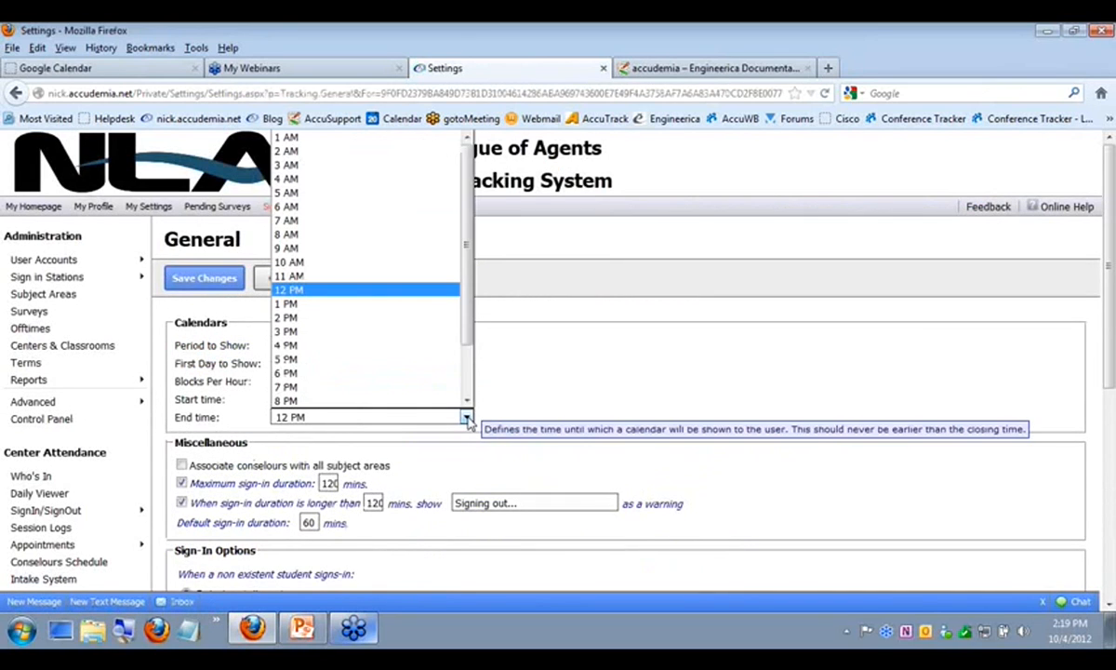
pyautogui.scroll(-2, 456, 363)
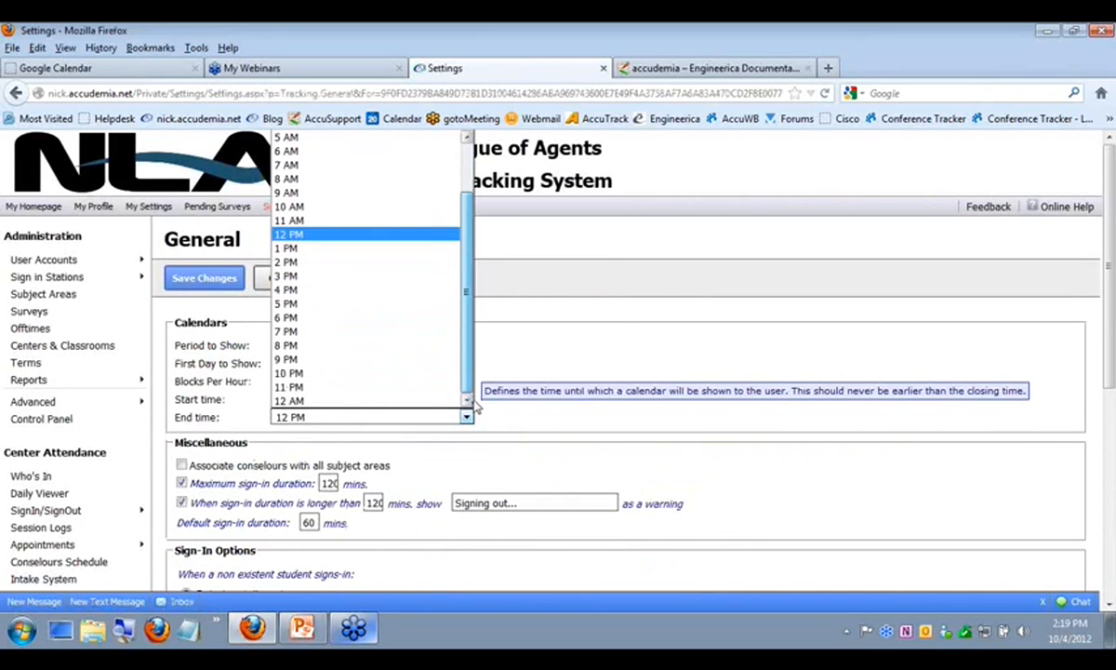
pyautogui.click(327, 402)
pyautogui.click(209, 283)
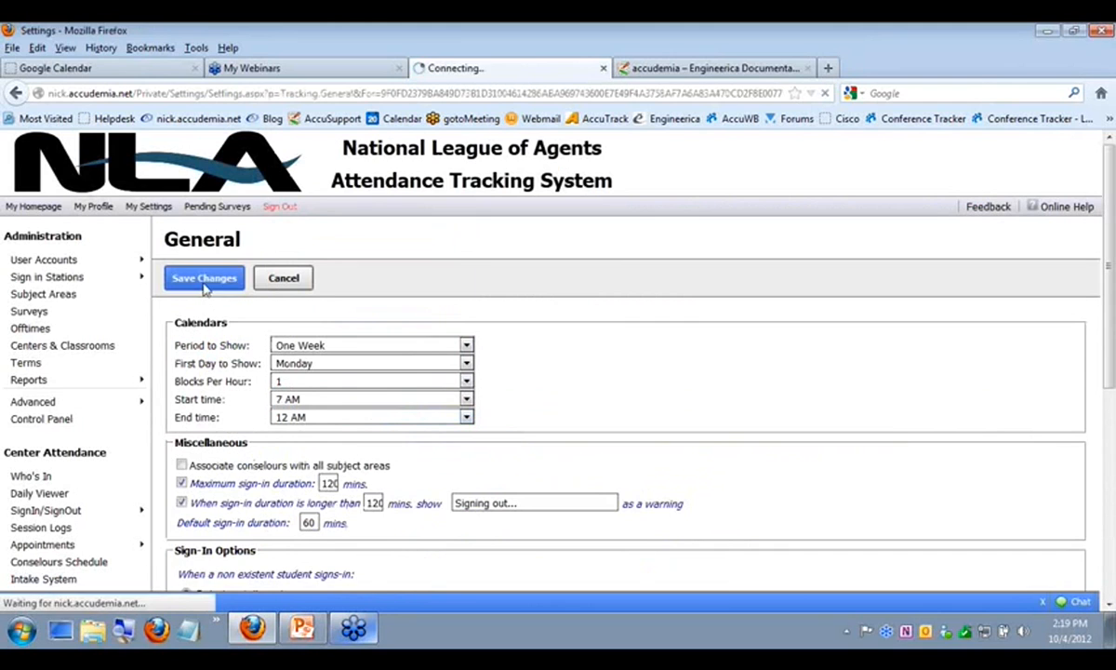
# Step: In the test college's Fall 2012 off times, schedule the 9:00 PM to 11:00 PM rows as Offtime for Monday through Sunday
pyautogui.click(36, 330)
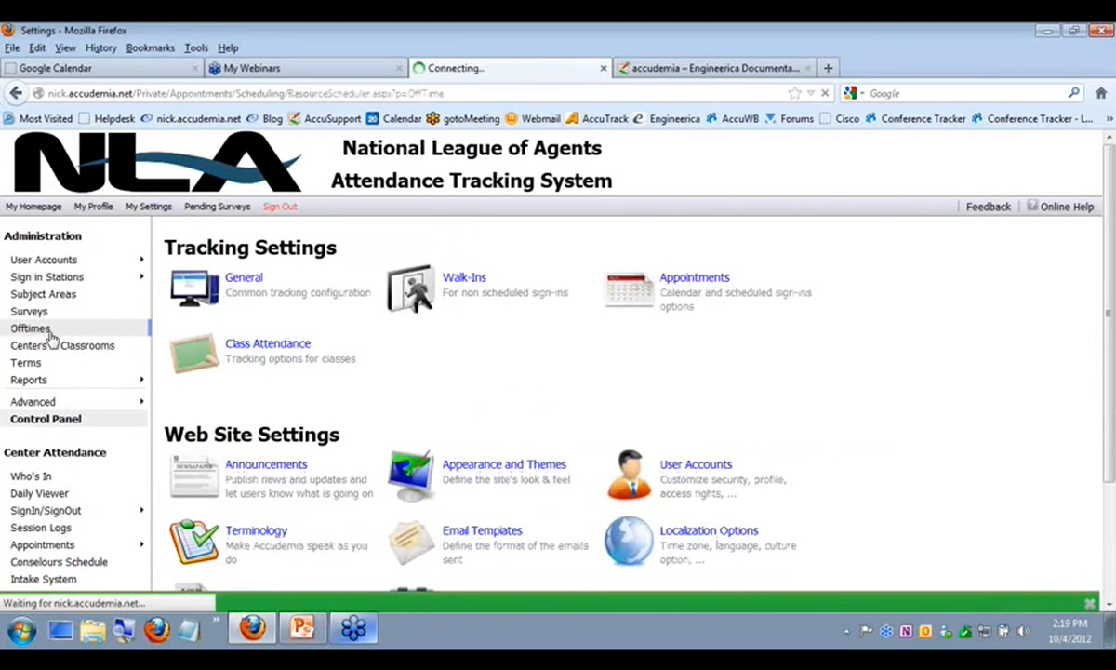
pyautogui.click(592, 405)
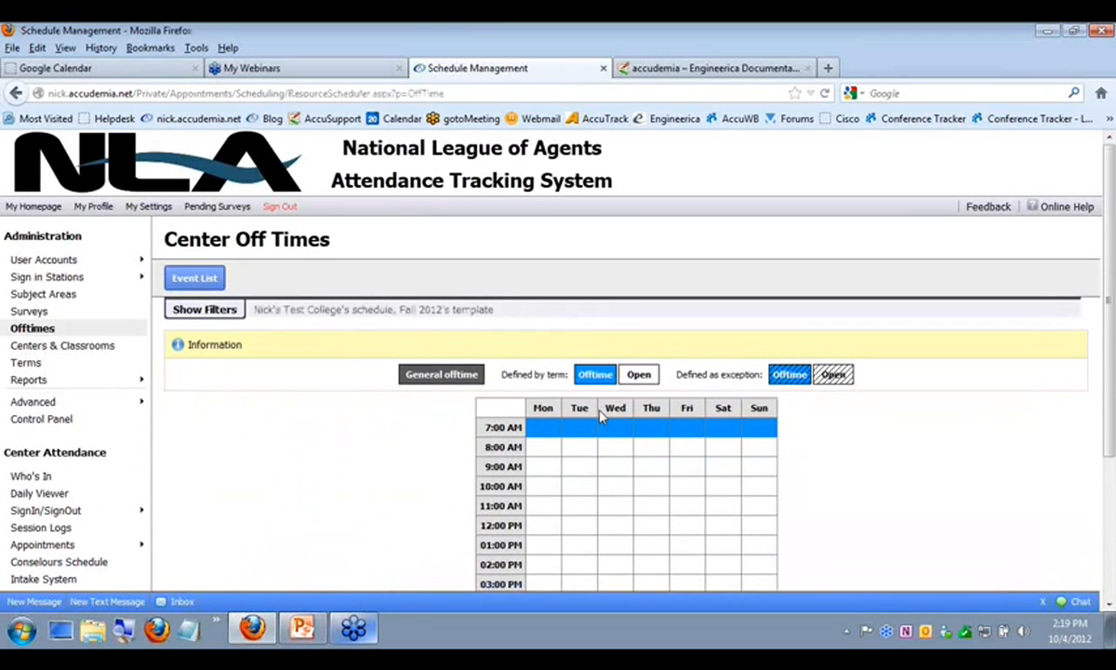
pyautogui.scroll(-4, 383, 456)
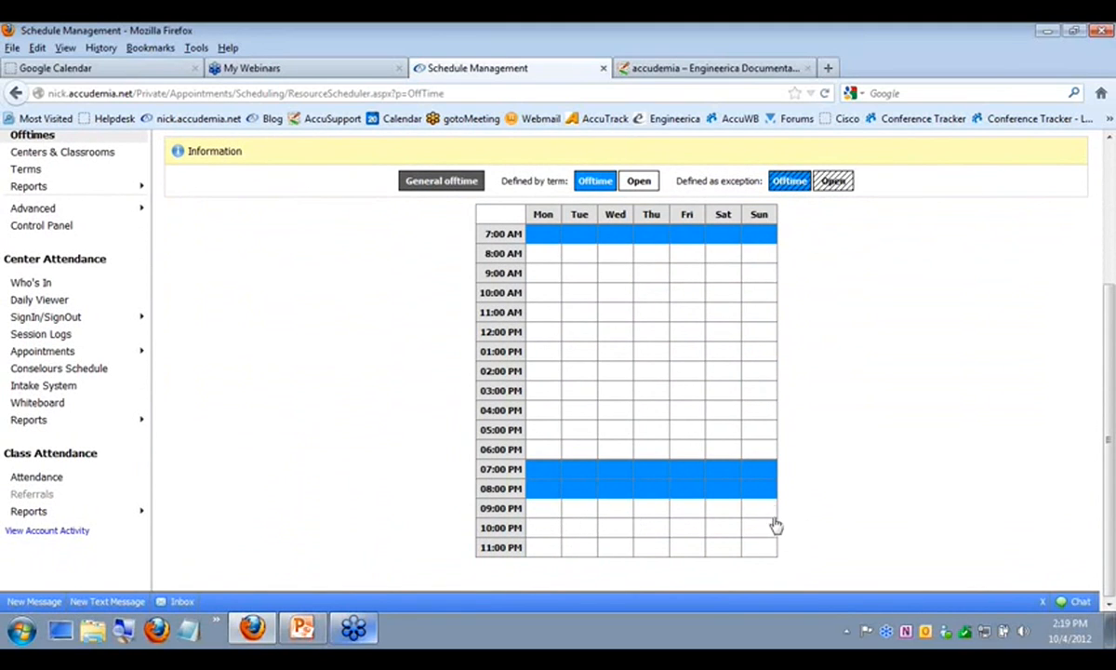
pyautogui.moveTo(550, 519); pyautogui.dragTo(769, 550)
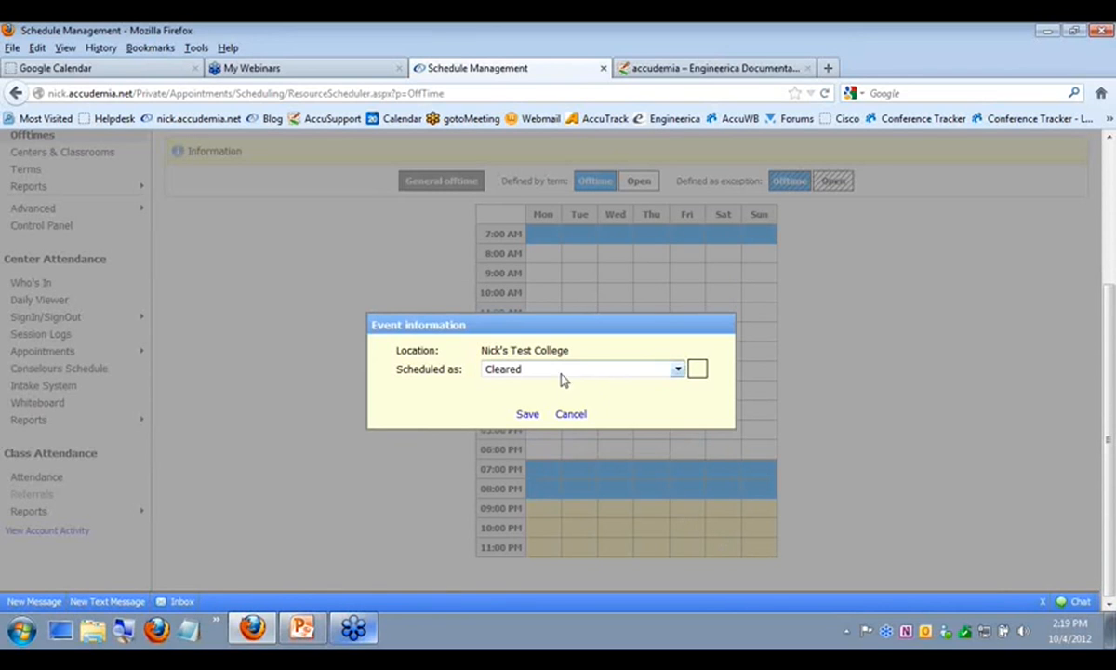
pyautogui.click(677, 370)
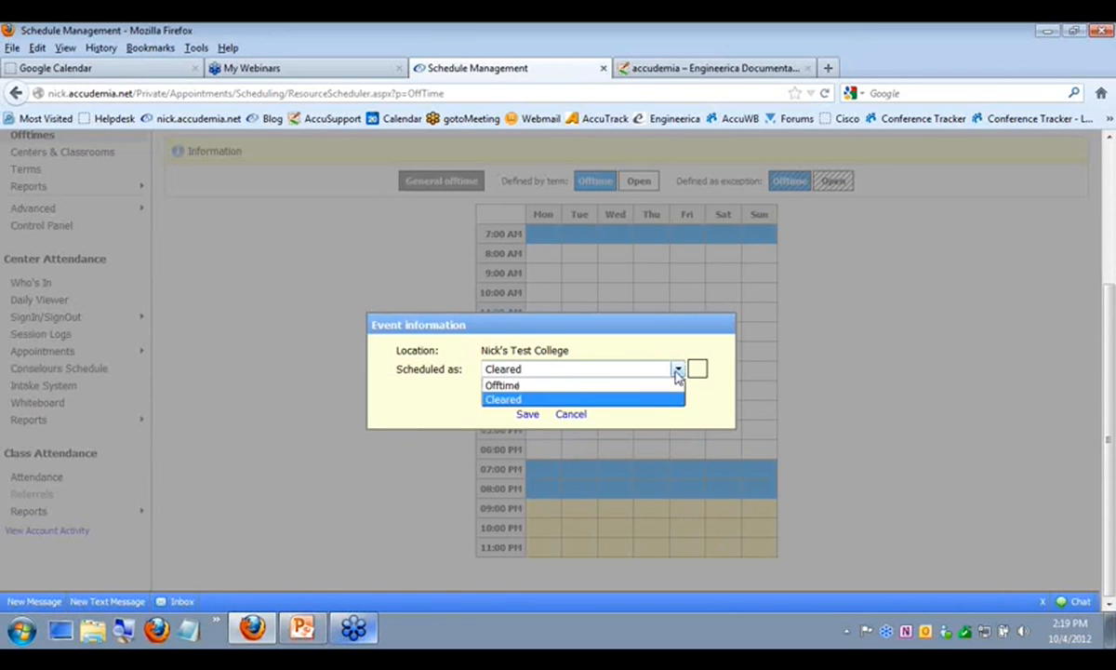
pyautogui.click(513, 385)
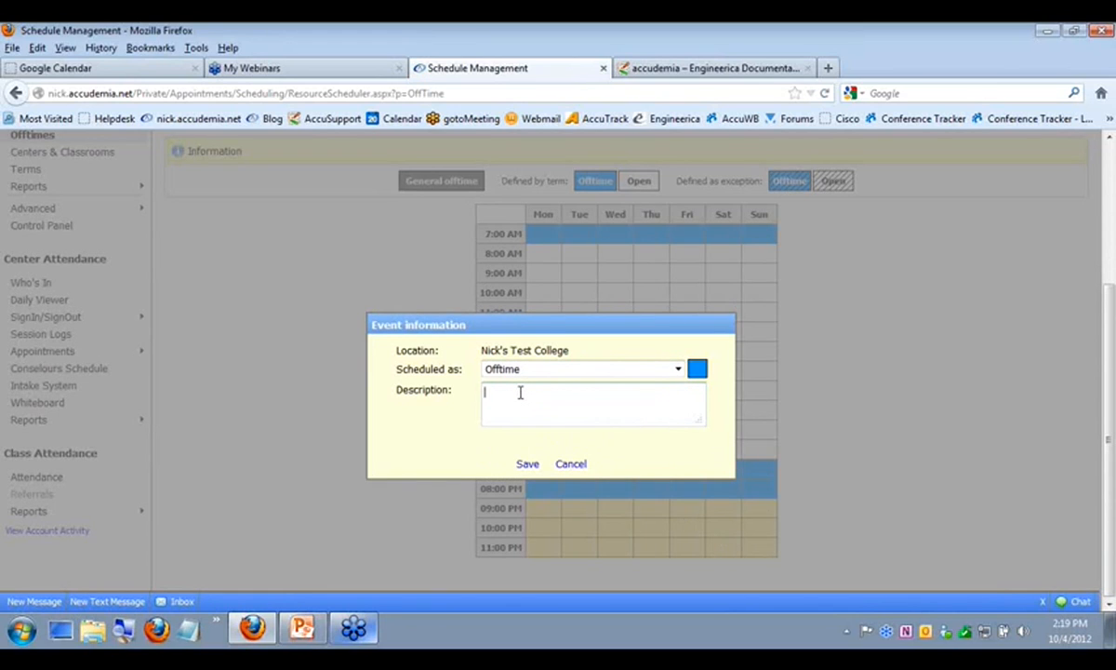
pyautogui.click(527, 464)
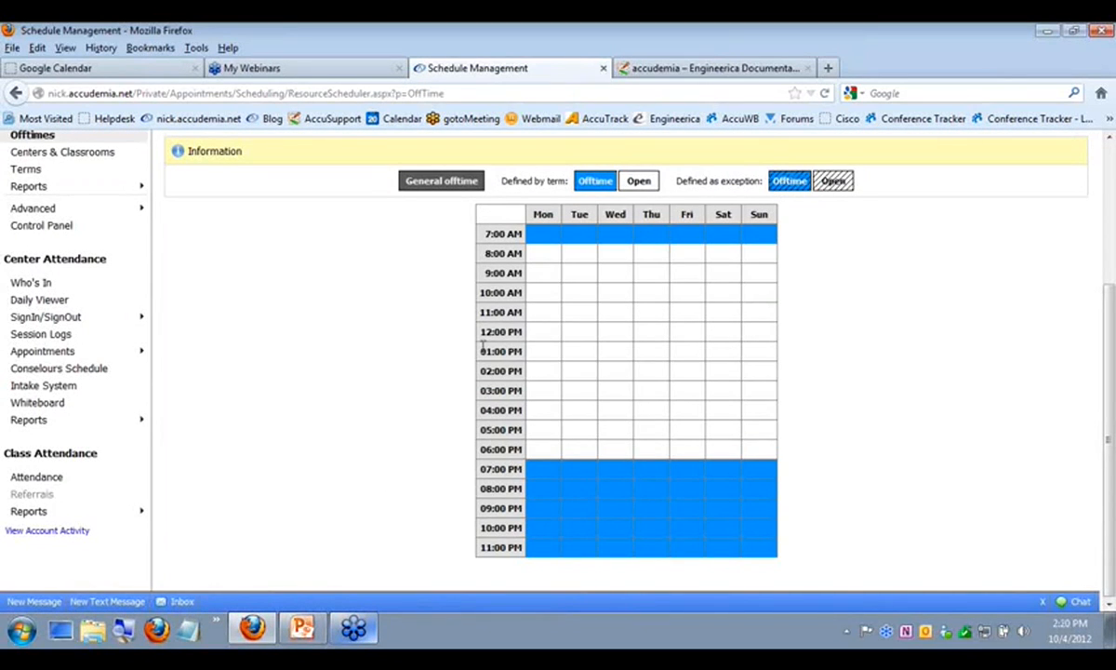
# Step: Switch to the PowerPoint slide show and display the Support and Documentation slide
pyautogui.scroll(4, 455, 451)
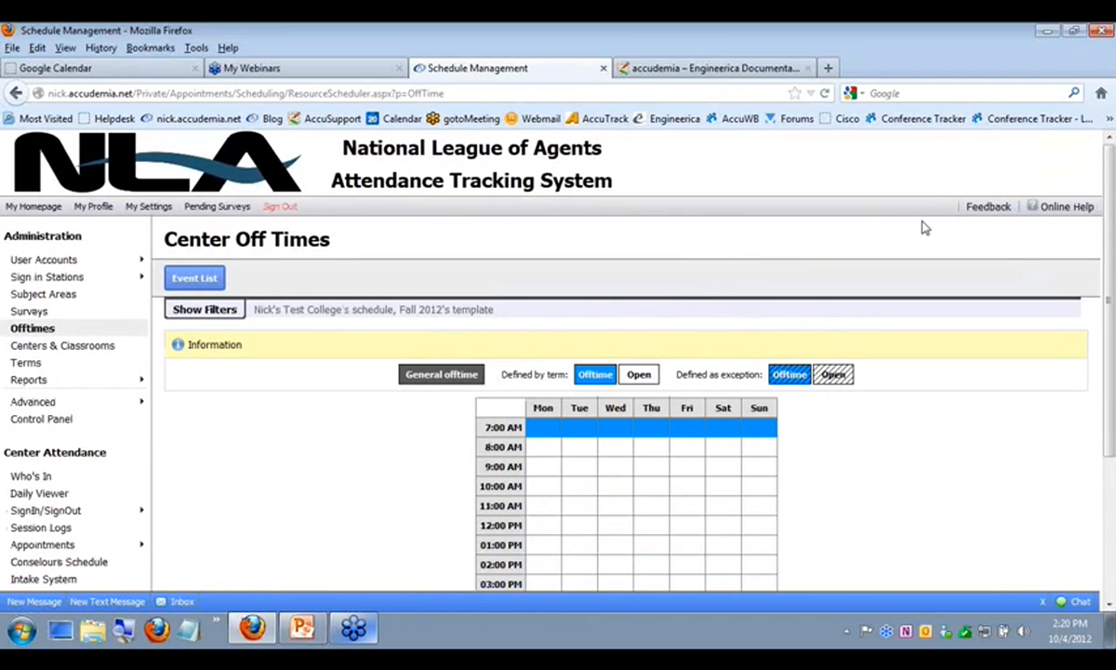
pyautogui.hotkey('alt', 'Tab')
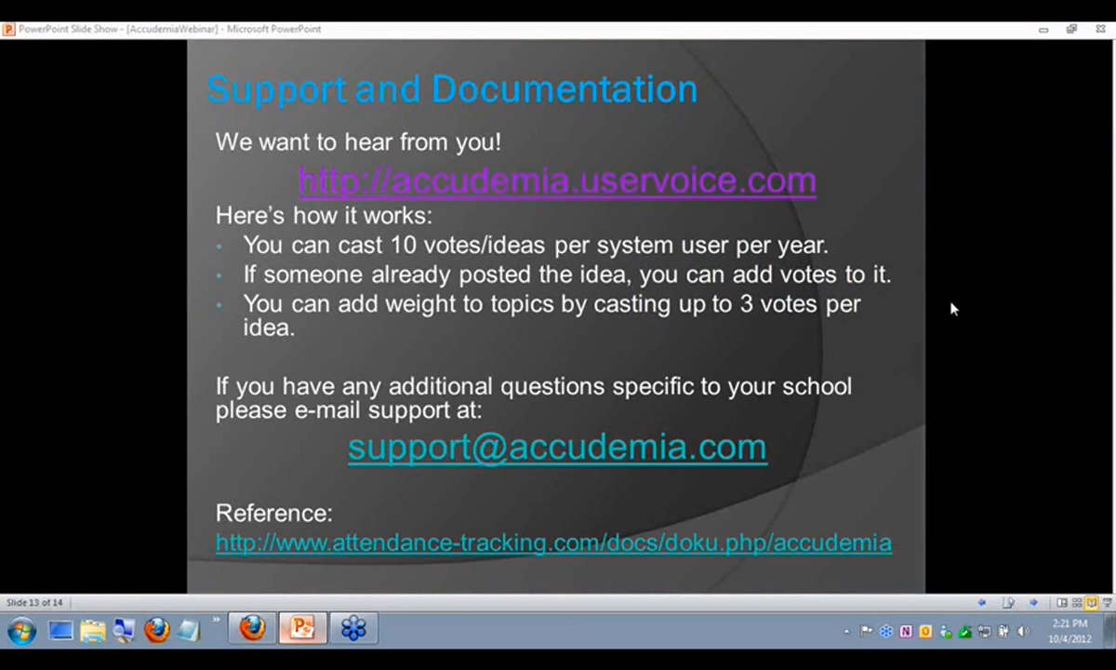
# Step: Switch back to Accudemia in Firefox and open the General tracking settings that apply to the test college
pyautogui.click(250, 629)
pyautogui.moveTo(116, 521)
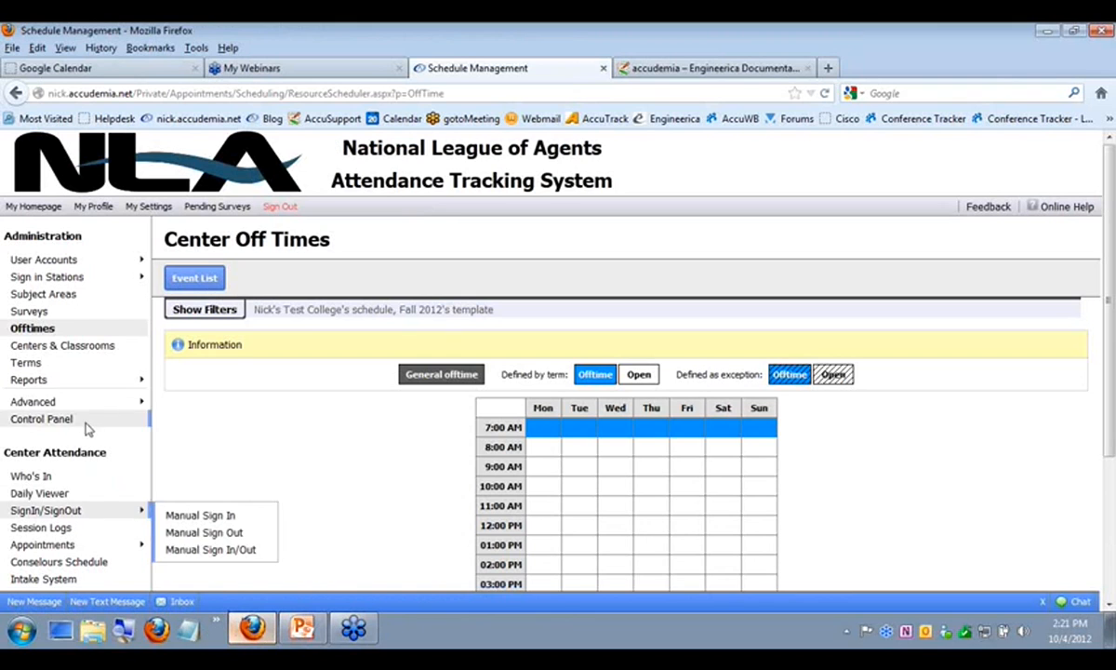
pyautogui.moveTo(92, 407)
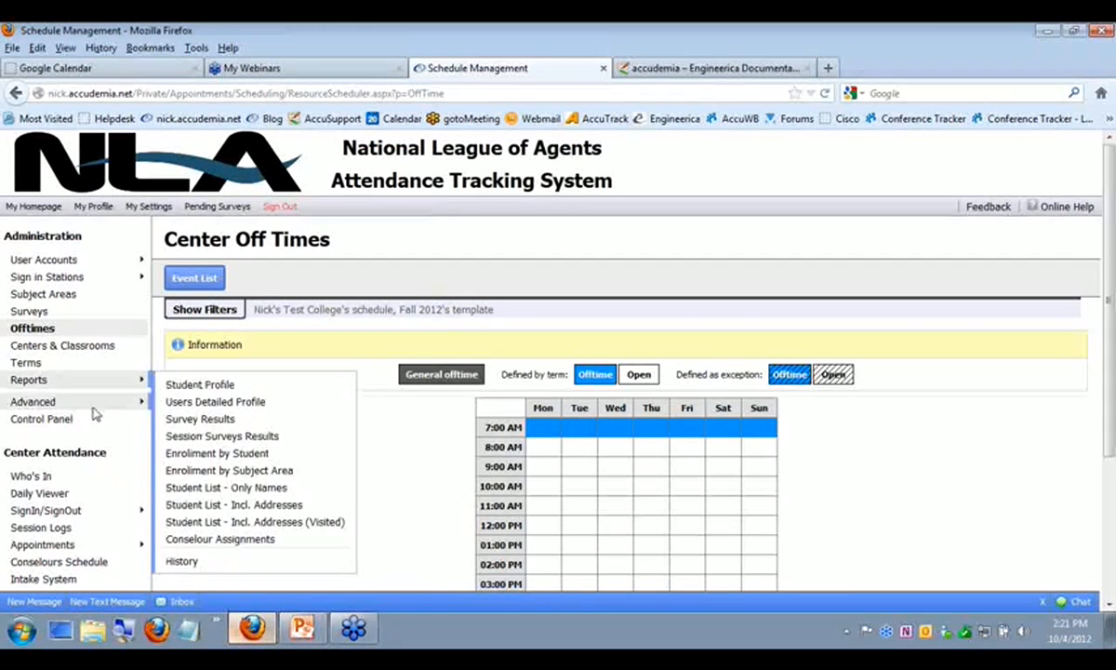
pyautogui.click(41, 420)
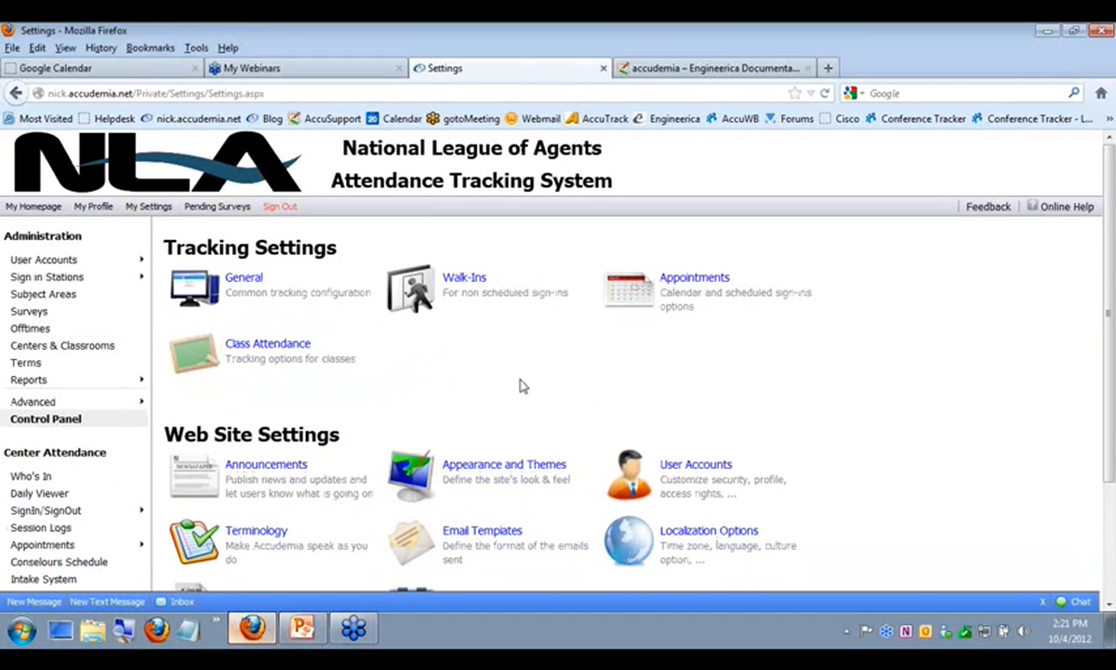
pyautogui.click(284, 294)
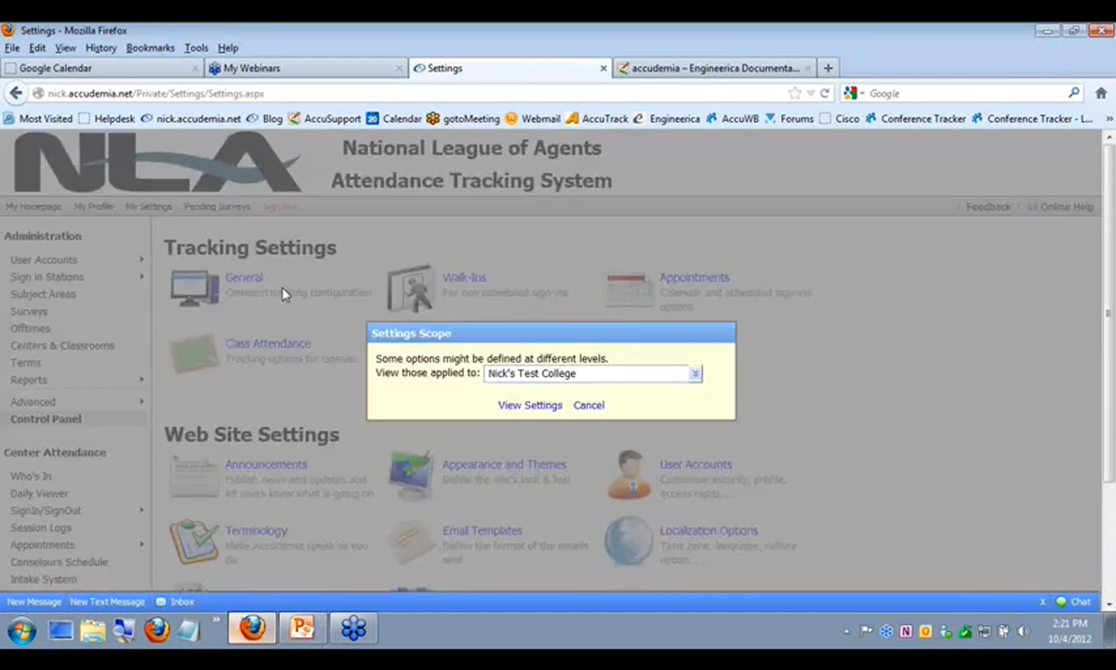
pyautogui.click(530, 407)
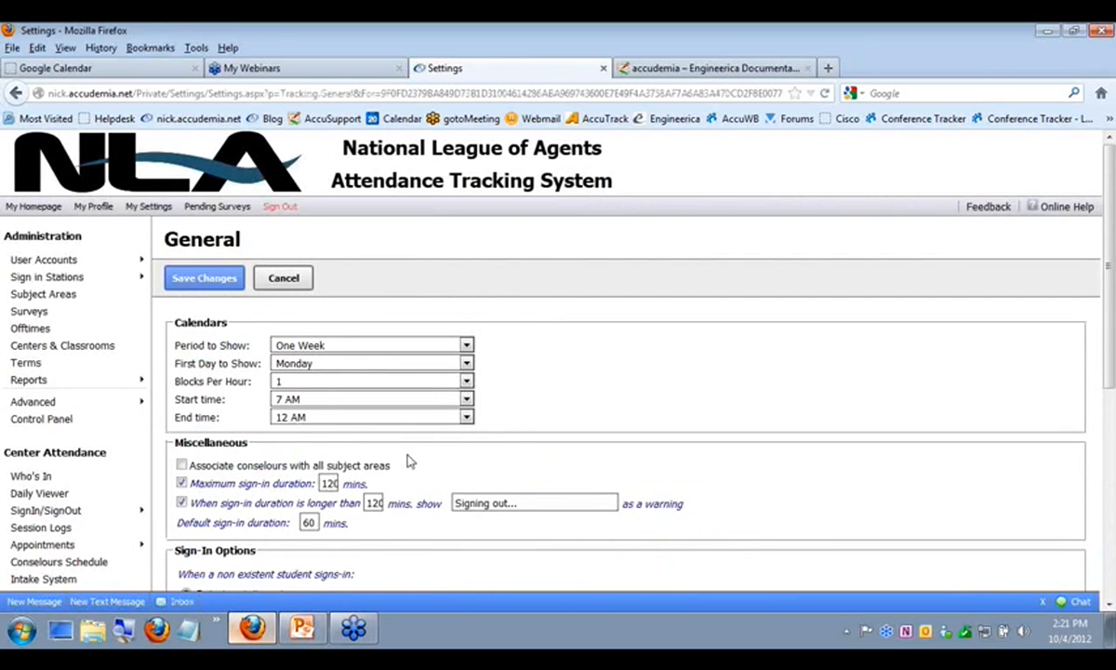
# Step: Examine the sign-in and station options and the maximum sign-in duration, and leave the General settings without saving
pyautogui.scroll(-5, 406, 462)
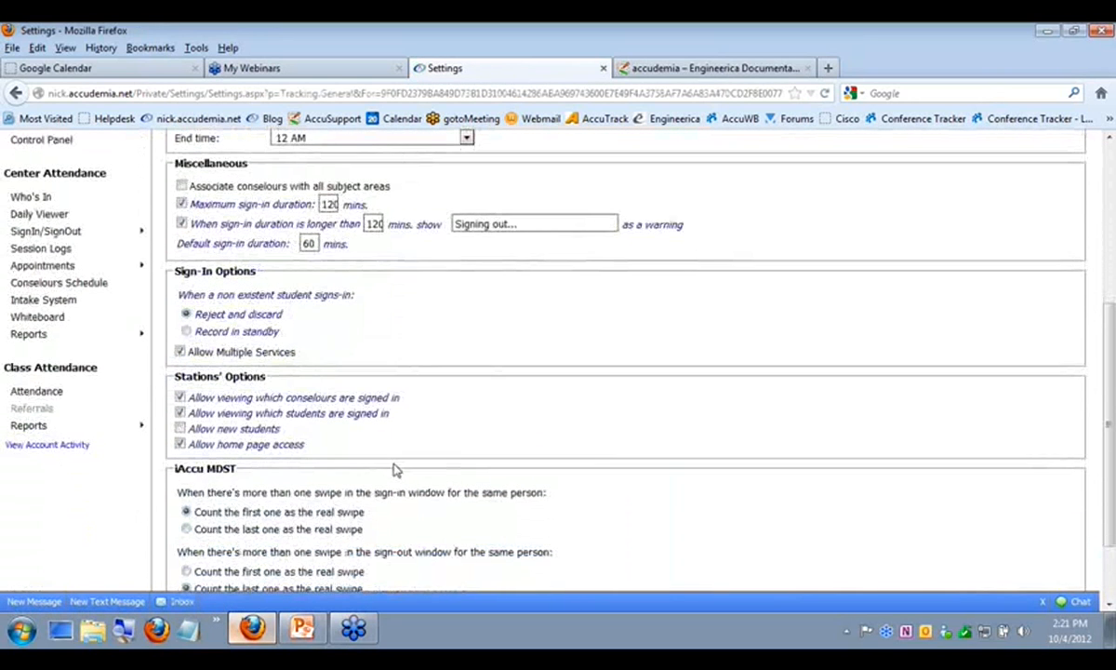
pyautogui.scroll(5, 317, 324)
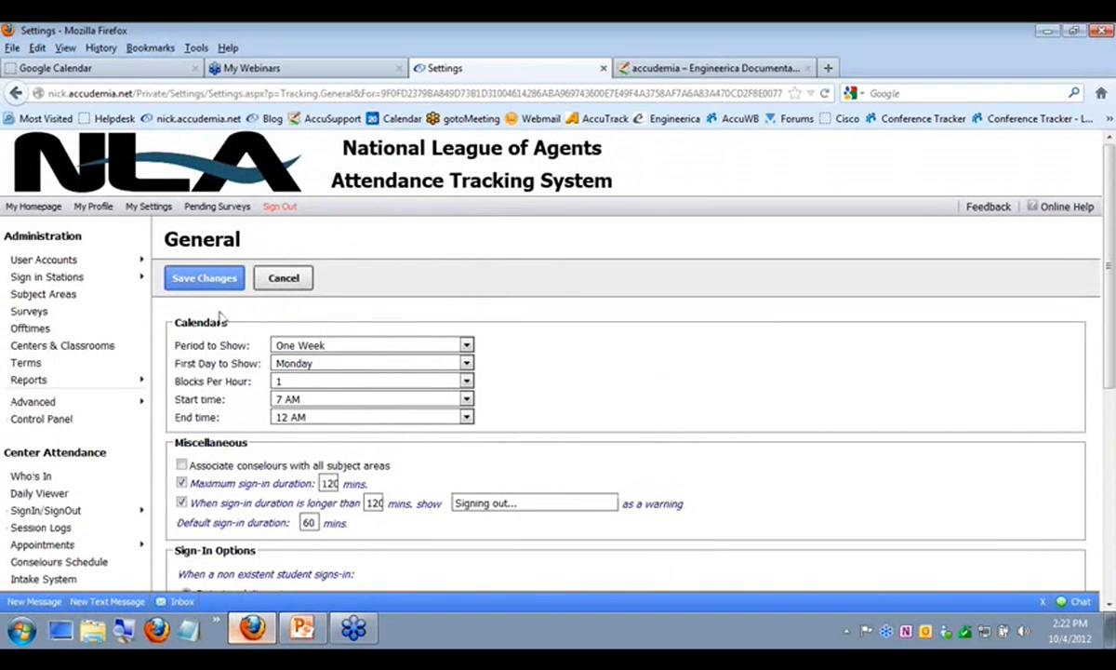
pyautogui.scroll(-3, 259, 459)
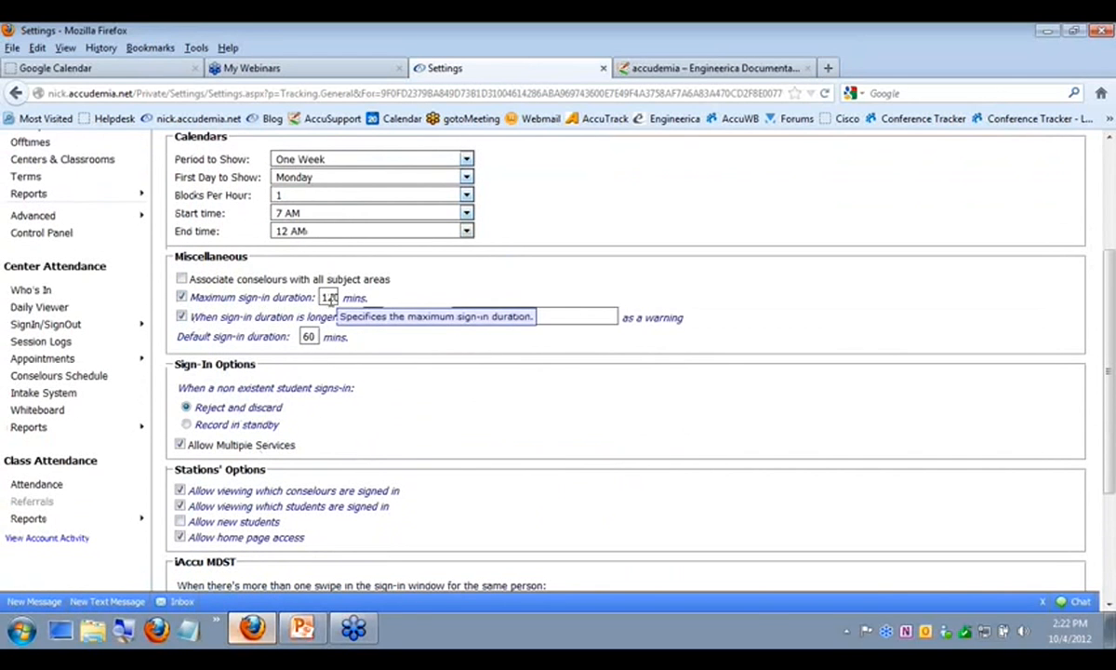
pyautogui.moveTo(324, 298); pyautogui.dragTo(364, 300)
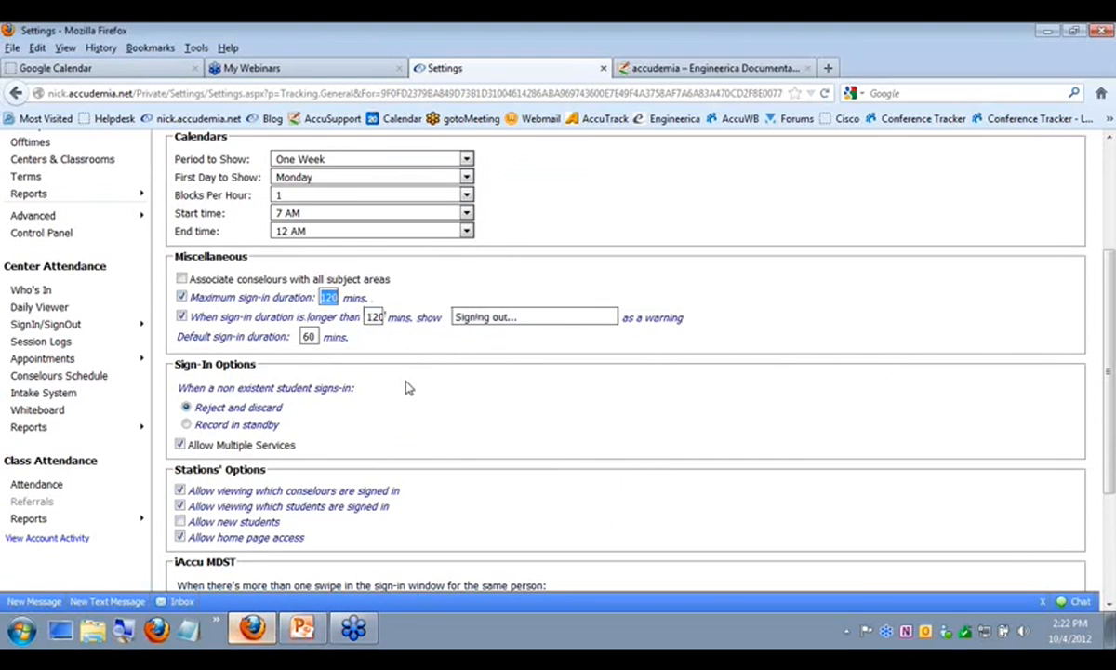
pyautogui.scroll(2, 409, 387)
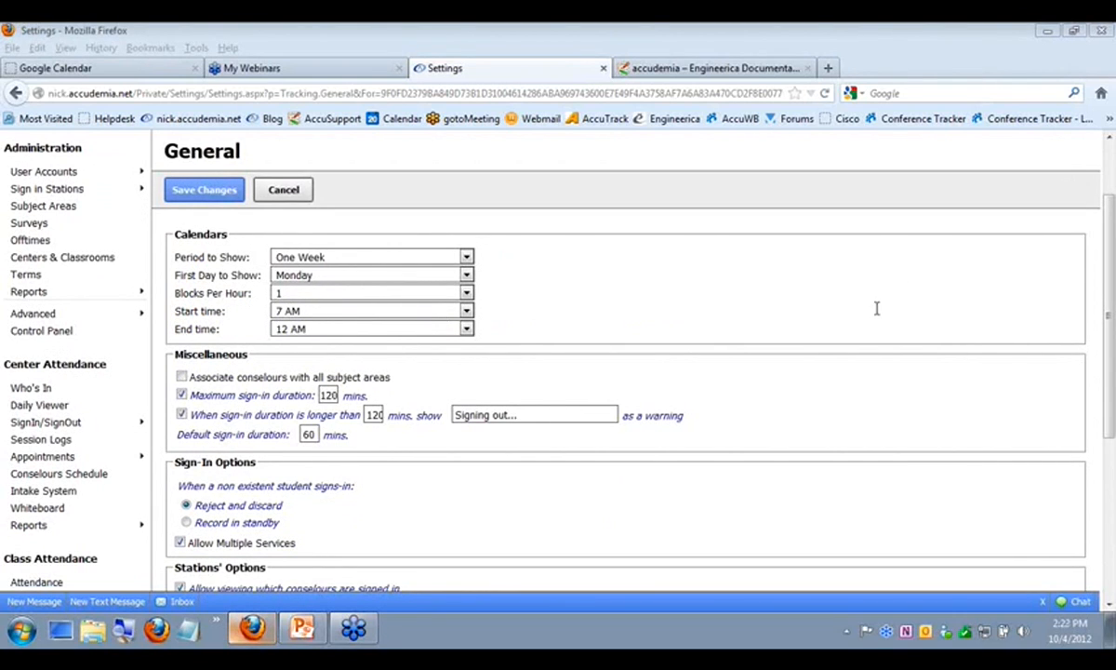
pyautogui.click(281, 195)
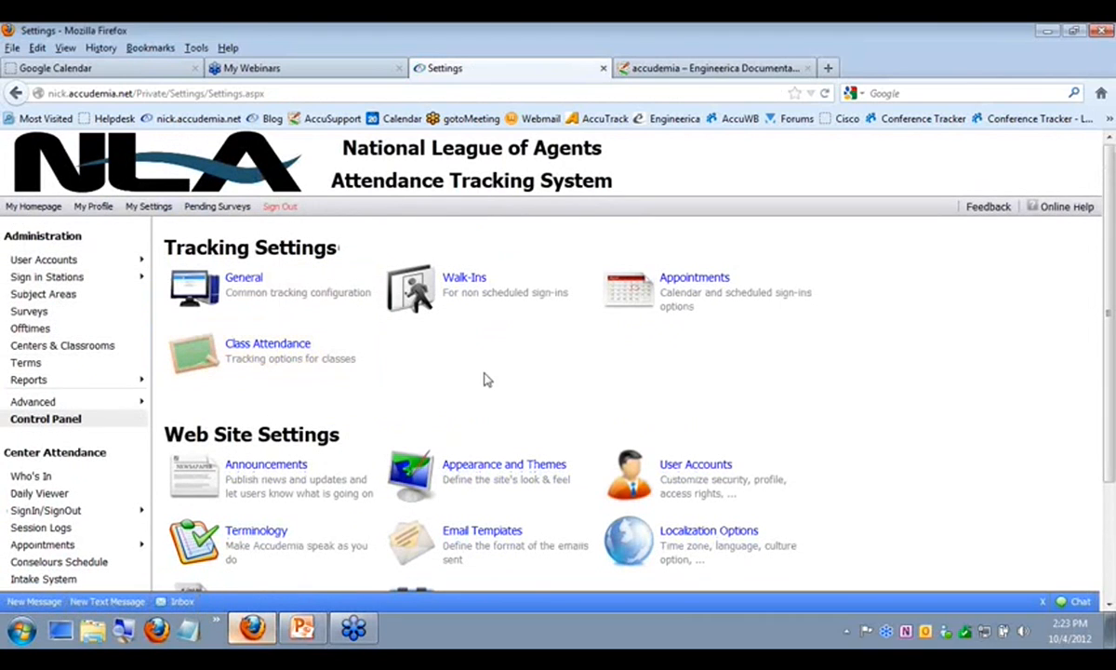
# Step: Open the User Accounts web site settings, try appending extra digits to the User ID Mask, and remove them again
pyautogui.click(700, 484)
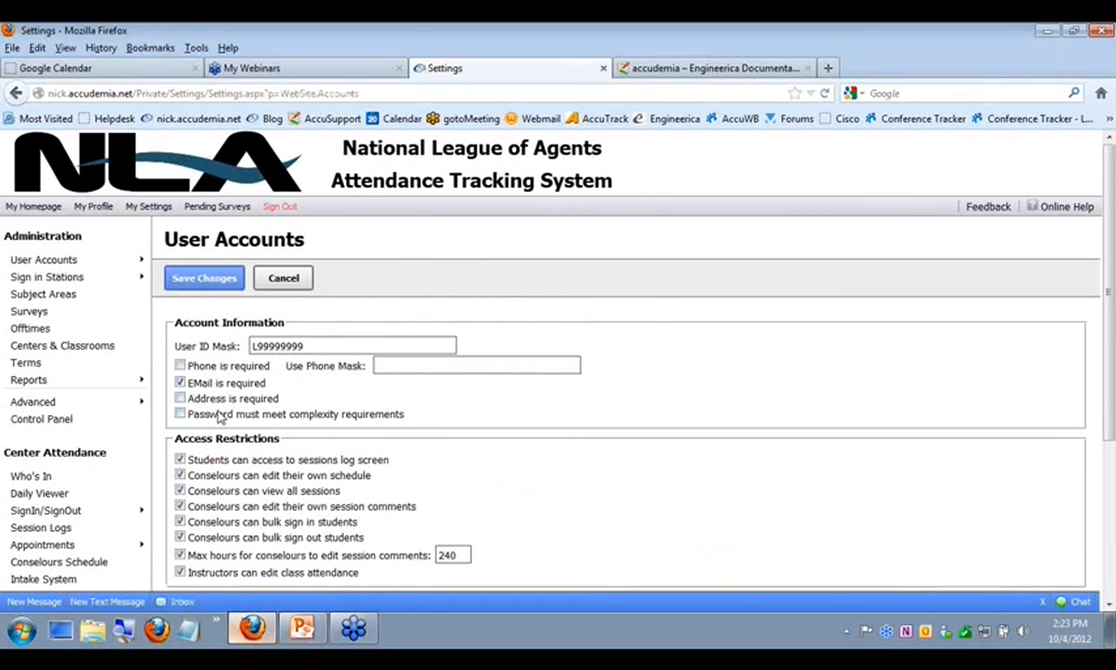
pyautogui.click(345, 347)
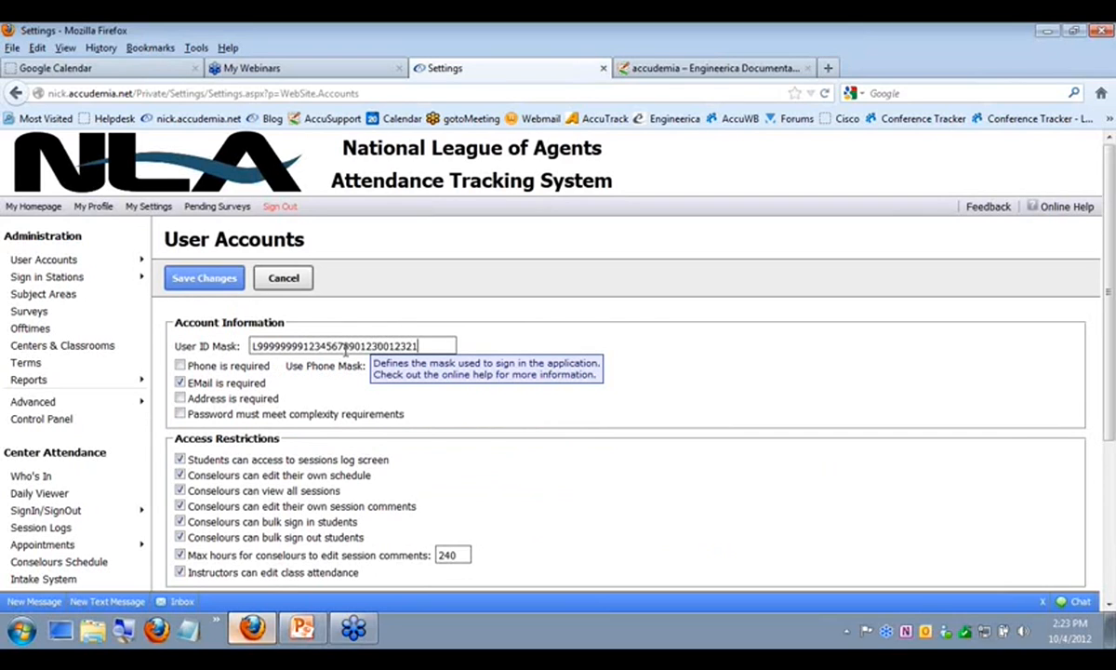
pyautogui.press('BackSpace')
pyautogui.press('BackSpace')
pyautogui.press('BackSpace')
pyautogui.press('BackSpace')
pyautogui.press('BackSpace')
pyautogui.press('BackSpace')
pyautogui.press('BackSpace')
pyautogui.press('BackSpace')
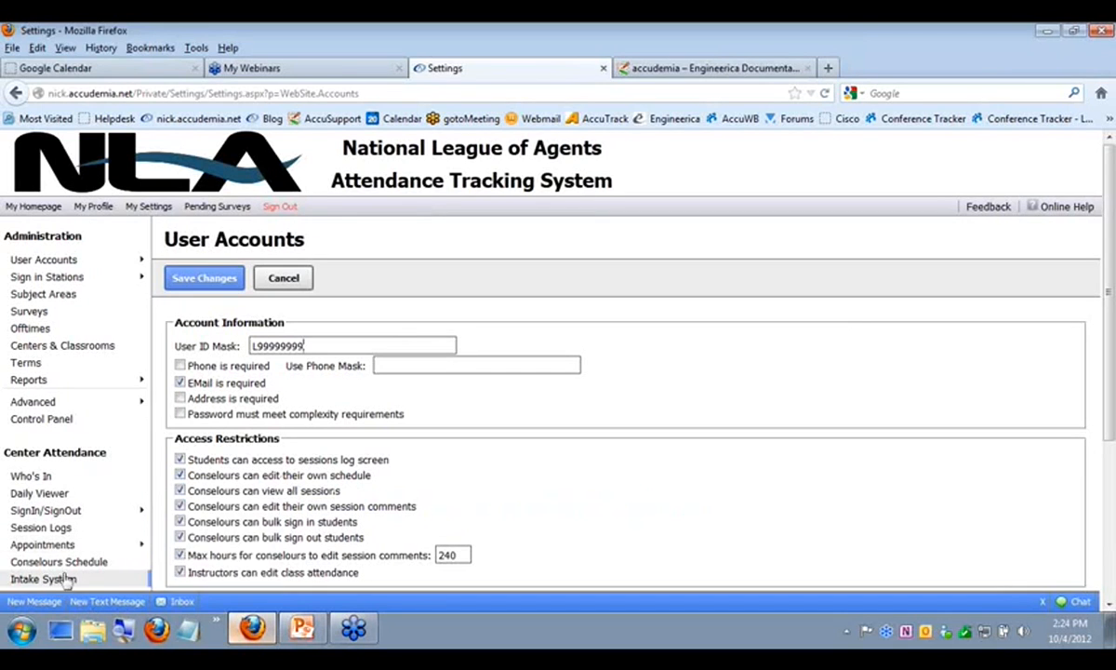
# Step: Open the Manual Sign In/Out page for center attendance, leaving the User Accounts settings unsaved
pyautogui.moveTo(76, 509)
pyautogui.scroll(-5, 76, 507)
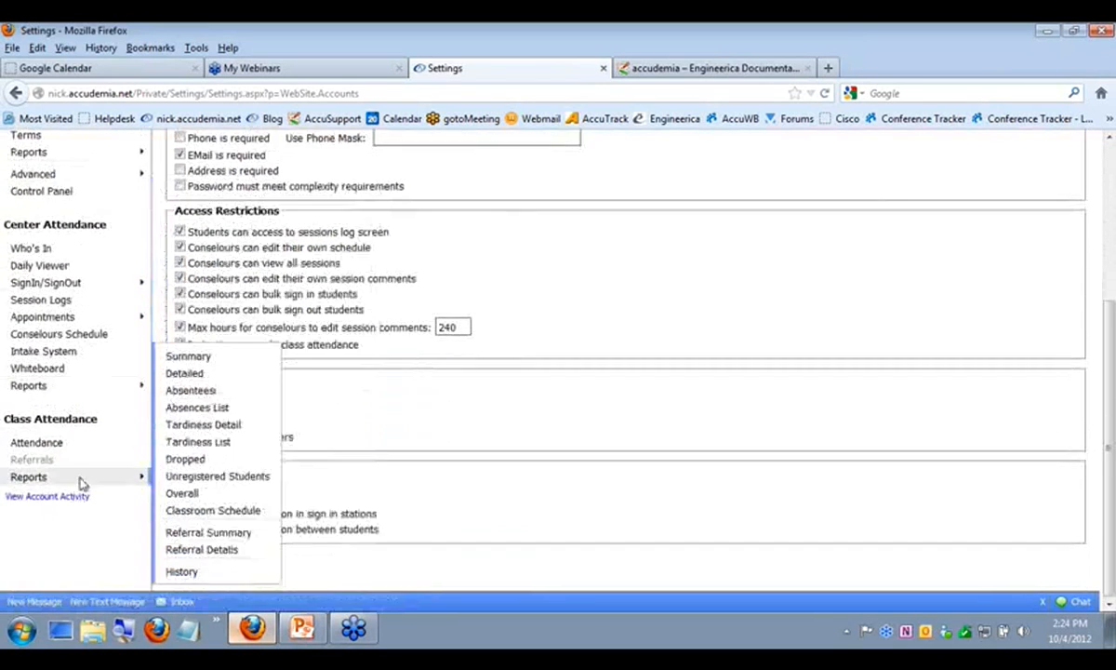
pyautogui.scroll(2, 80, 480)
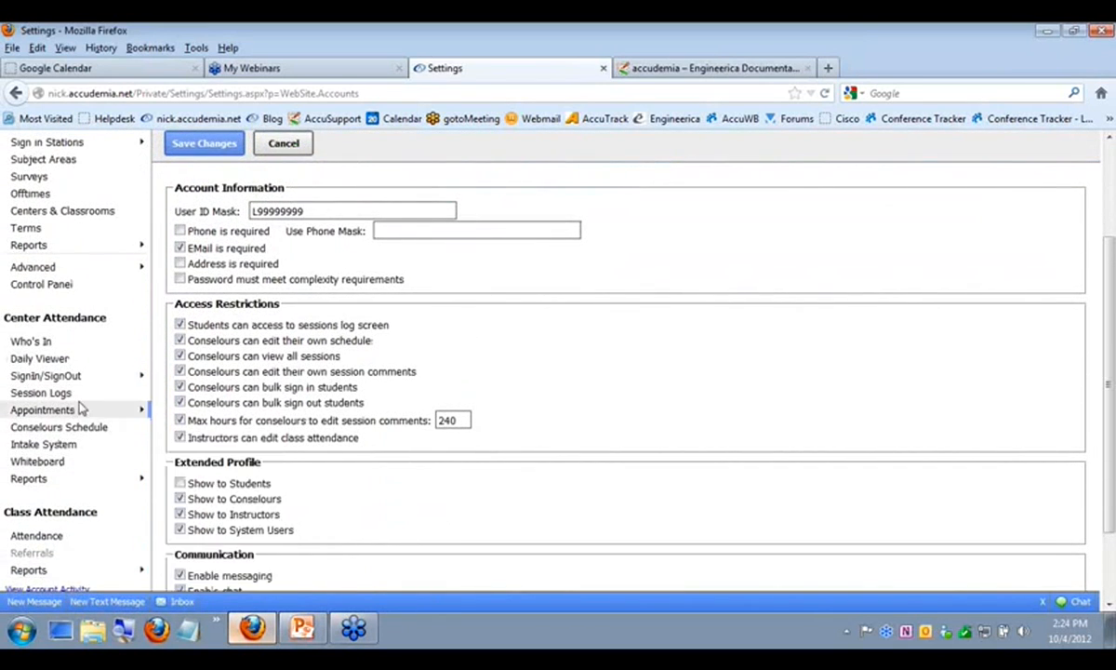
pyautogui.moveTo(98, 414)
pyautogui.moveTo(94, 379)
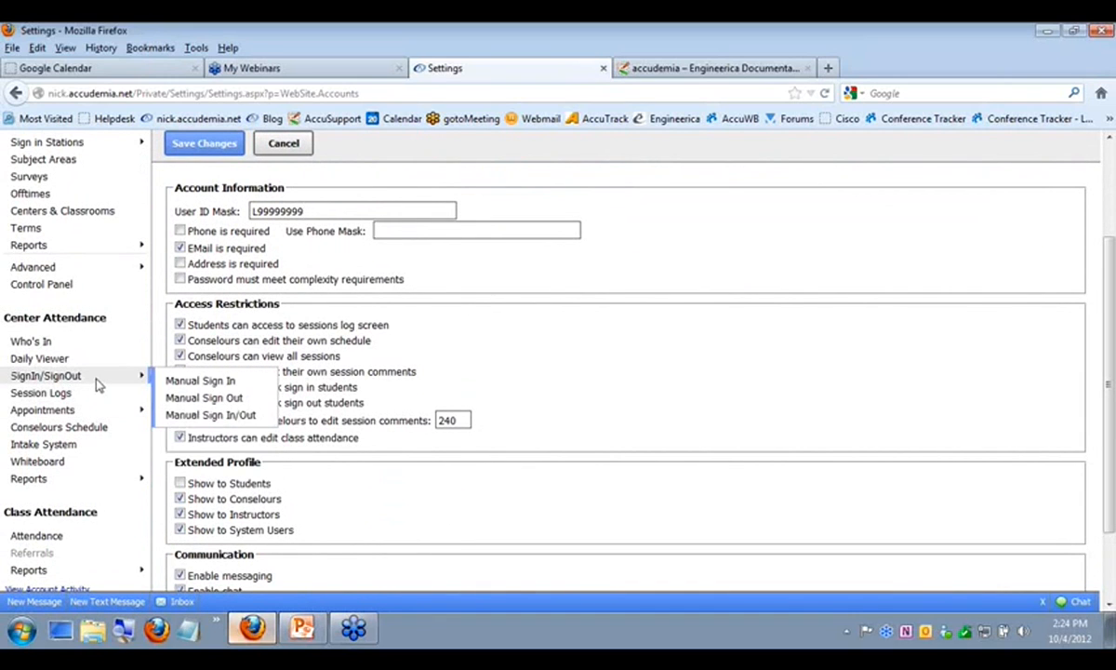
pyautogui.click(230, 420)
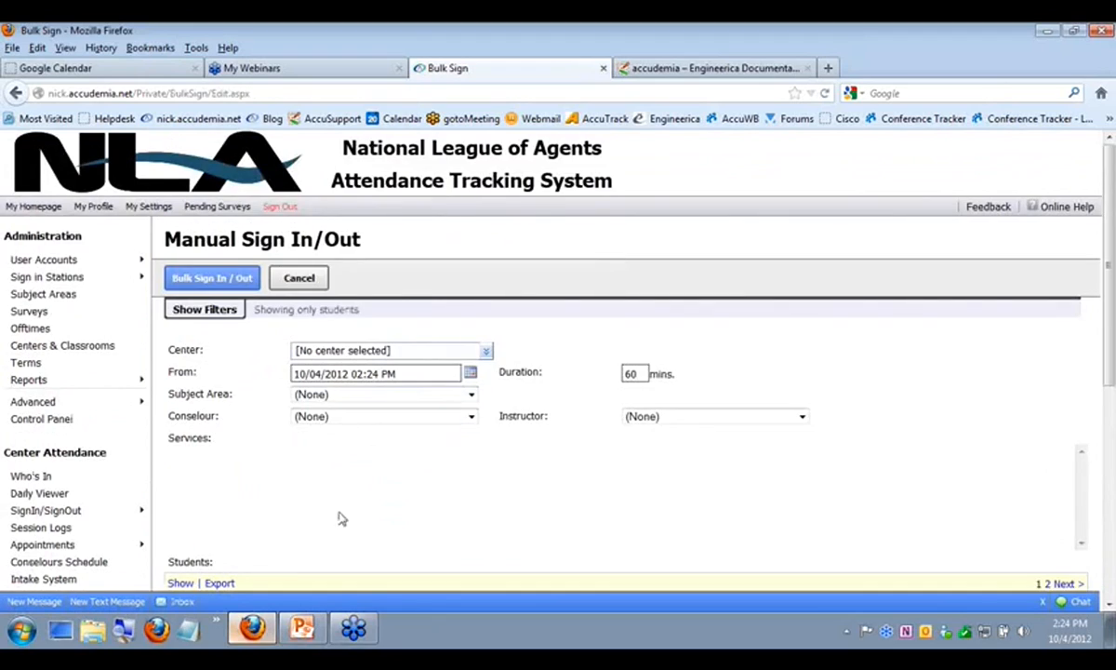
# Step: Choose the first listed counselor and the Library - Computer Lab center for the manual student sign-in
pyautogui.scroll(-5, 414, 506)
pyautogui.scroll(3, 532, 546)
pyautogui.scroll(2, 532, 545)
pyautogui.scroll(-3, 269, 373)
pyautogui.scroll(1, 704, 272)
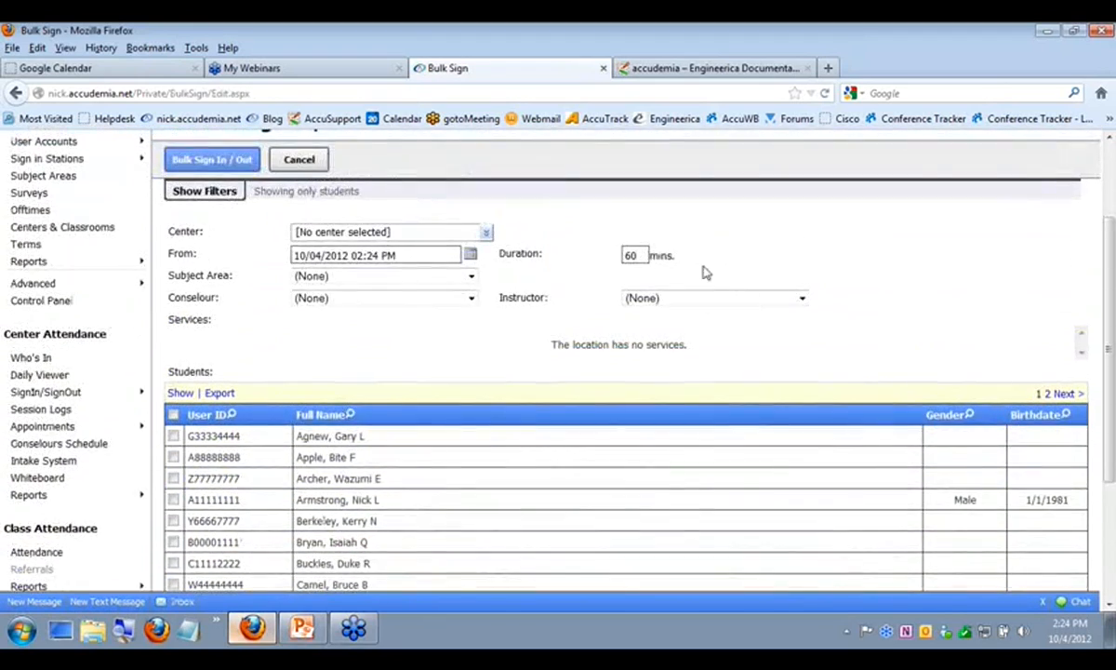
pyautogui.click(472, 298)
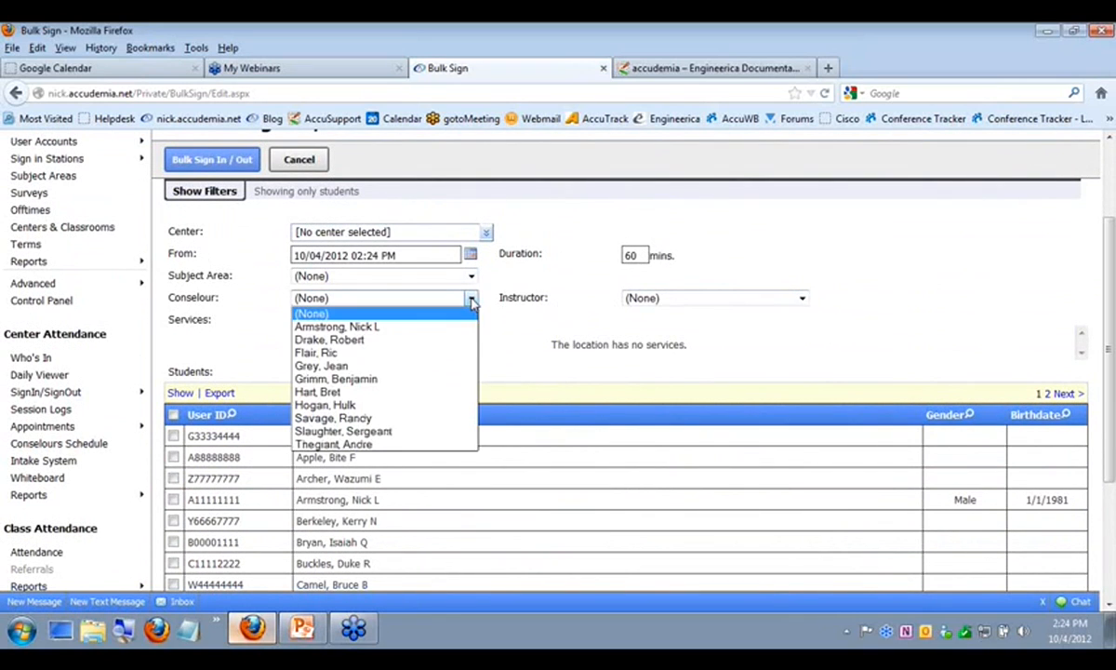
pyautogui.click(348, 326)
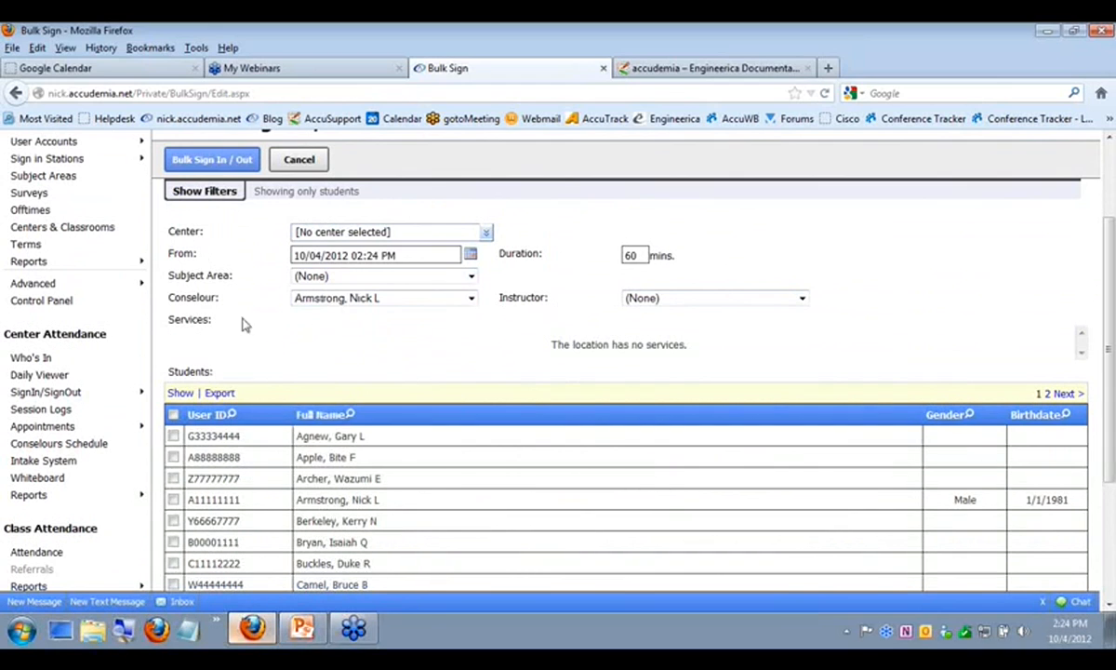
pyautogui.click(472, 298)
pyautogui.click(472, 298)
pyautogui.click(486, 235)
pyautogui.click(376, 264)
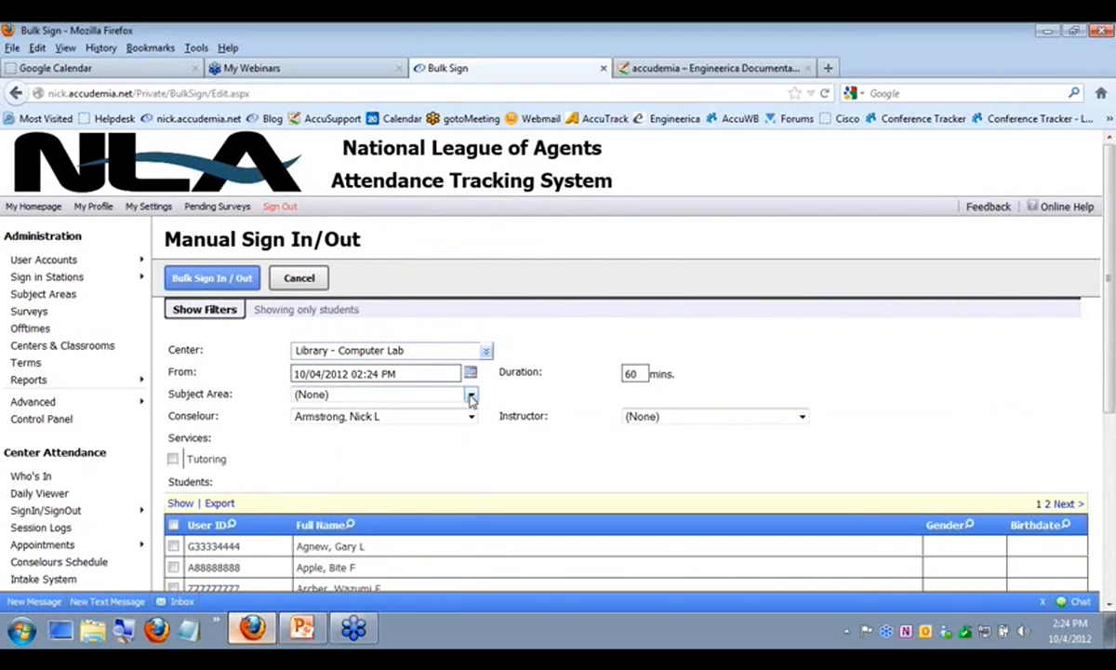
# Step: Set the subject area to Personal Finance & Insurance, and select and clear the Tutoring service
pyautogui.click(471, 395)
pyautogui.click(368, 300)
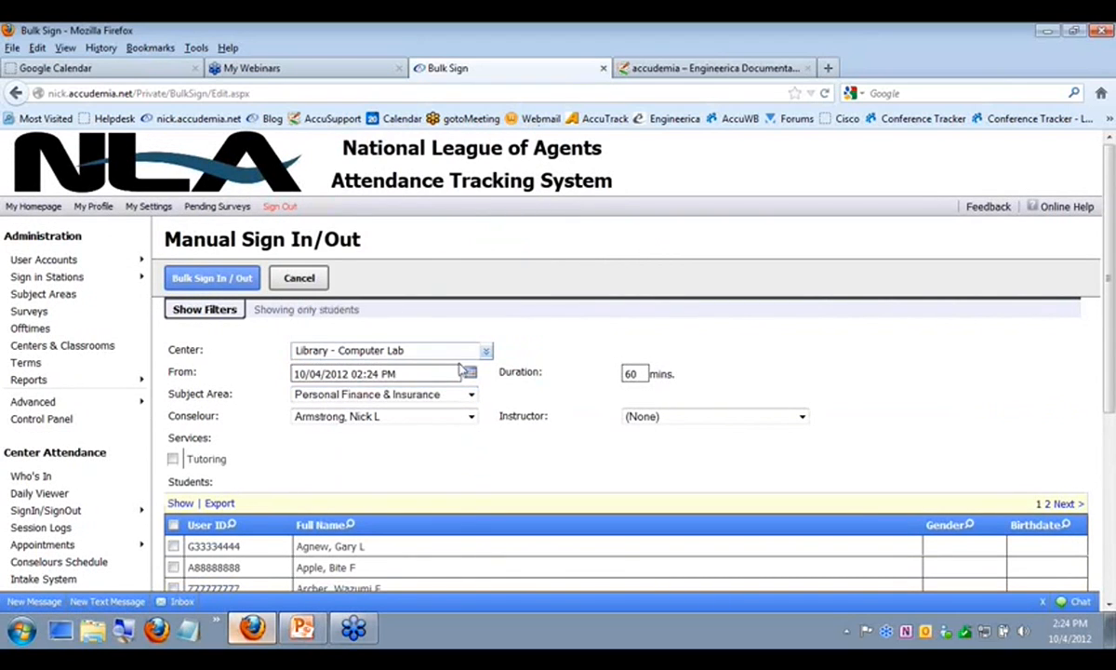
pyautogui.scroll(-2, 319, 444)
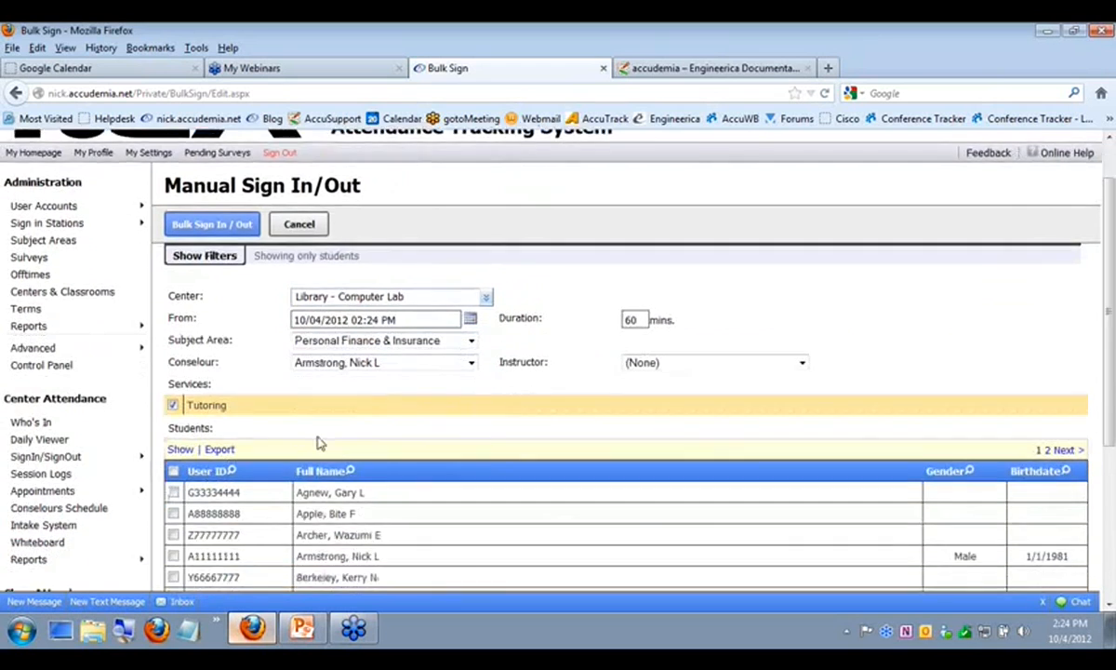
pyautogui.scroll(-4, 229, 425)
pyautogui.click(173, 181)
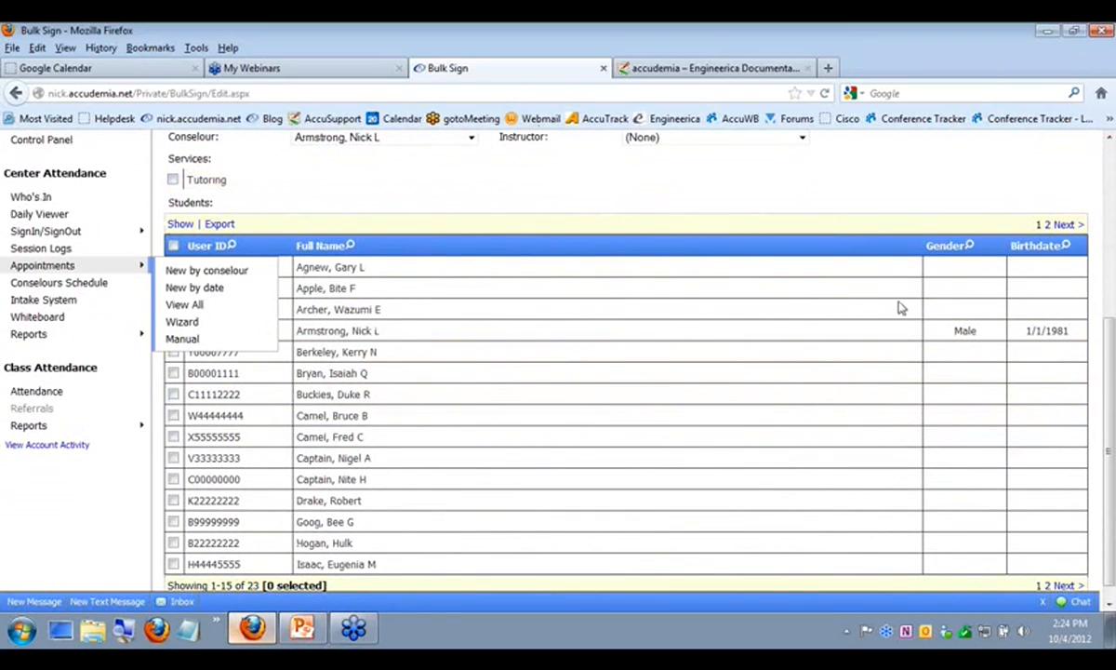
# Step: Filter the Manual Sign In/Out list by the Conselour person type instead of students
pyautogui.scroll(6, 419, 353)
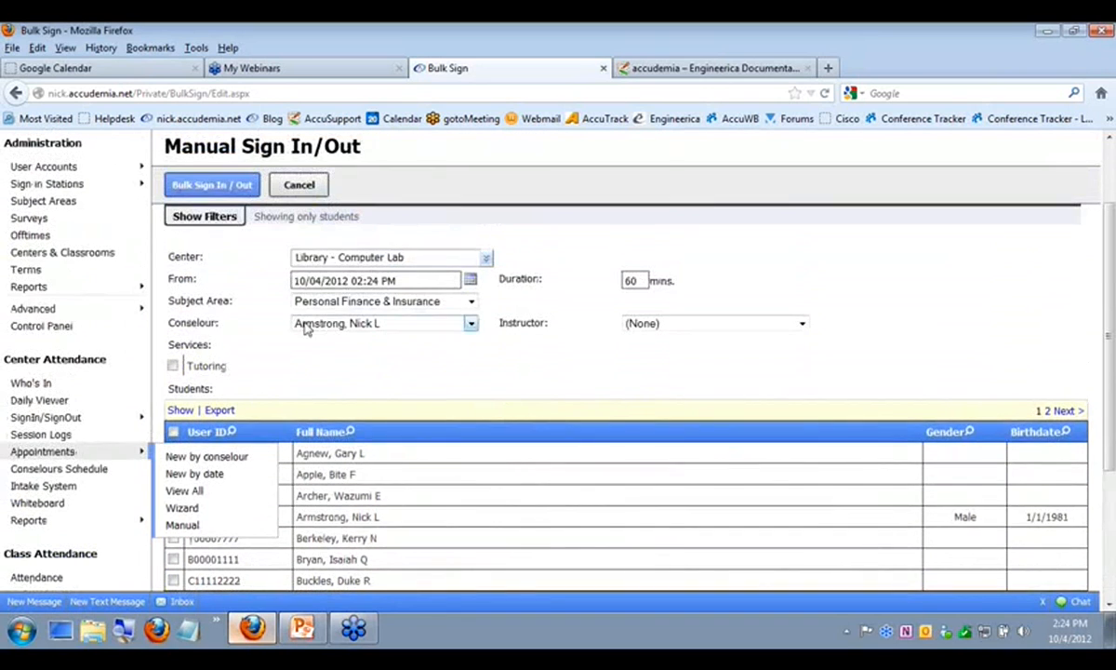
pyautogui.click(223, 219)
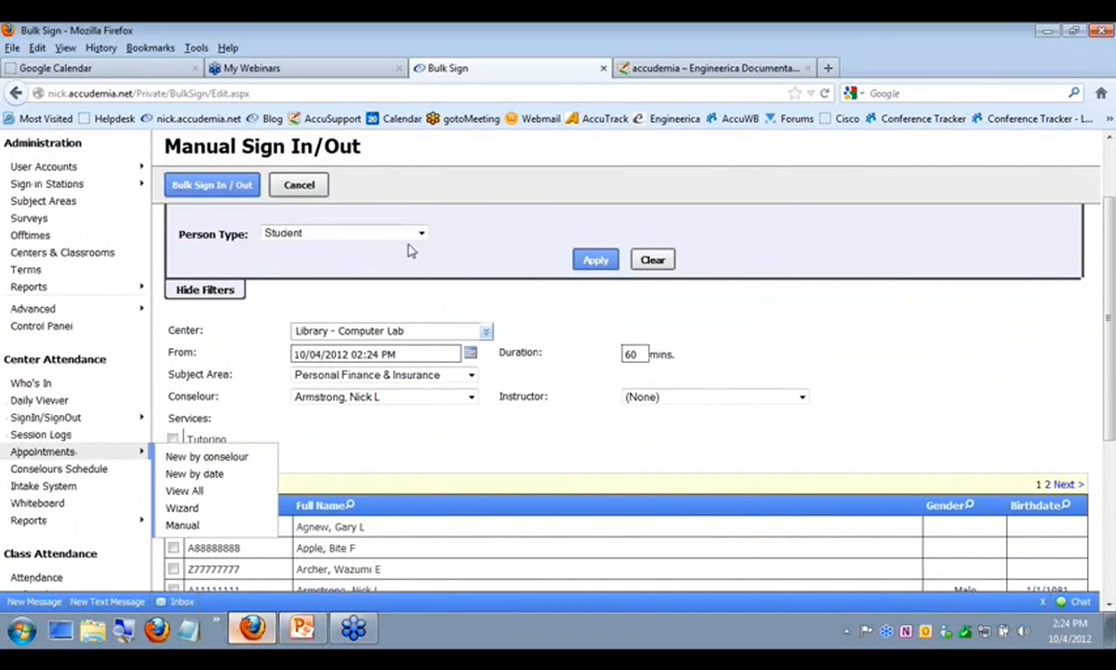
pyautogui.click(377, 232)
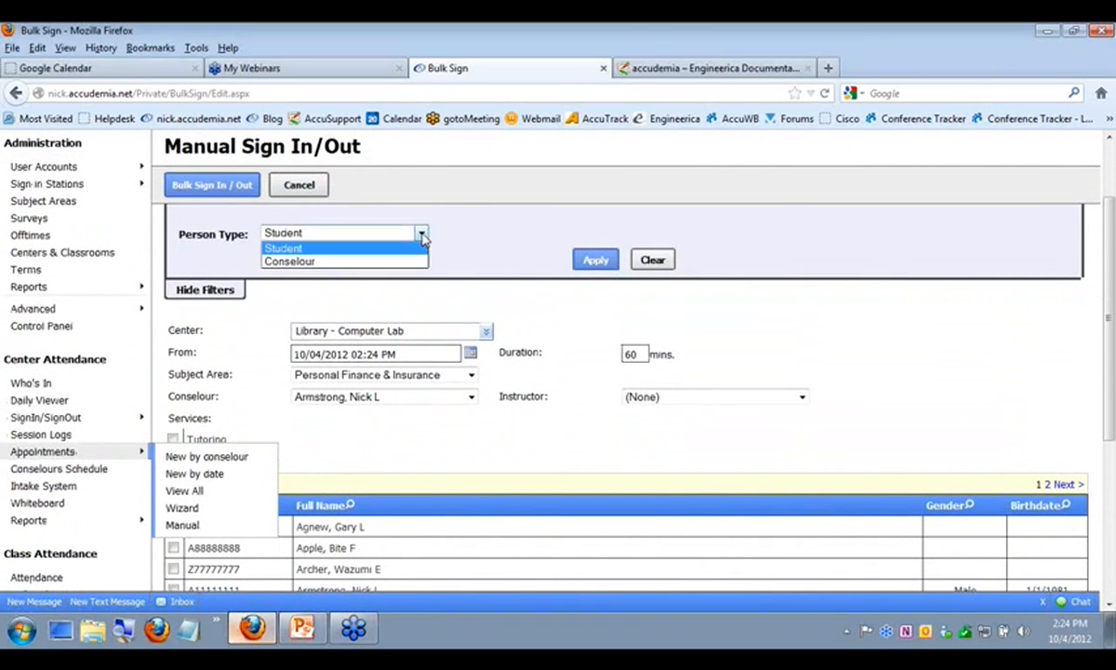
pyautogui.click(312, 264)
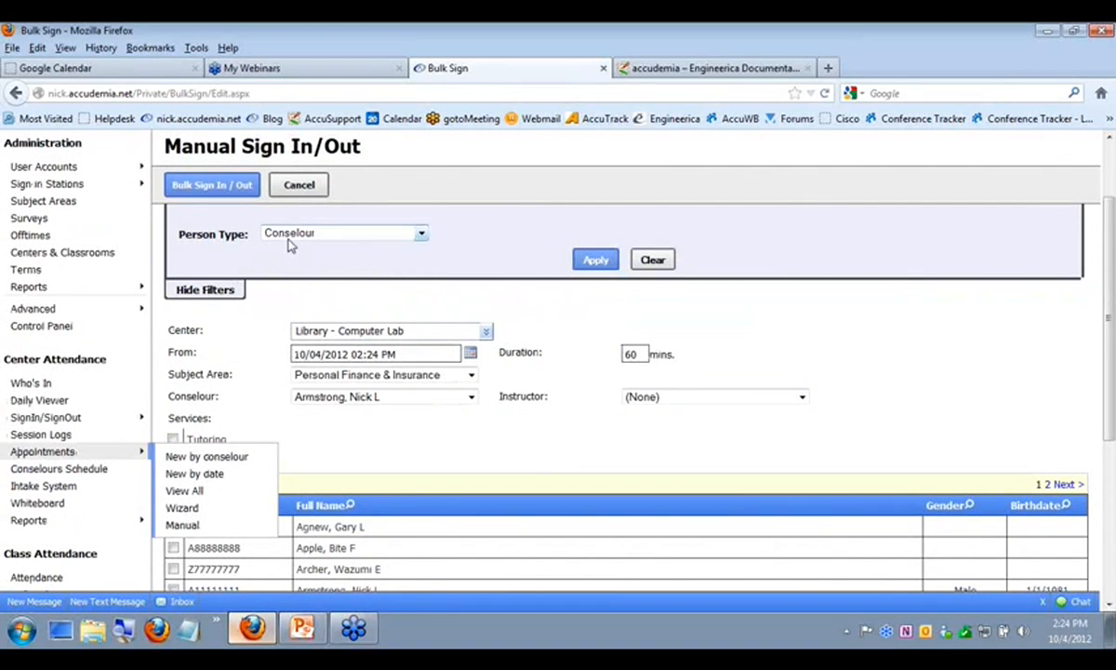
pyautogui.click(595, 260)
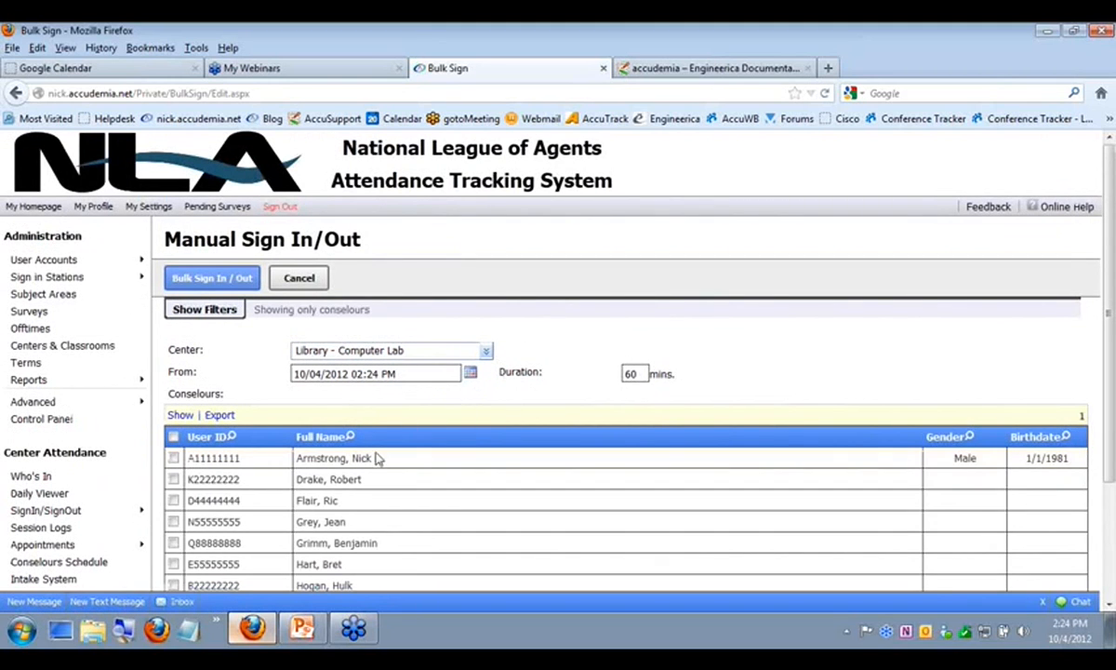
# Step: Review the counselor list and record a bulk sign-in/out for its first counselor at Library - Computer Lab
pyautogui.scroll(-4, 481, 506)
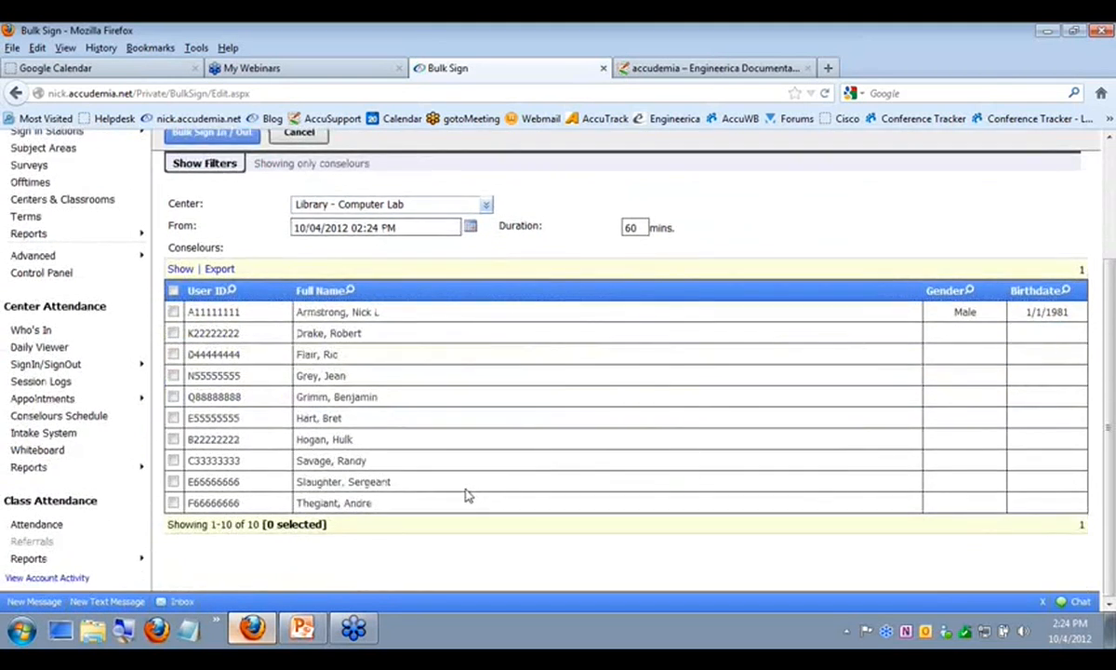
pyautogui.scroll(3, 466, 493)
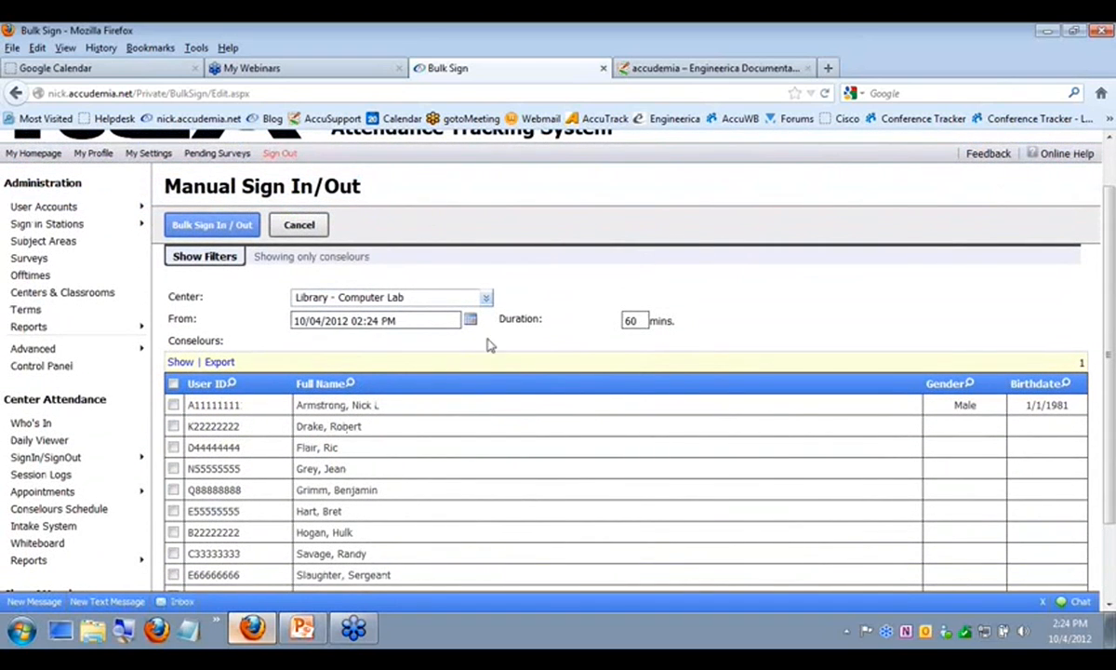
pyautogui.click(173, 405)
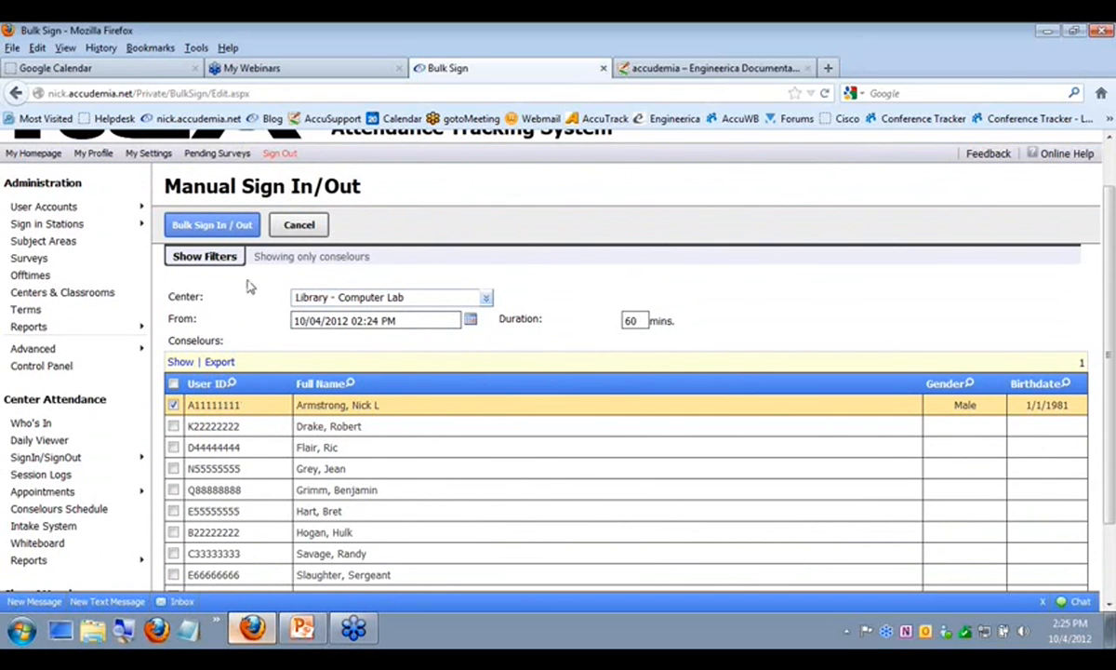
pyautogui.click(236, 224)
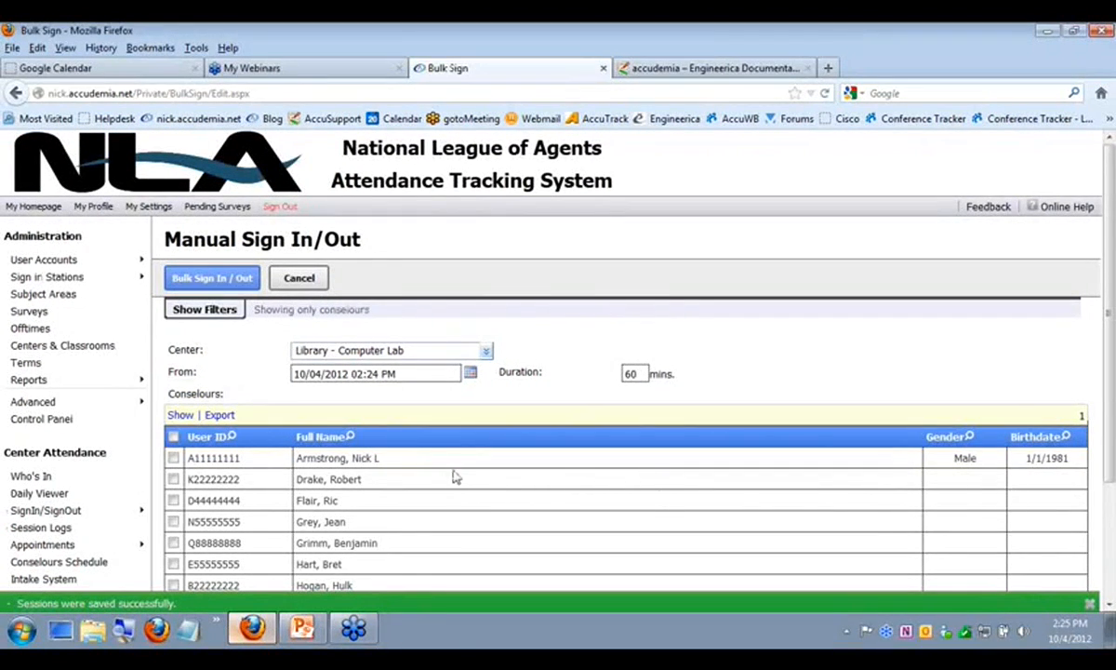
# Step: Record a second bulk sign-in/out for the same counselor at the top of the list
pyautogui.scroll(-2, 400, 465)
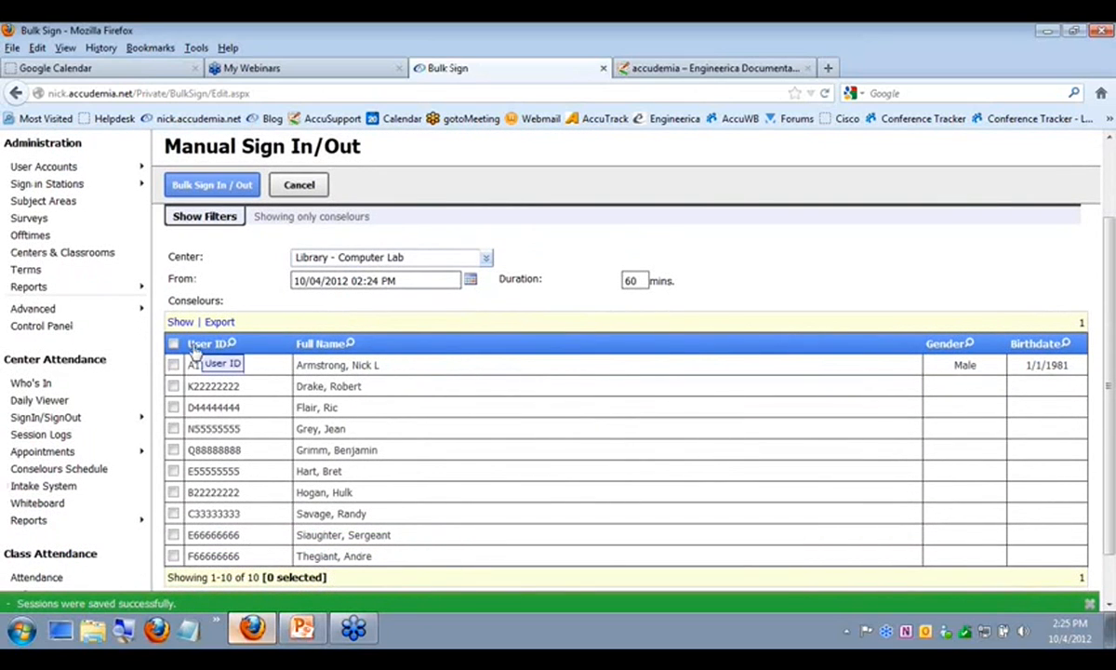
pyautogui.click(174, 365)
pyautogui.click(212, 185)
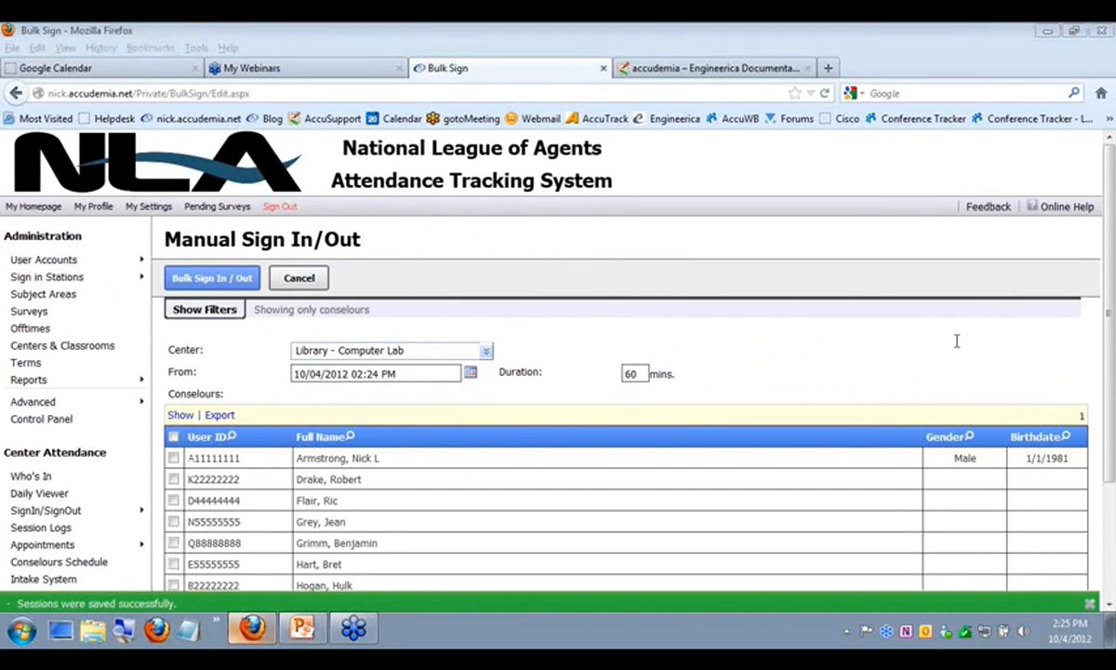
# Step: Switch to the PowerPoint slide show and advance to the closing slide with the survey request and thank-you message
pyautogui.click(260, 639)
pyautogui.click(260, 640)
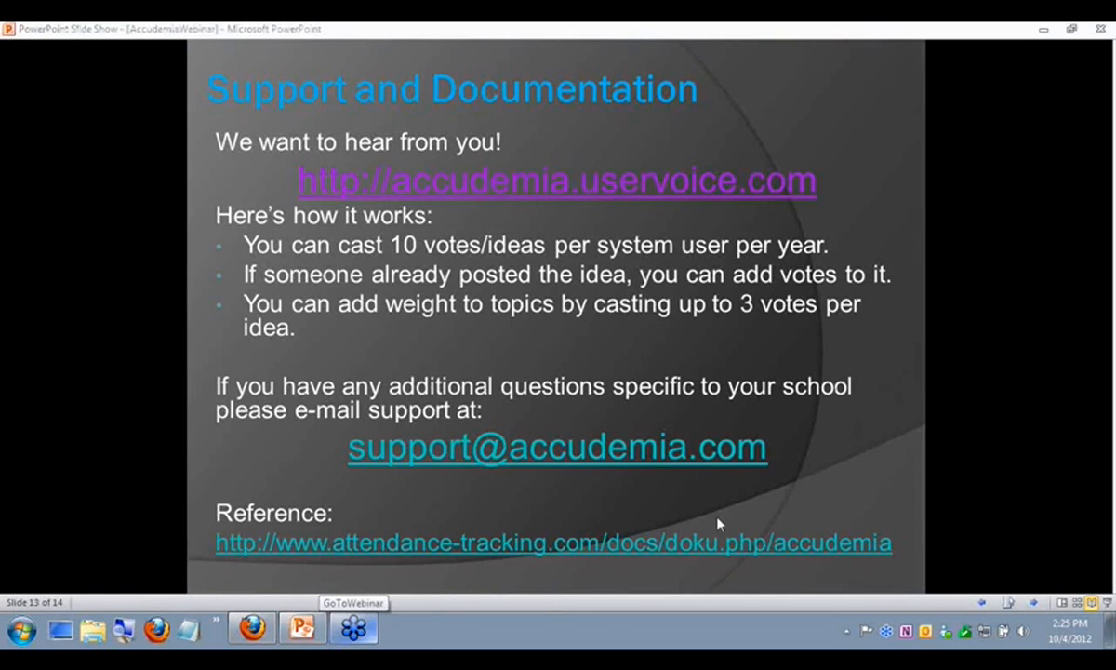
pyautogui.click(294, 454)
pyautogui.click(300, 441)
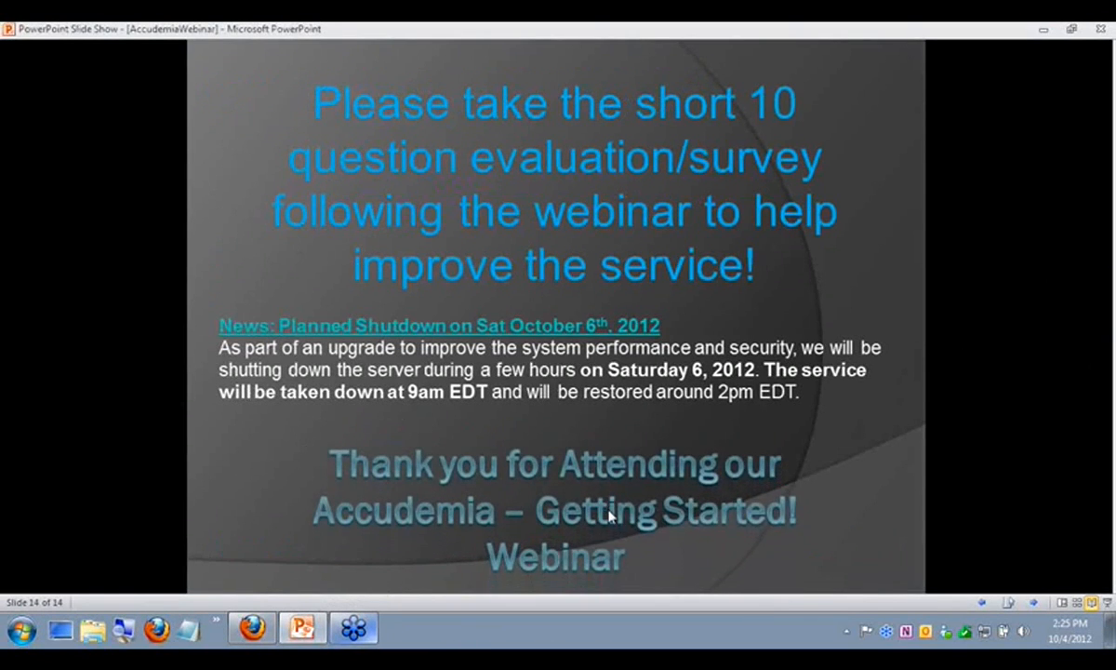